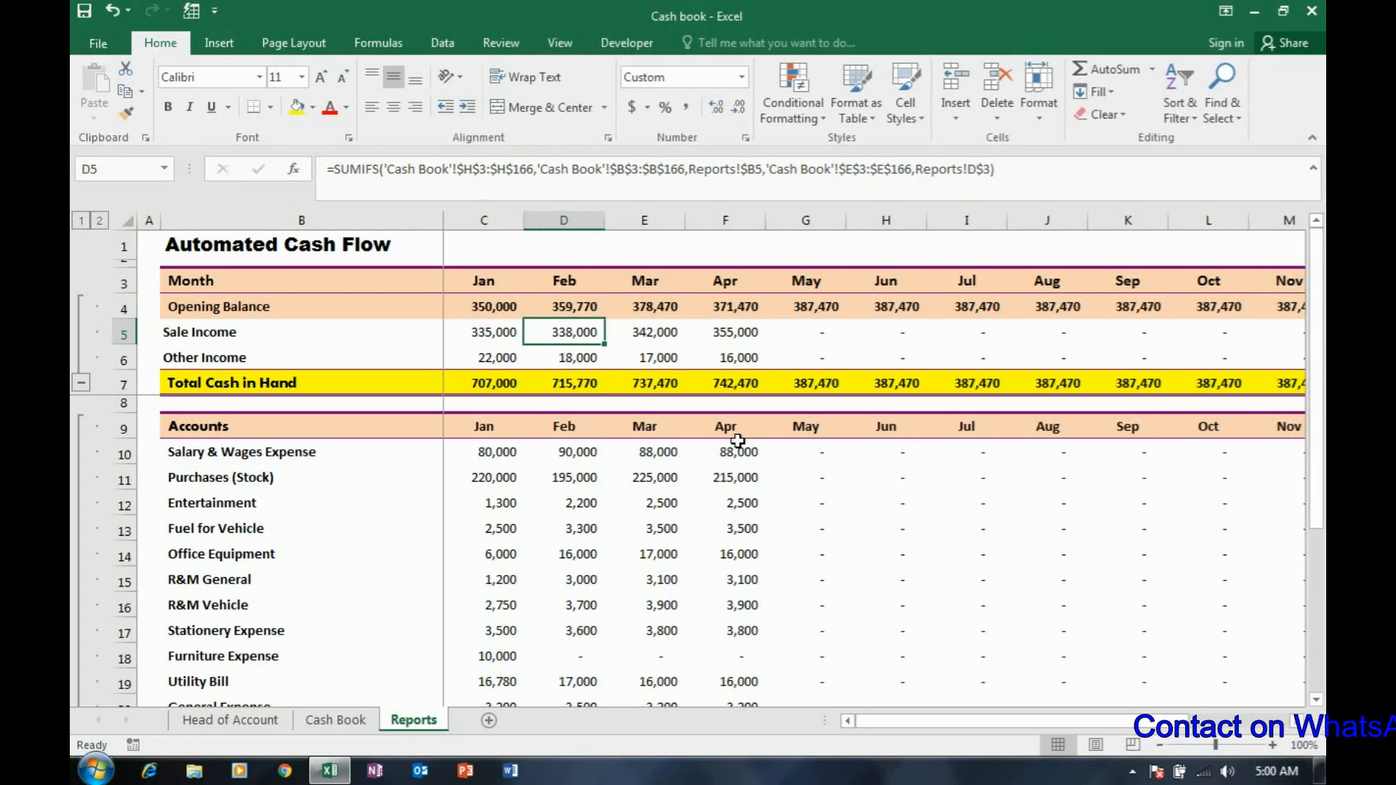
- Review February's expense figures on the Reports sheet from Sale Income down to Total Expenses
key("Down")
key("Down")
key("Down")
key("Down")
key("Down")
key("Down")
key("Down")
key("Down")
key("Down")
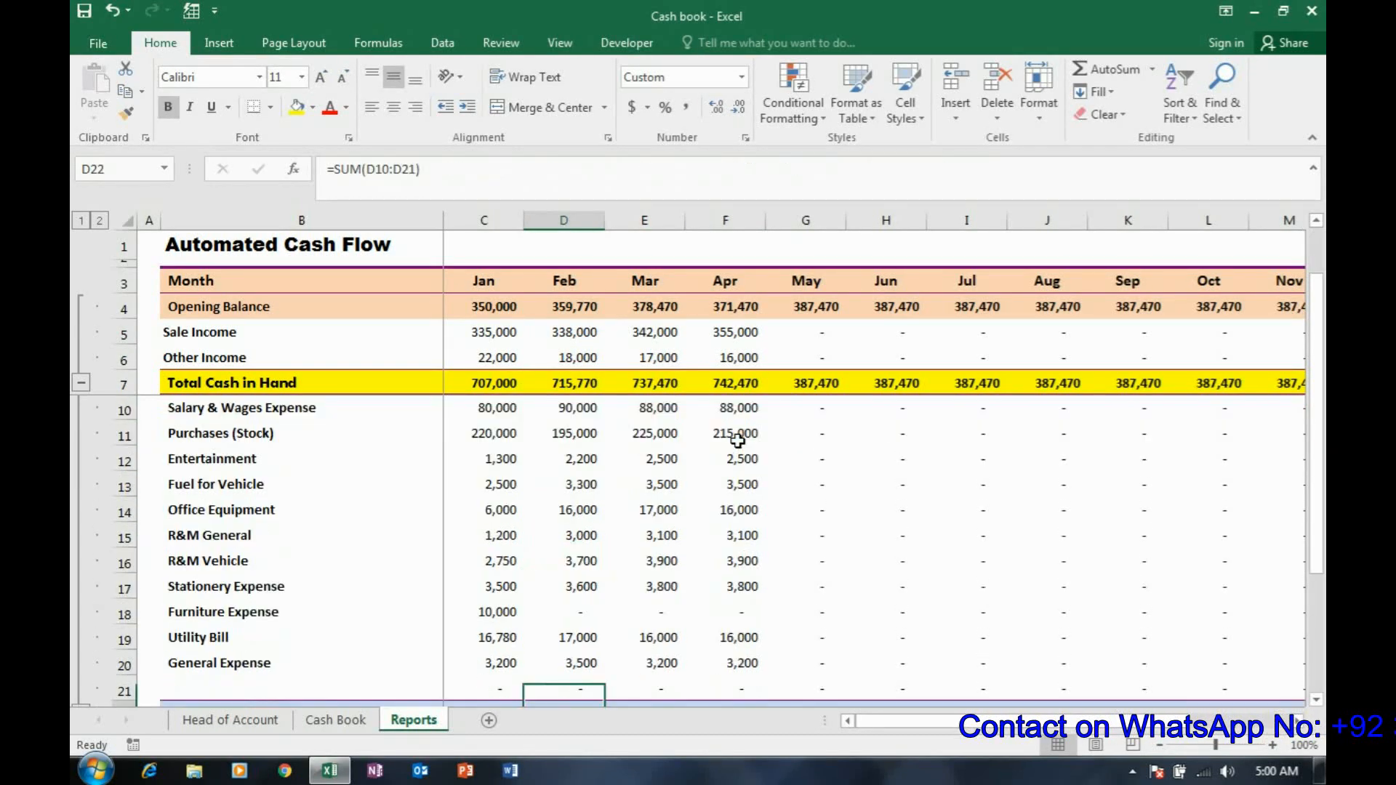
key("Up")
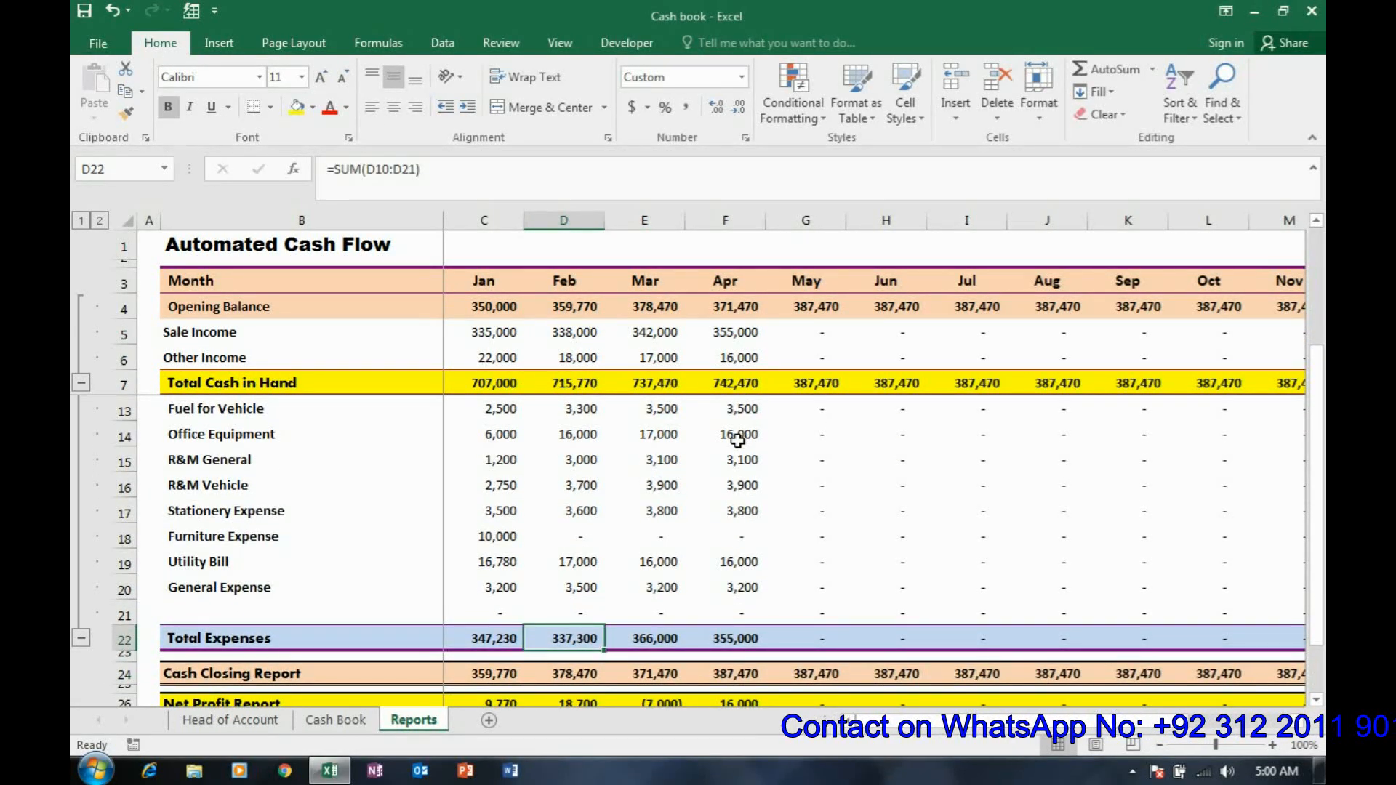
- Review January's column on the Reports sheet from Total Expenses back up to Total Cash in Hand
key("Left")
key("Up")
key("Up")
key("Up")
key("Up")
key("Up")
key("Up")
key("Up")
key("Up")
key("Up")
key("Up")
key("Up")
key("Up")
key("Up")
key("Up")
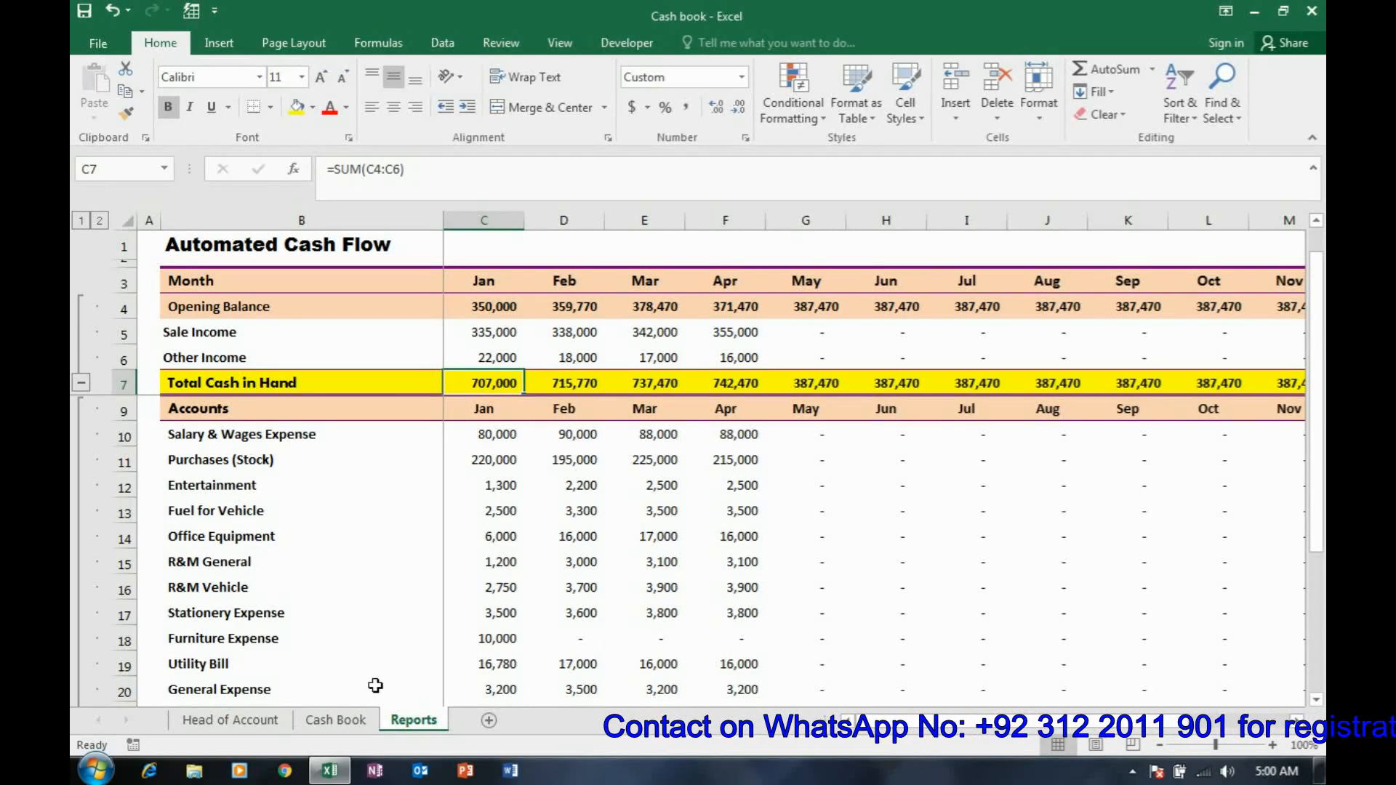
- View the Cash Book sheet and inspect January's Opening Balance and Sale Income cells on the Reports sheet
left_click(350, 719)
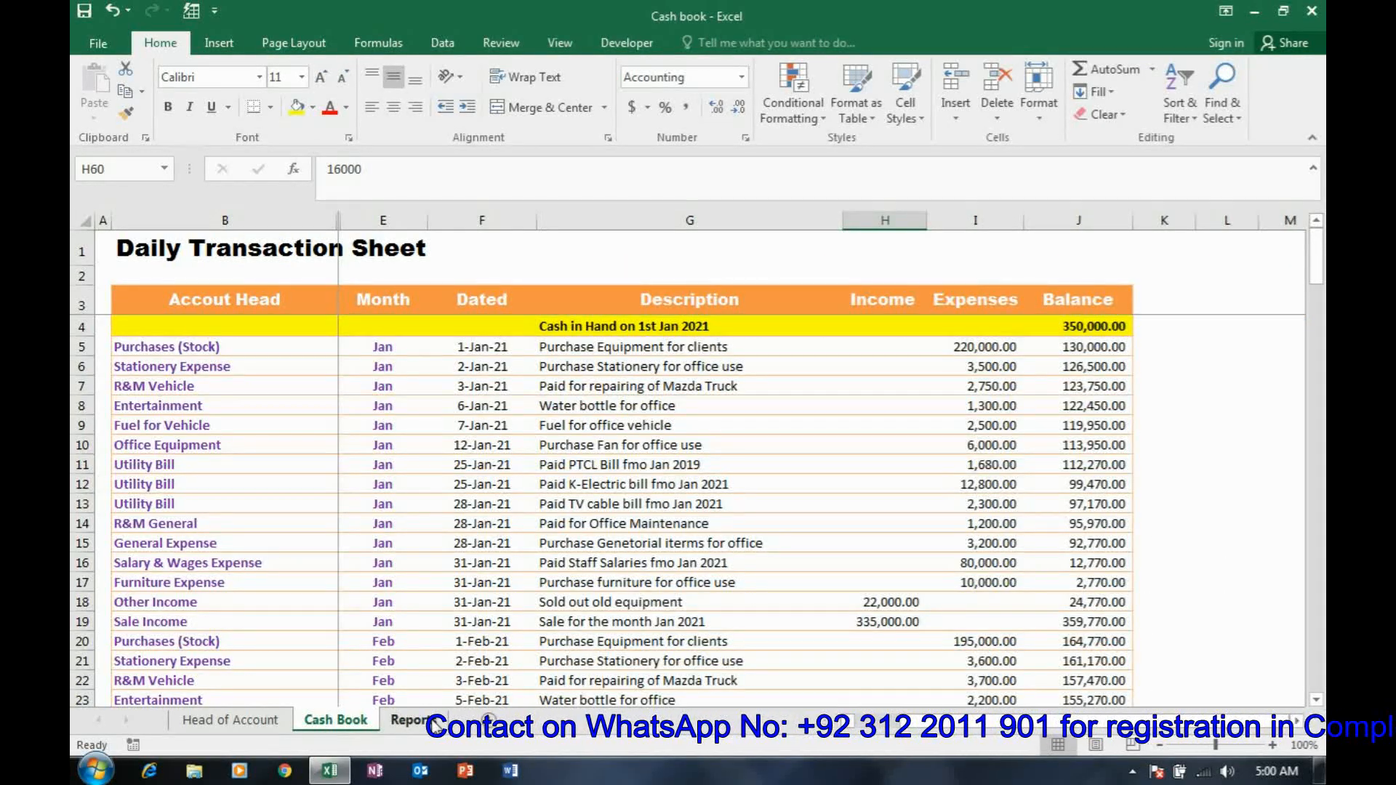
left_click(409, 720)
left_click(511, 306)
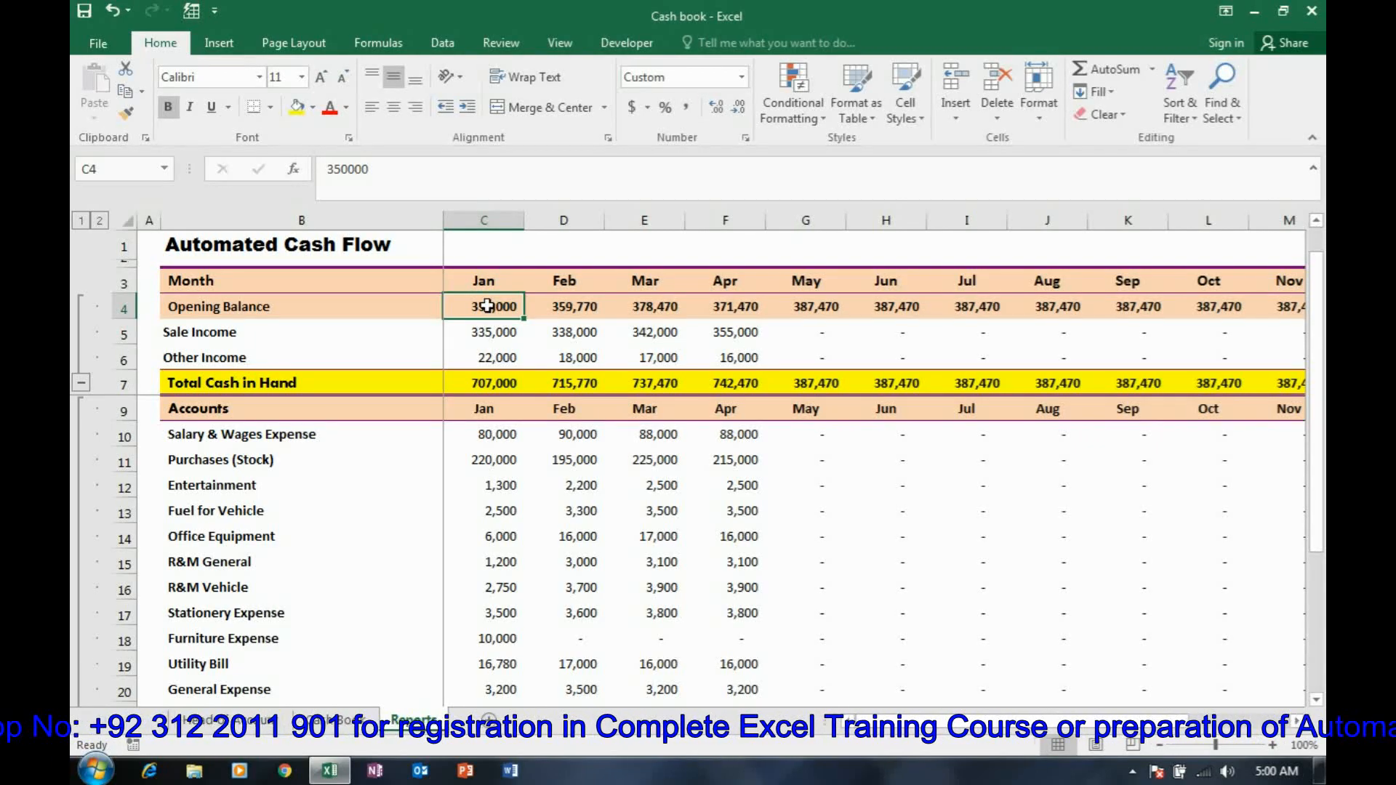
left_click(507, 335)
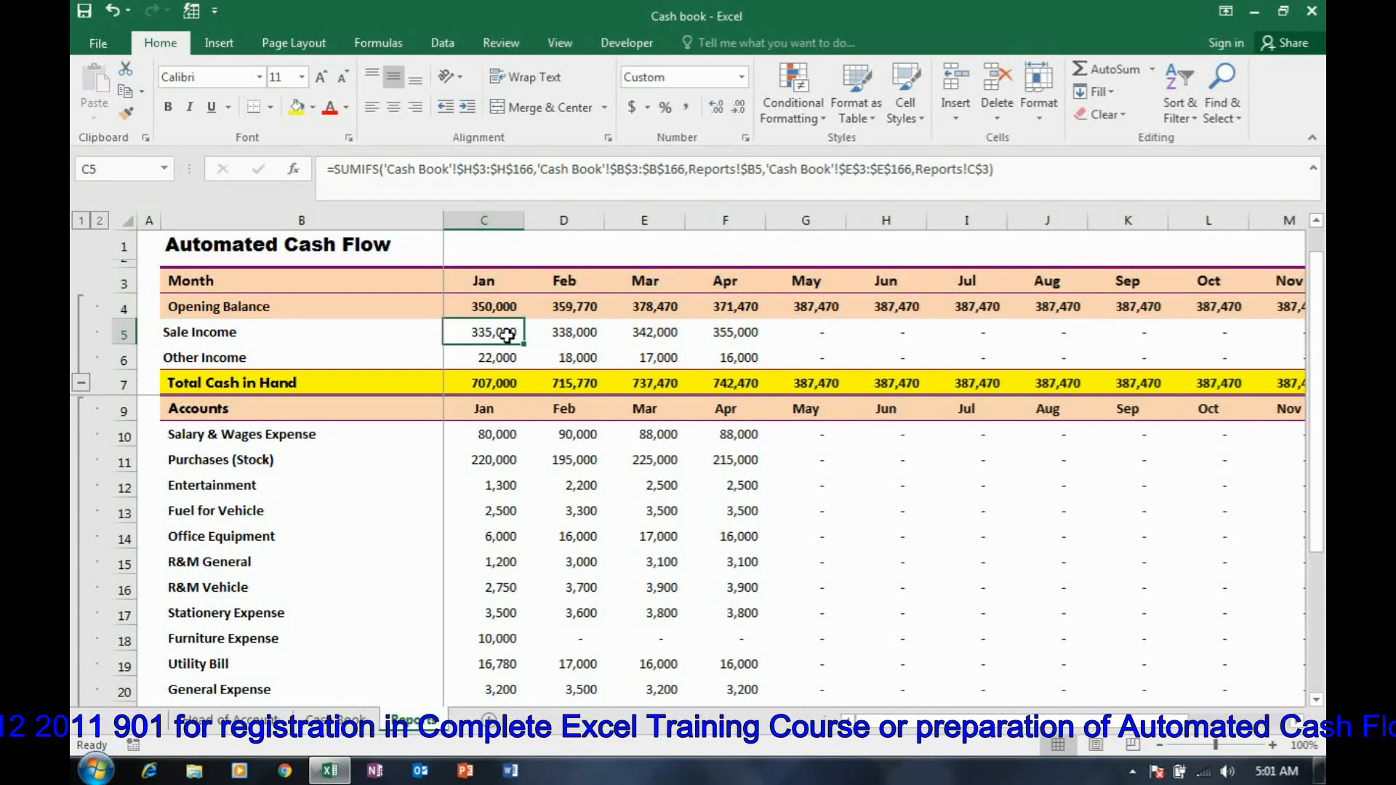
- Look over the Cash Book transactions and inspect January's Other Income and Total Cash in Hand formulas on the Reports sheet
key("ctrl+Page_Up")
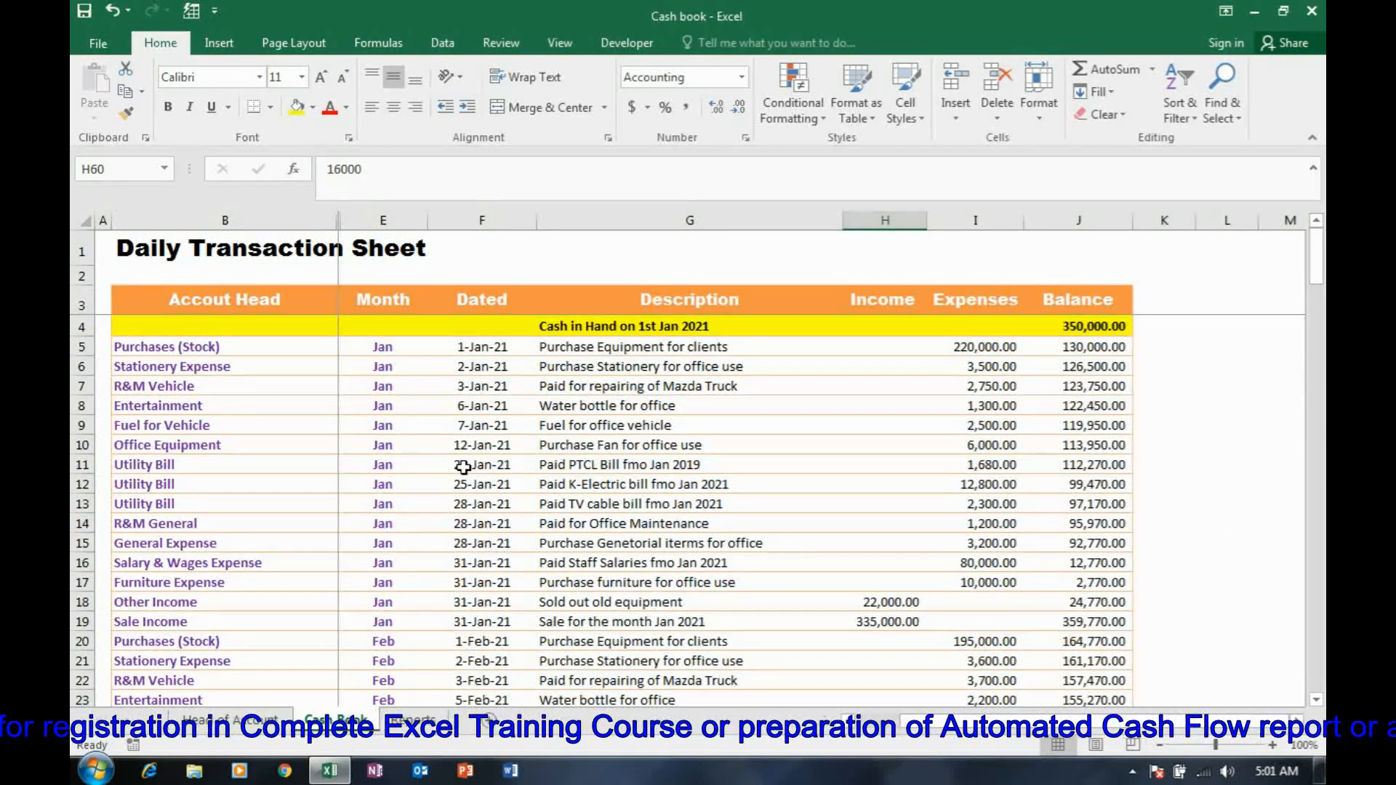
scroll(464, 466, "down", 3)
scroll(463, 467, "up", 3)
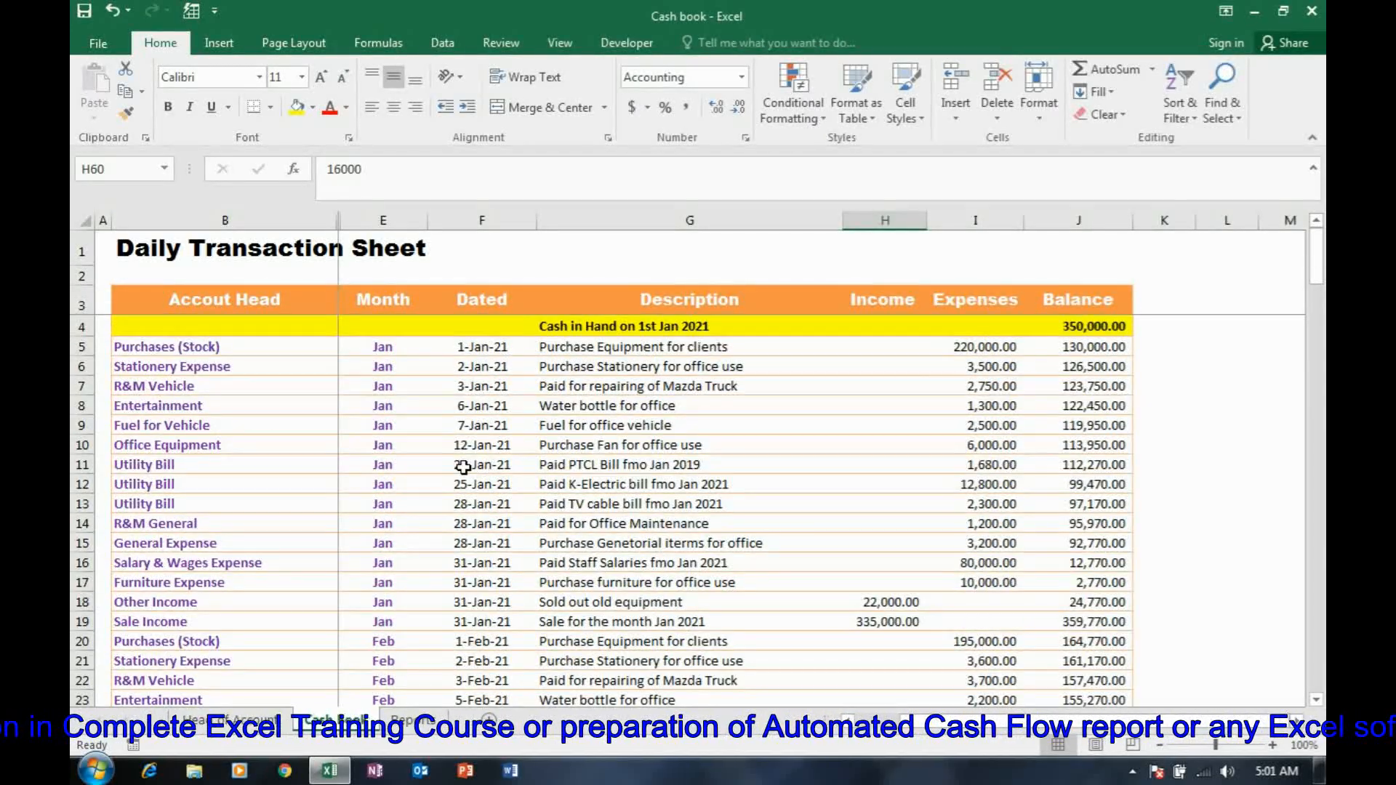
left_click(426, 728)
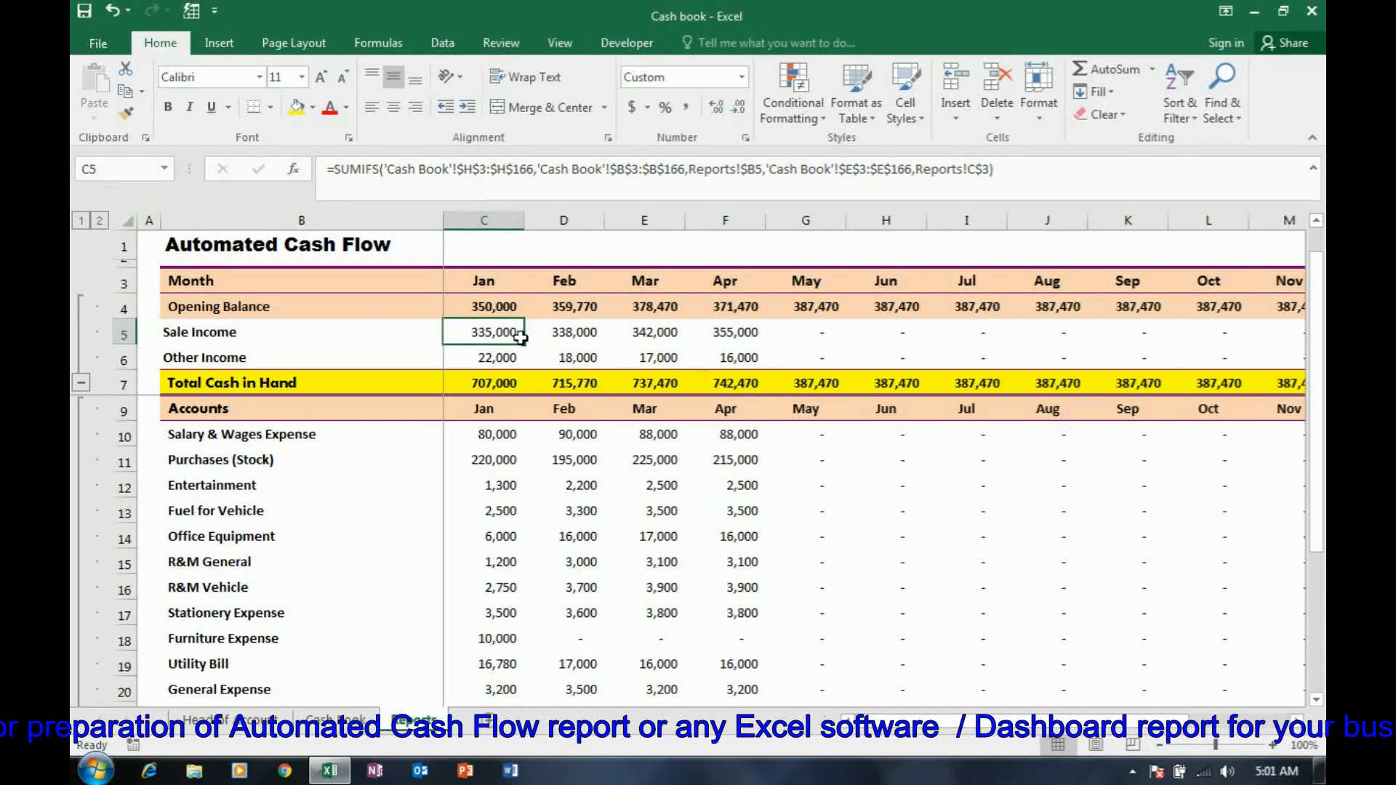
left_click(500, 358)
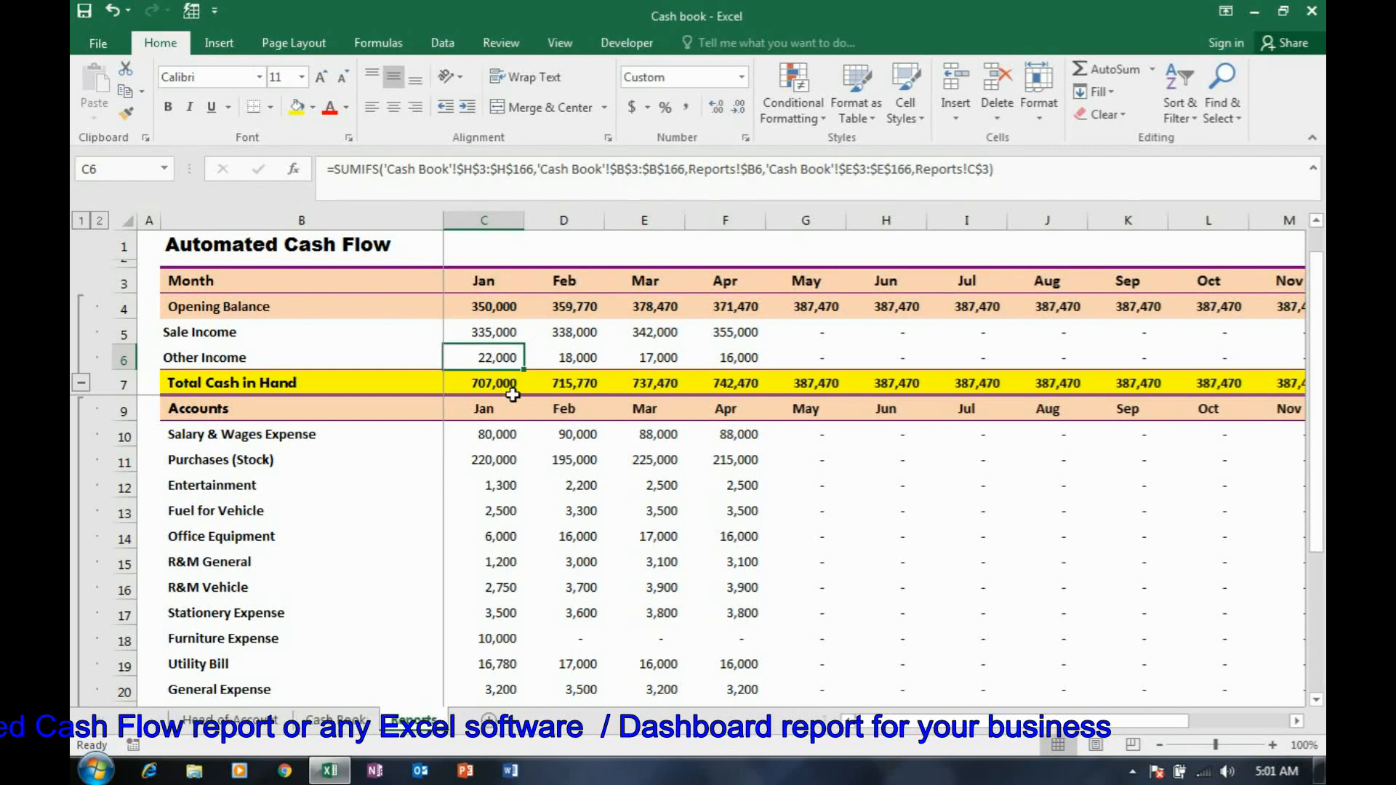
left_click(508, 391)
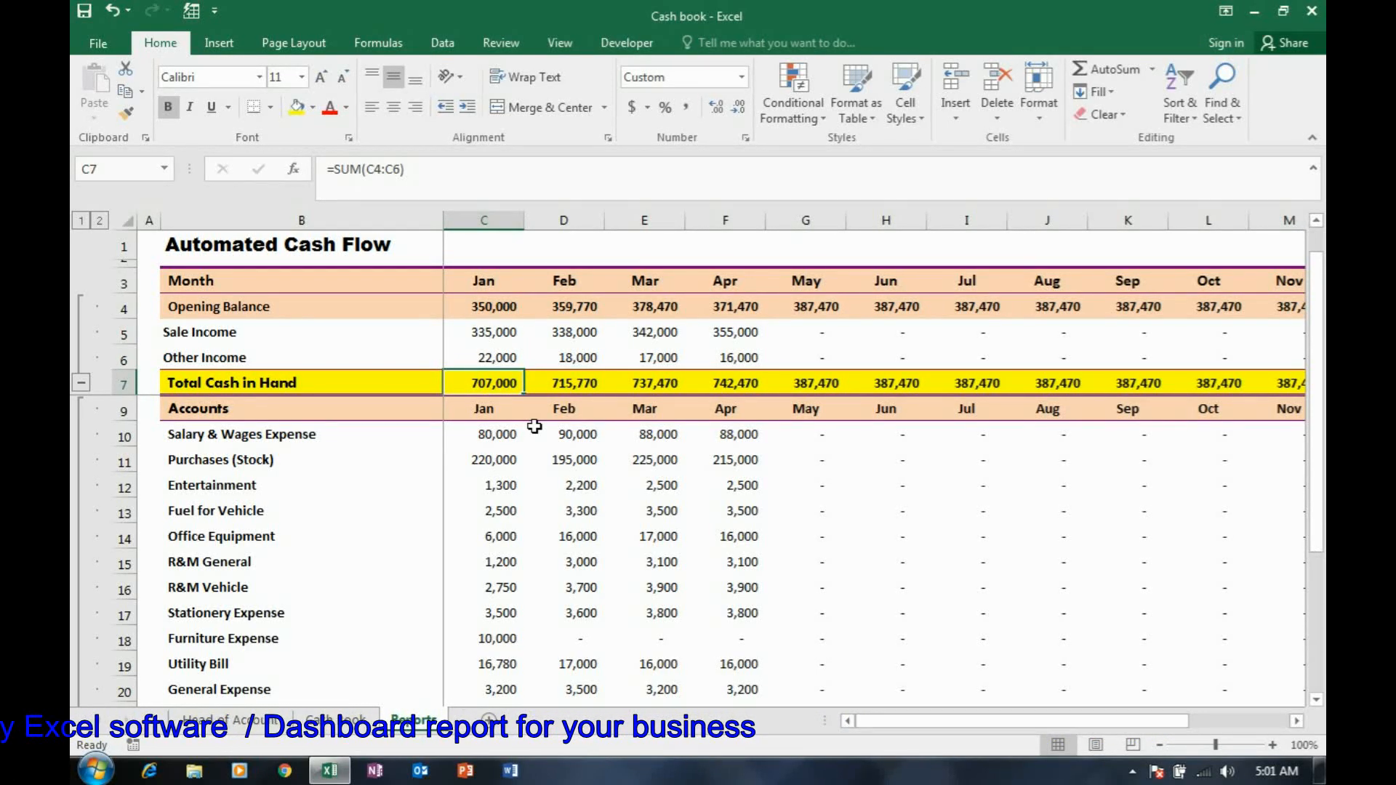
- Go through the expense account names in column B from Salary & Wages Expense down to Total Expenses
key("Down")
key("Down")
key("Down")
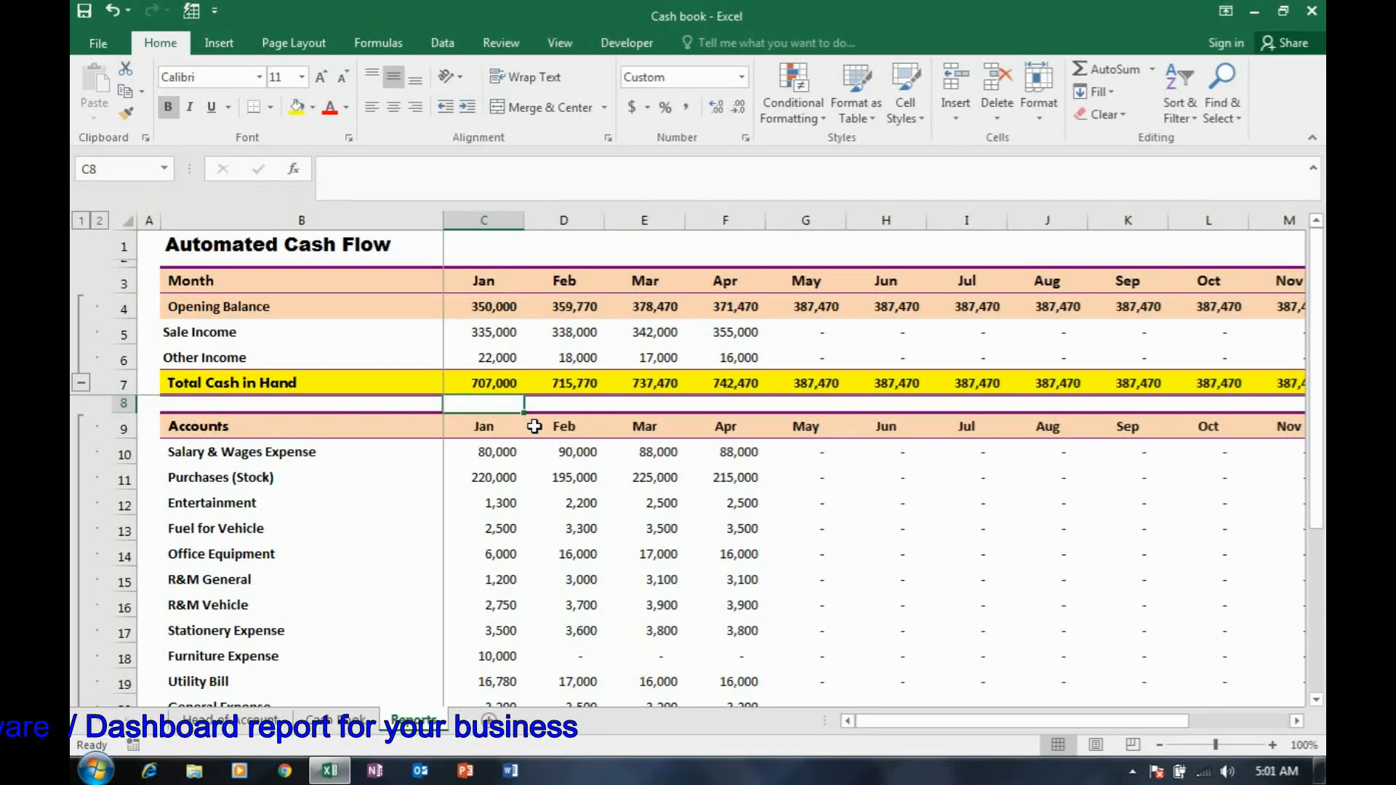
key("Left")
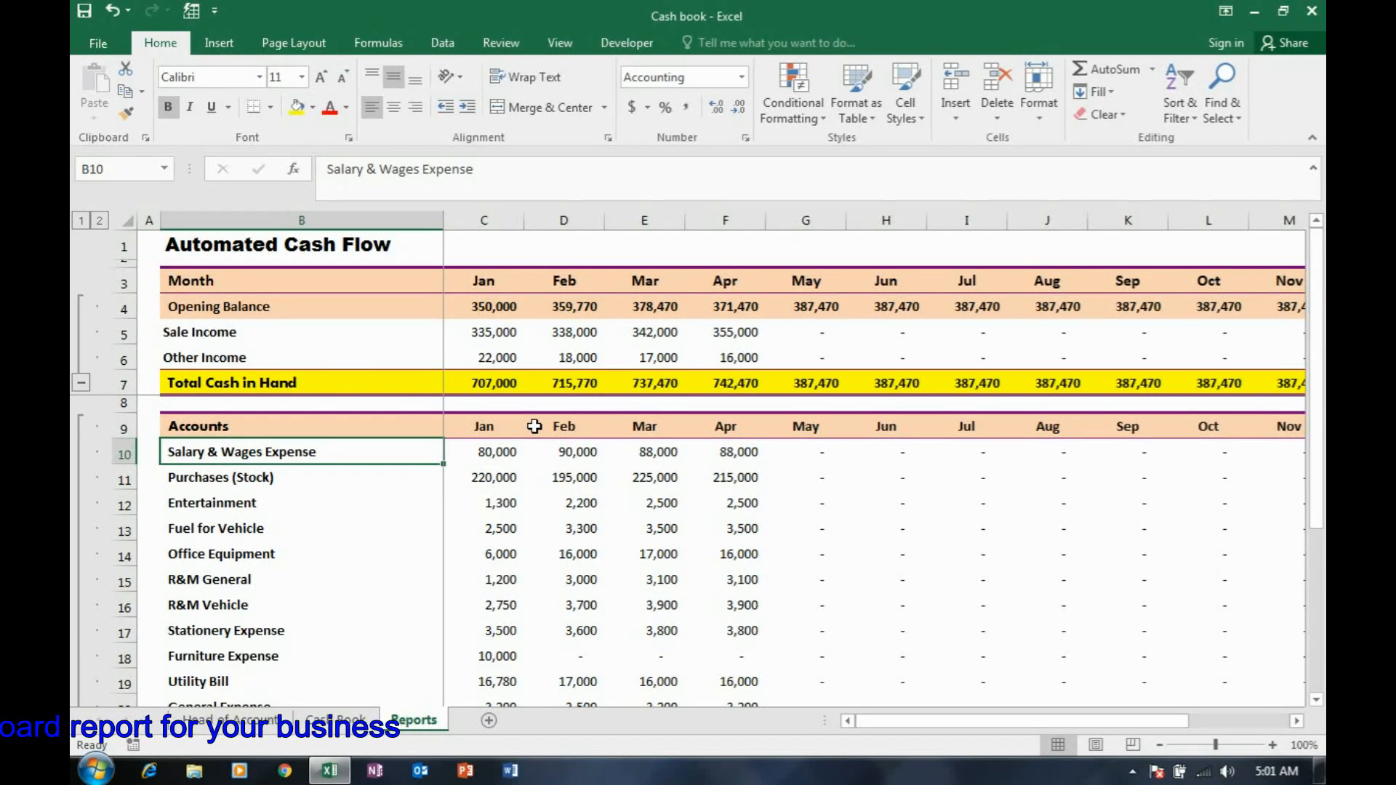
key("Down")
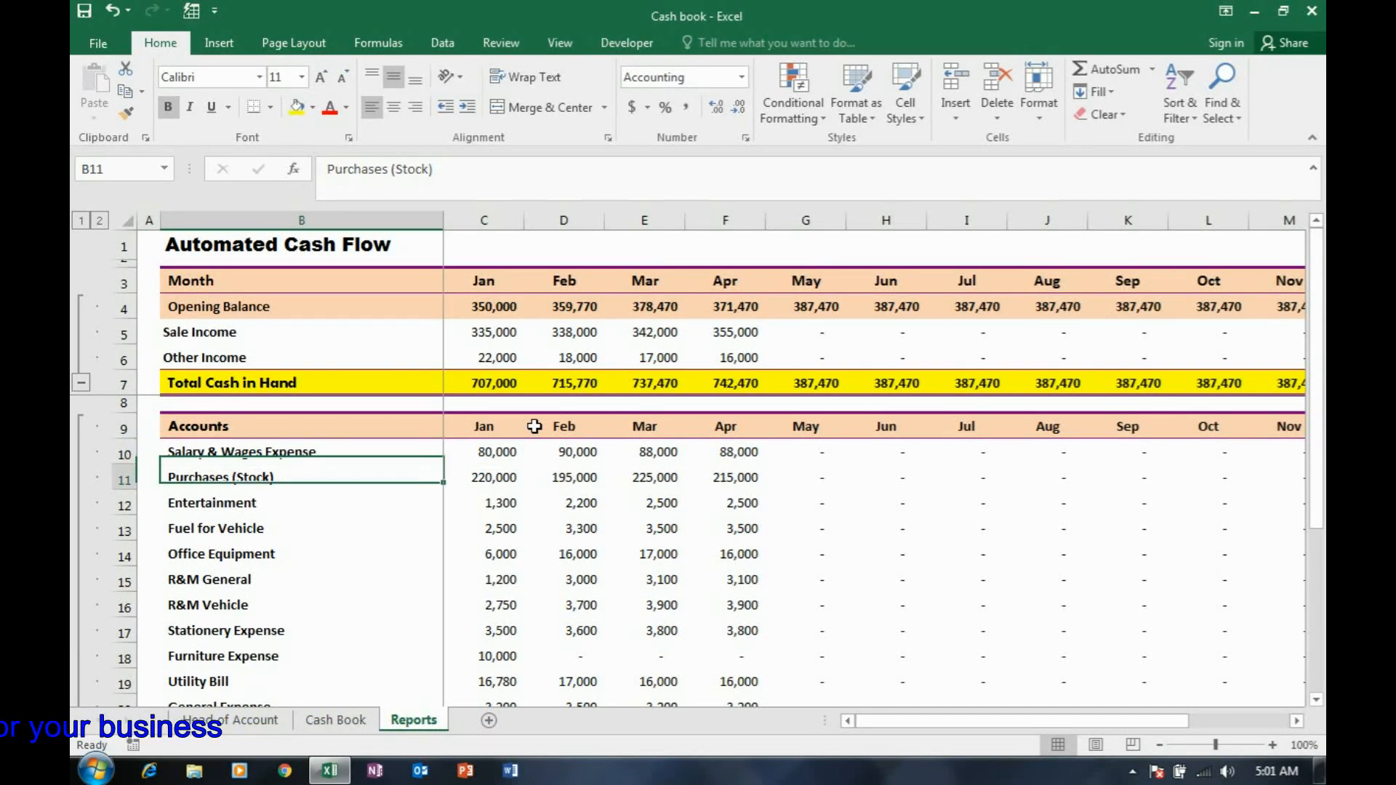
key("Down")
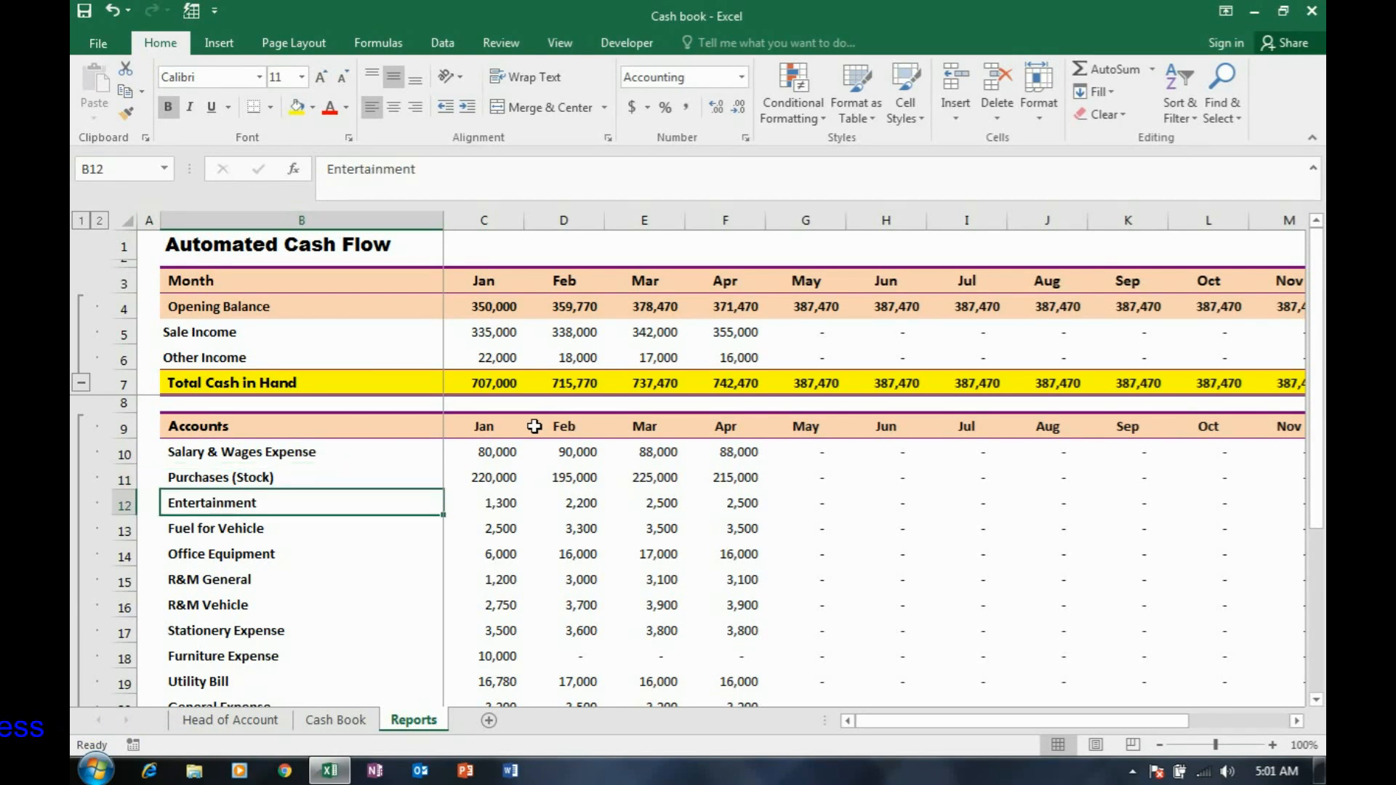
key("Down")
key("Down")
key("Down")
key("Down")
key("Down")
key("Down")
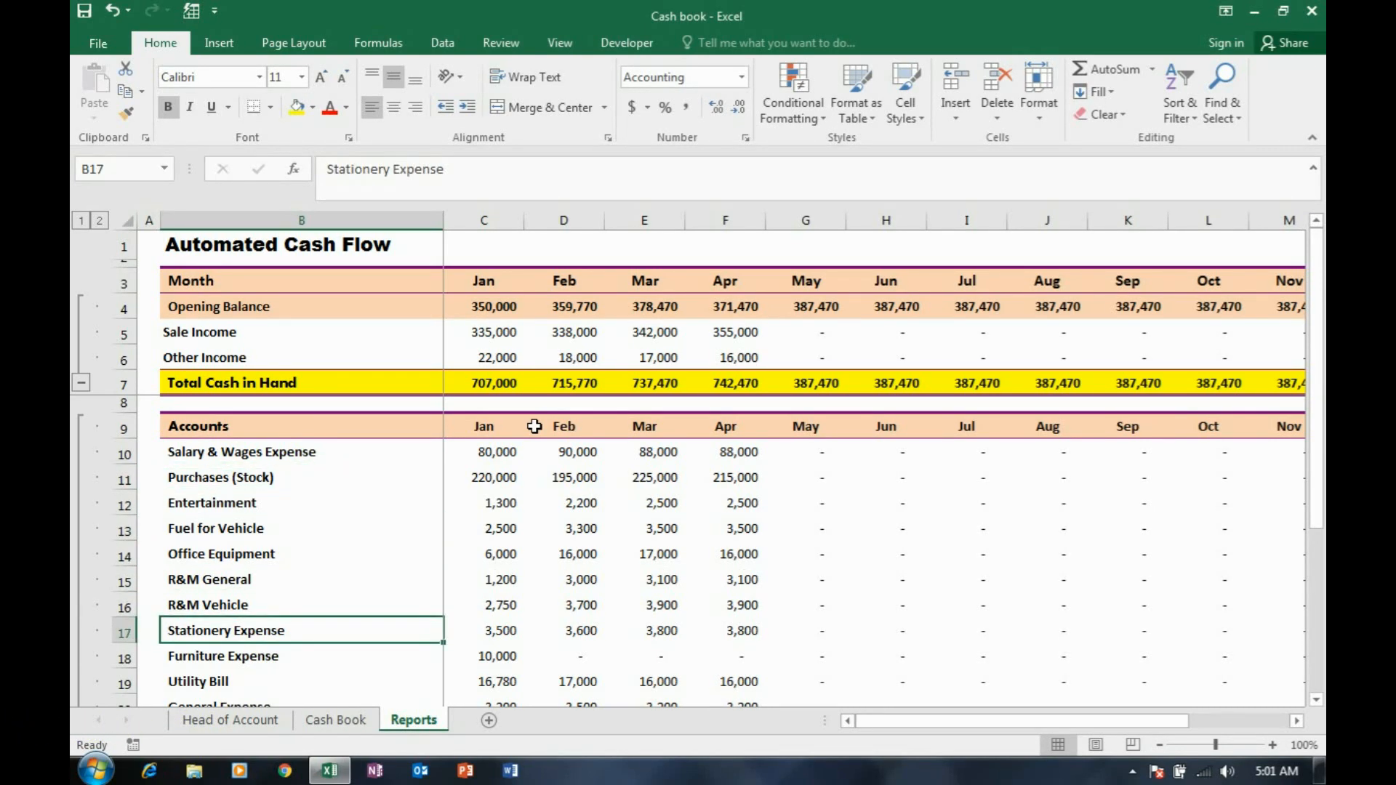
key("Down")
key("Down")
key("Down")
key("Down")
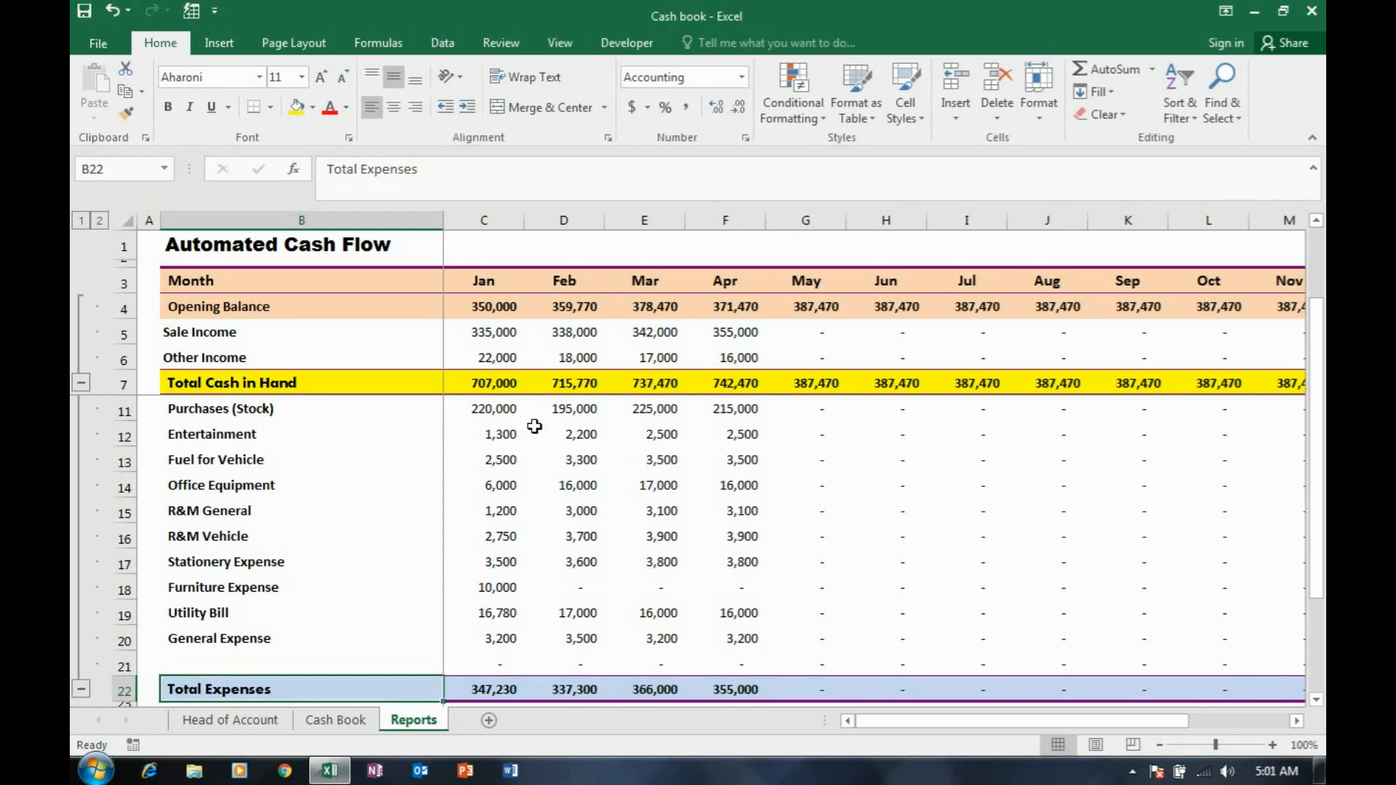
- Inspect January's formulas for Total Expenses, Cash Closing Report and Net Profit Report
key("Right")
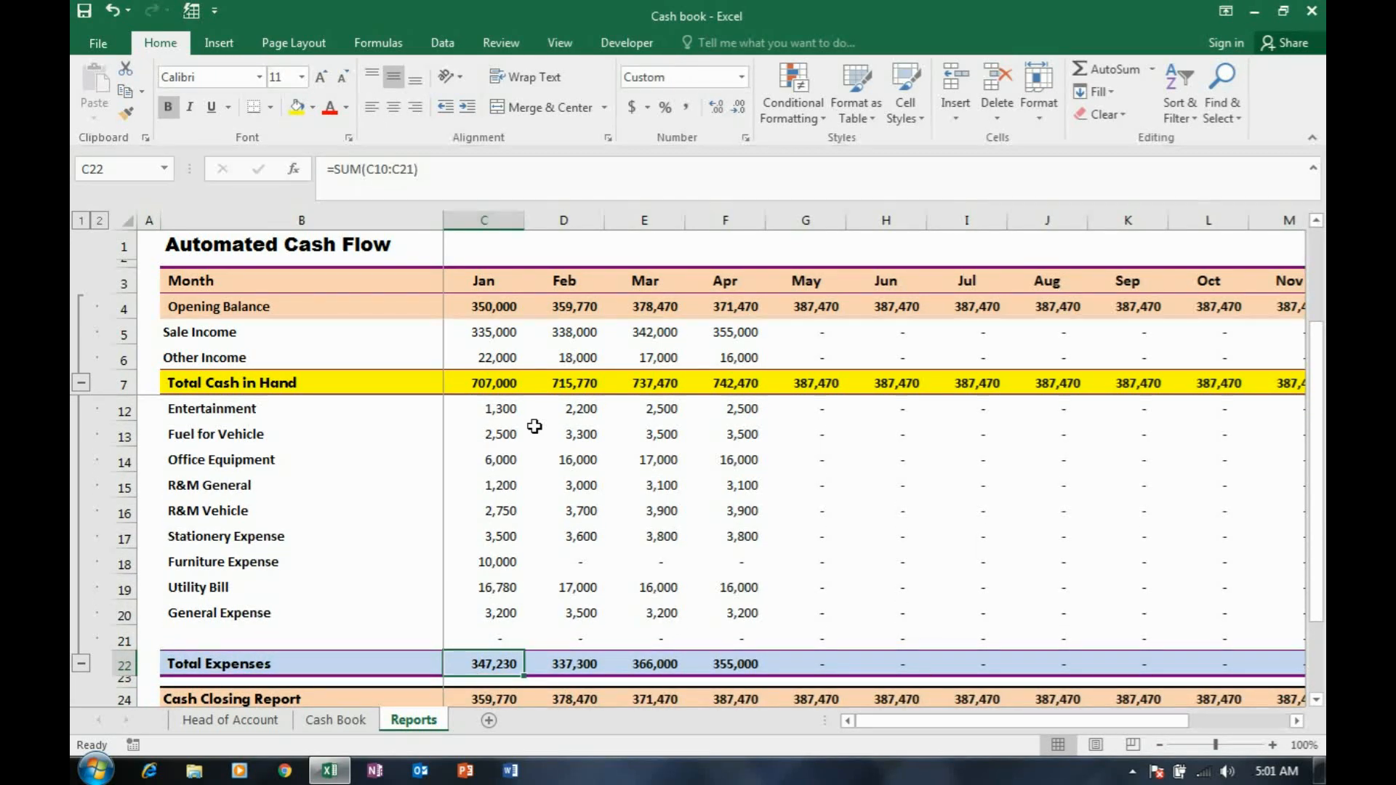
key("Down")
key("Down")
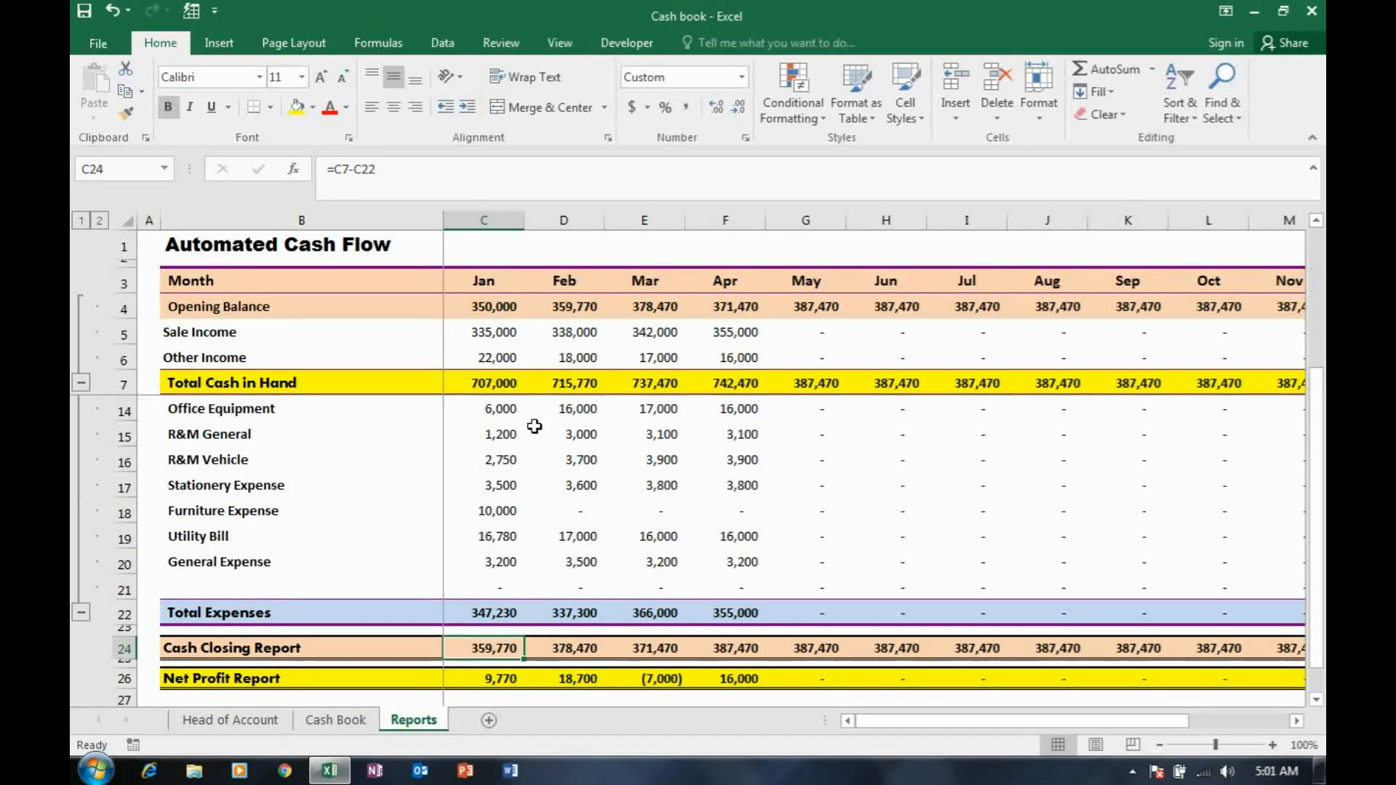
key("Down")
key("Down")
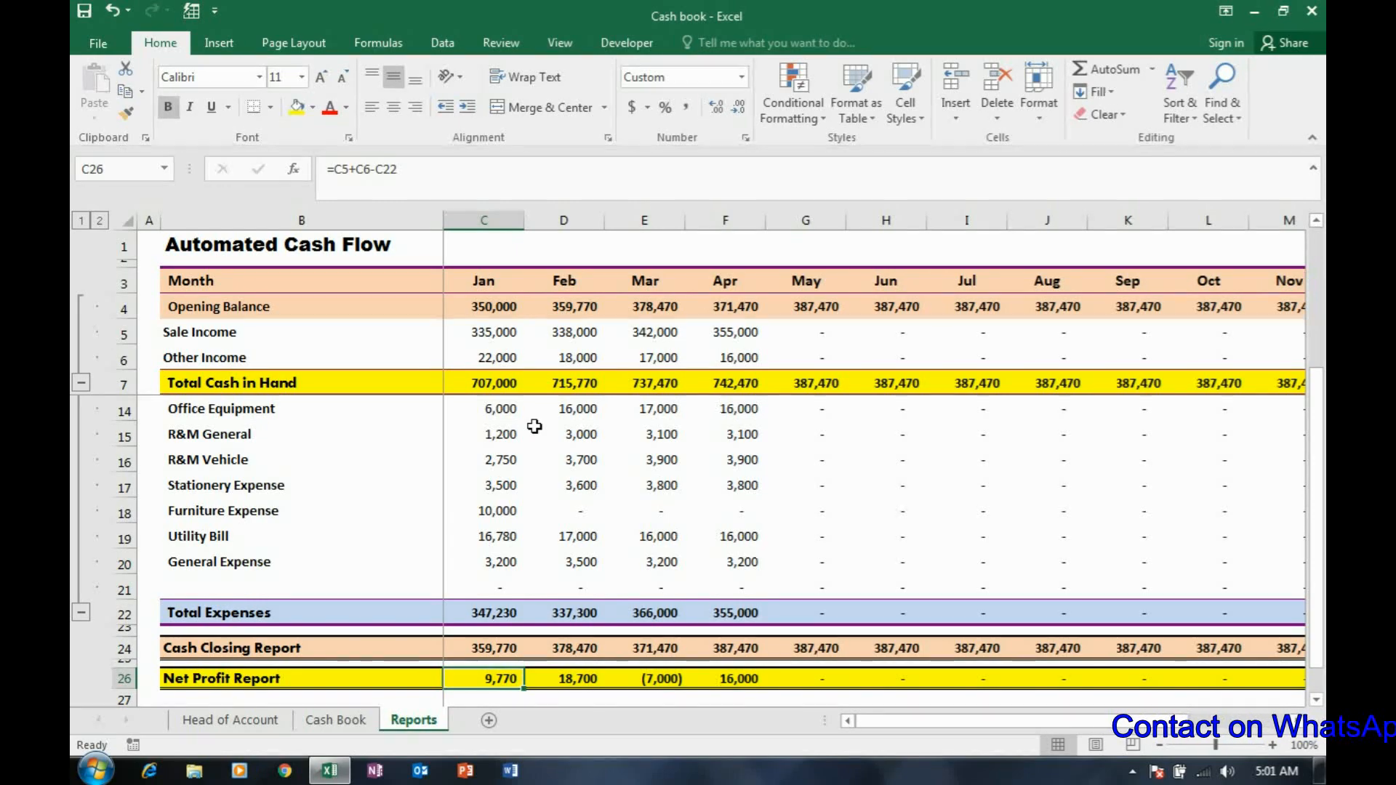
scroll(535, 427, "down", 1)
key("Up")
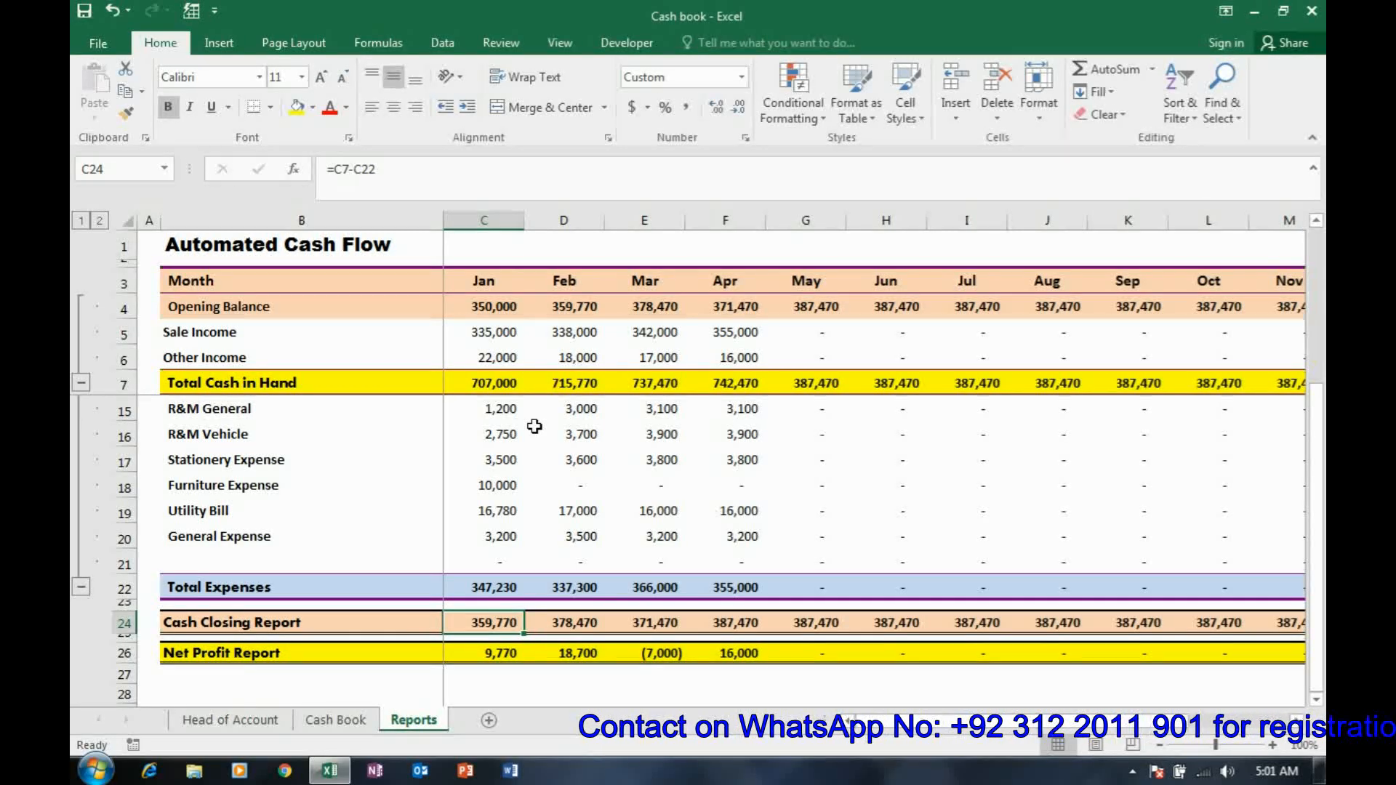
- Inspect February's Opening Balance and Sale Income formulas and check the Cash Book sheet they draw on
scroll(534, 427, "up", 3)
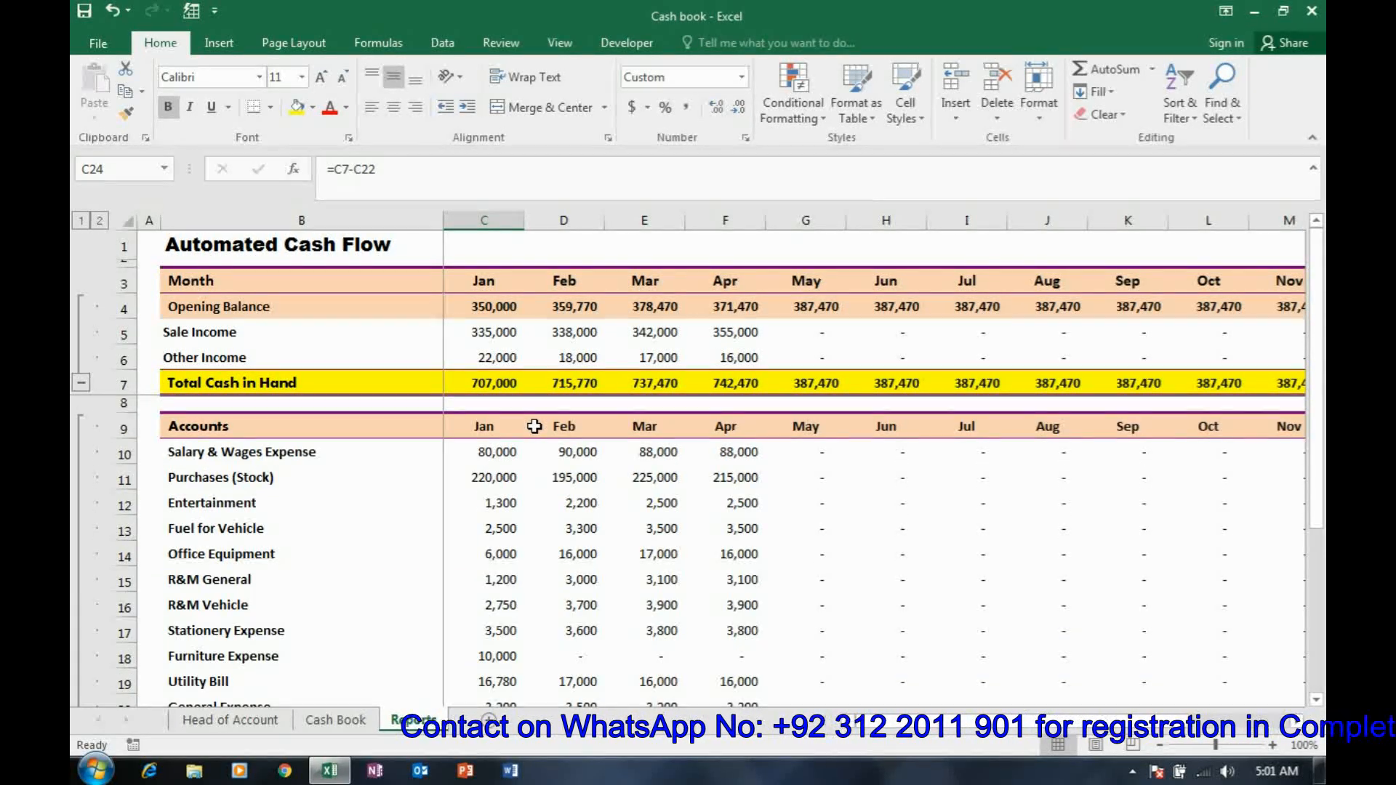
left_click(570, 309)
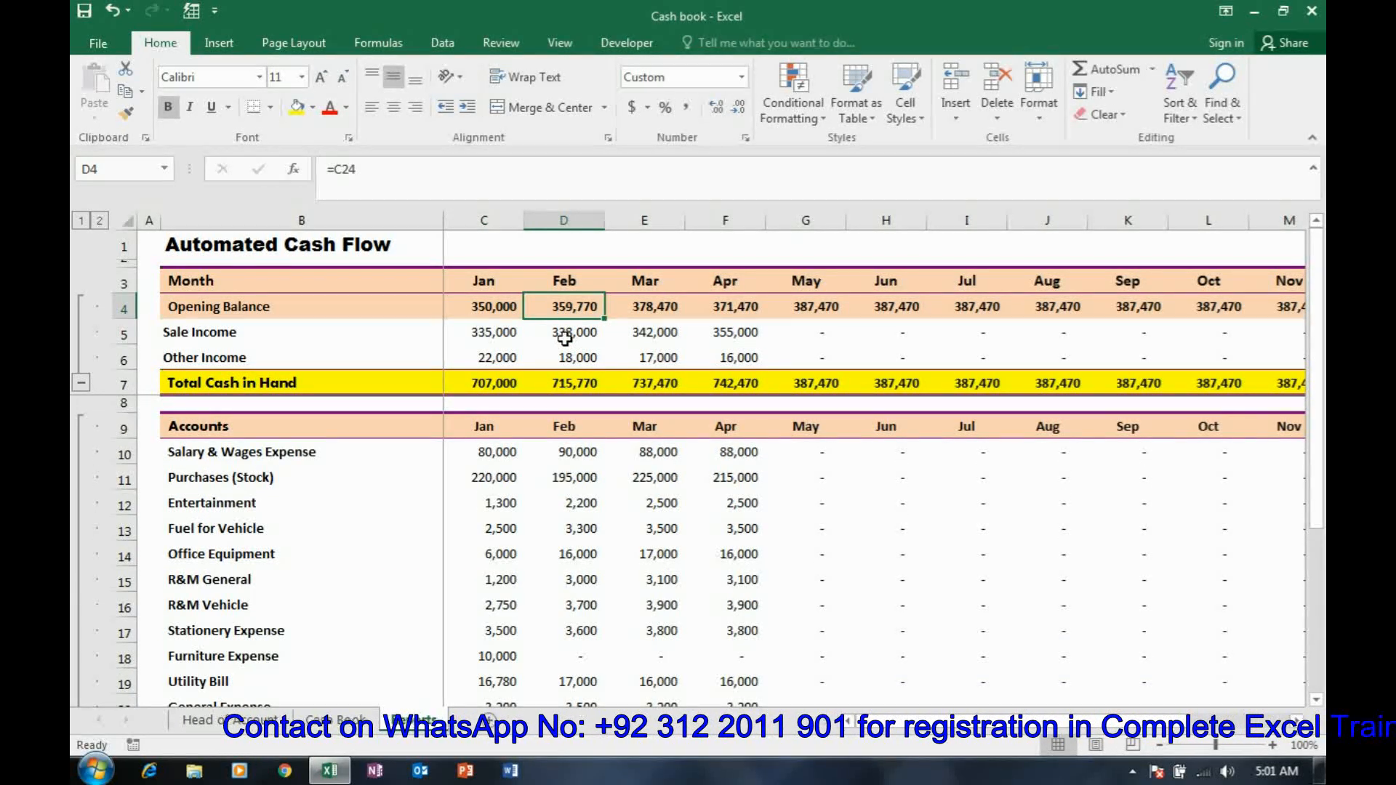
left_click(565, 336)
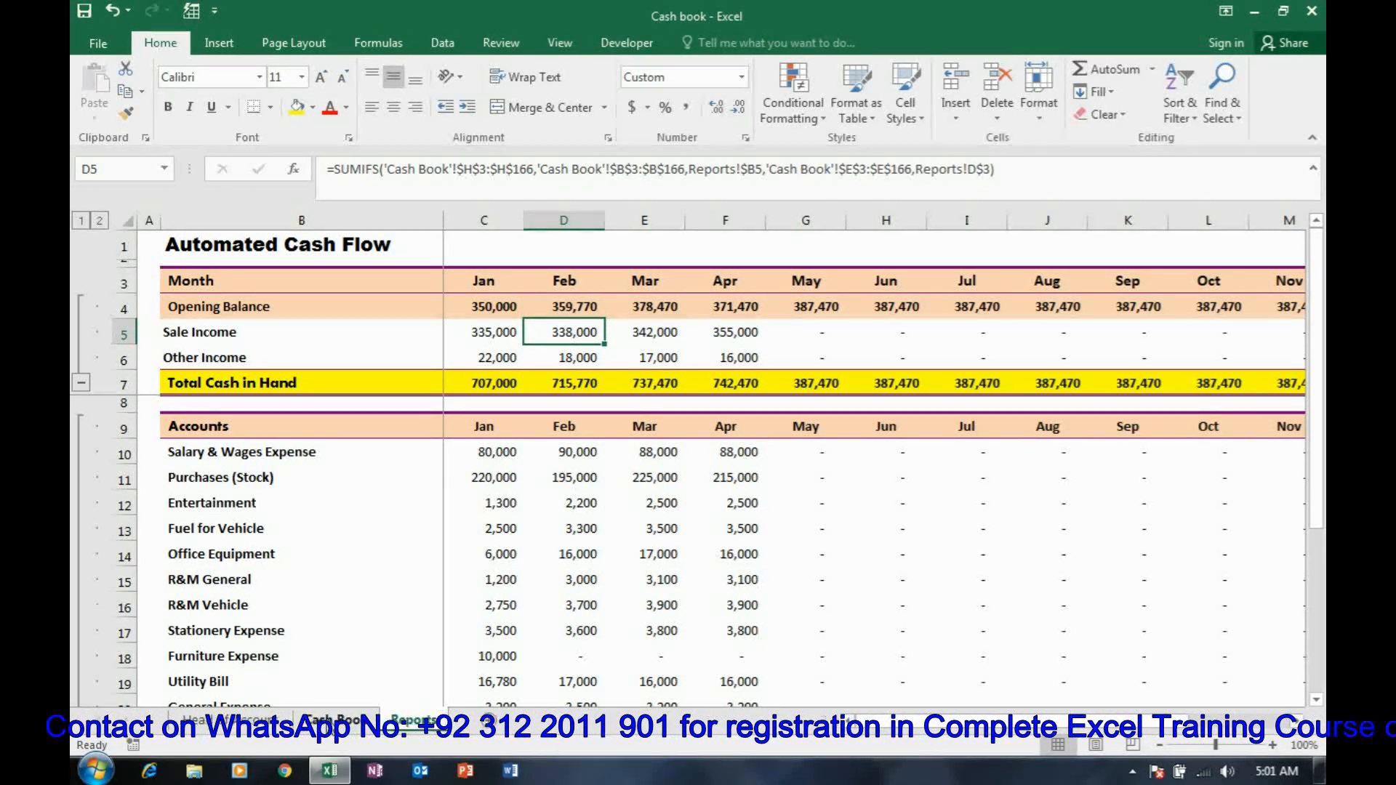
left_click(334, 720)
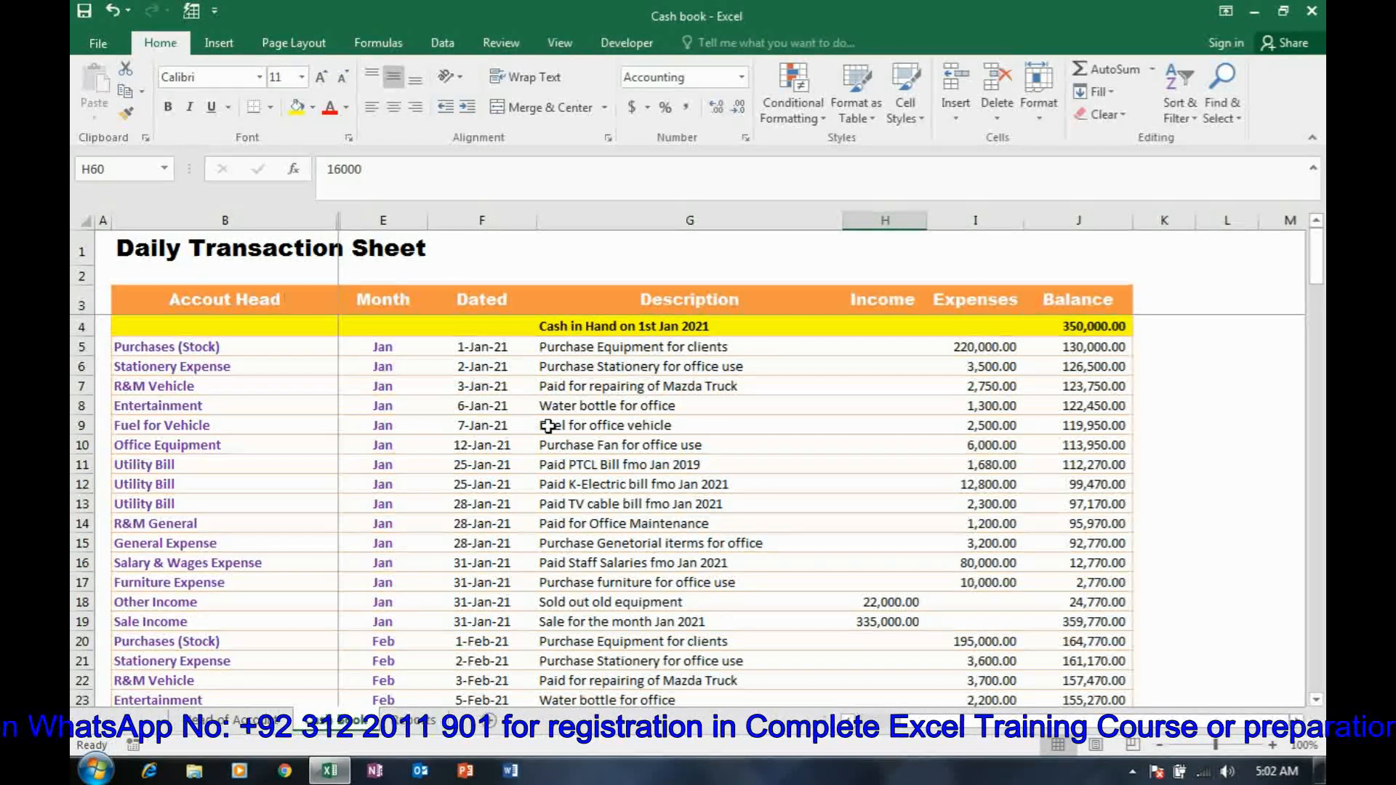
left_click(413, 720)
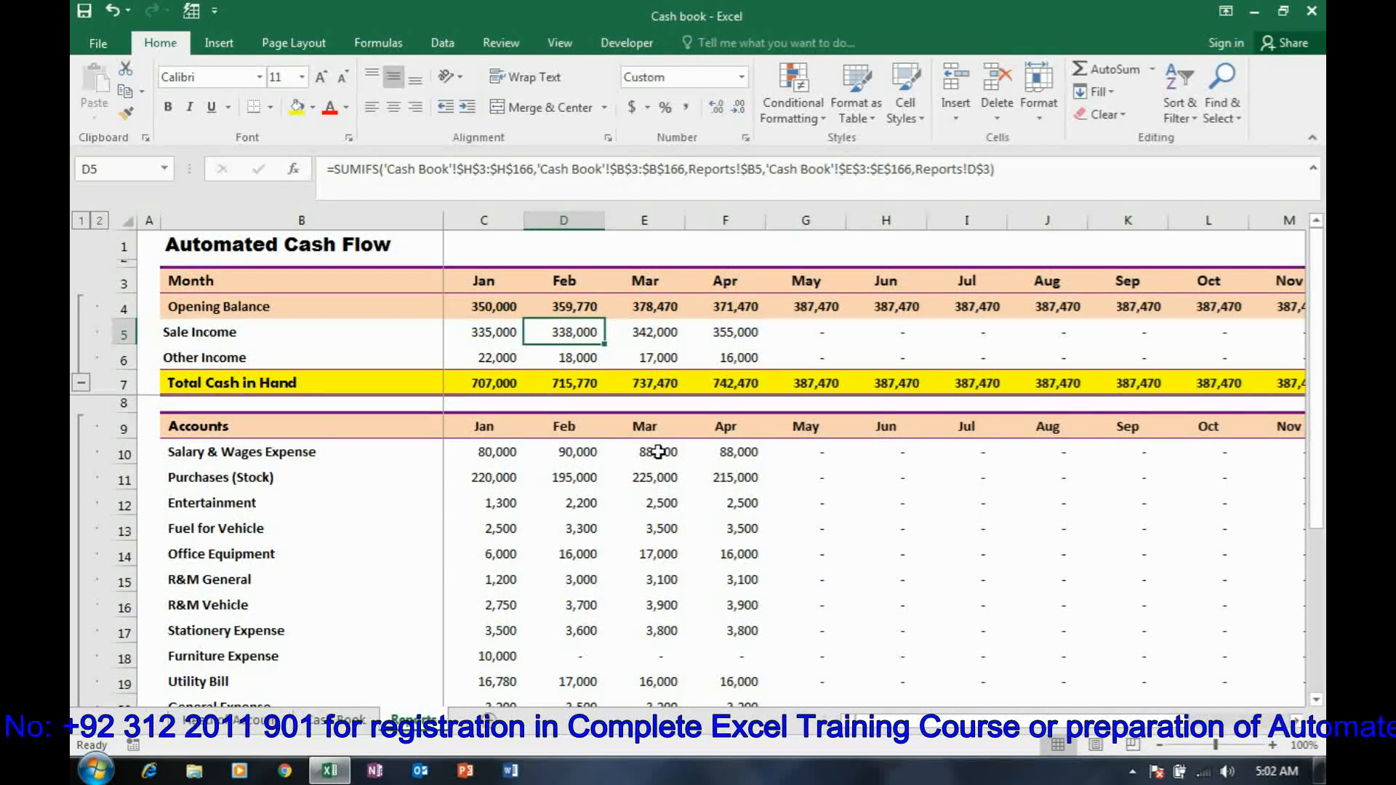
- Examine the SUMIFS formulas for March Fuel for Vehicle, January Sale Income and January Salary & Wages Expense
scroll(656, 454, "down", 3)
scroll(656, 456, "up", 3)
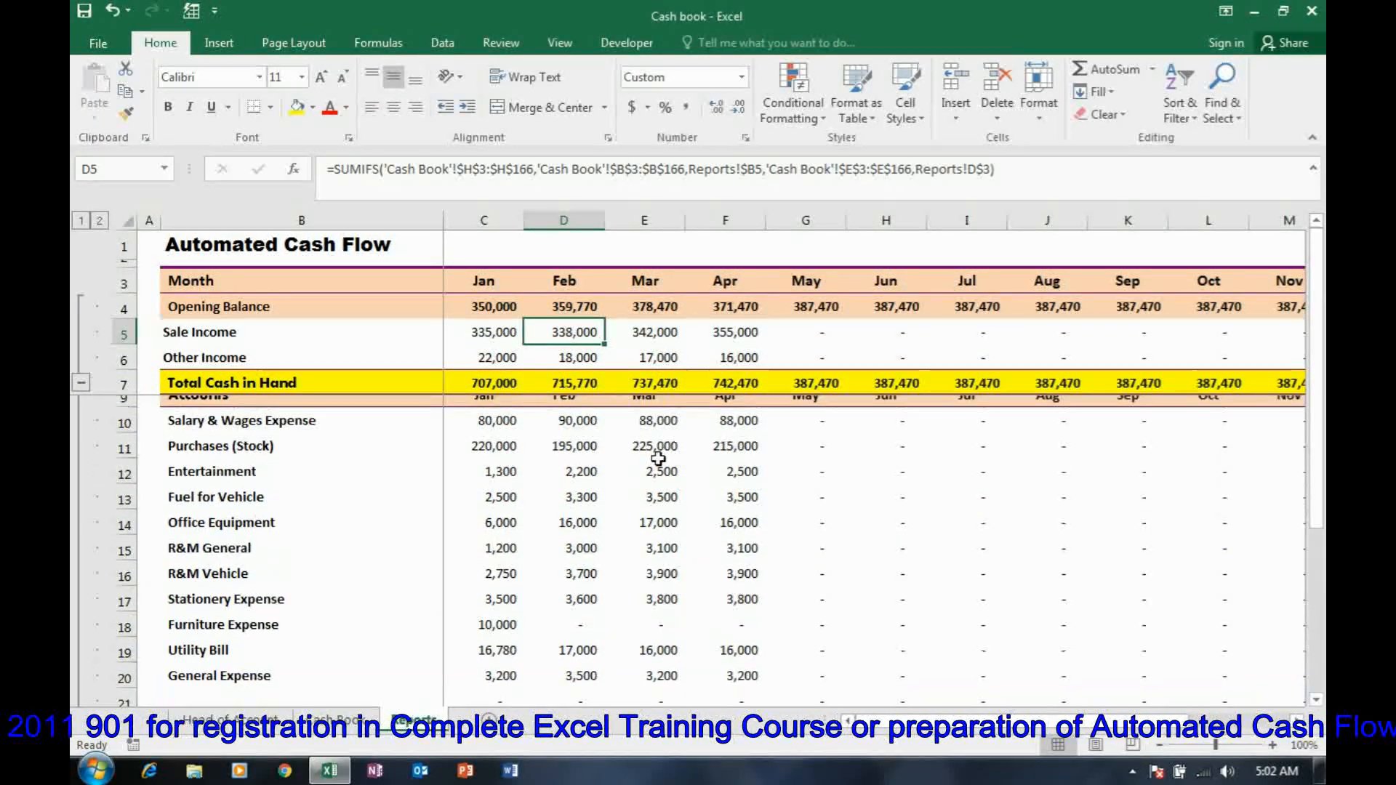
left_click(683, 538)
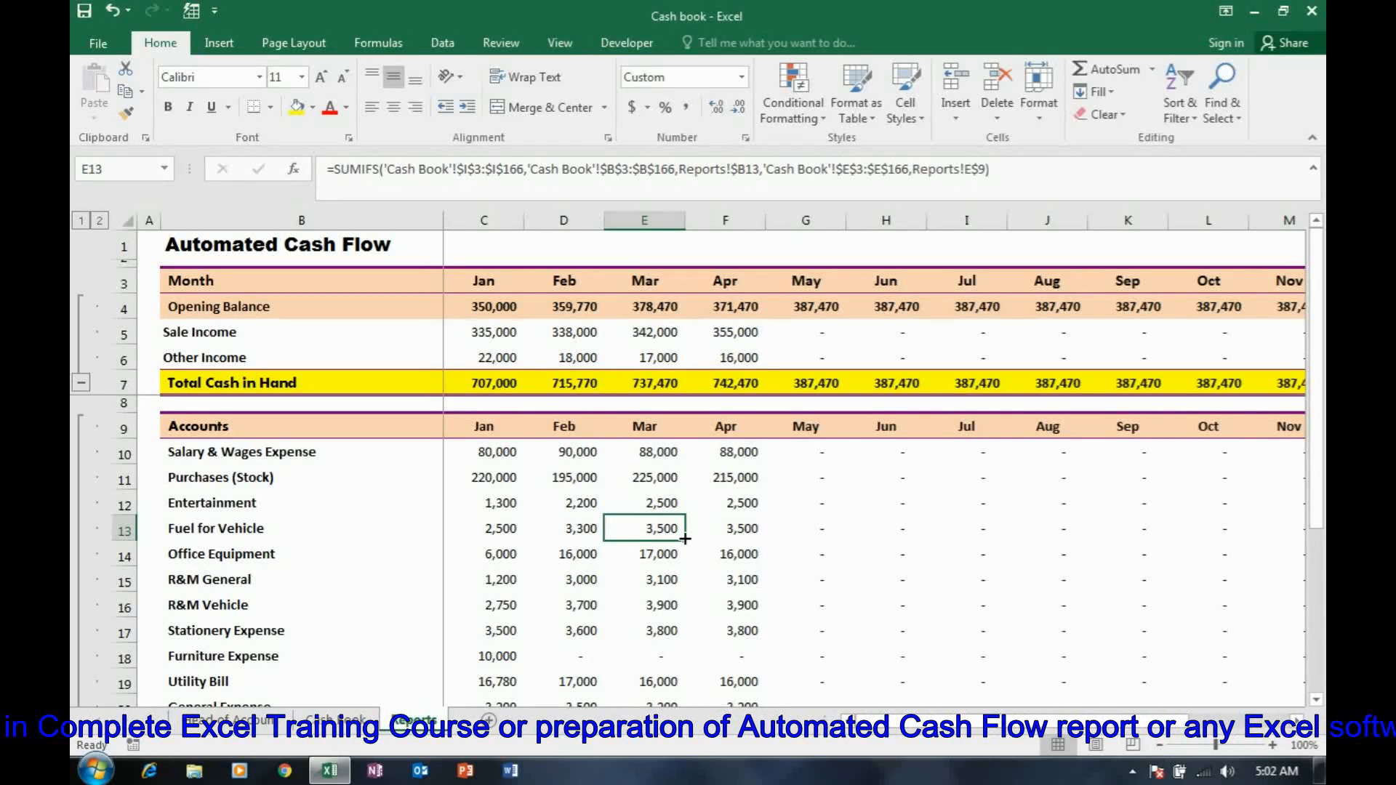
scroll(685, 538, "down", 1)
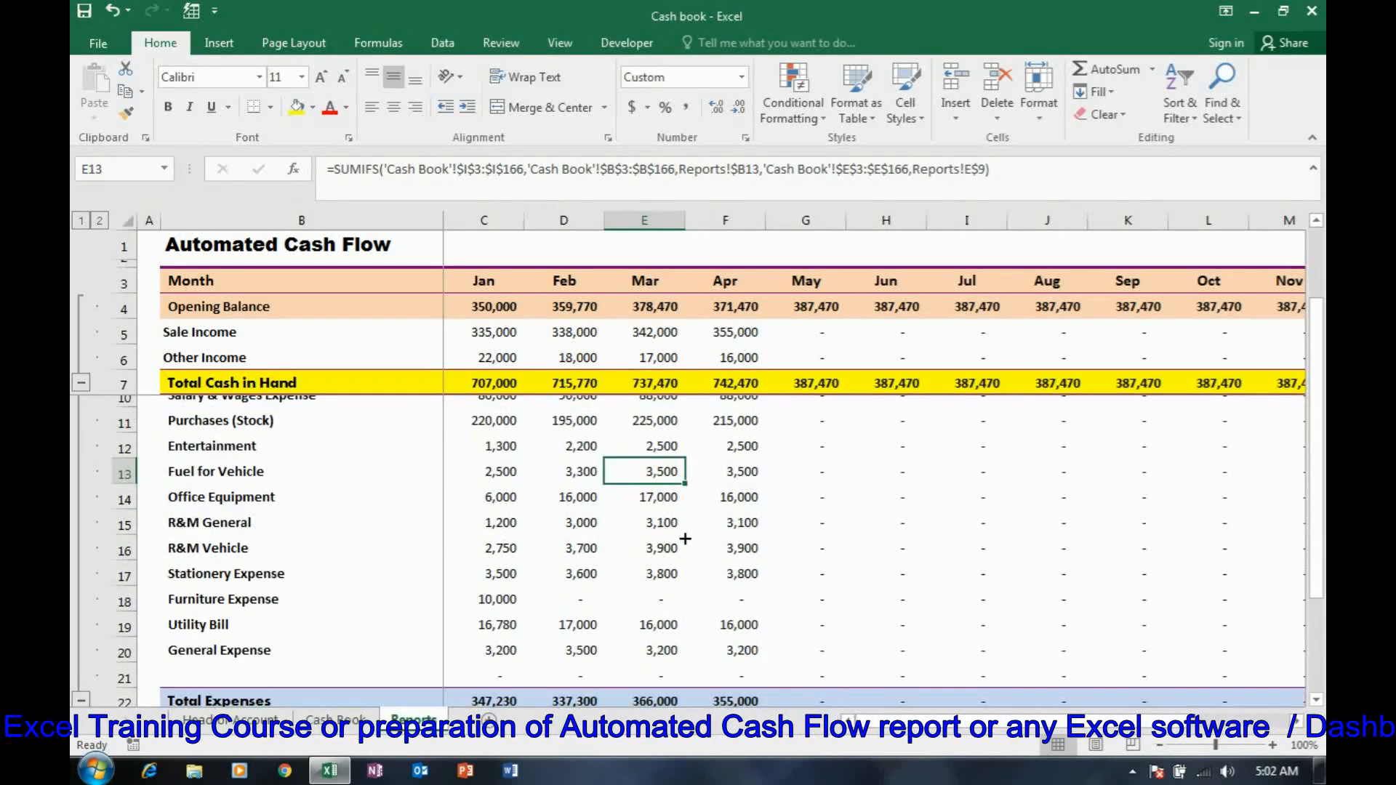
left_click(520, 338)
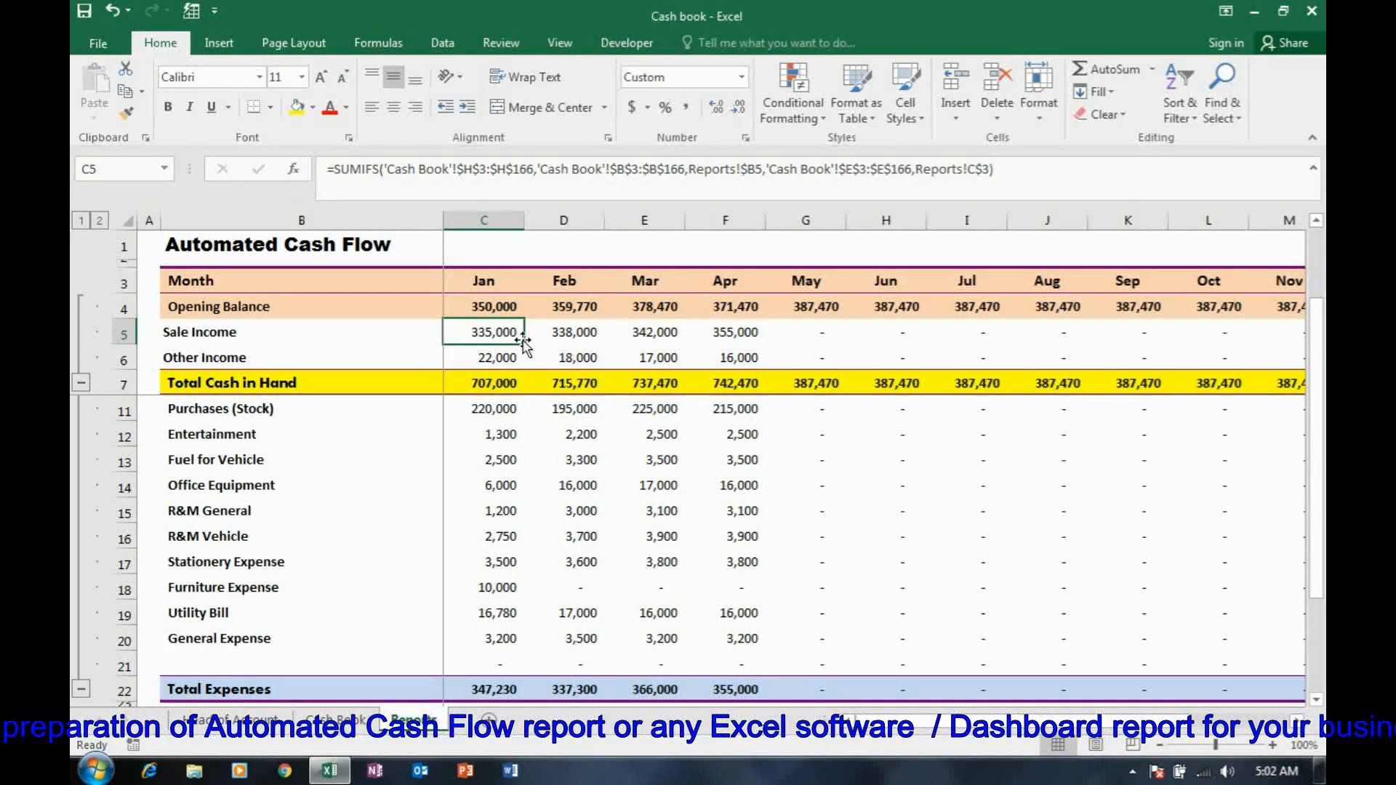
scroll(499, 436, "up", 1)
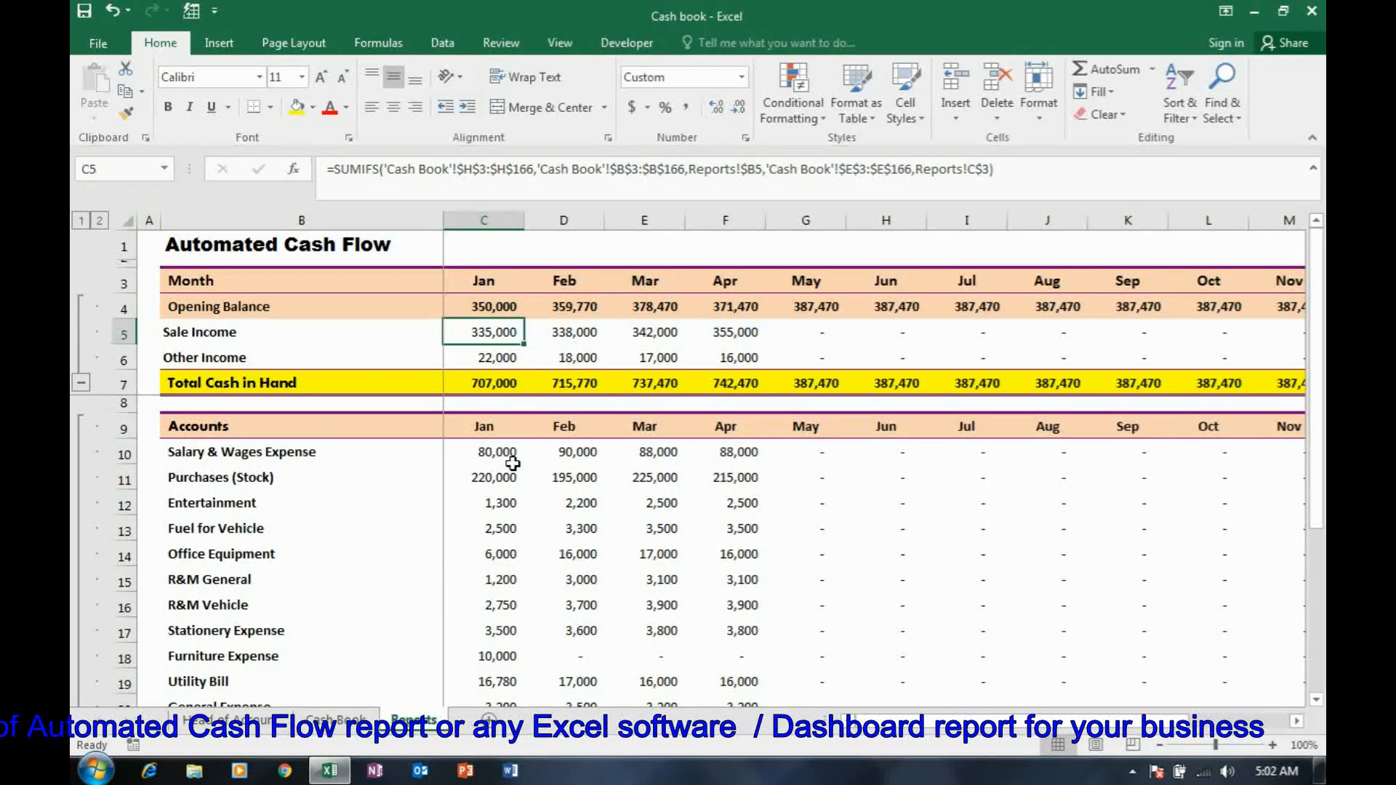
left_click(513, 461)
scroll(554, 504, "down", 2)
scroll(554, 504, "up", 1)
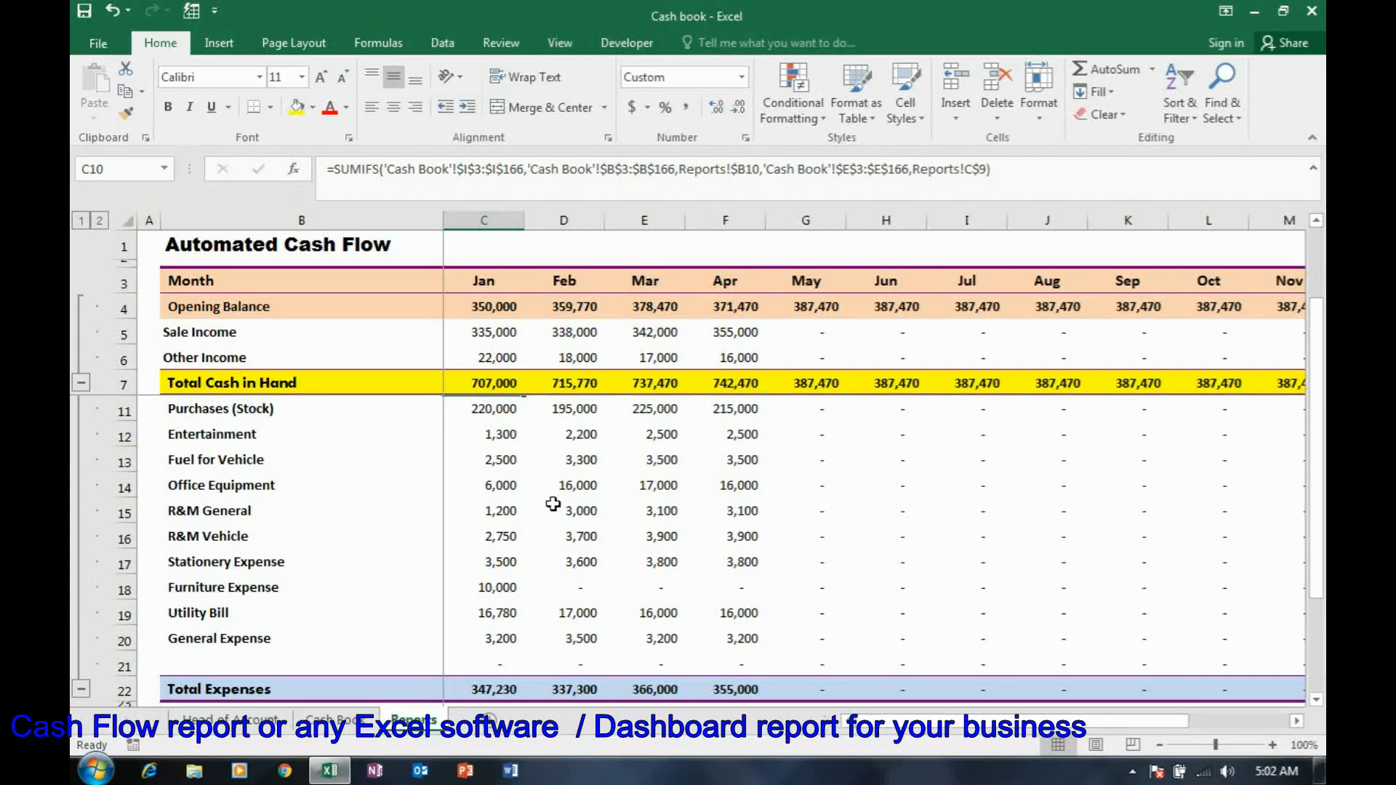
scroll(553, 504, "up", 1)
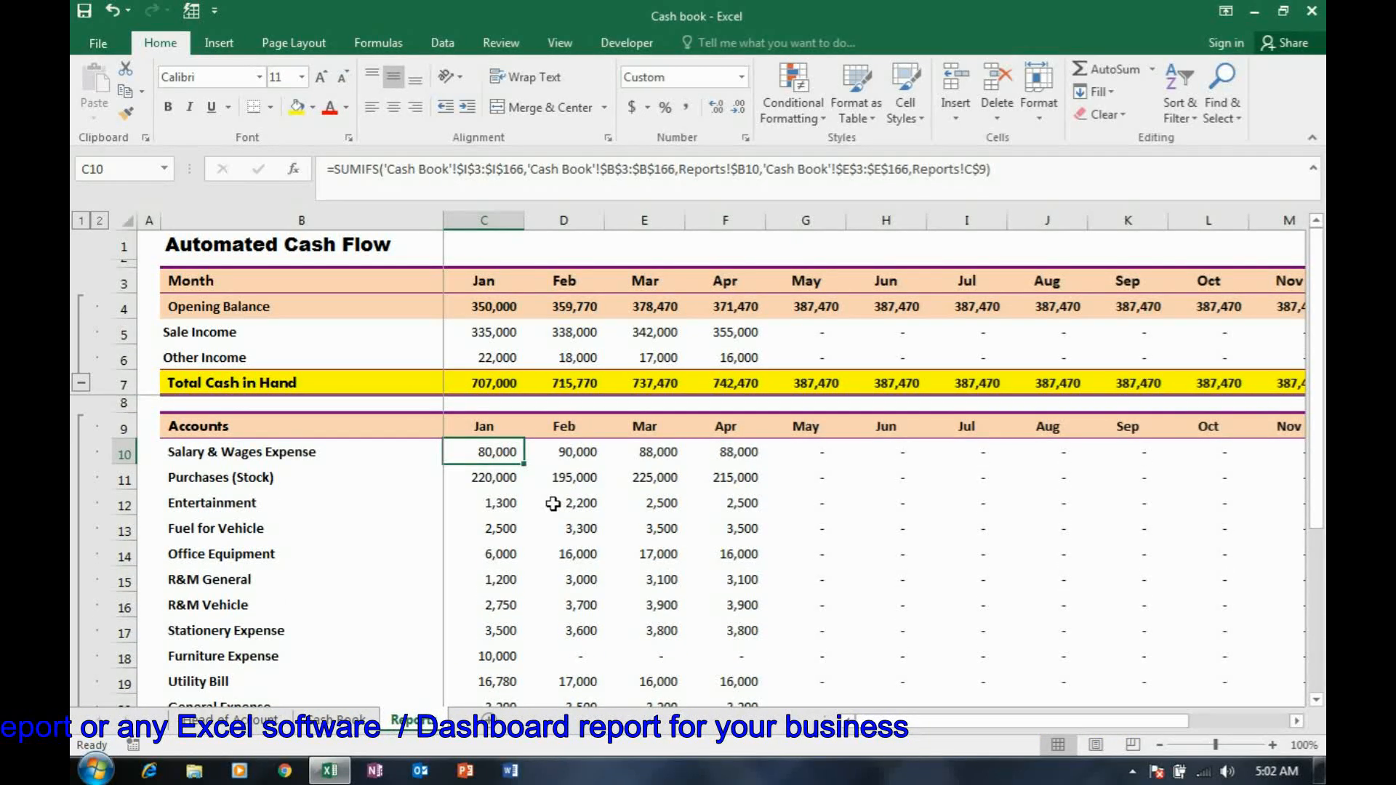
- Review January's expenses down to the totals and return to February's Other Income formula in D6
key("ctrl+Down")
key("Down")
key("Down")
key("Up")
key("Up")
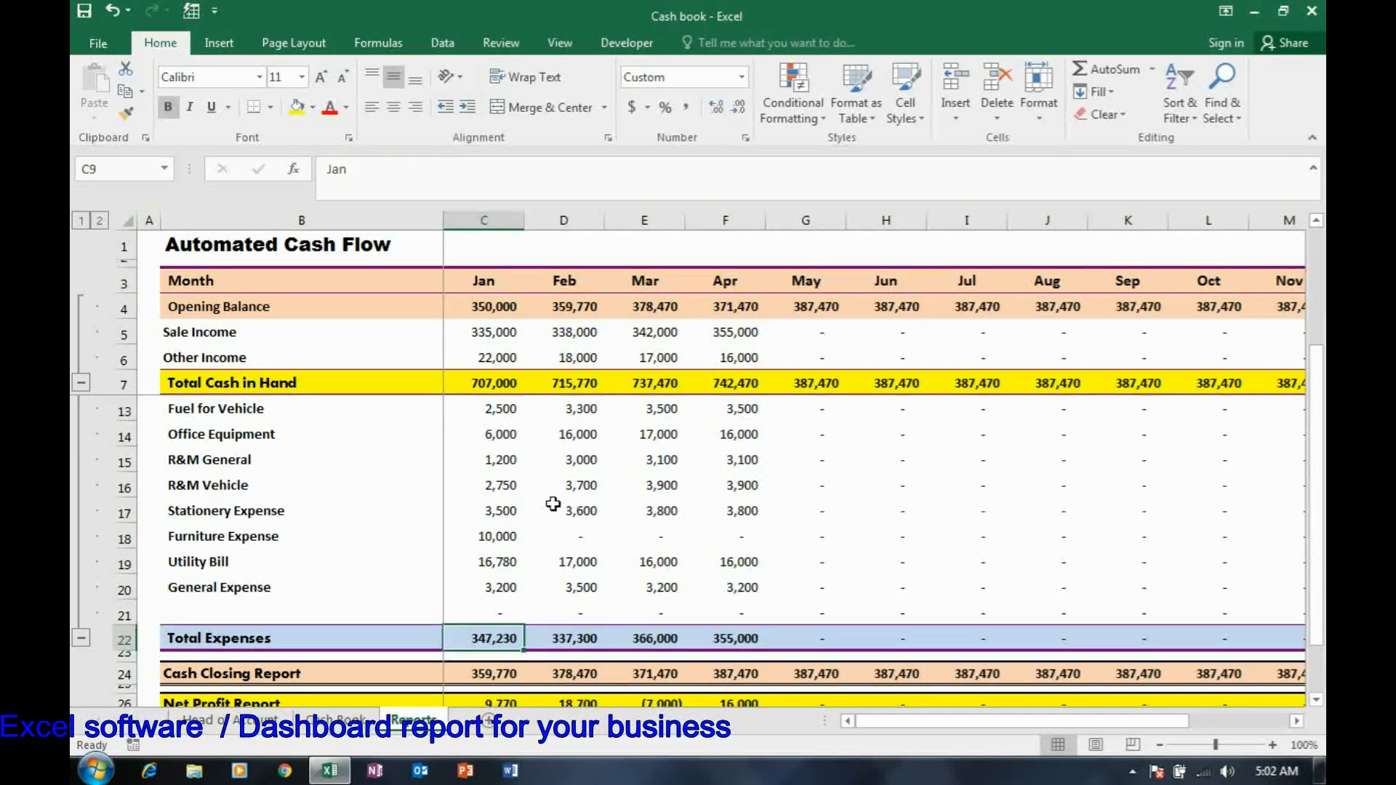
key("ctrl+Up")
key("ctrl+Up")
key("ctrl+Up")
key("Down")
key("Down")
key("Right")
key("Right")
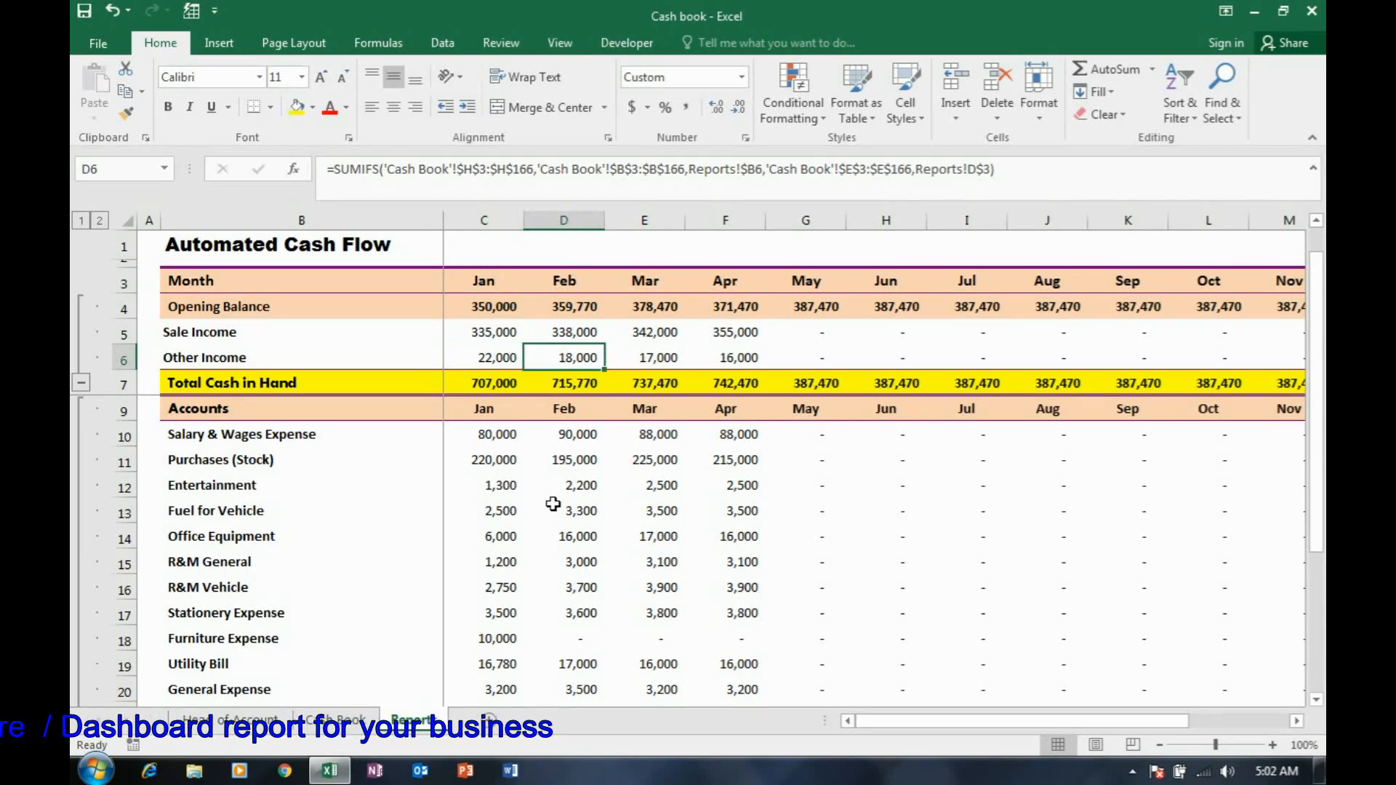
- Inspect the SUM formulas in the report's Total column for Other Income and Salary & Wages Expense
key("Right")
key("Right")
key("Right")
key("Right")
key("Right")
key("Right")
key("Right")
key("Right")
key("Right")
key("Right")
key("Right")
key("Right")
key("Right")
key("Right")
key("Right")
key("Right")
key("Right")
key("Left")
key("Left")
key("Left")
key("Left")
key("Left")
key("Left")
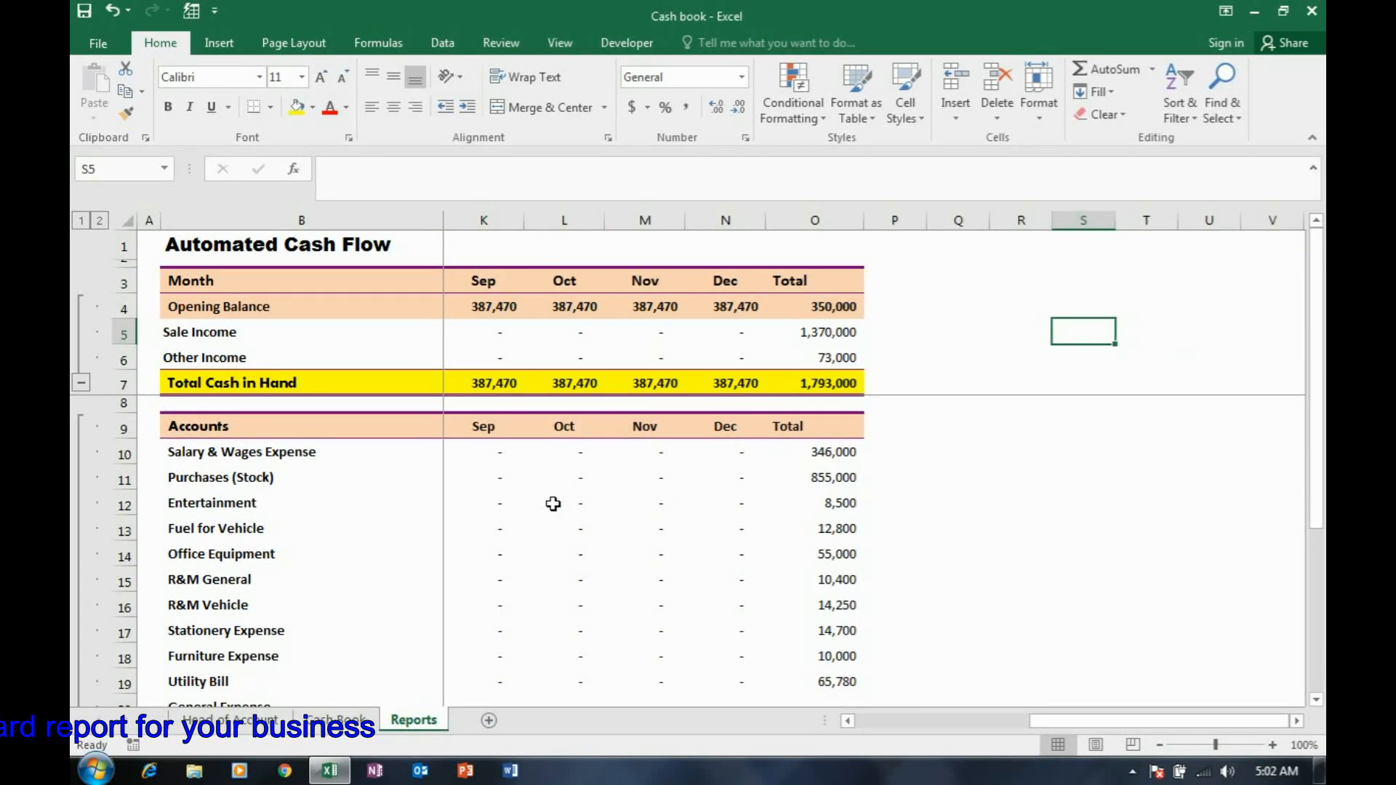
key("Left")
key("Down")
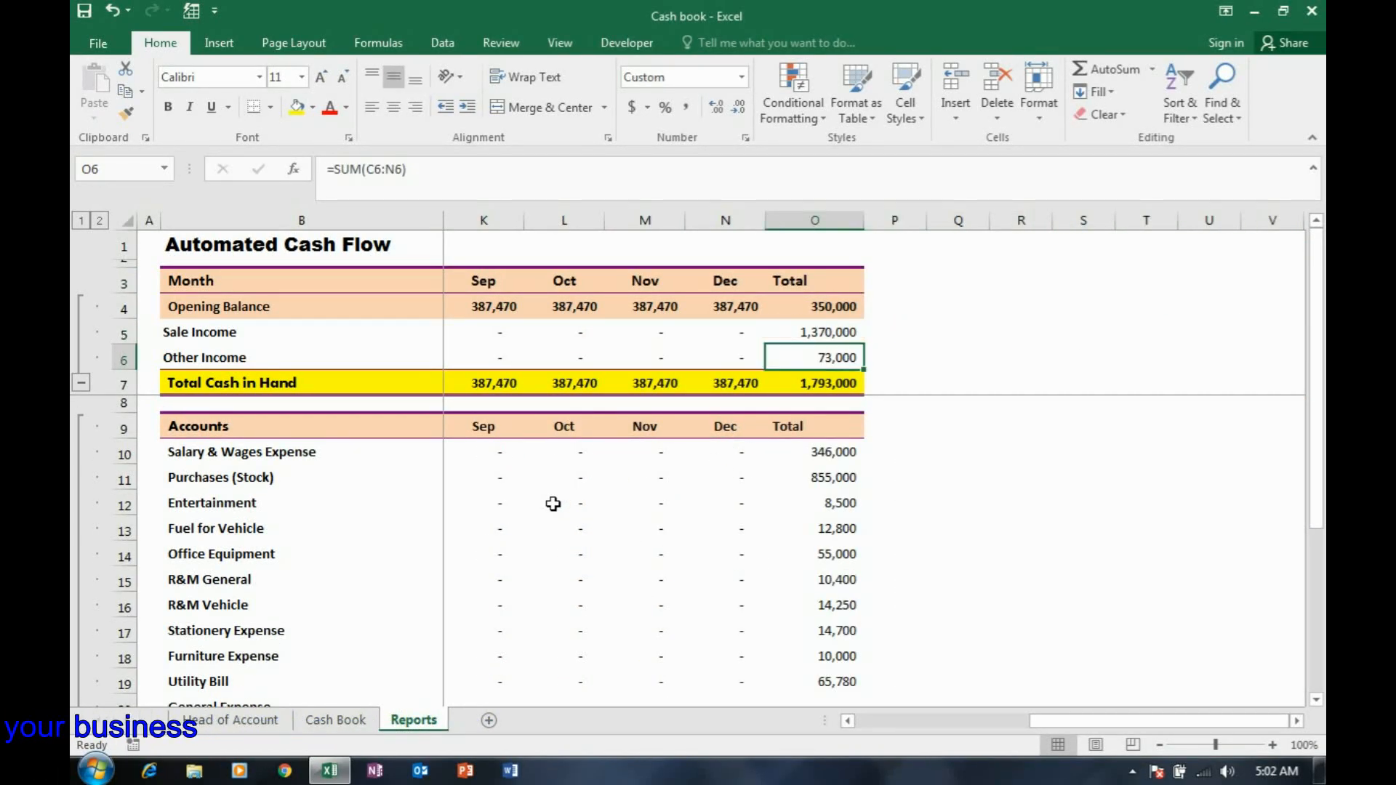
key("Down")
key("Down")
key("Down")
key("Down")
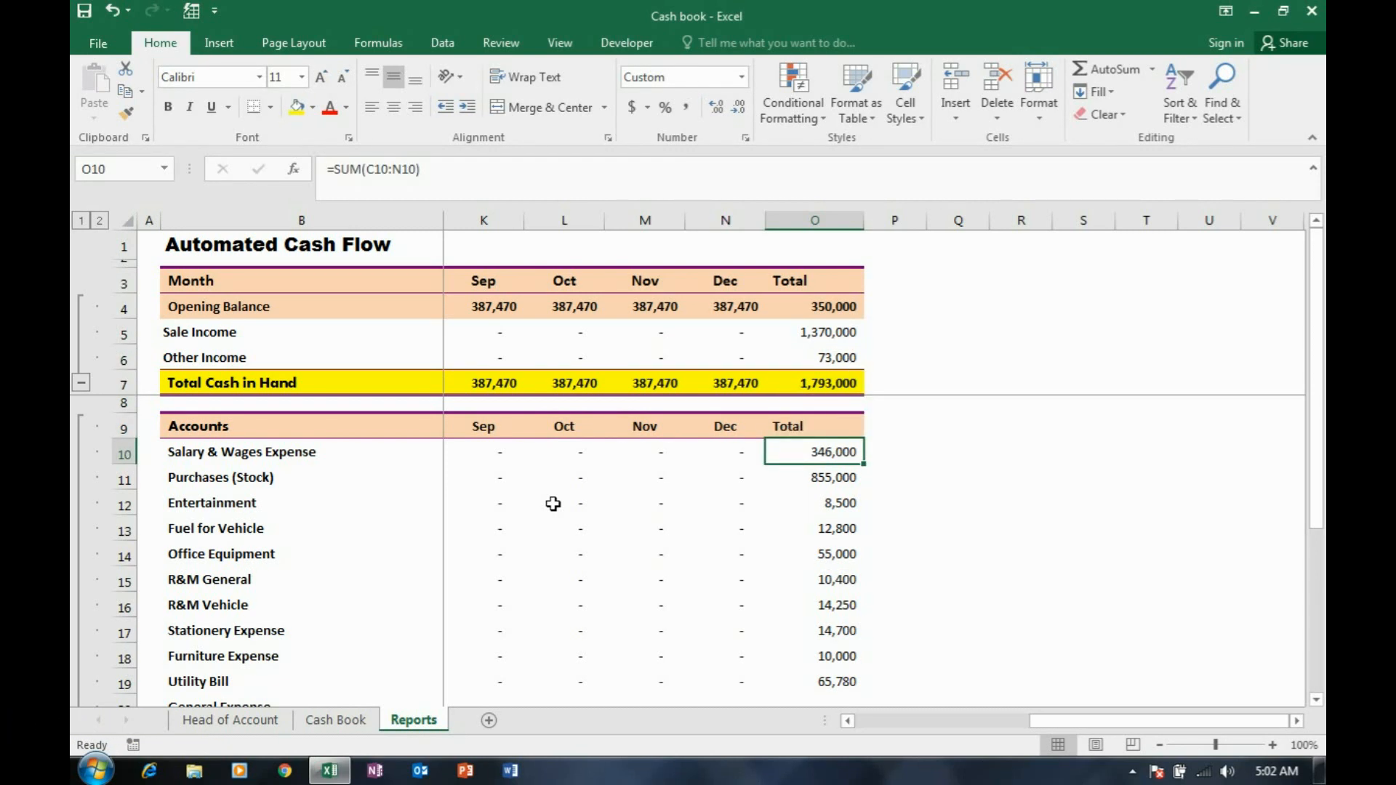
- Review the expense totals in the Total column down to the Net Profit Report formula in O26
key("Down")
key("Down")
key("Down")
key("Down")
key("Down")
key("Down")
key("Down")
key("Down")
key("Down")
key("Down")
key("Down")
key("Down")
key("Down")
key("Down")
key("Down")
key("Down")
key("Down")
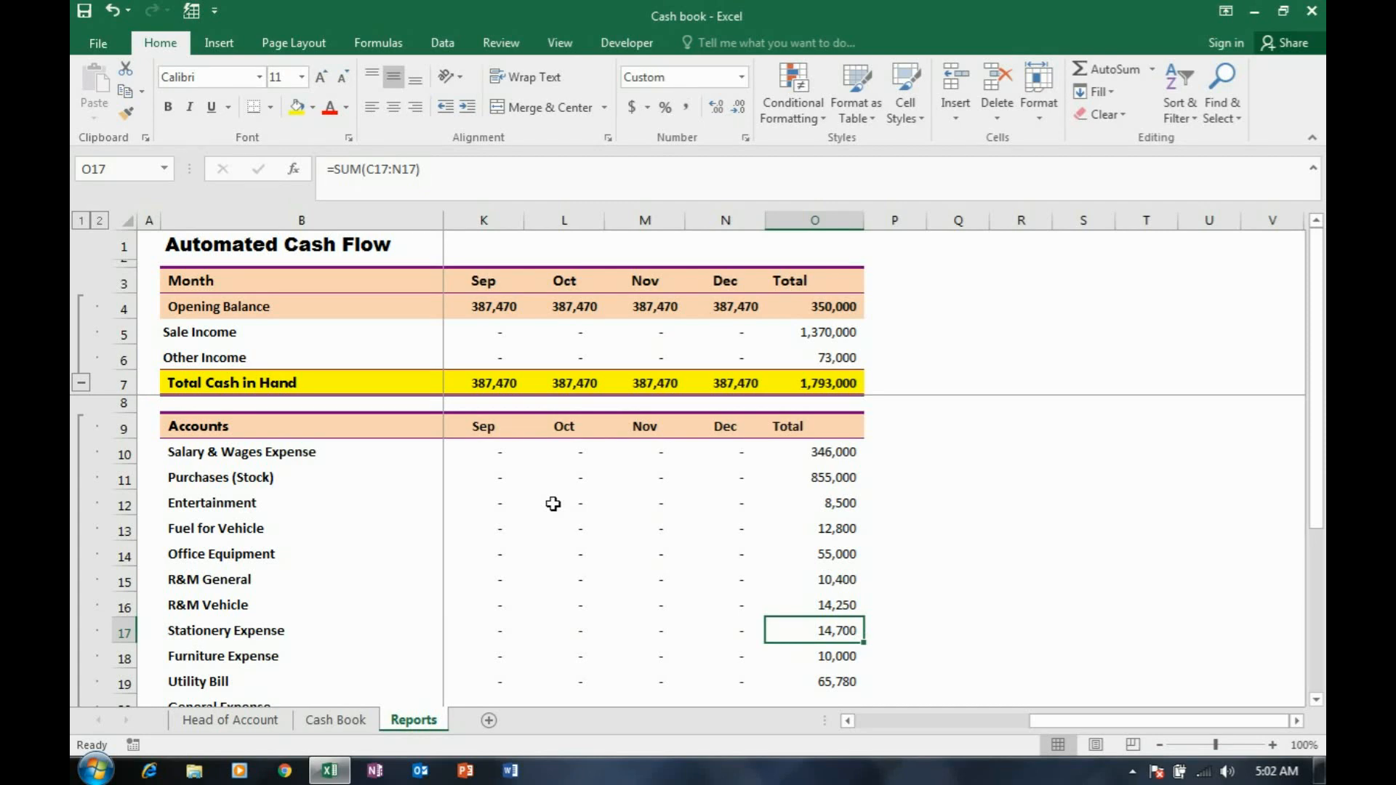
key("Up")
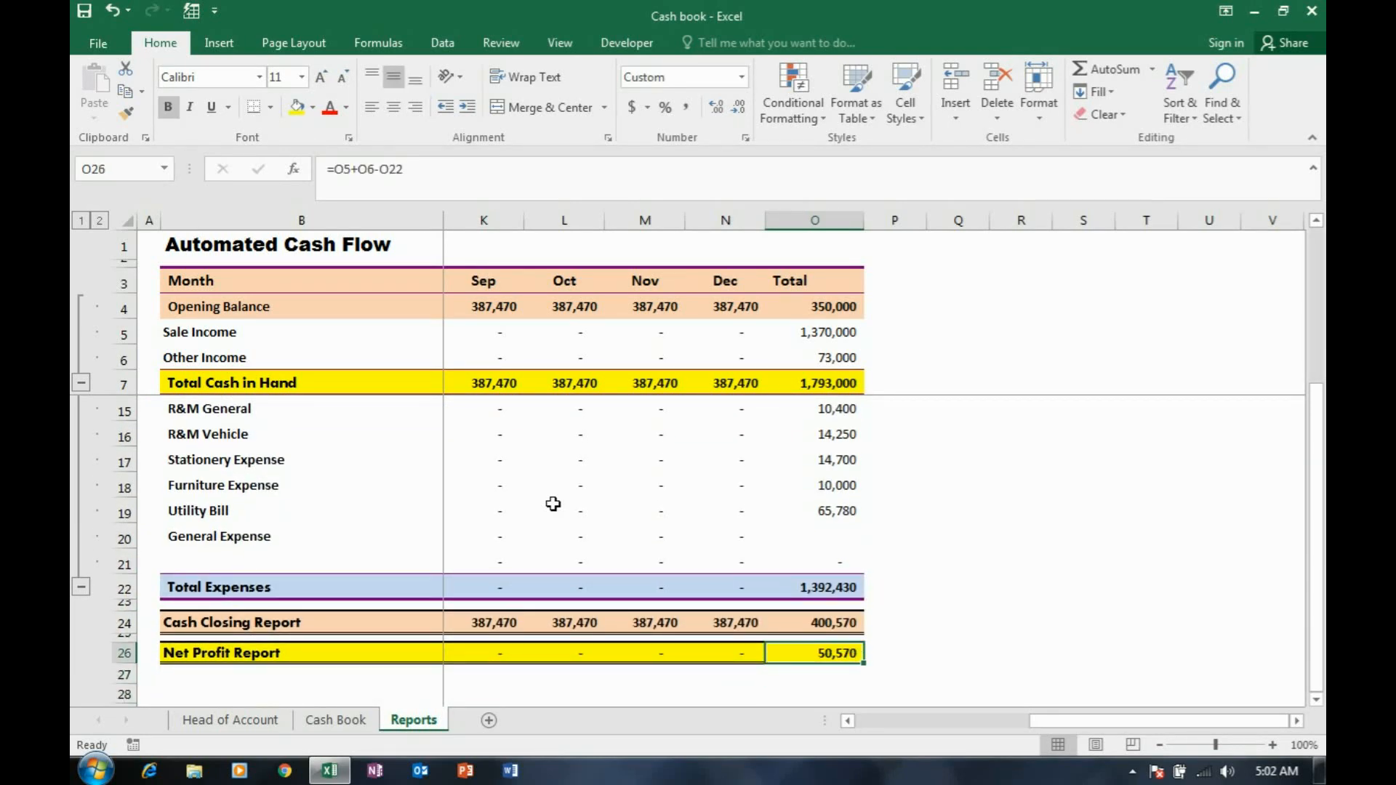
- Compare the Net Profit Report formulas for the individual months in row 26, ending at January
key("Left")
key("ctrl+Left")
key("Right")
key("Right")
key("Right")
key("Right")
key("Left")
key("Left")
key("Left")
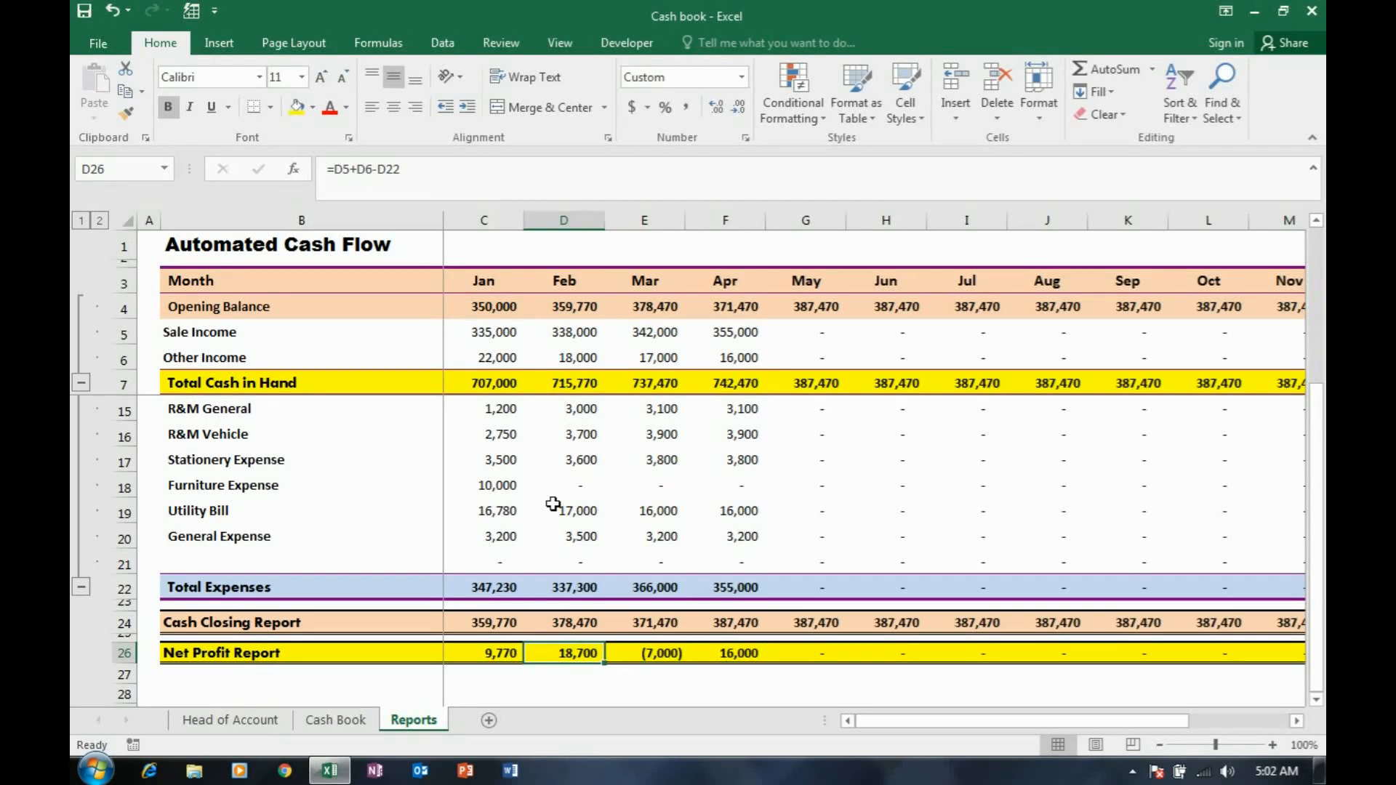
scroll(553, 505, "up", 1)
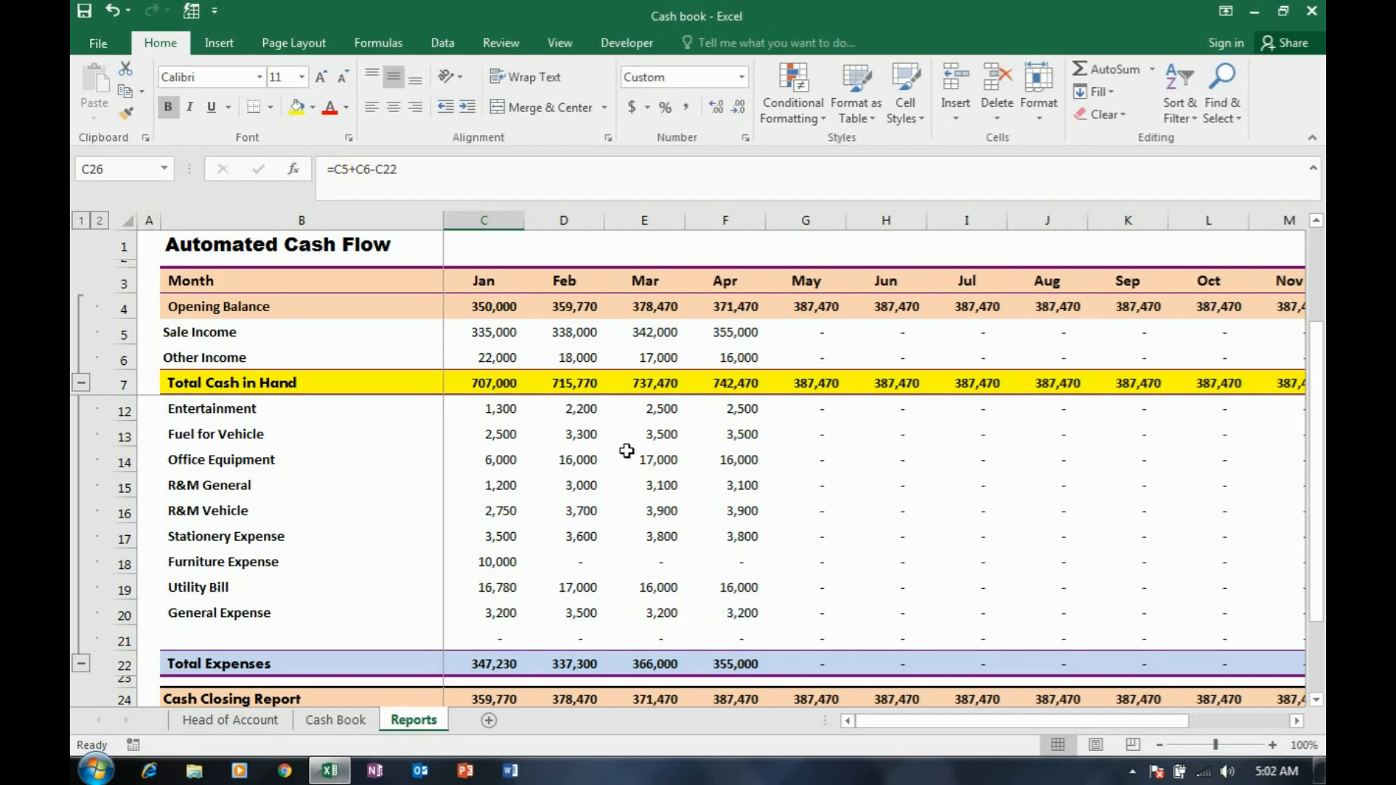
- Check the opening cash in hand and the first purchase entry on the Cash Book sheet
left_click(357, 718)
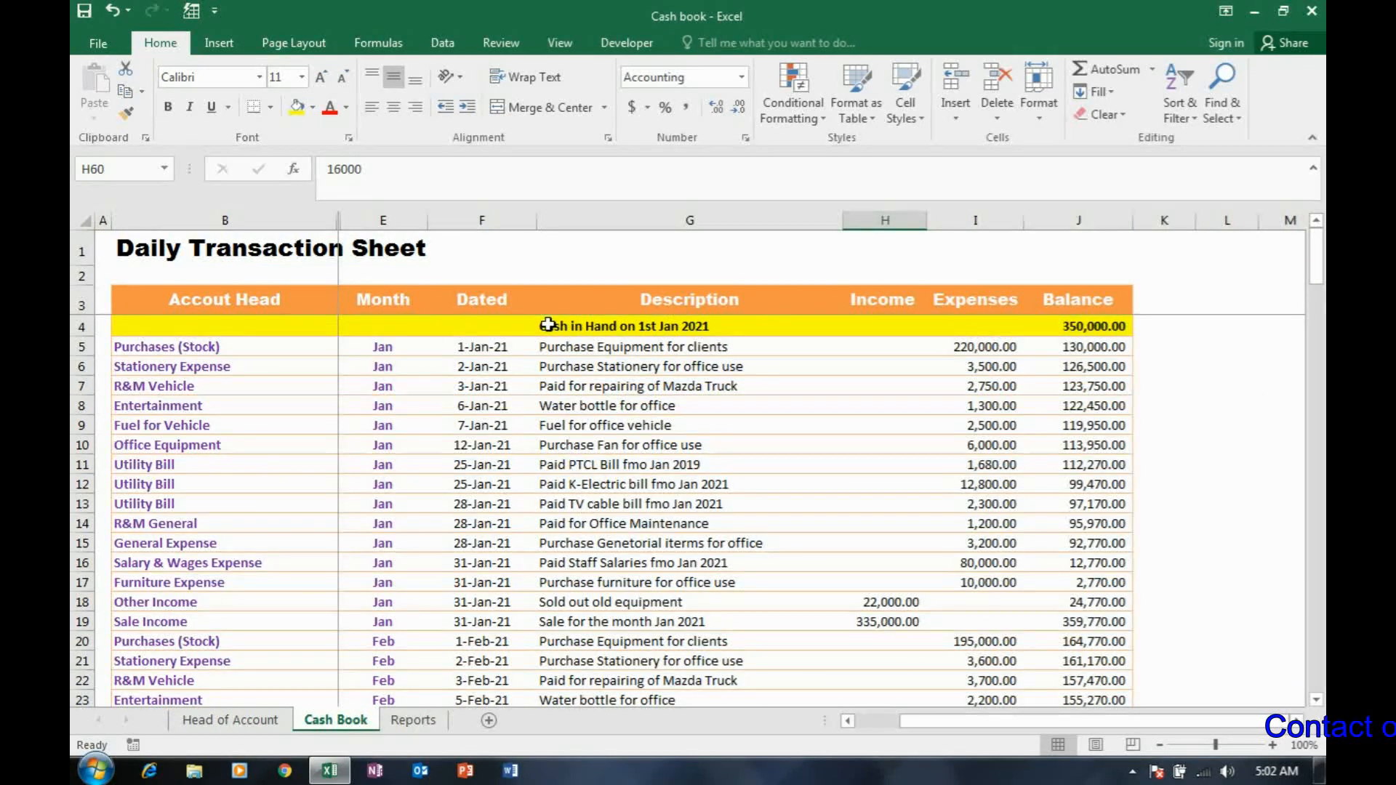
left_click(635, 349)
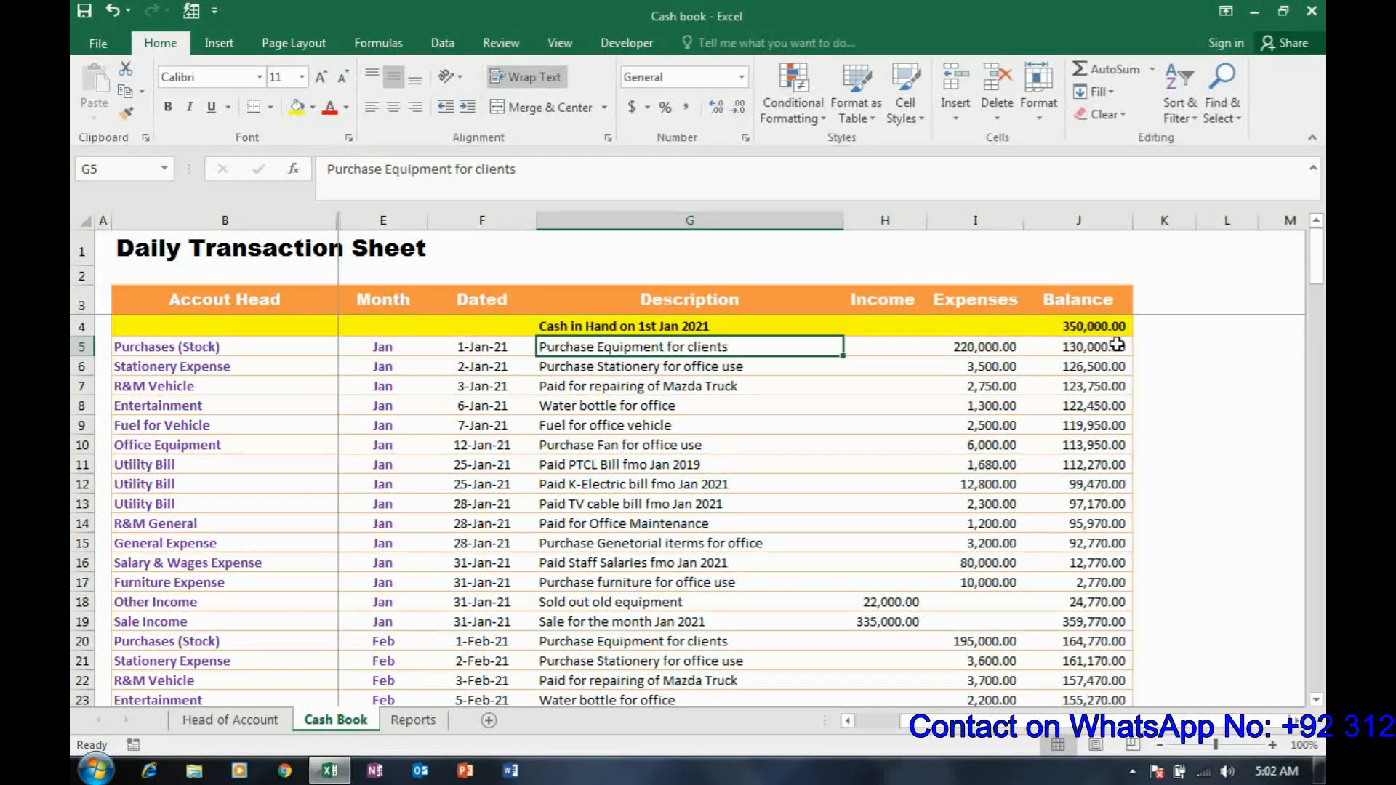
left_click(1104, 323)
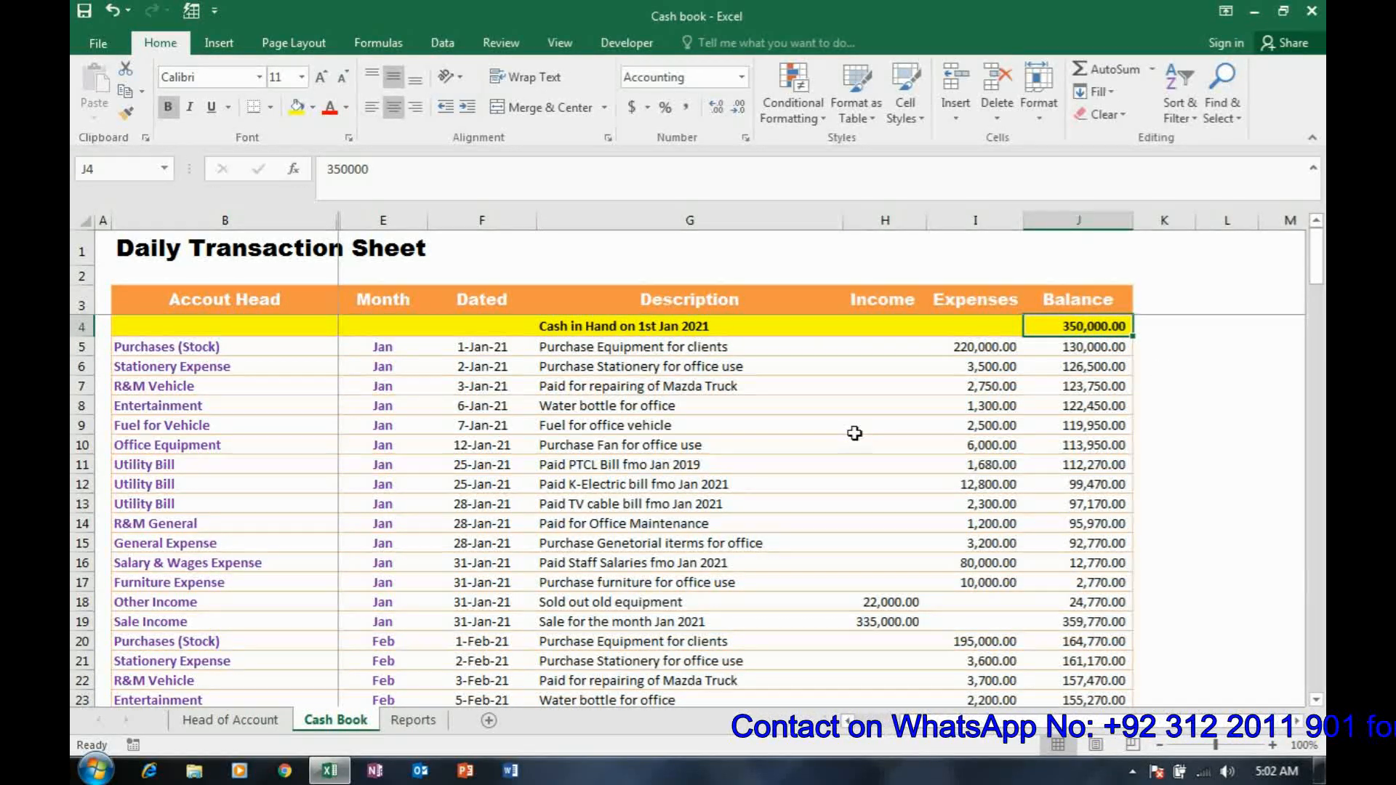
left_click(609, 345)
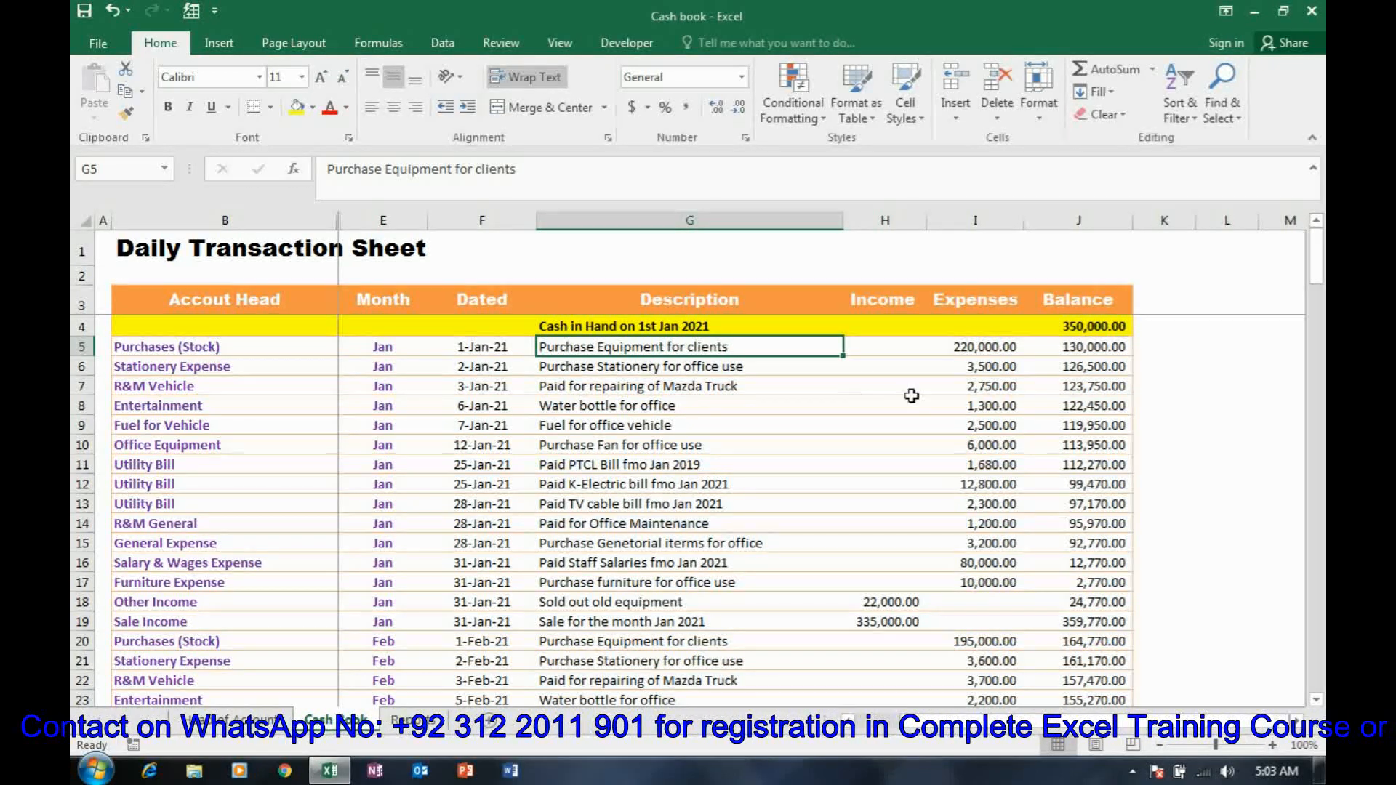
- Browse the account head choices for the 1-Jan-21 equipment purchase, keeping Purchases (Stock)
left_click(326, 349)
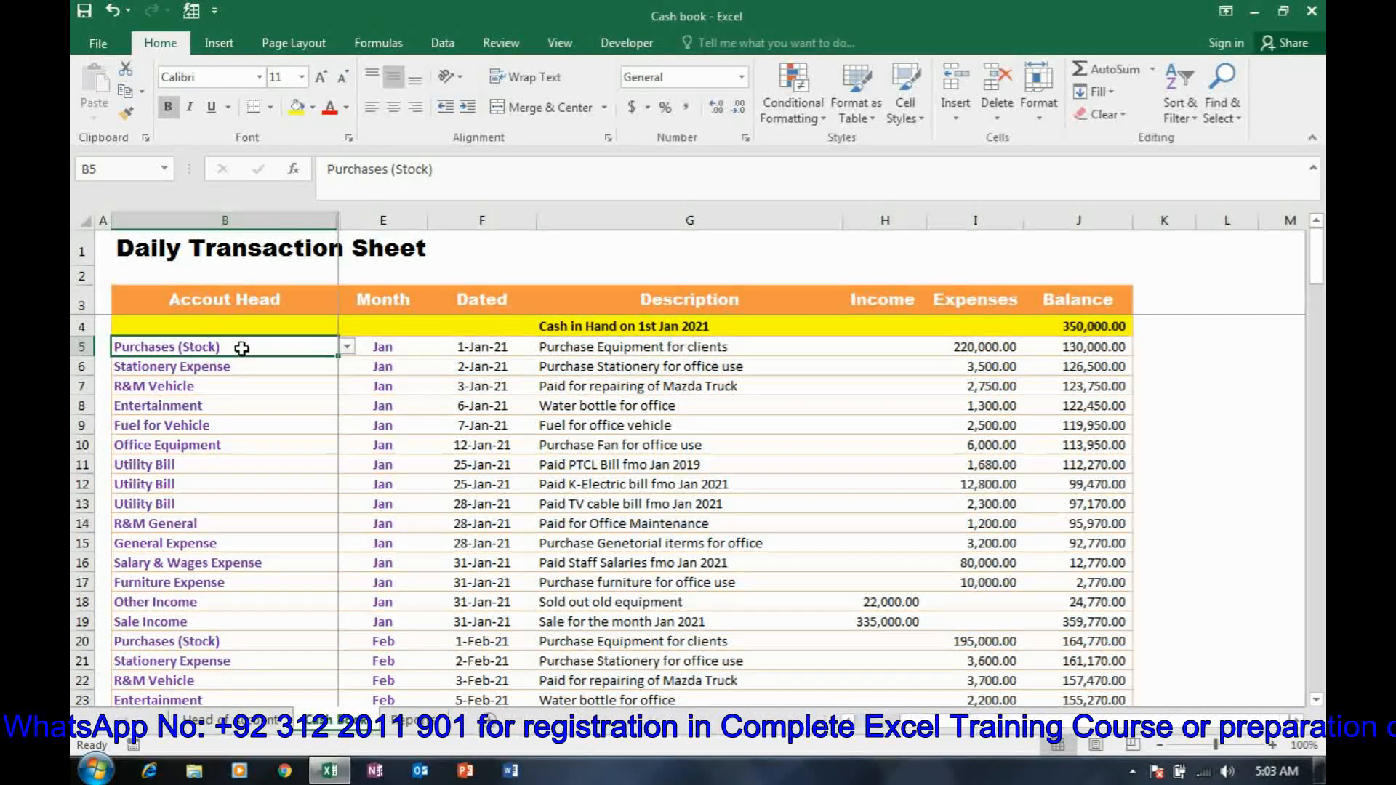
left_click(347, 347)
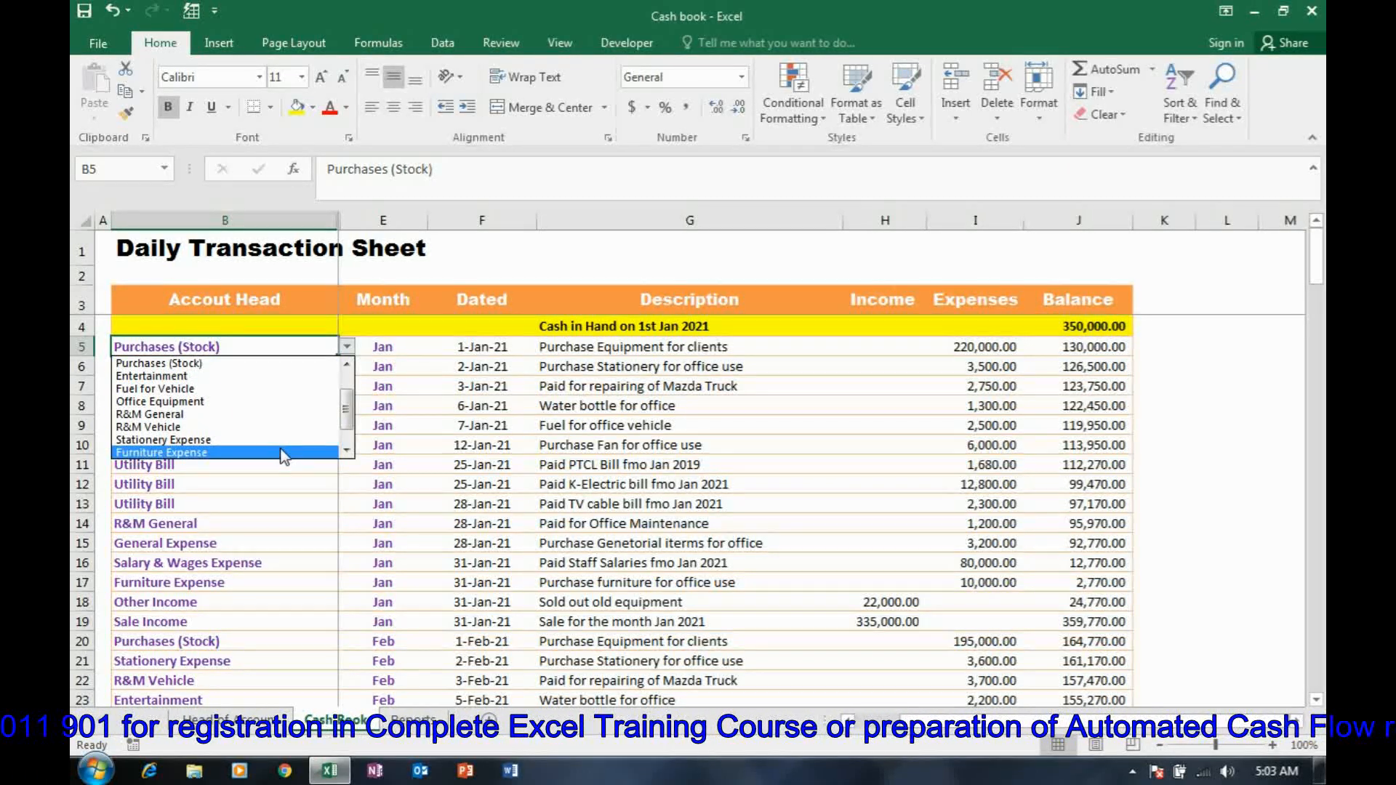
left_click(264, 364)
- Set the account head of the 2-Jan-21 stationery purchase to Furniture Expense
left_click(286, 366)
left_click(617, 368)
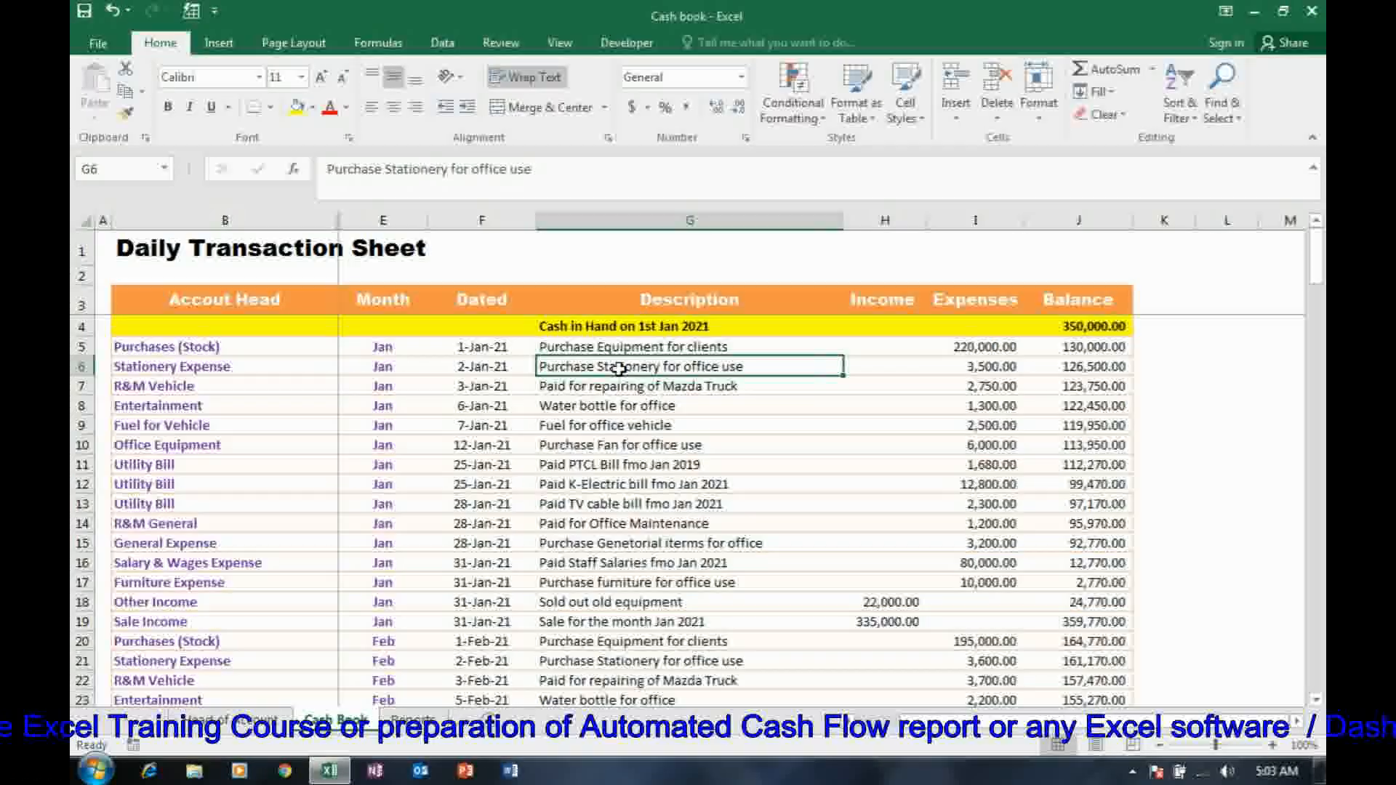
left_click(315, 368)
left_click(347, 366)
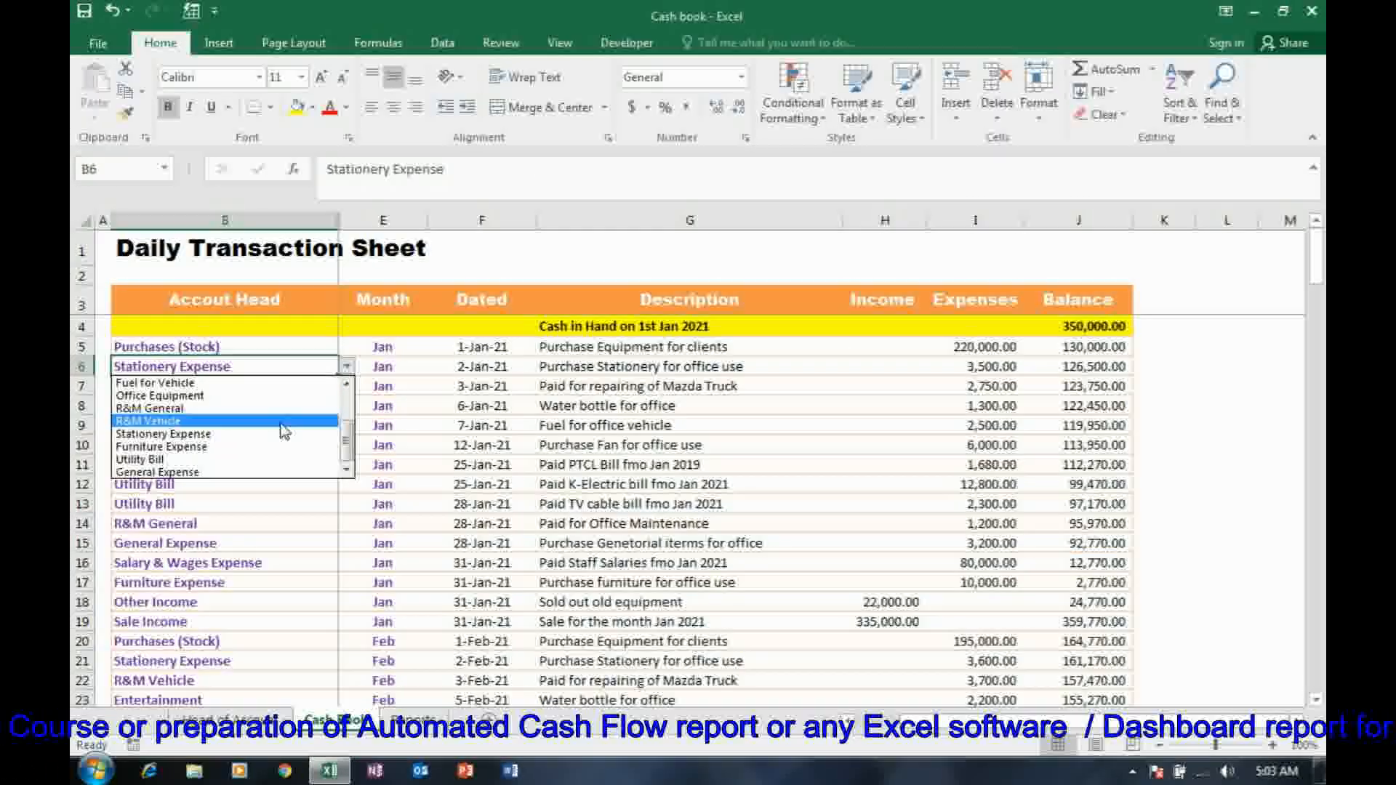
scroll(275, 444, "down", 1)
scroll(284, 445, "up", 1)
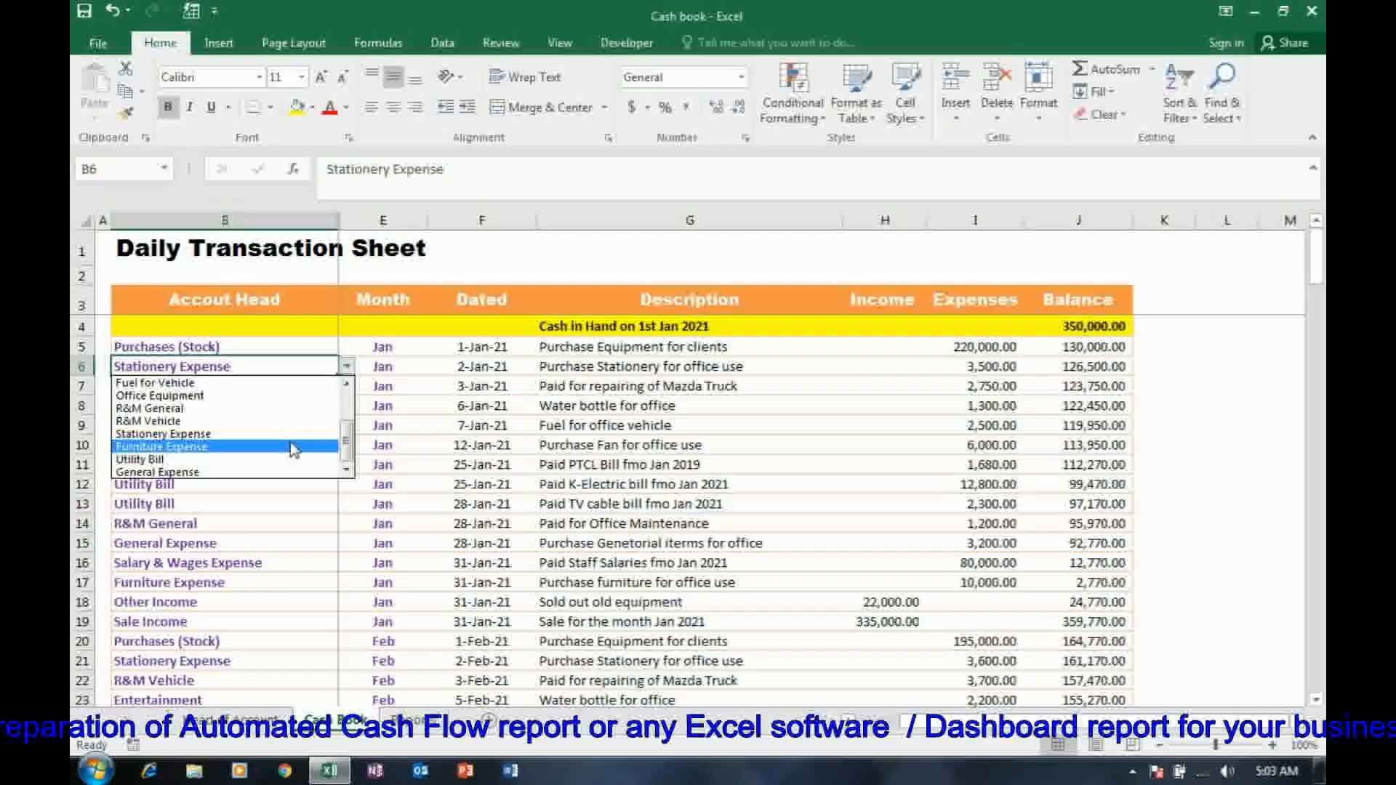
left_click(291, 446)
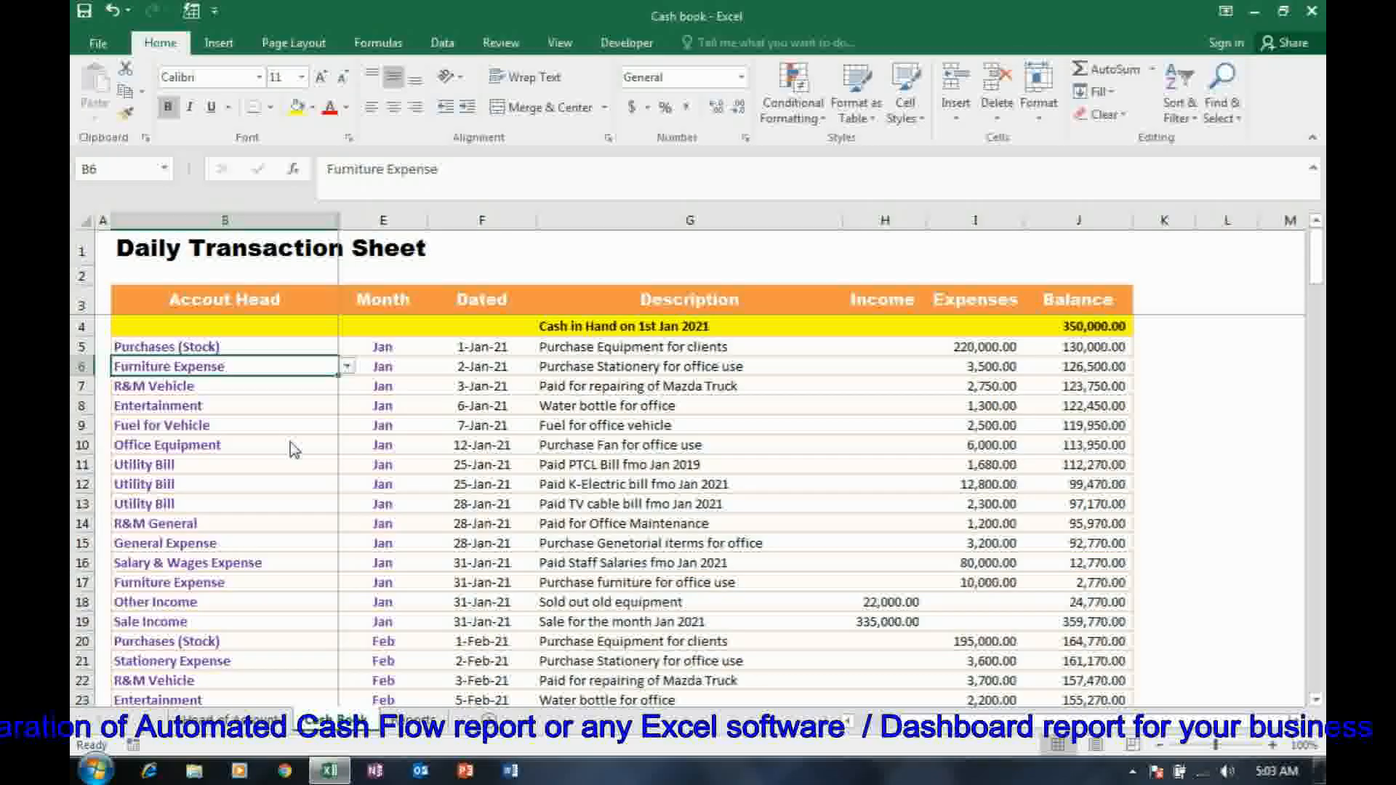
- Set the account head of the 2-Jan-21 stationery purchase back to Stationery Expense
left_click(346, 368)
left_click(218, 433)
scroll(486, 439, "down", 2)
scroll(485, 438, "up", 2)
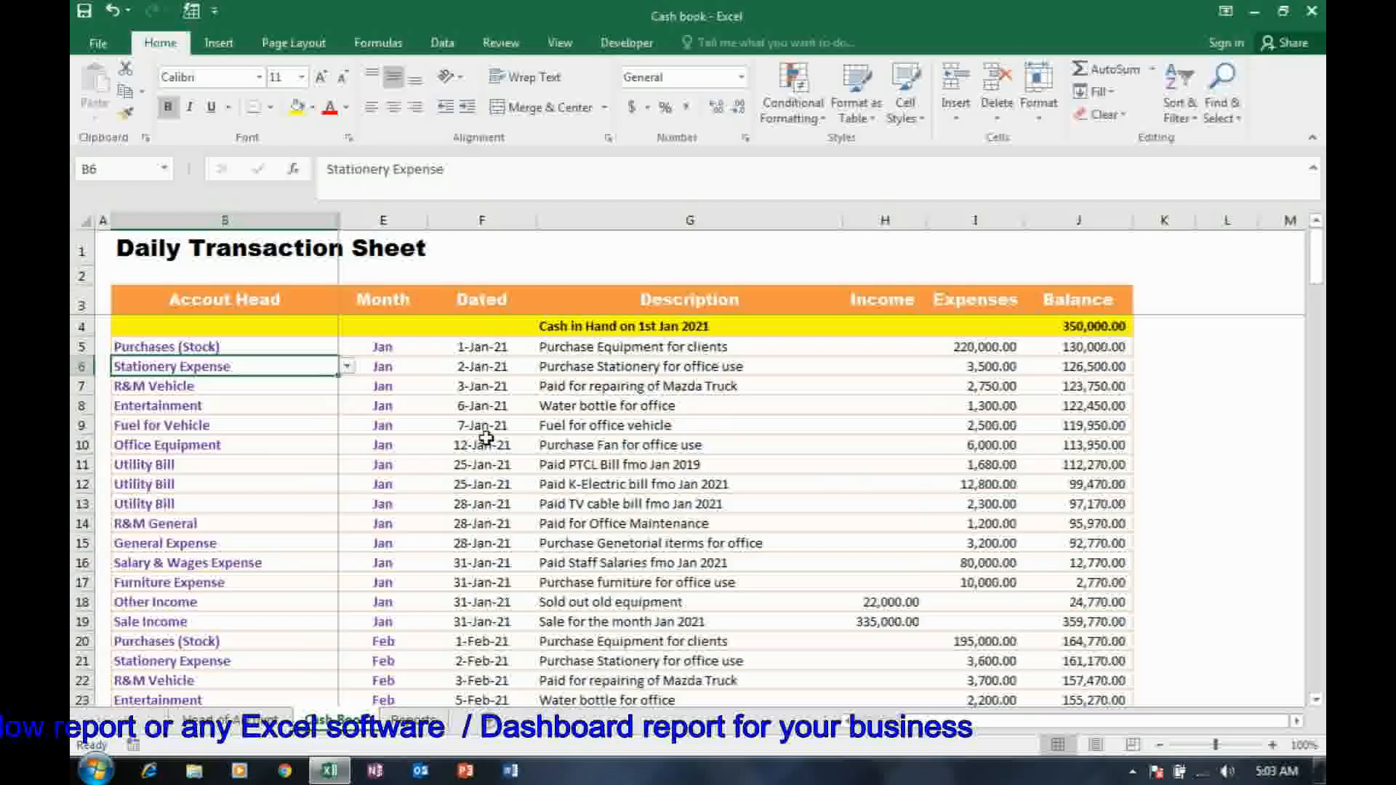
- Review the monthly expense rows on the Reports sheet and inspect February's Cash Closing Report formula
left_click(413, 722)
left_click(653, 434)
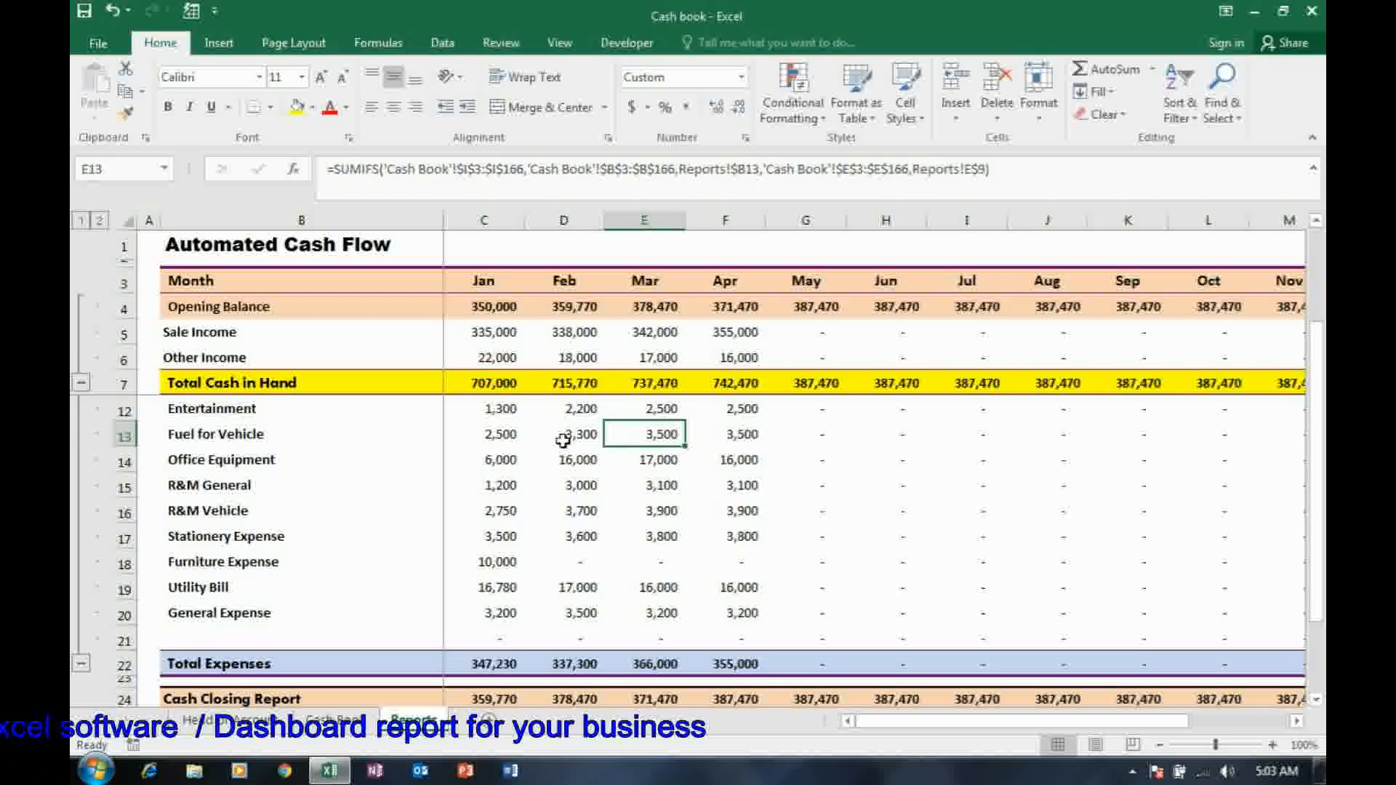
scroll(774, 447, "down", 1)
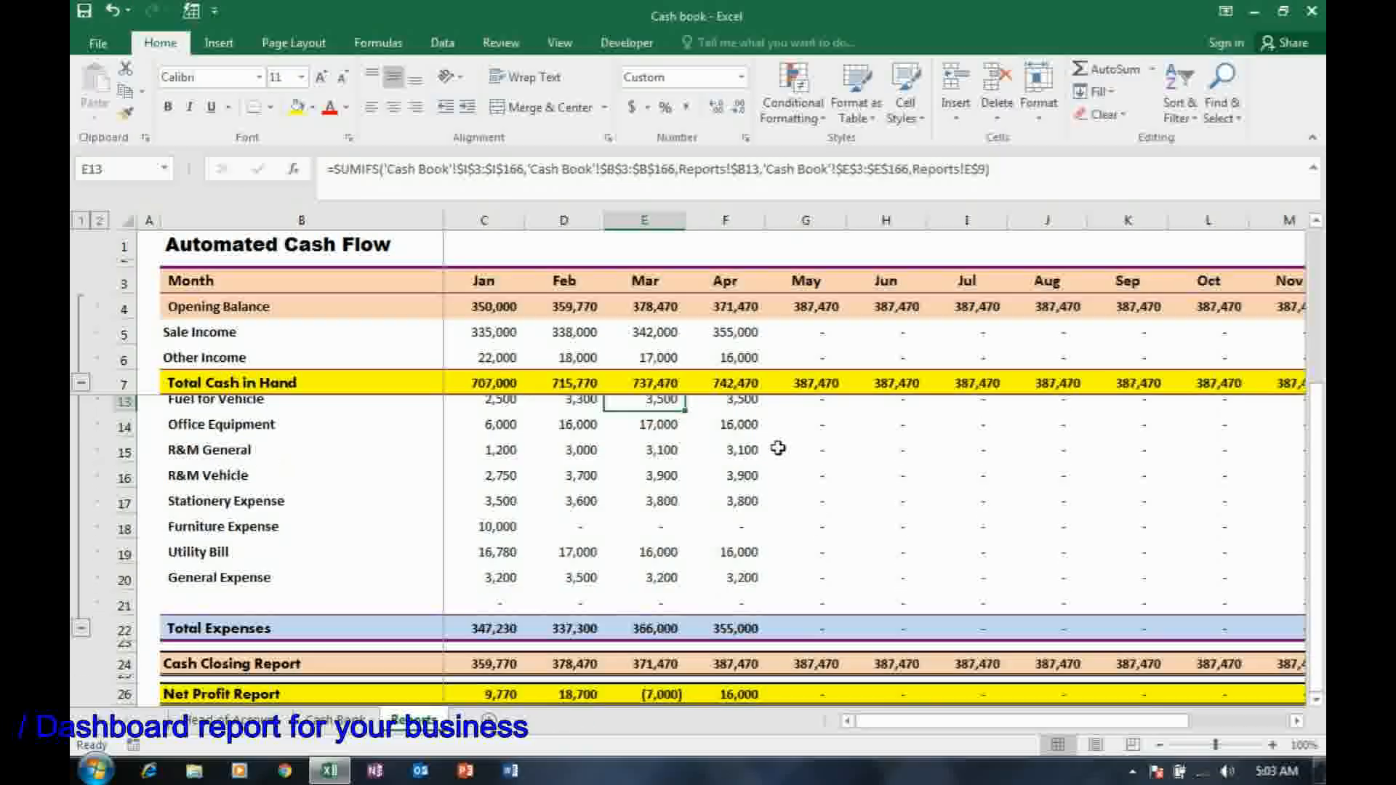
scroll(778, 448, "up", 2)
scroll(778, 448, "down", 3)
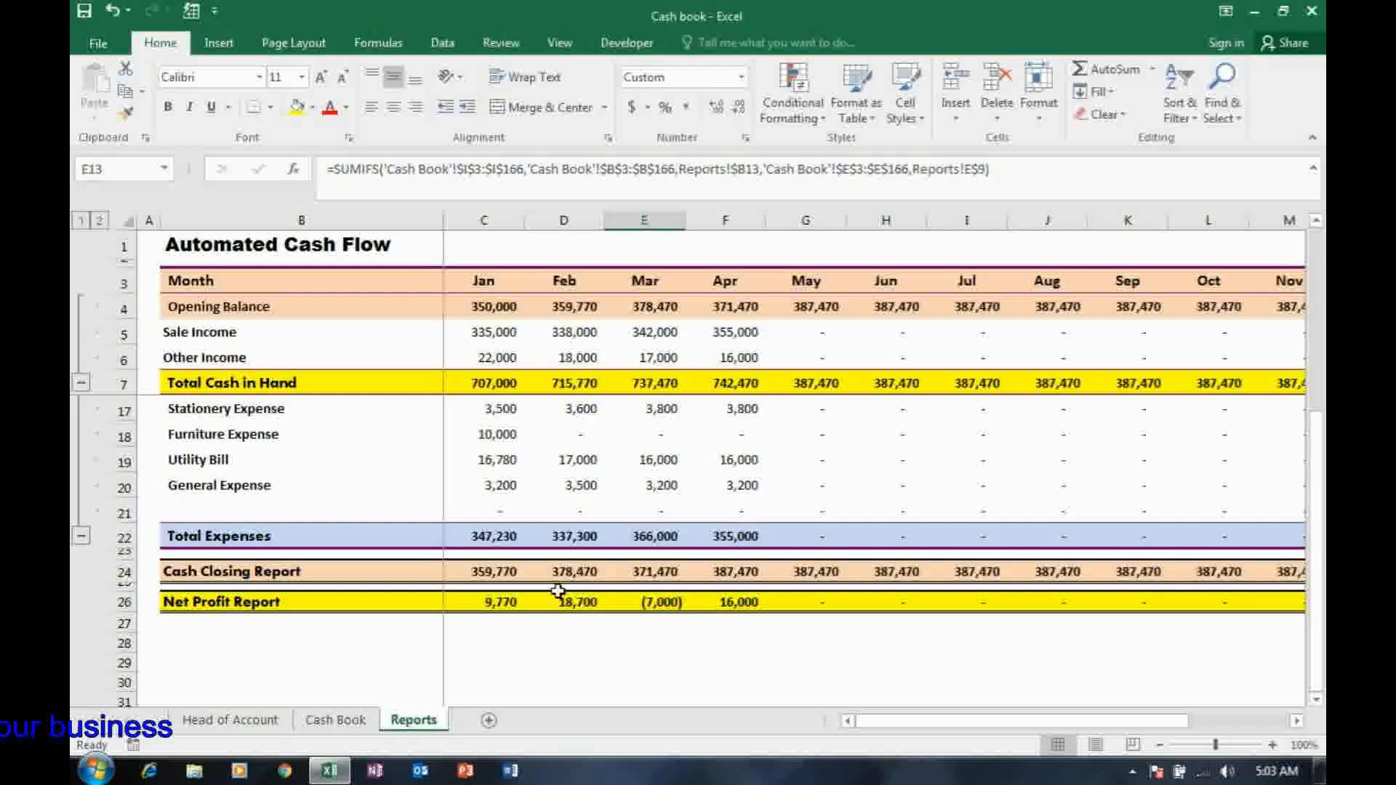
left_click(574, 573)
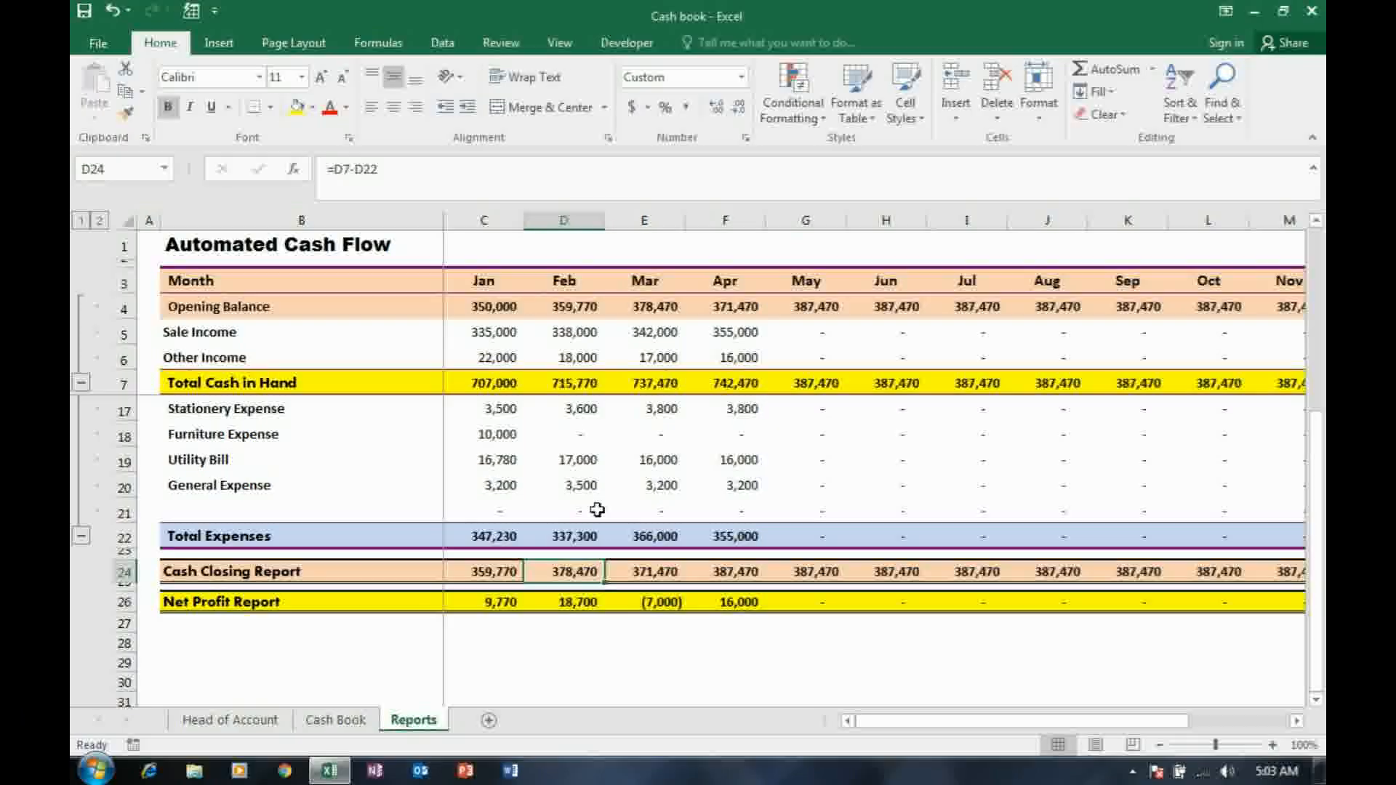
- Examine the Account Head and Month columns on the Cash Book sheet of the Cash book-1 workbook
left_click(335, 719)
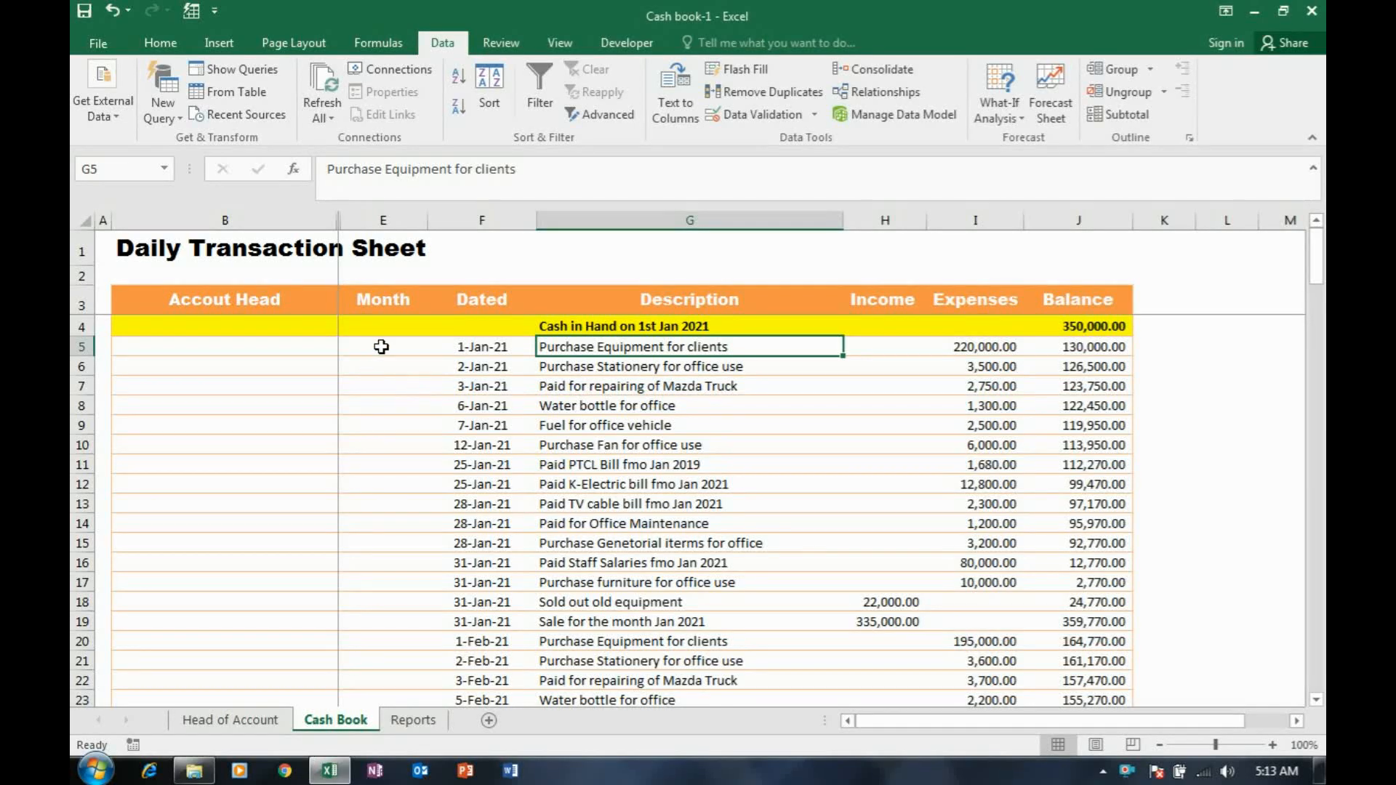
left_click(378, 346)
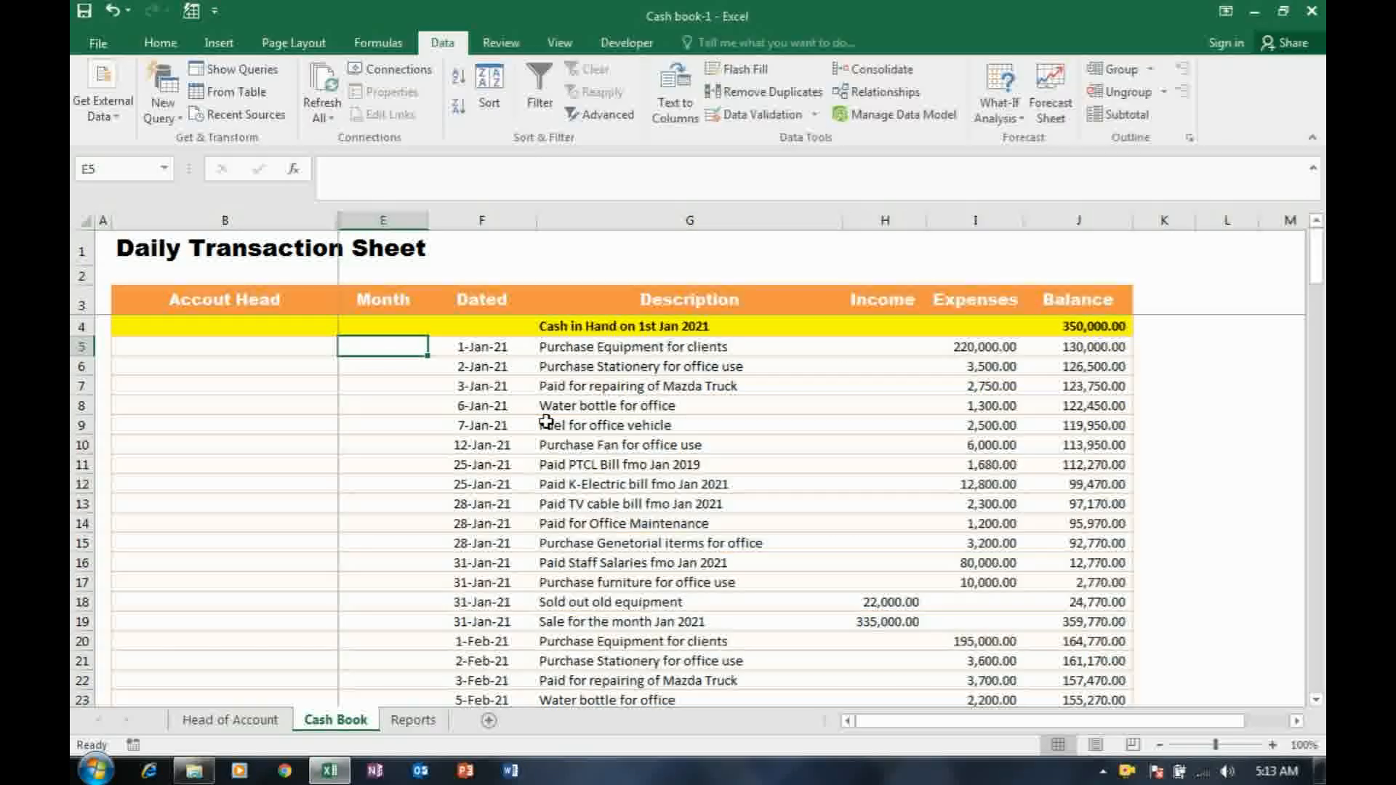
key("Left")
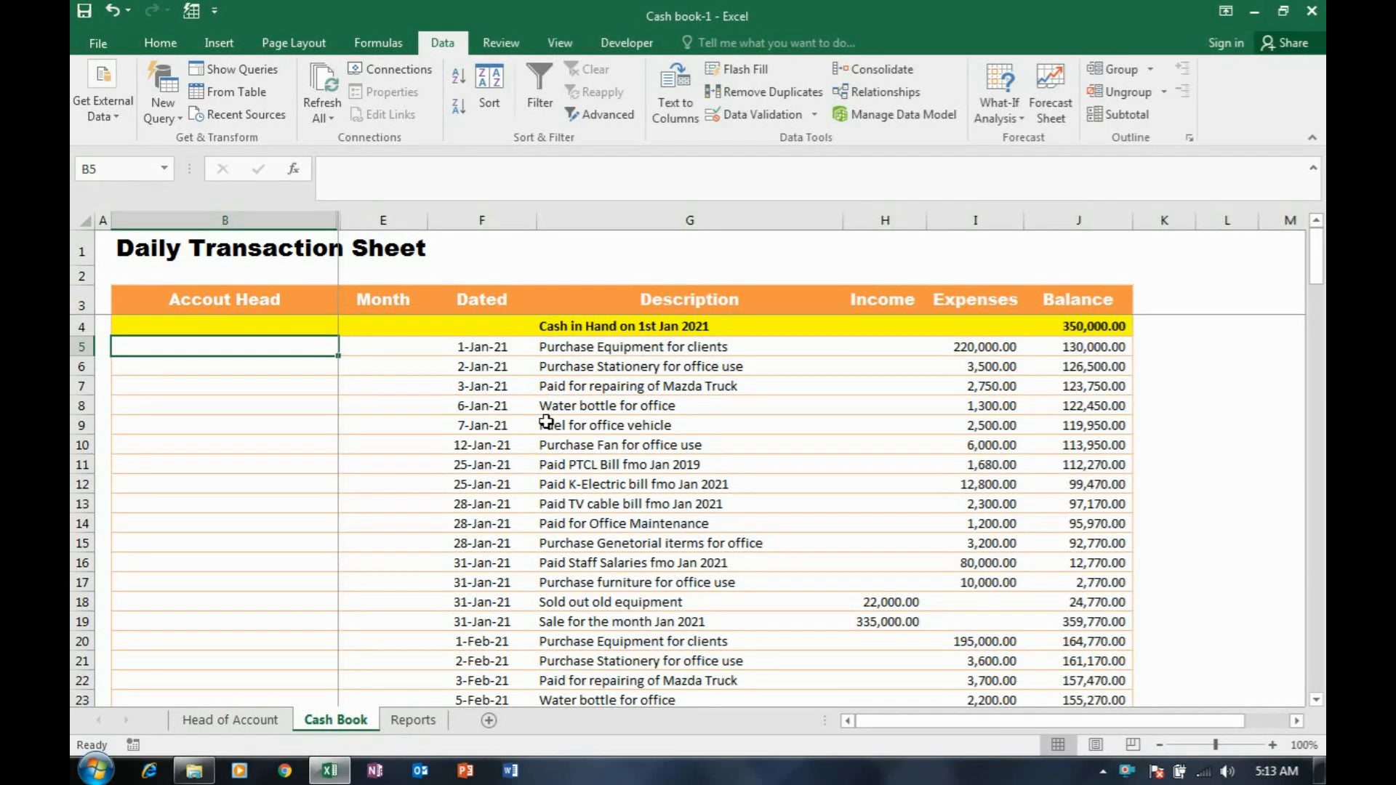
key("Right")
key("Right")
key("Left")
key("Left")
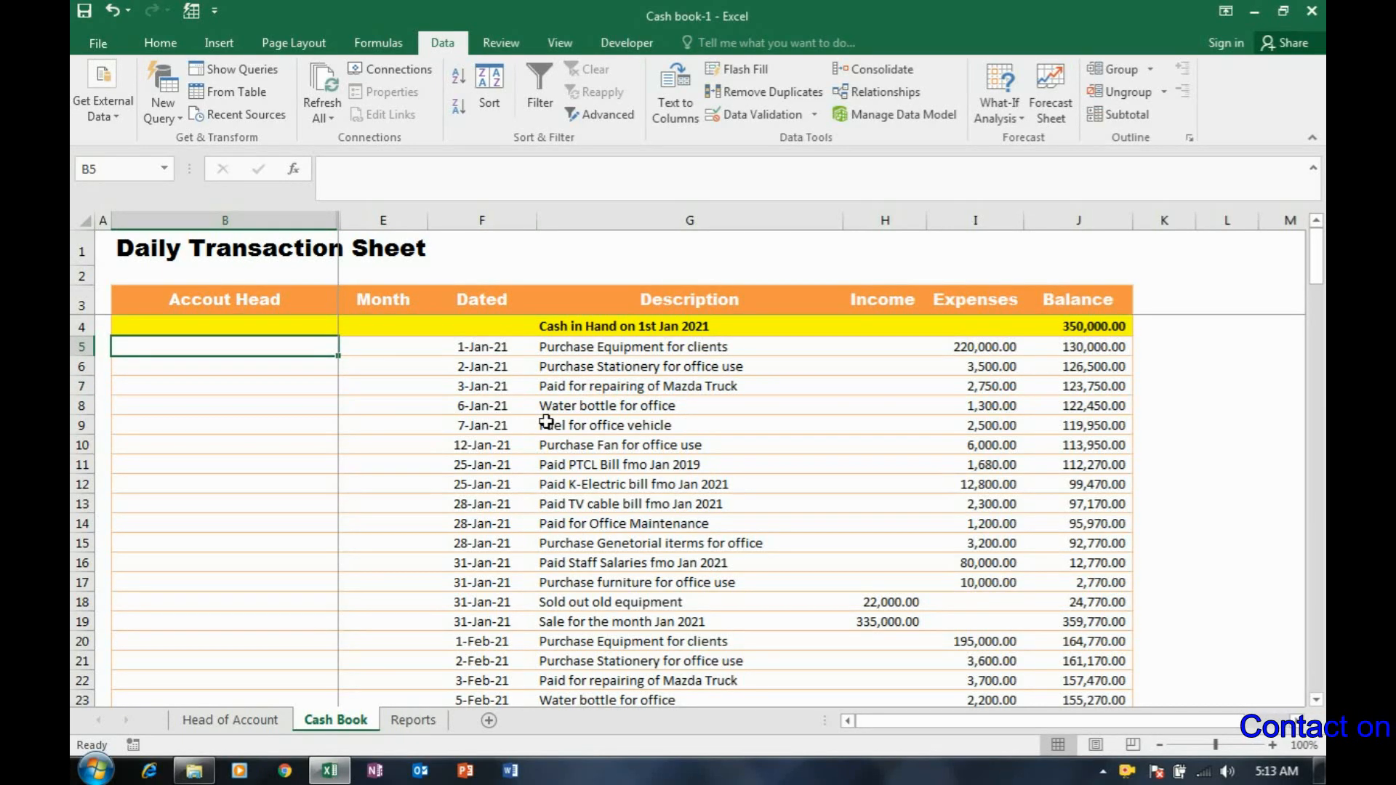
key("Down")
key("Down")
key("Down")
key("Down")
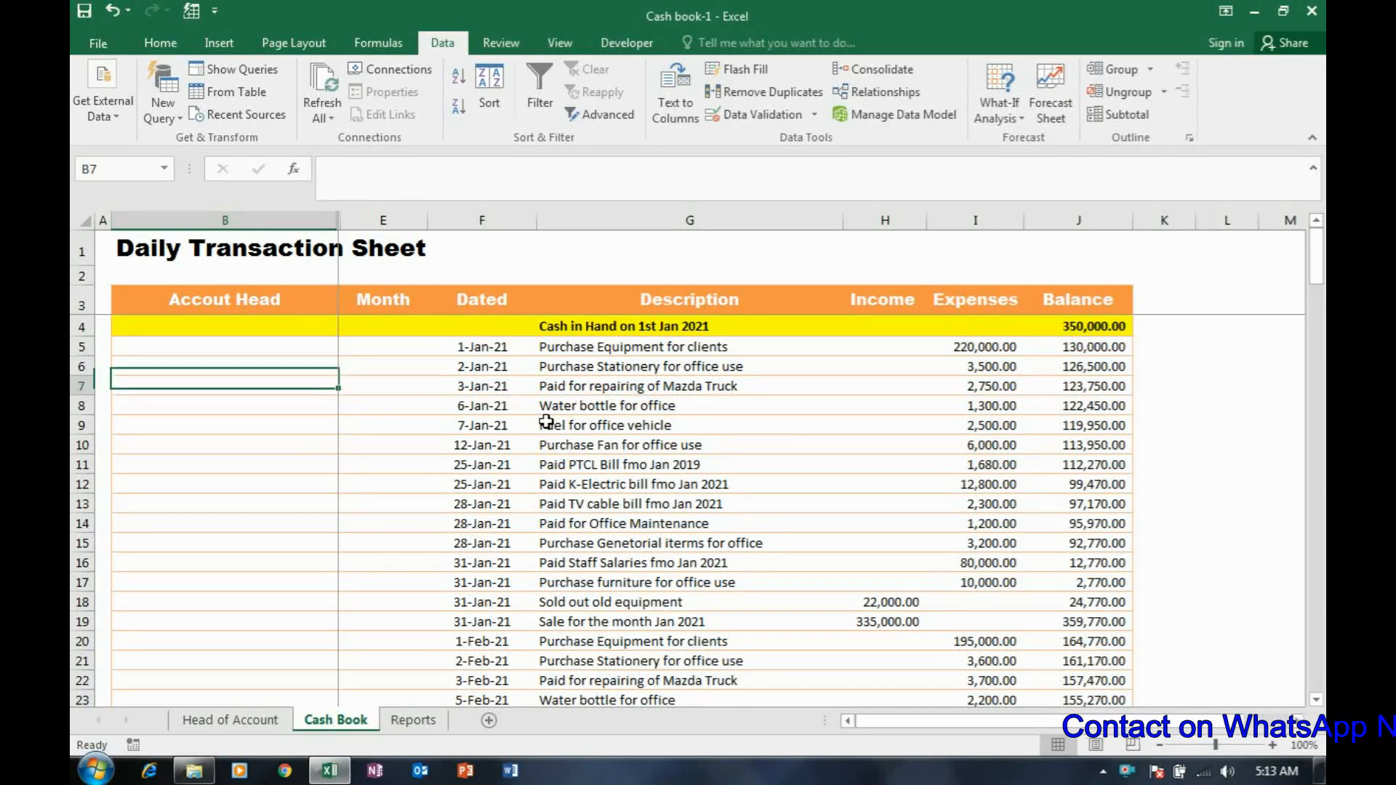
key("Down")
key("Down")
key("Down")
key("Up")
key("Up")
key("Up")
key("Up")
key("Up")
key("Up")
key("Up")
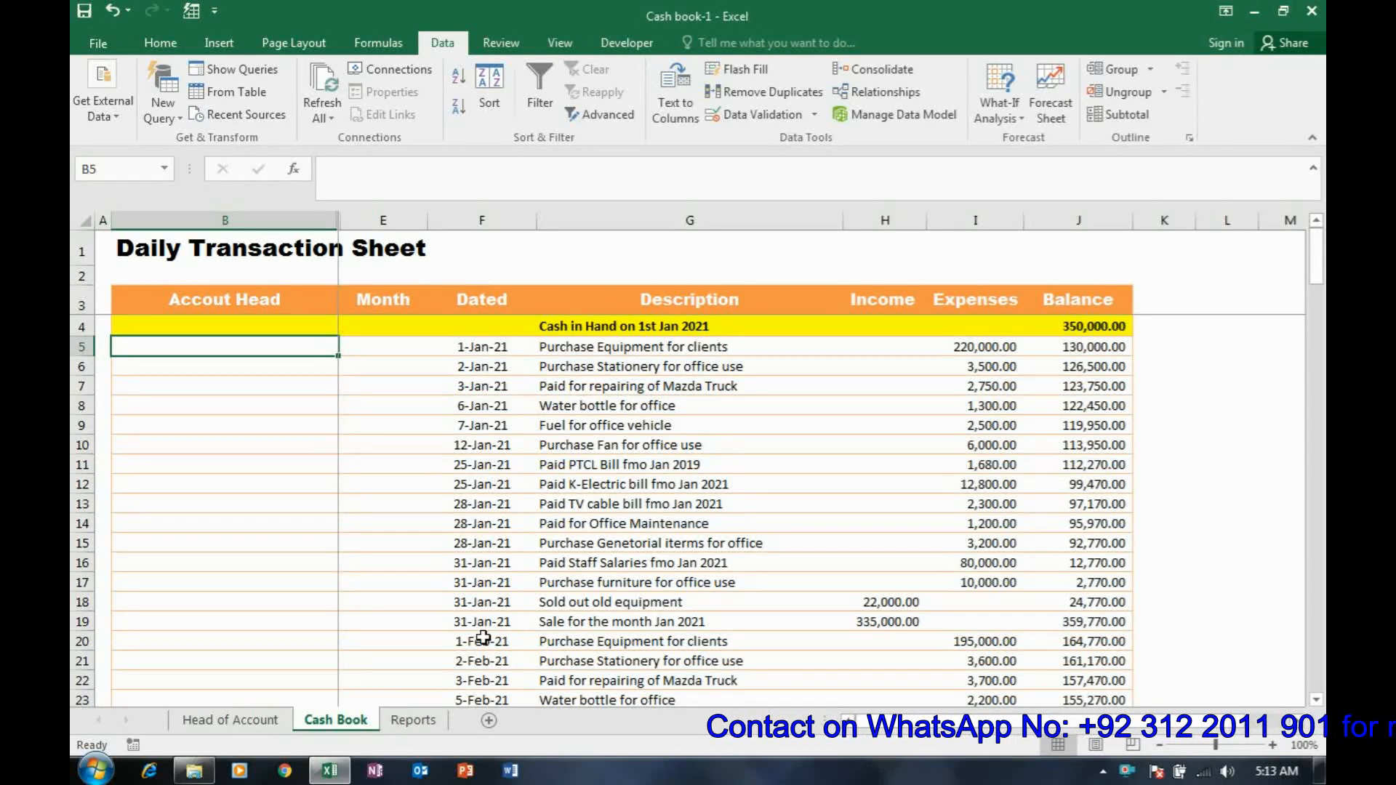
- Check January's Opening Balance on the Reports sheet and return to the Cash Book sheet
left_click(412, 721)
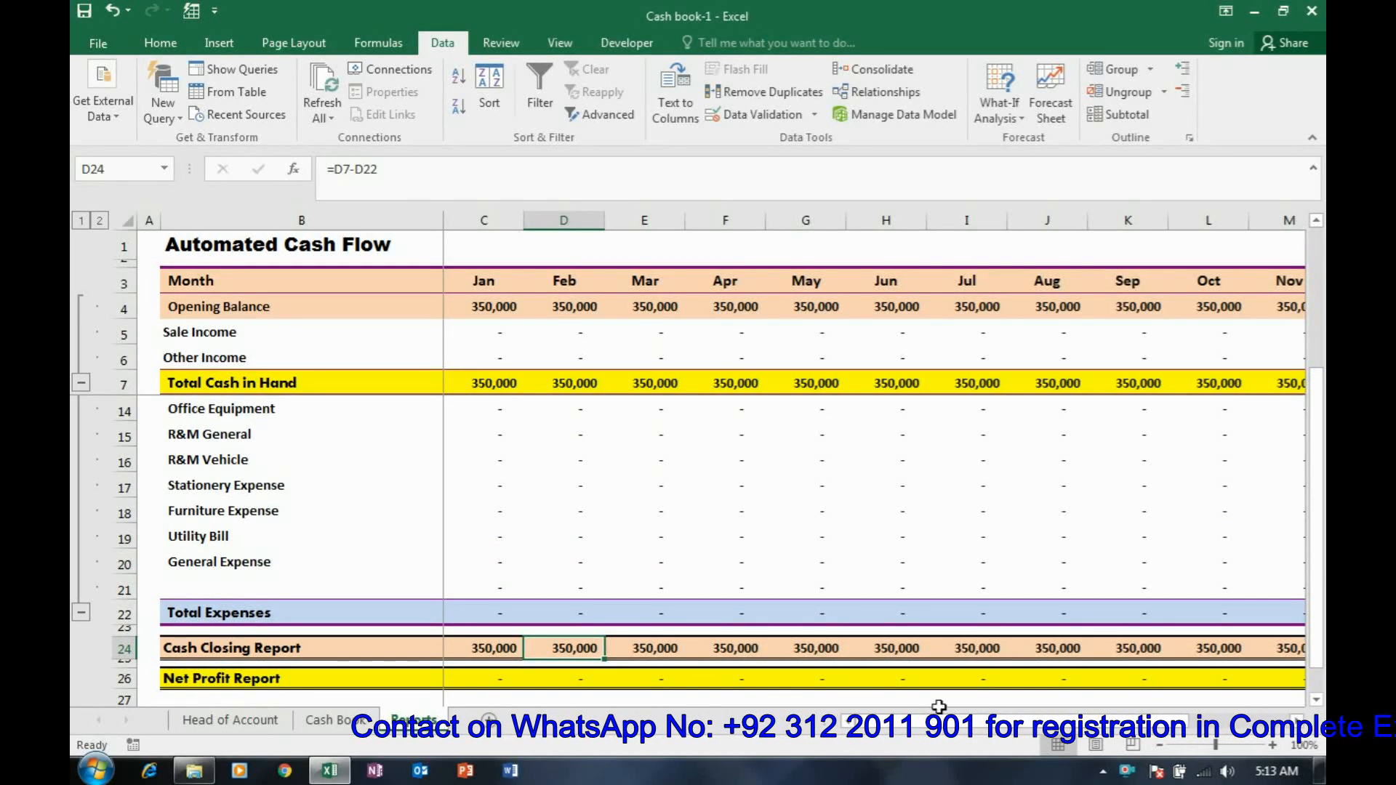
scroll(616, 473, "up", 2)
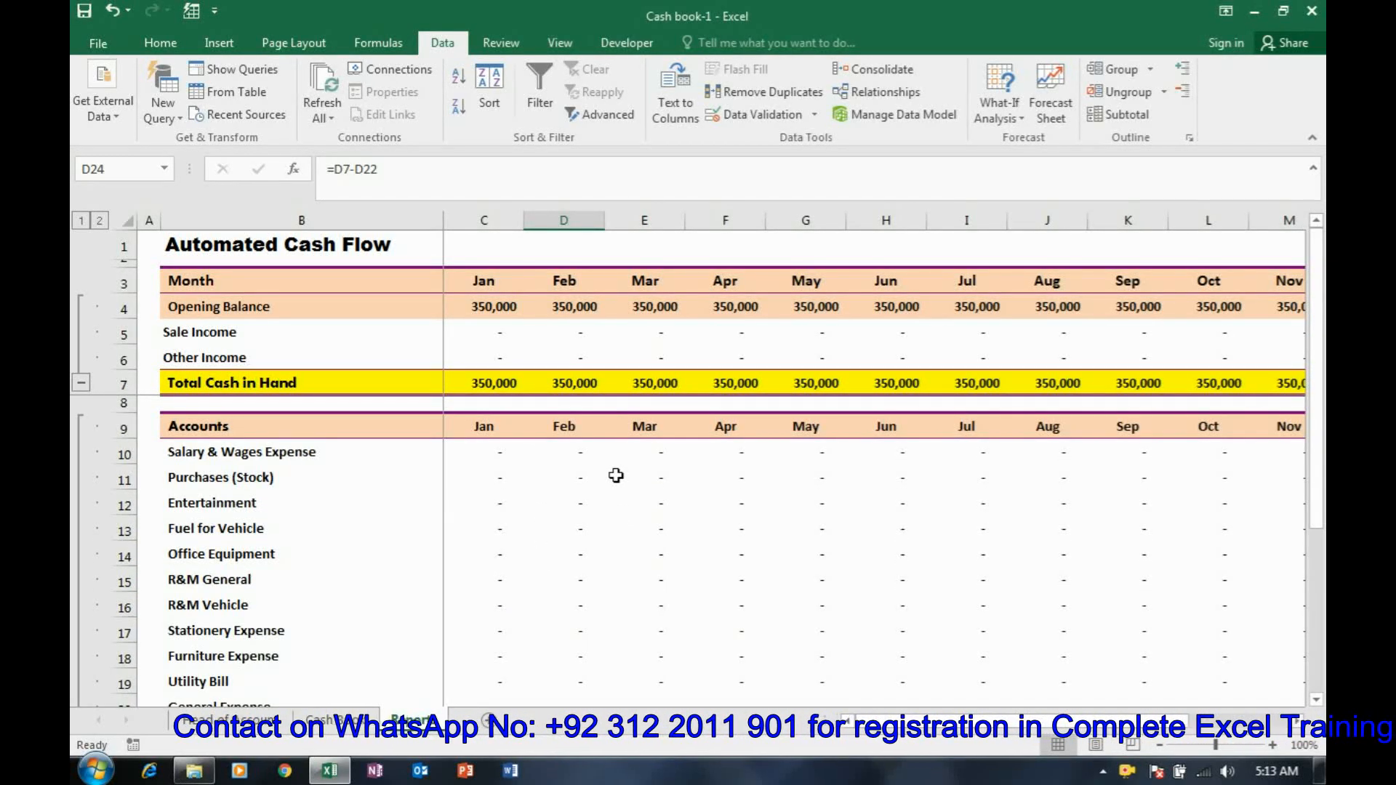
left_click(500, 309)
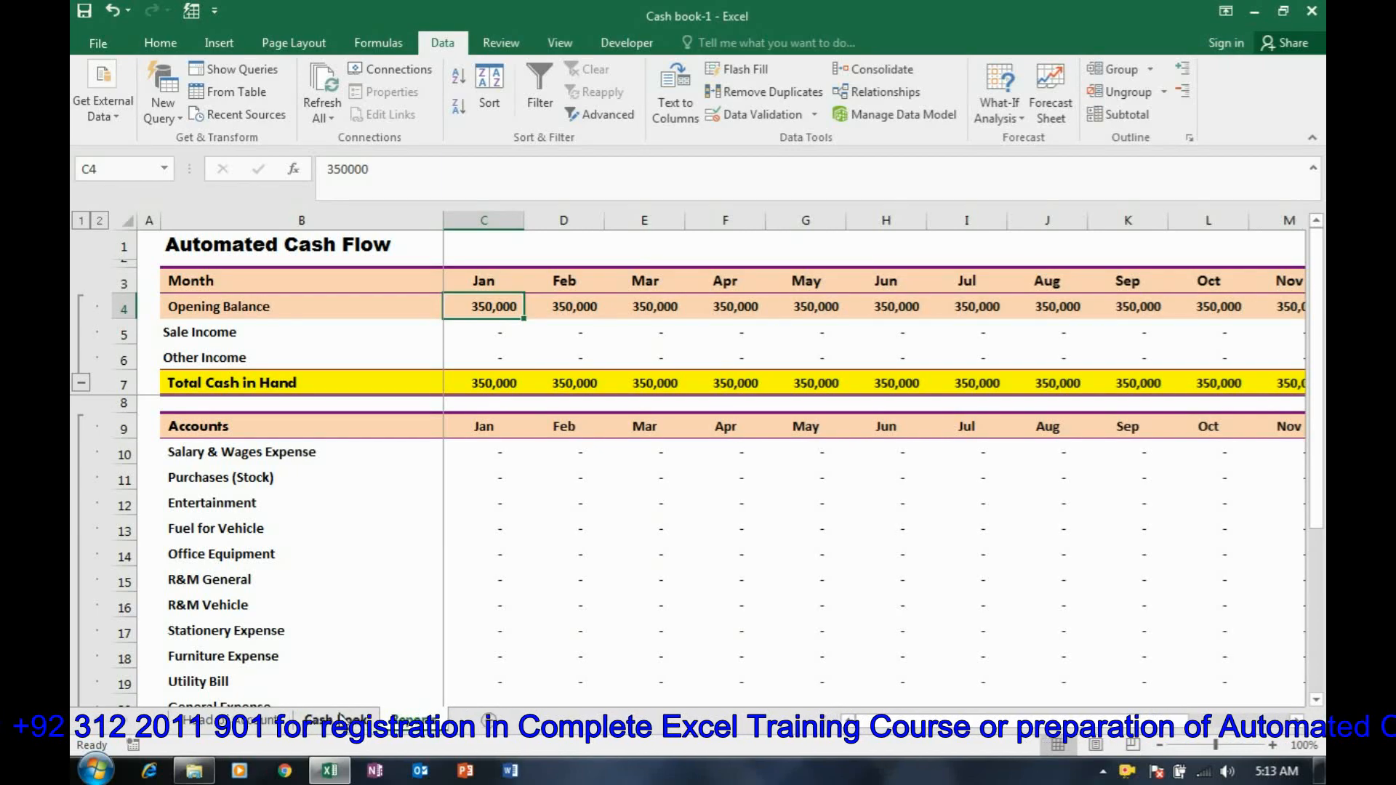
left_click(335, 719)
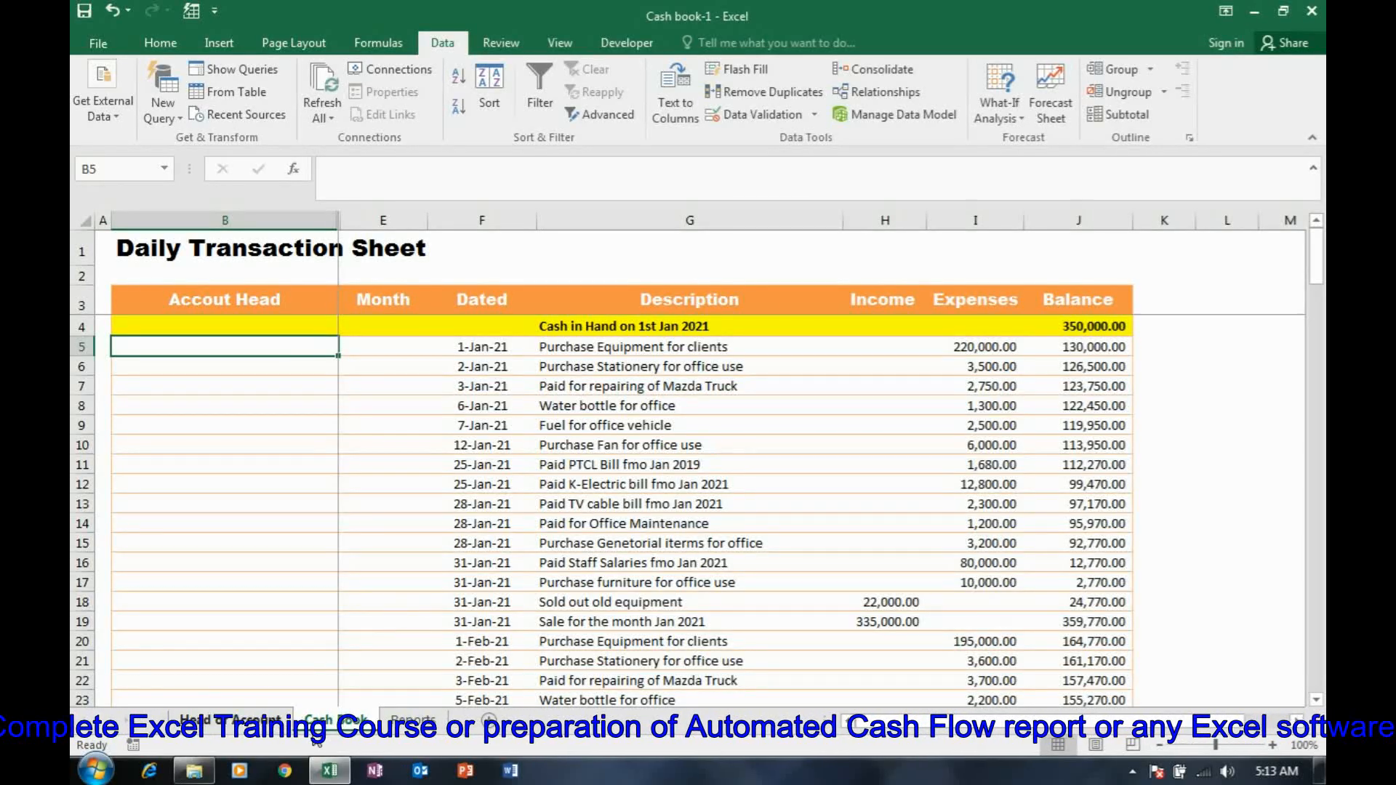
- Copy Sale Income and Other Income from the Reports sheet into C5:C6 of the Account Head table on the Head of Account sheet
left_click(413, 720)
left_click_drag(234, 335, 241, 350)
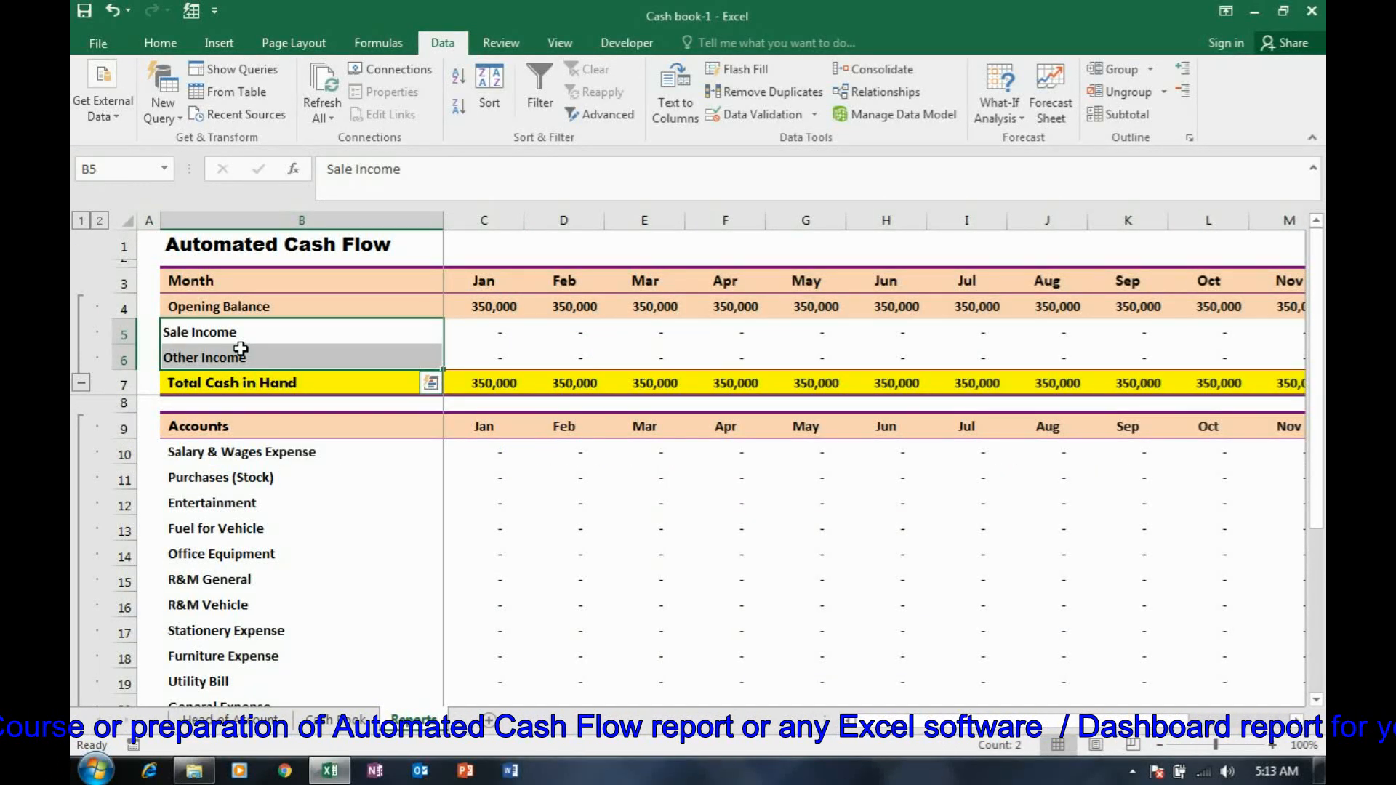
key("ctrl+c")
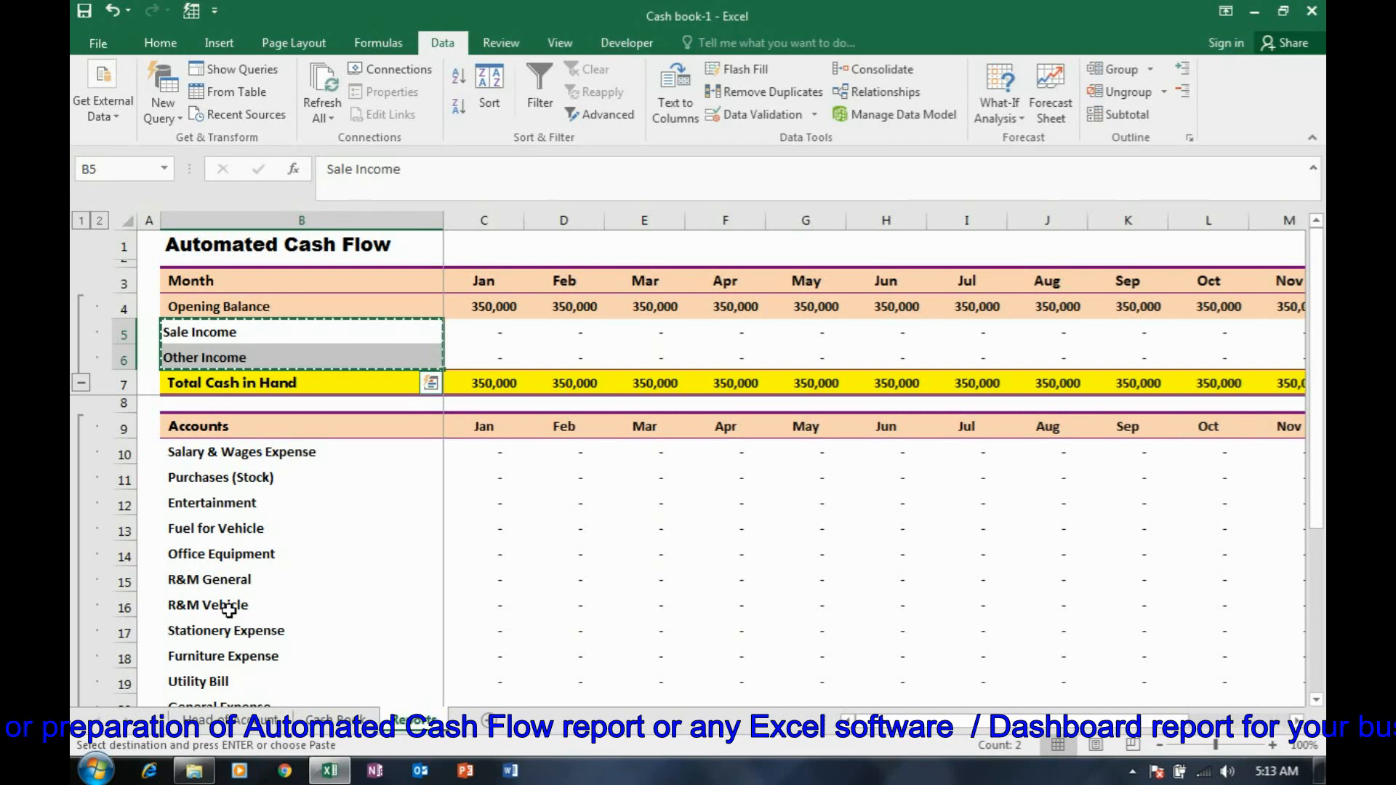
left_click(258, 721)
left_click(308, 325)
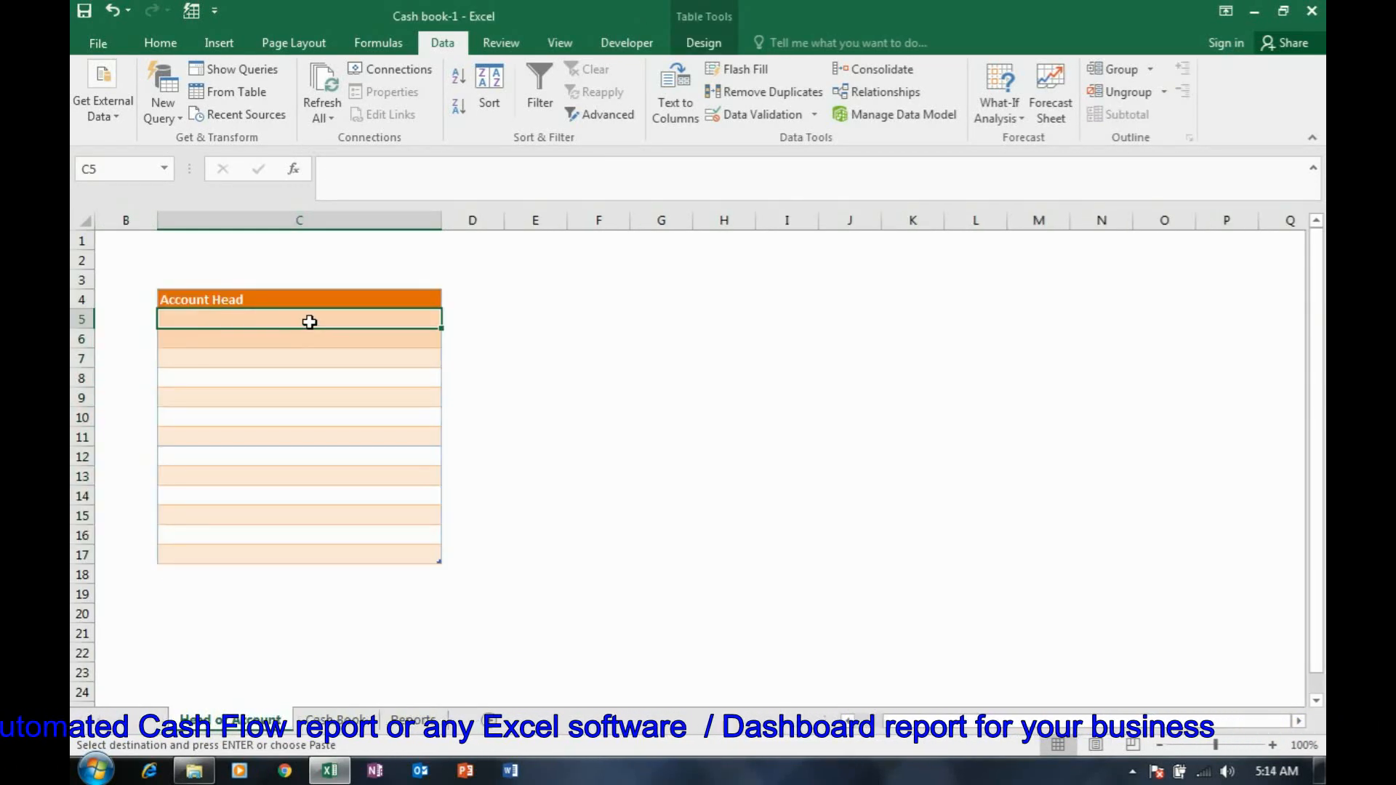
right_click(308, 325)
left_click(379, 374)
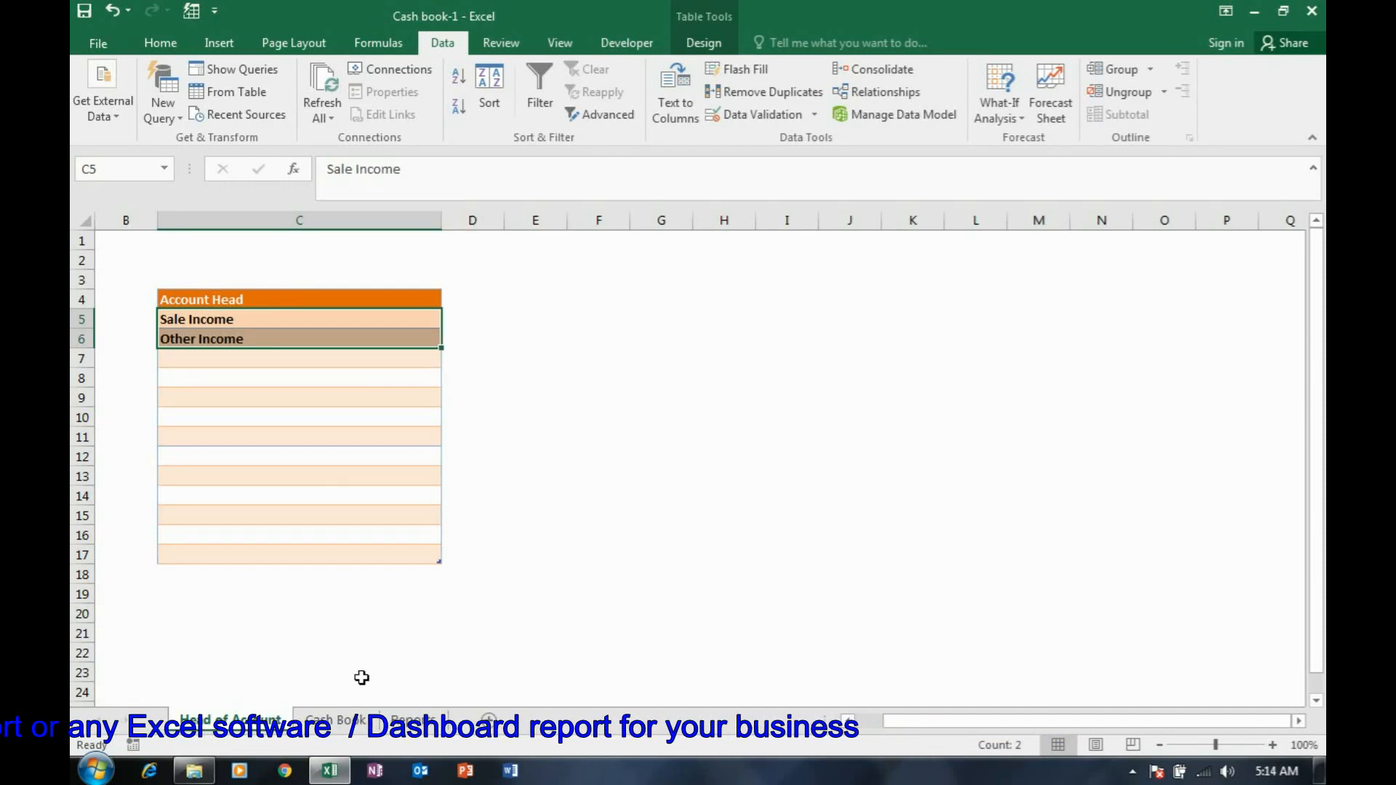
- Copy the expense accounts from Salary & Wages Expense through General Expense on the Reports sheet into the Account Head table, starting at C7
left_click(410, 721)
left_click_drag(240, 452, 504, 556)
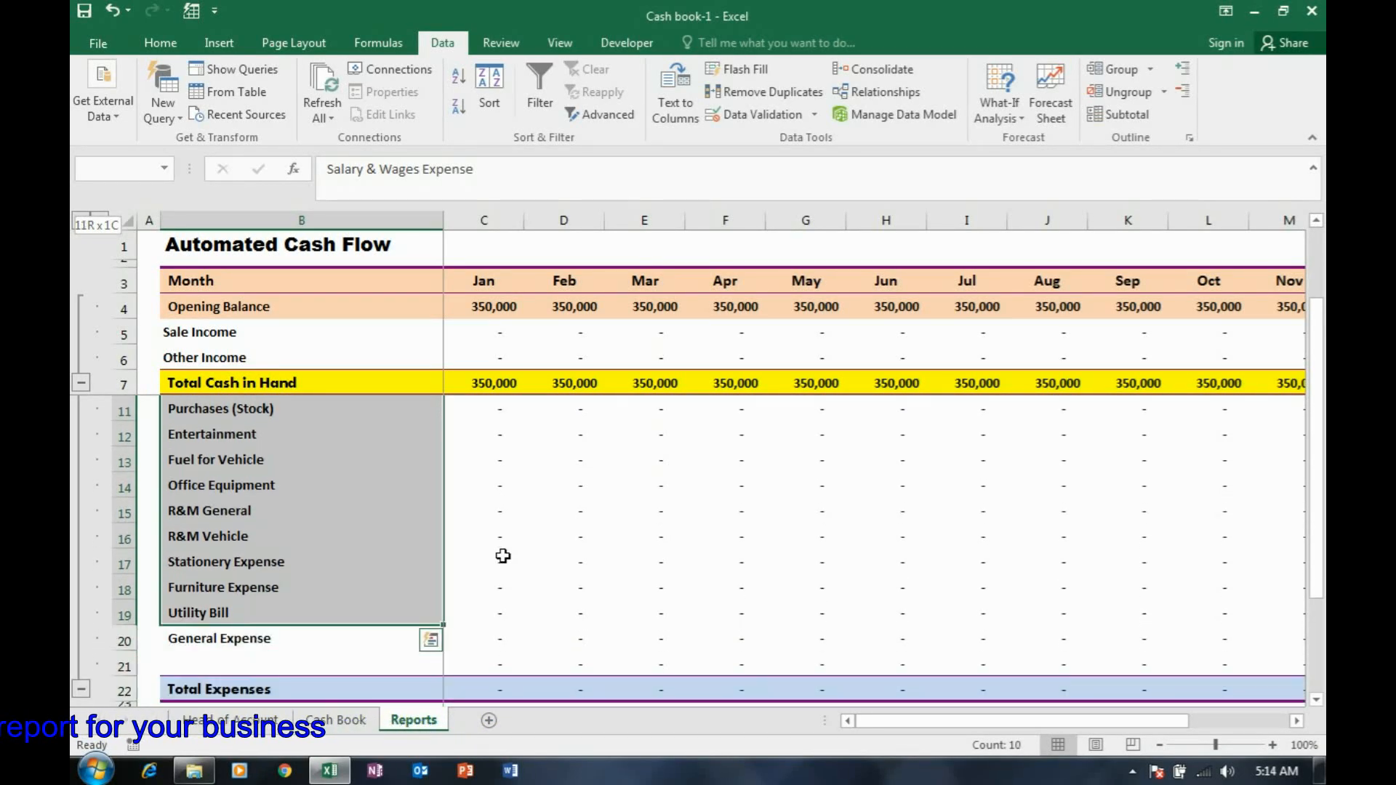
key("ctrl+c")
left_click(230, 720)
left_click(234, 364)
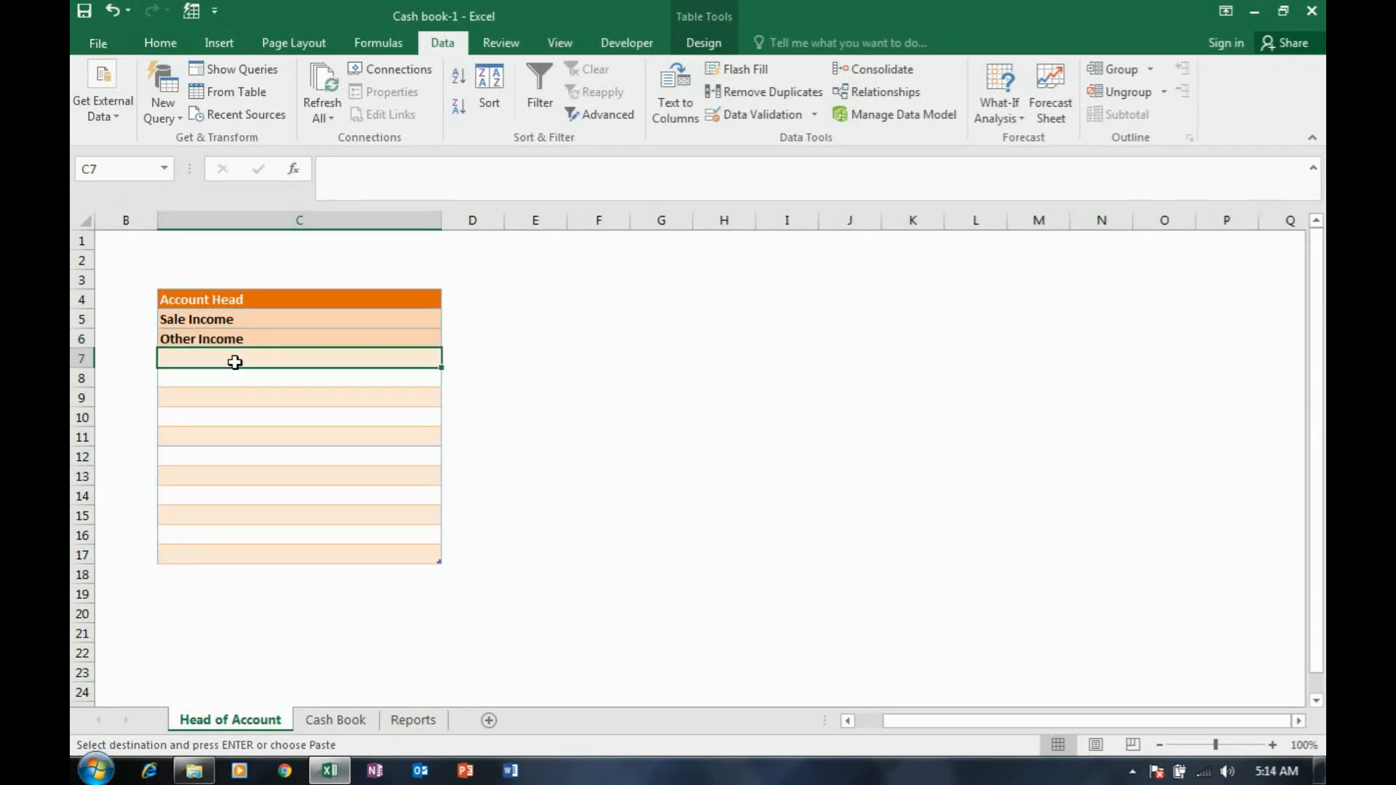
right_click(239, 369)
left_click(307, 372)
left_click_drag(315, 323, 303, 551)
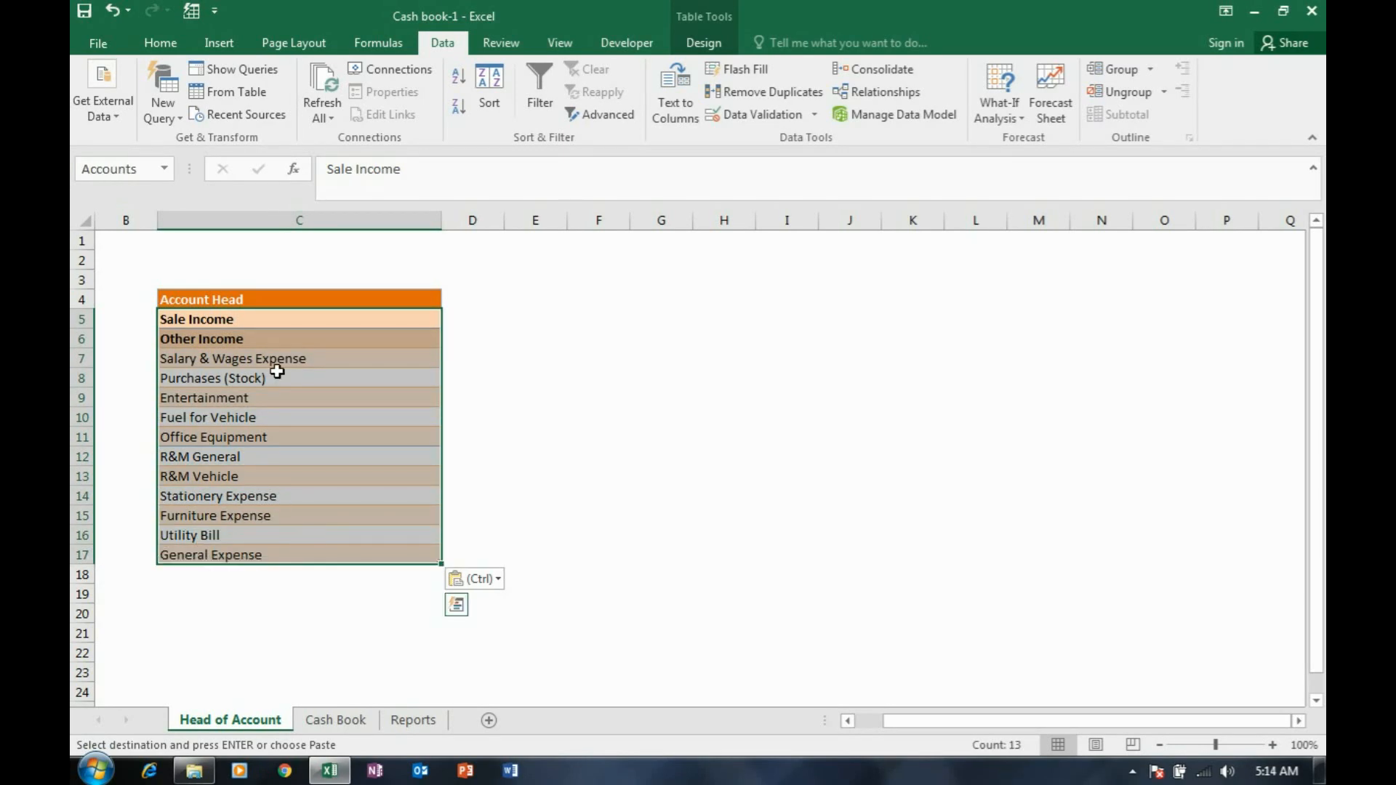
left_click(320, 720)
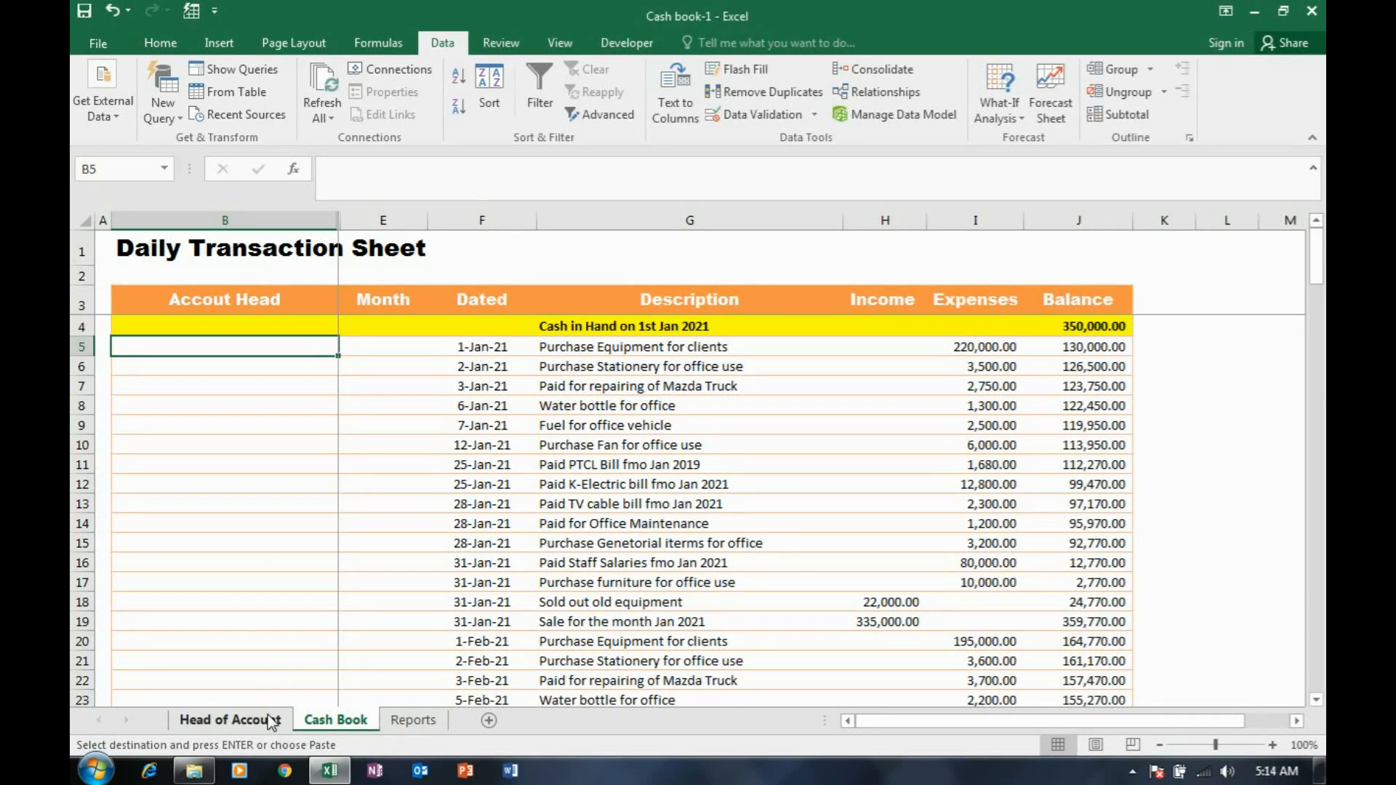
left_click(763, 117)
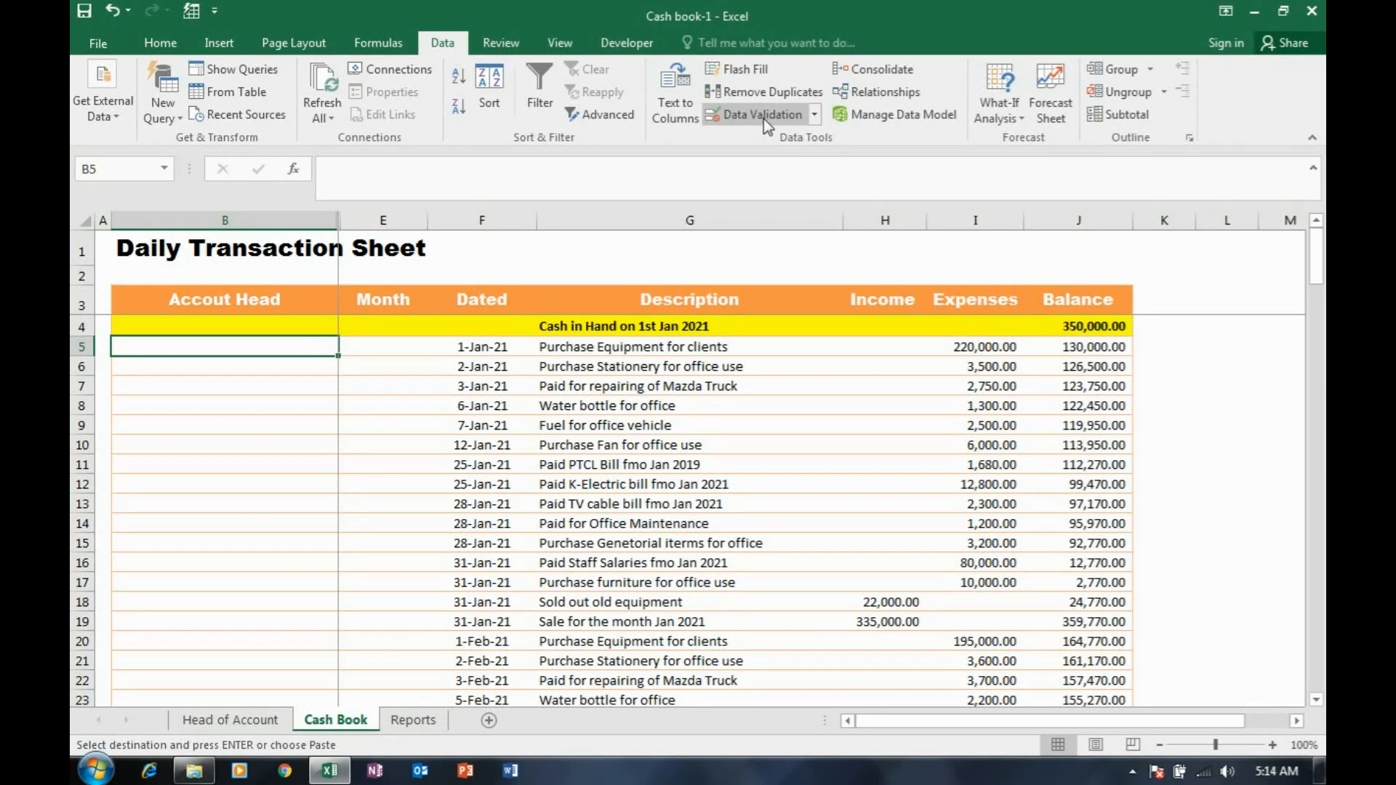
left_click(982, 389)
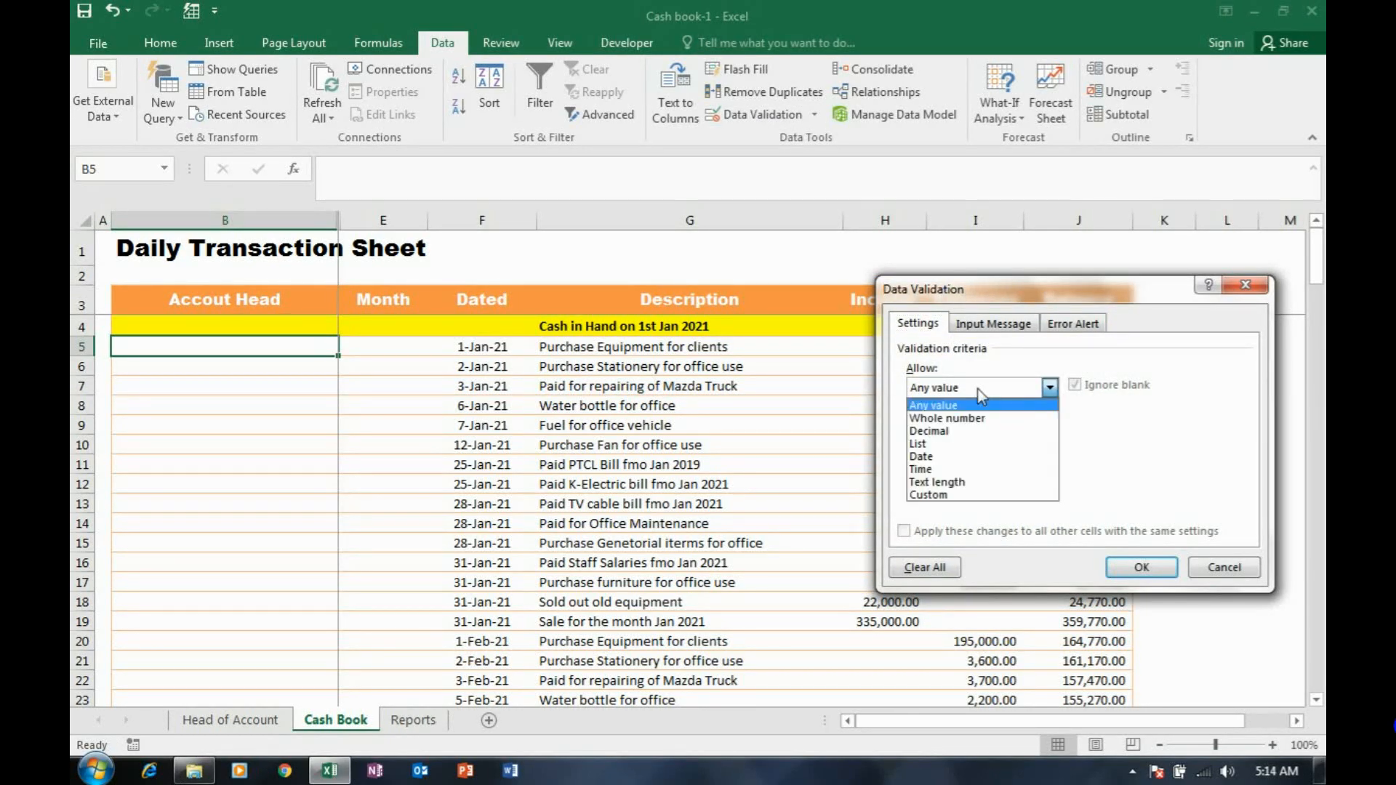
left_click(954, 445)
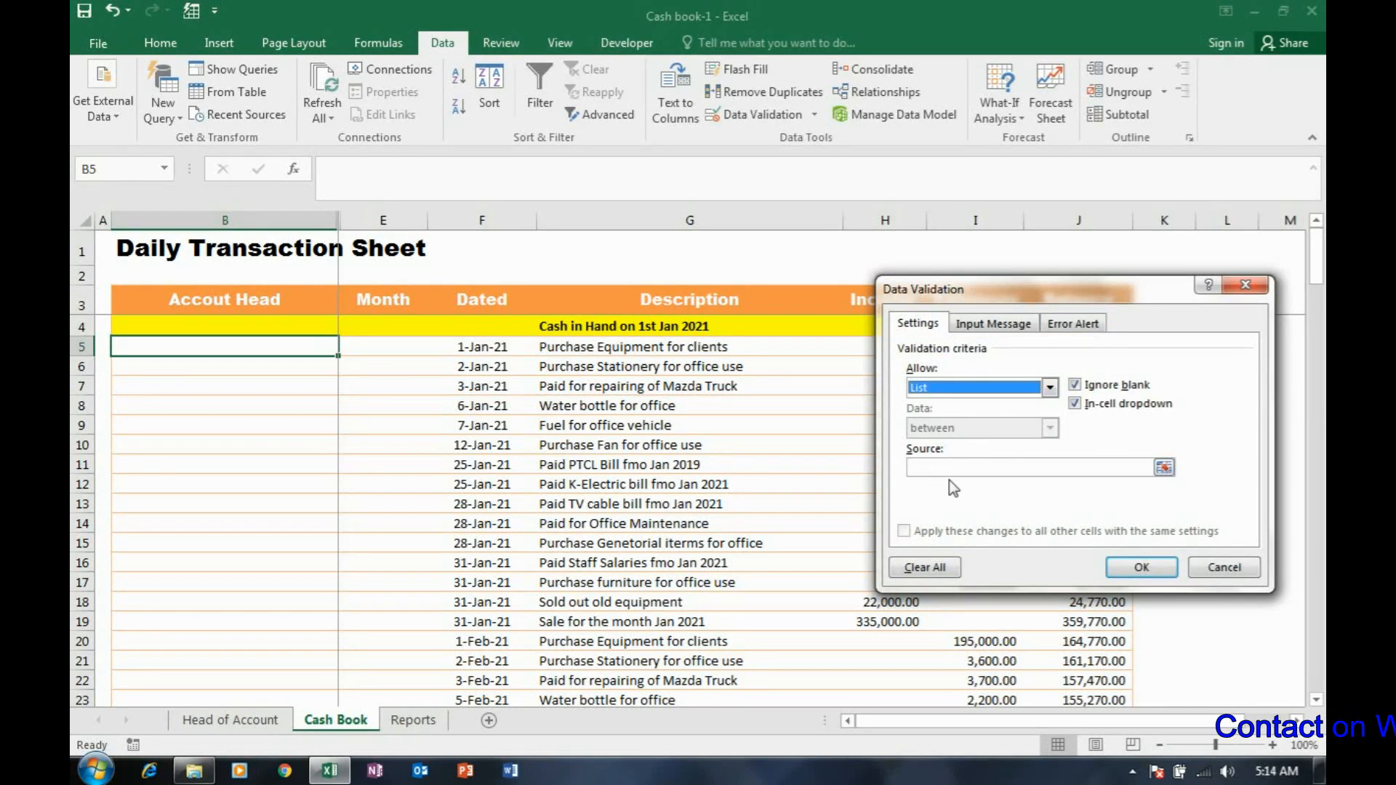
left_click(955, 468)
left_click_drag(1013, 288, 749, 221)
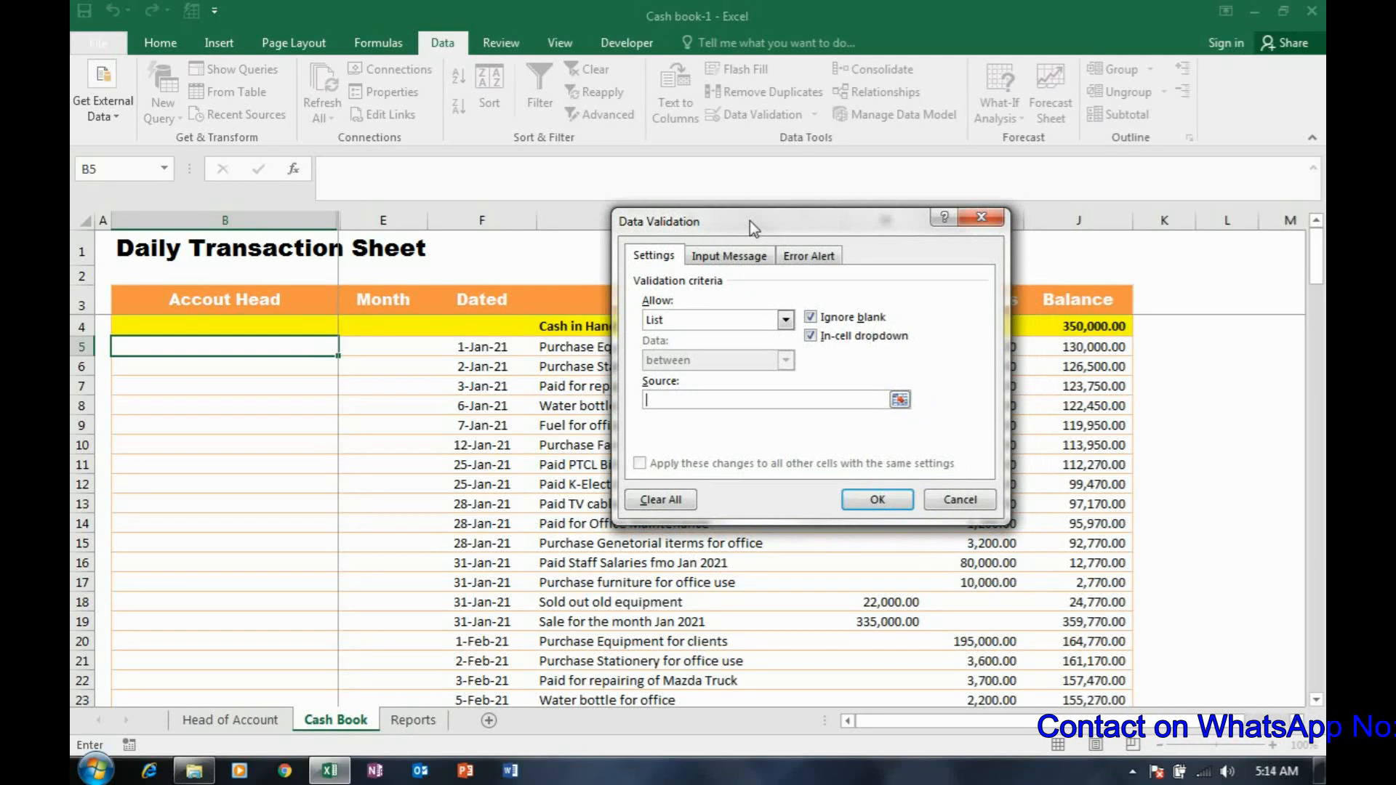
type("=in")
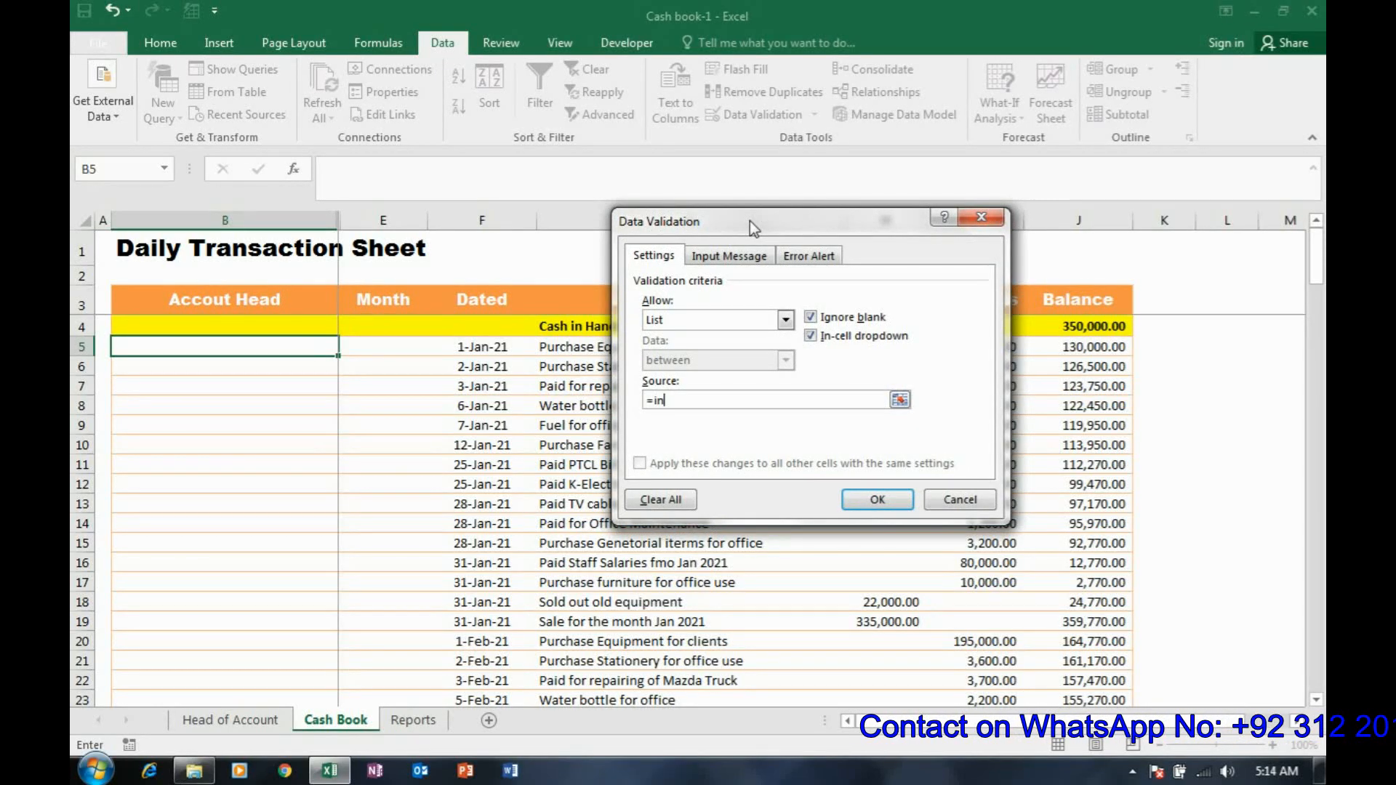
type("direct")
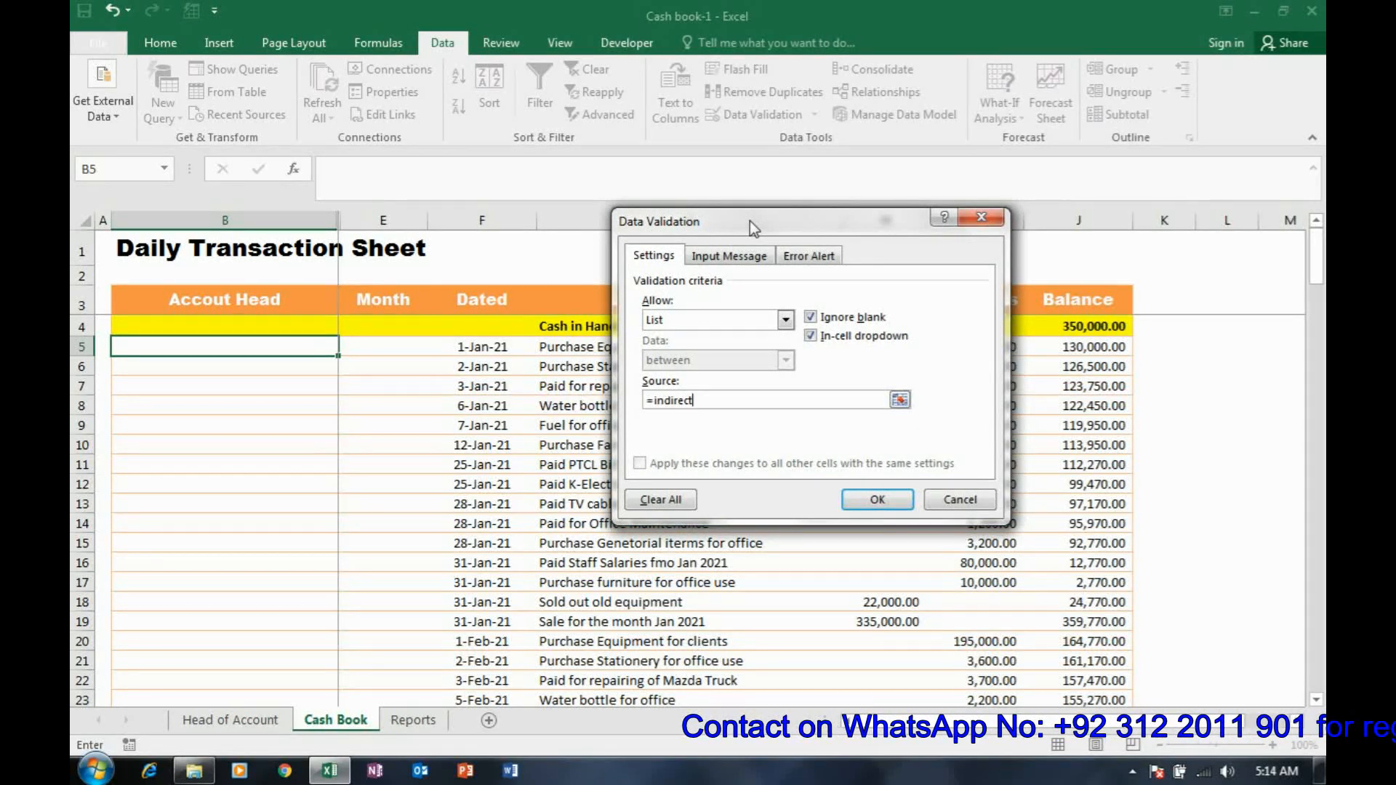
type("(")
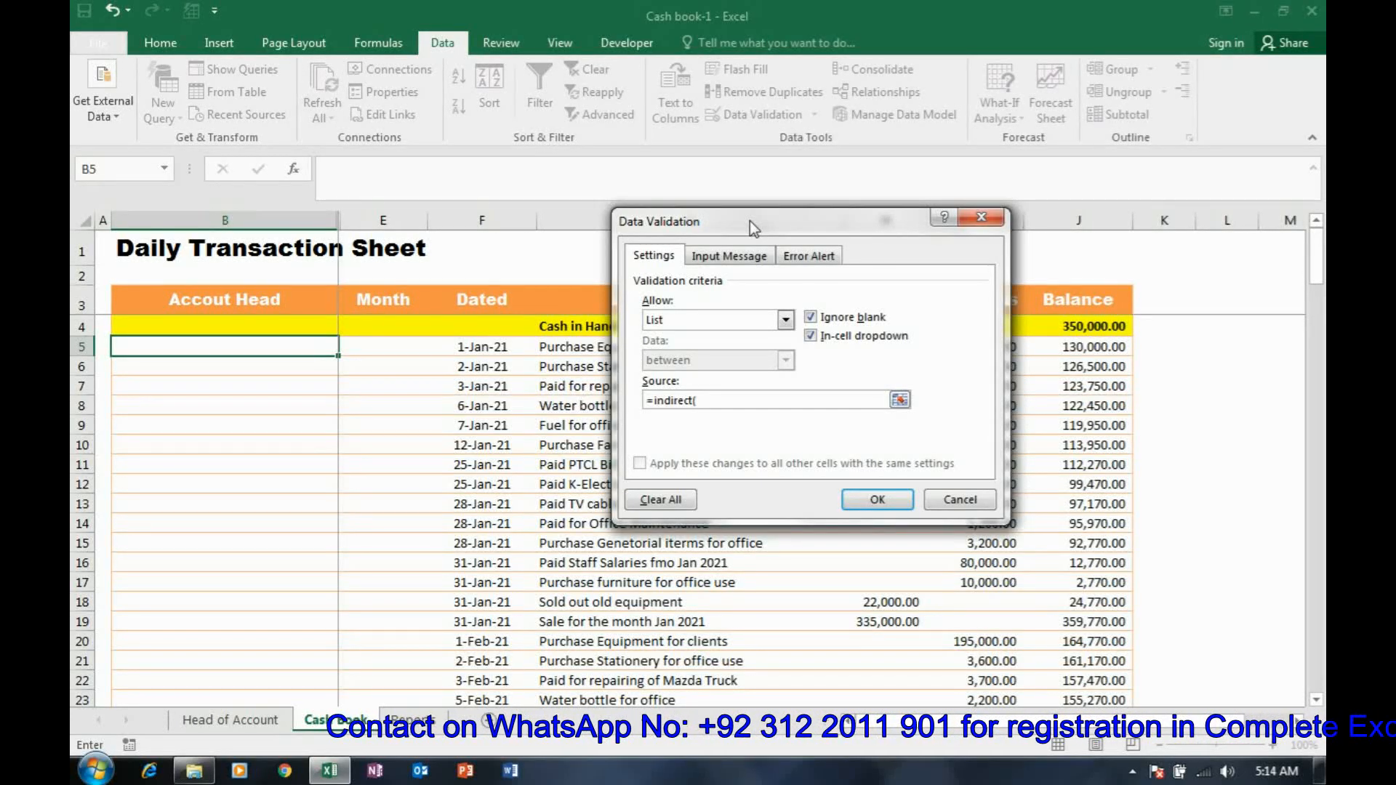
type("\"A")
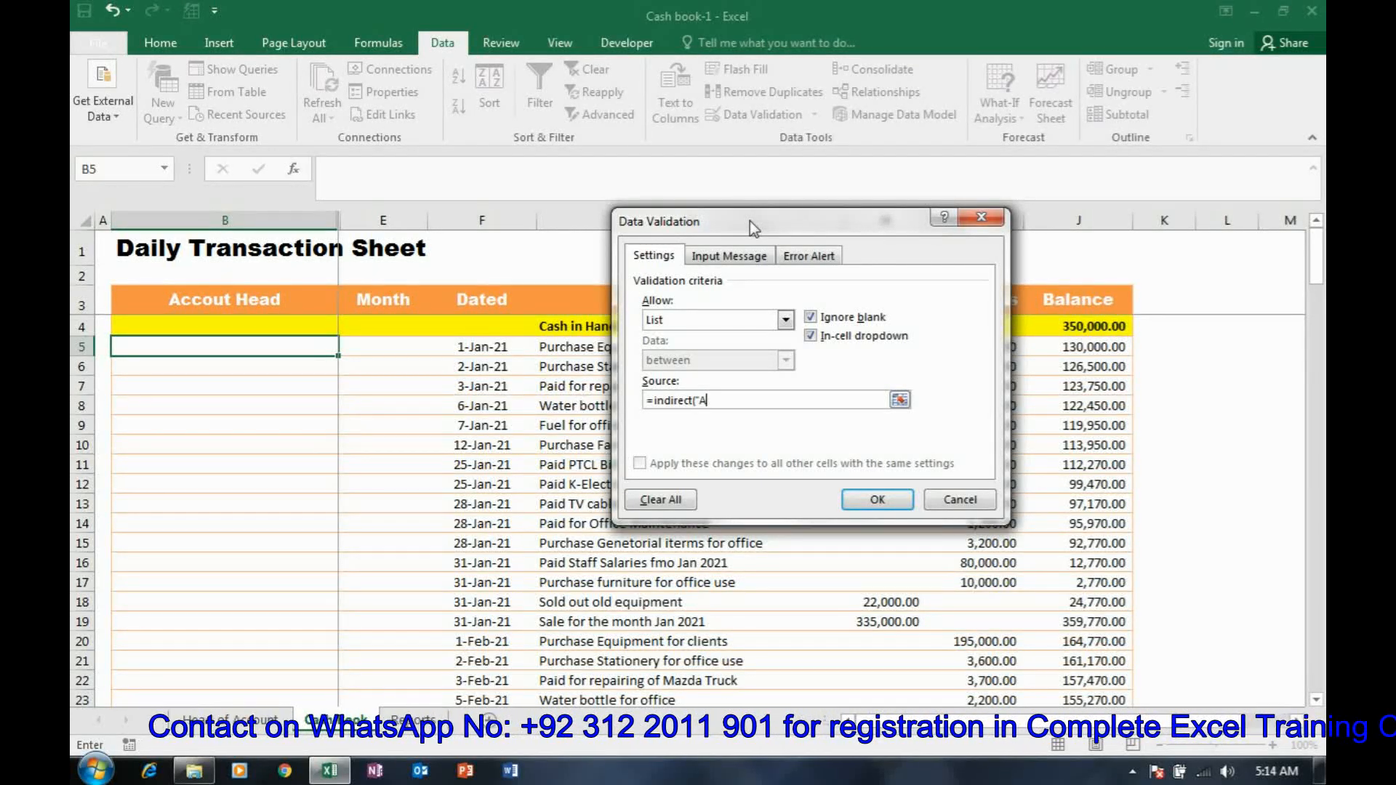
type("ccont")
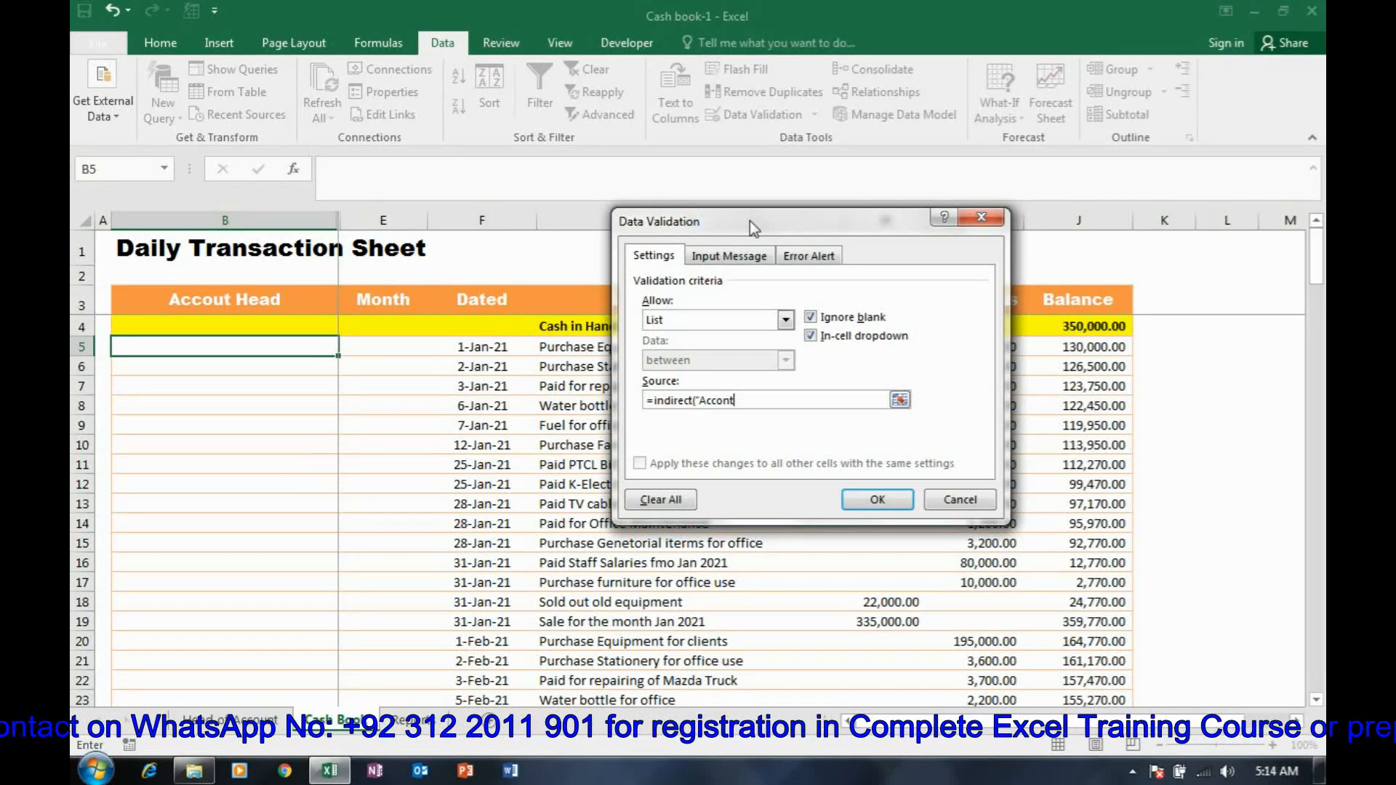
key("Escape")
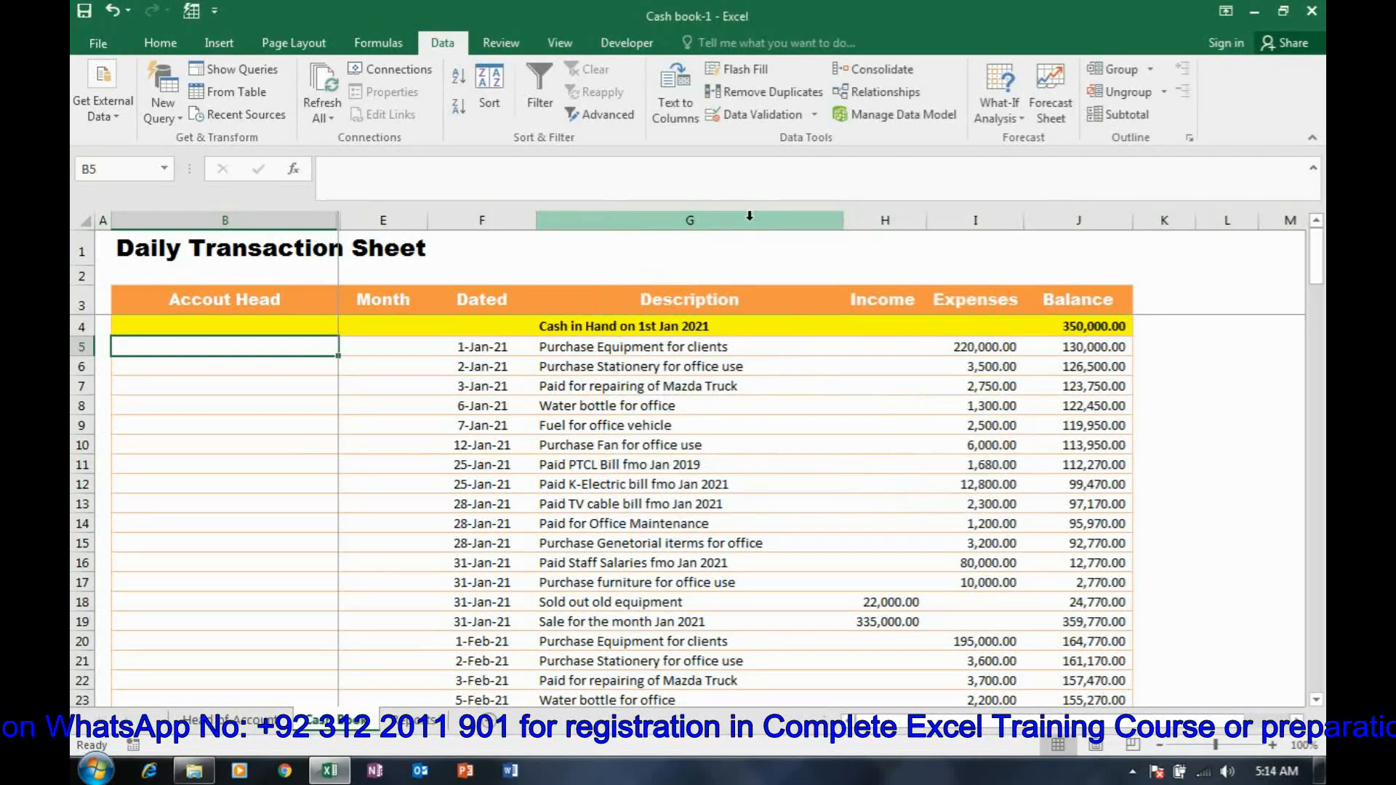
- Look up the table name of the account head list on the Head of Account sheet
left_click(273, 720)
left_click_drag(359, 300, 337, 554)
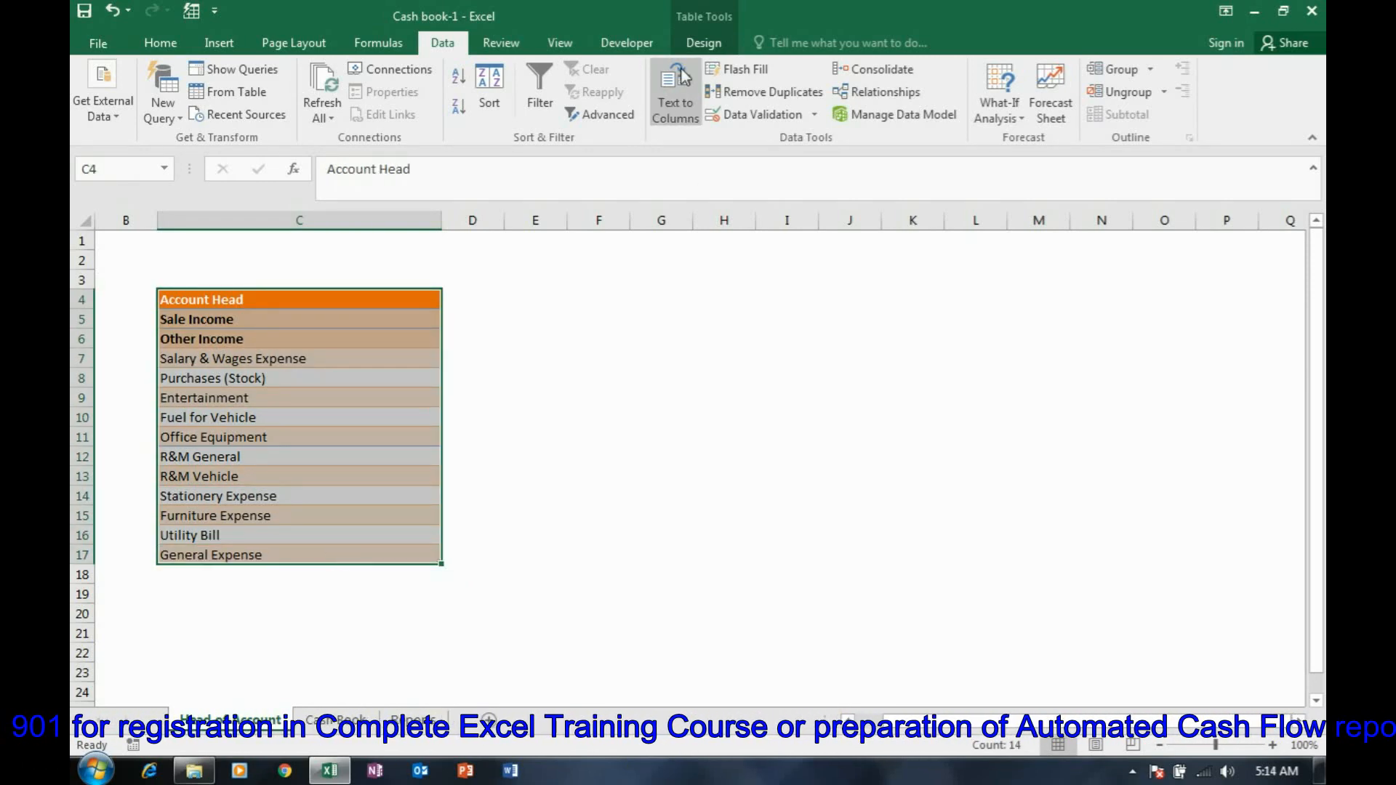
left_click(704, 44)
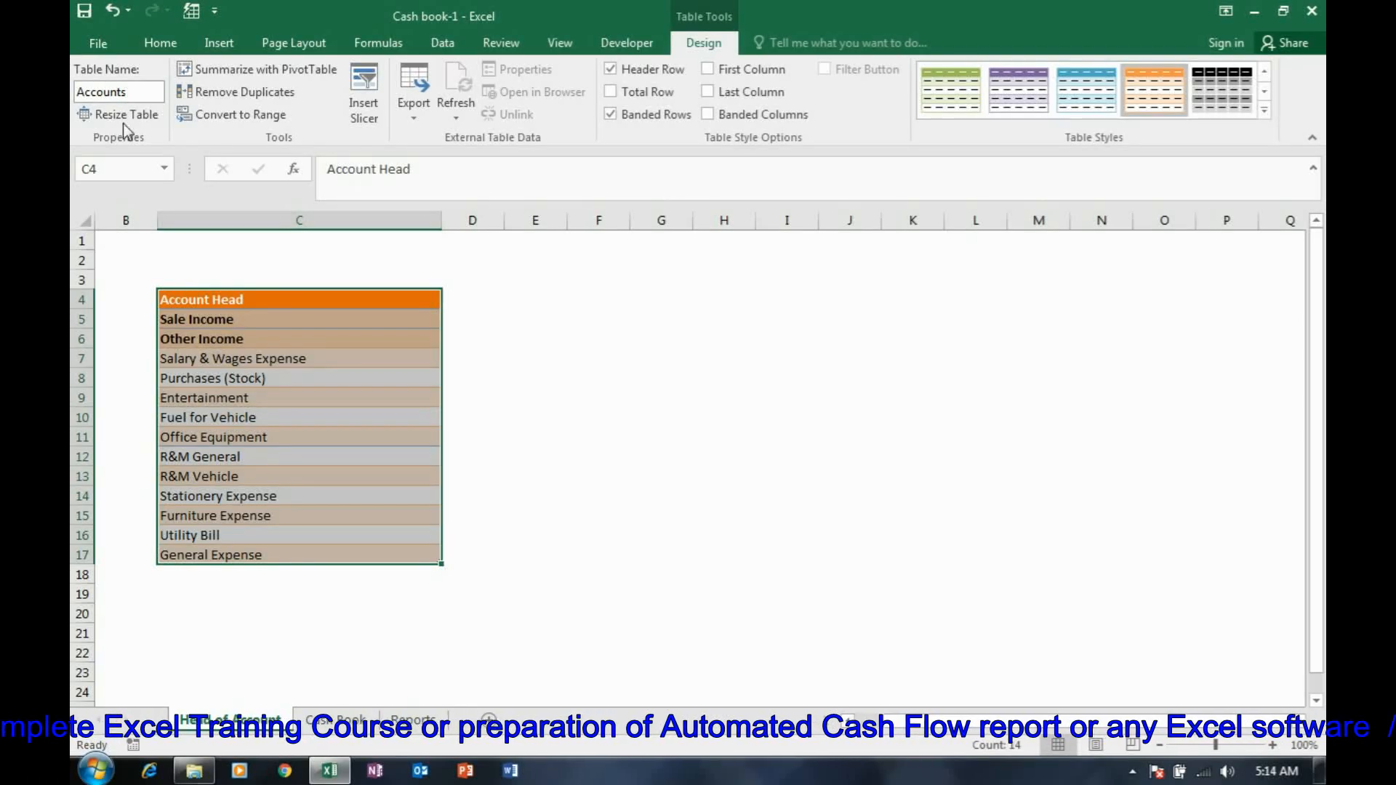
- Add List data validation with the source =indirect("Accounts") to cell B5 on the Cash Book sheet and check its dropdown
left_click(330, 717)
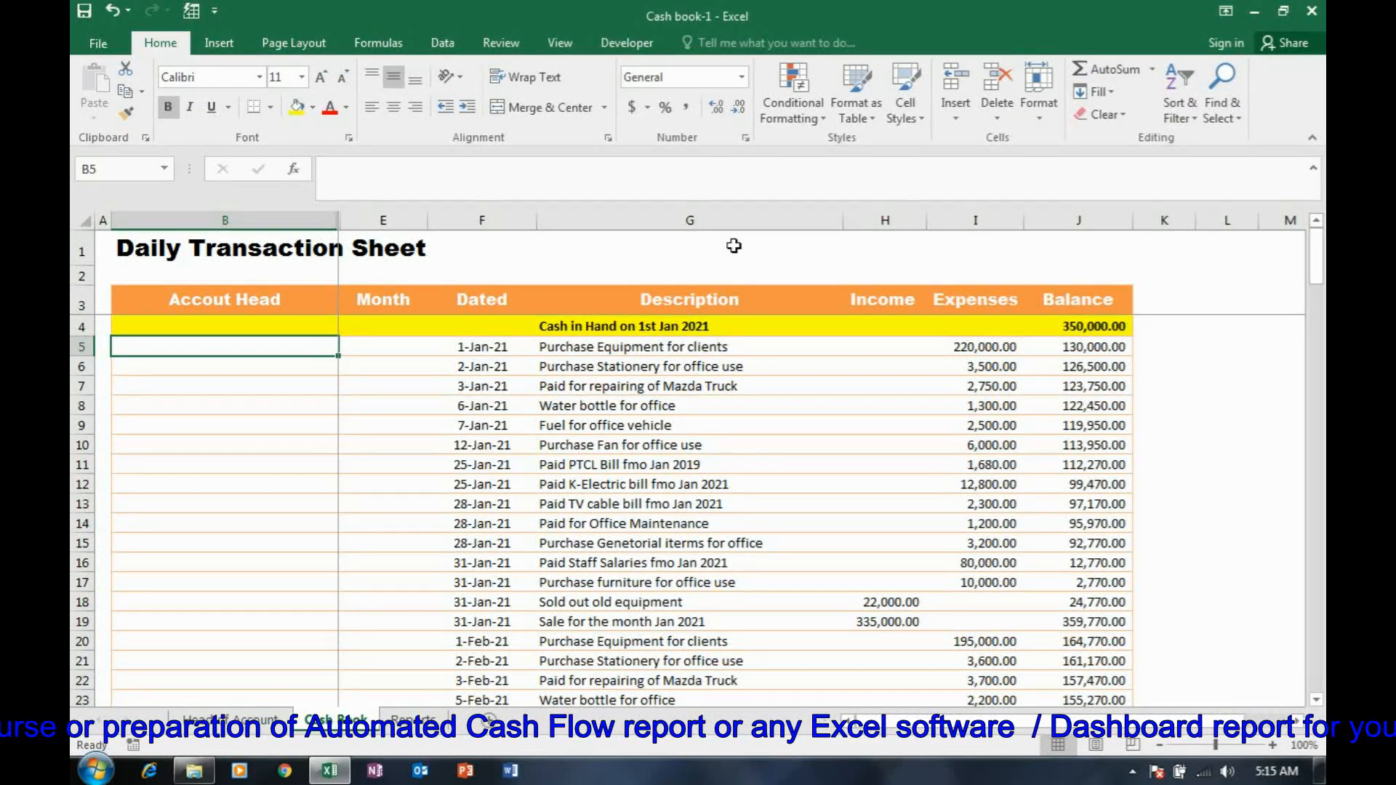
left_click(442, 43)
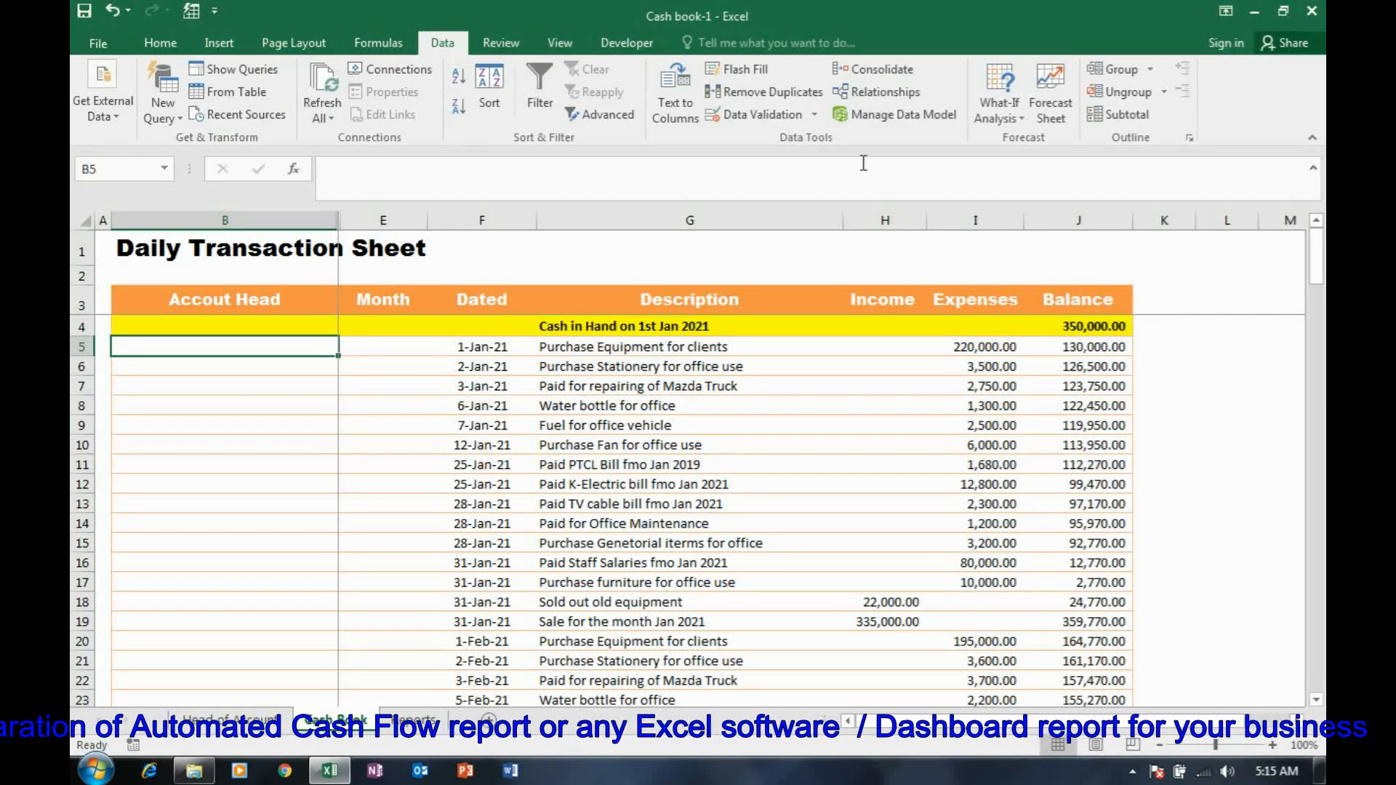
left_click(754, 115)
left_click(720, 320)
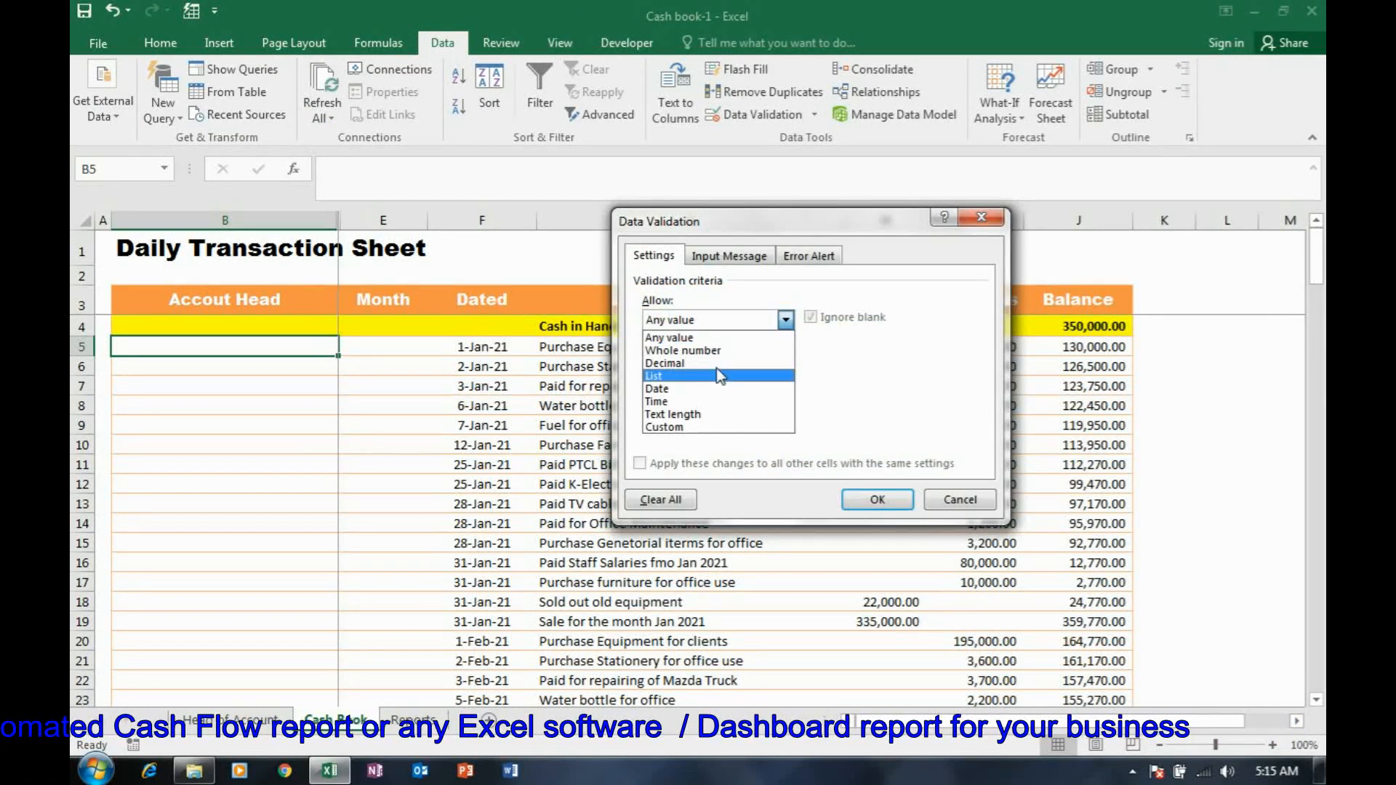
left_click(718, 376)
type("=indirect(")
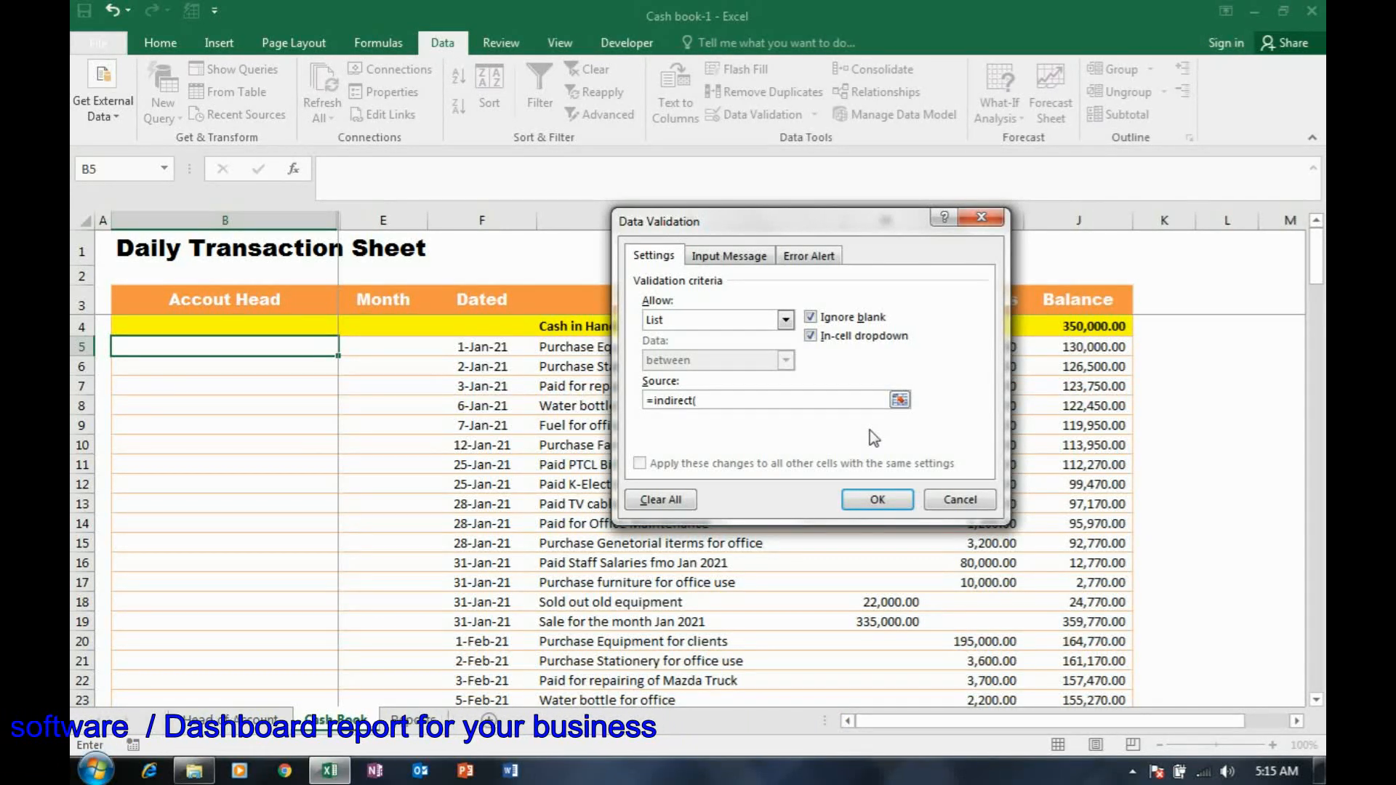
type("\"Accounts")
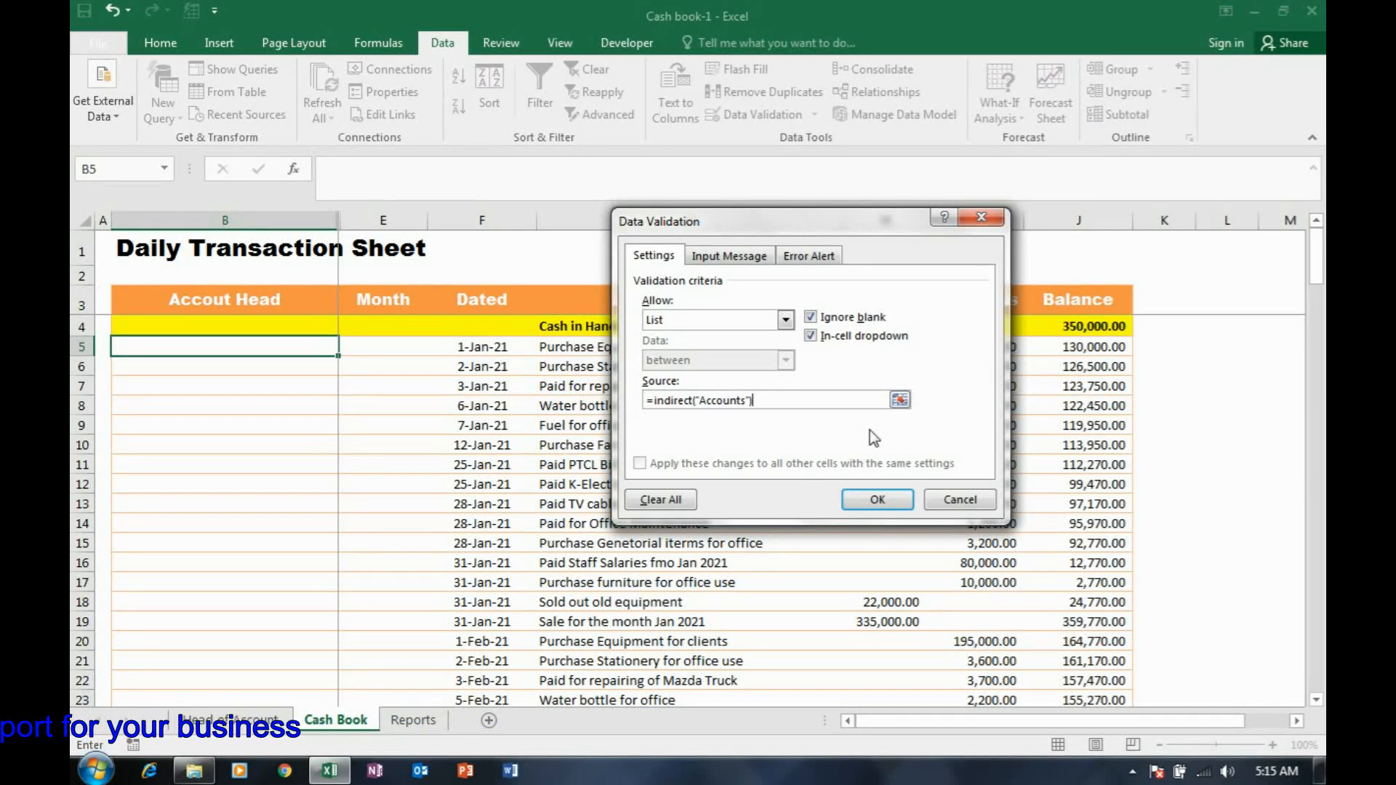
left_click(873, 503)
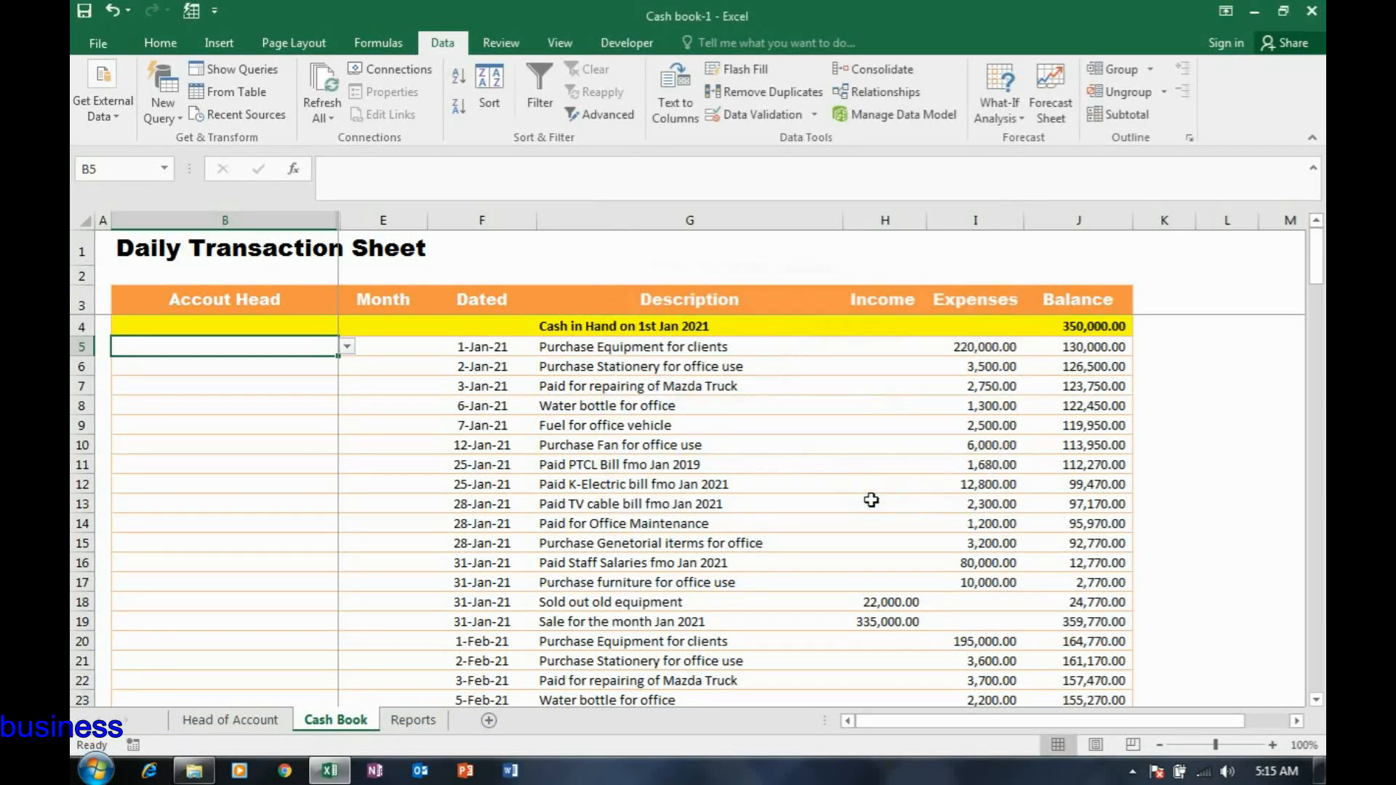
left_click(348, 351)
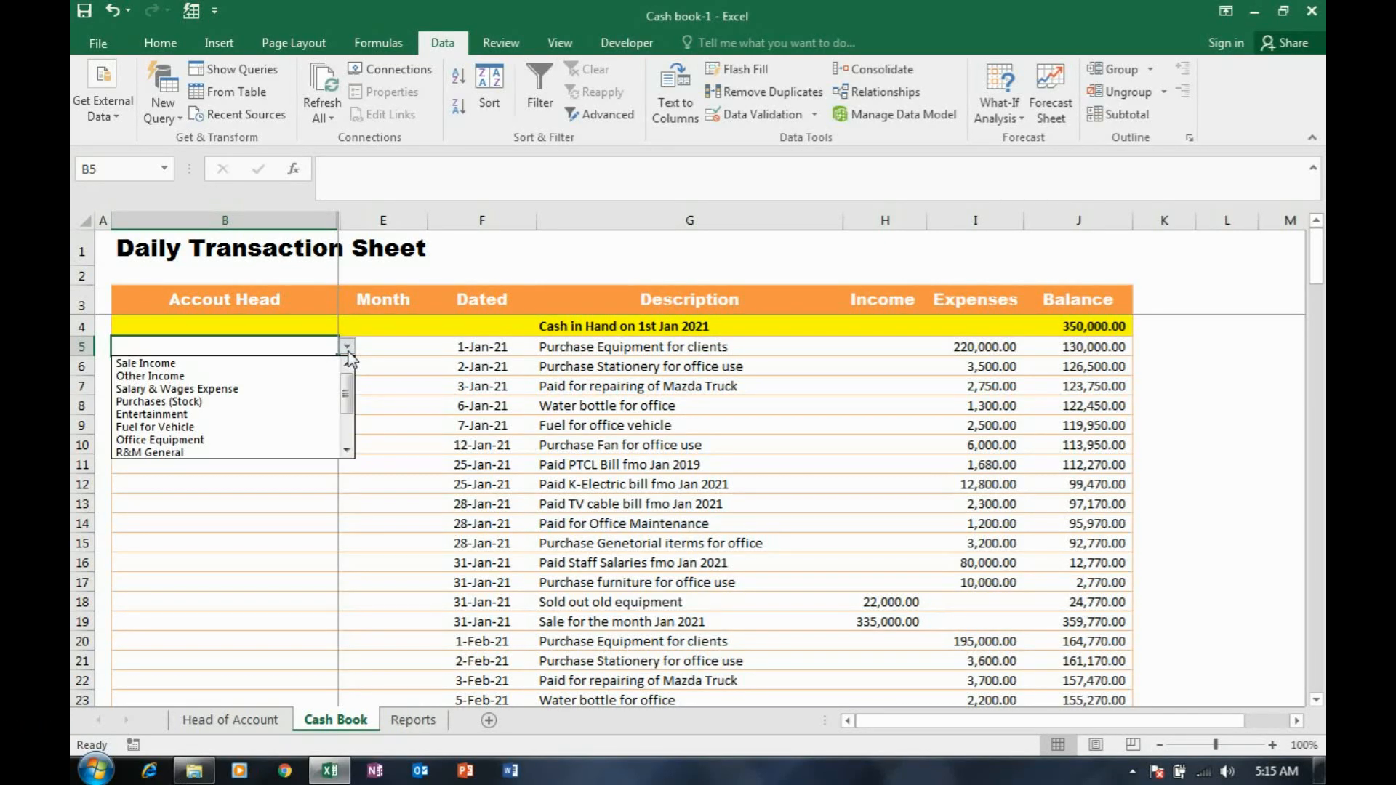
left_click_drag(346, 405, 348, 375)
left_click(443, 369)
- Copy the validated cell B5 down the account head column through row 166
key("ctrl+c")
key("shift+Page_Down")
key("shift+Page_Down")
key("shift+Page_Down")
key("shift+Page_Down")
key("shift+Page_Down")
key("shift+Page_Down")
key("shift+Page_Down")
key("shift+Page_Down")
key("shift+Page_Down")
key("shift+Page_Down")
key("shift+Page_Up")
key("shift+Page_Up")
key("shift+Down")
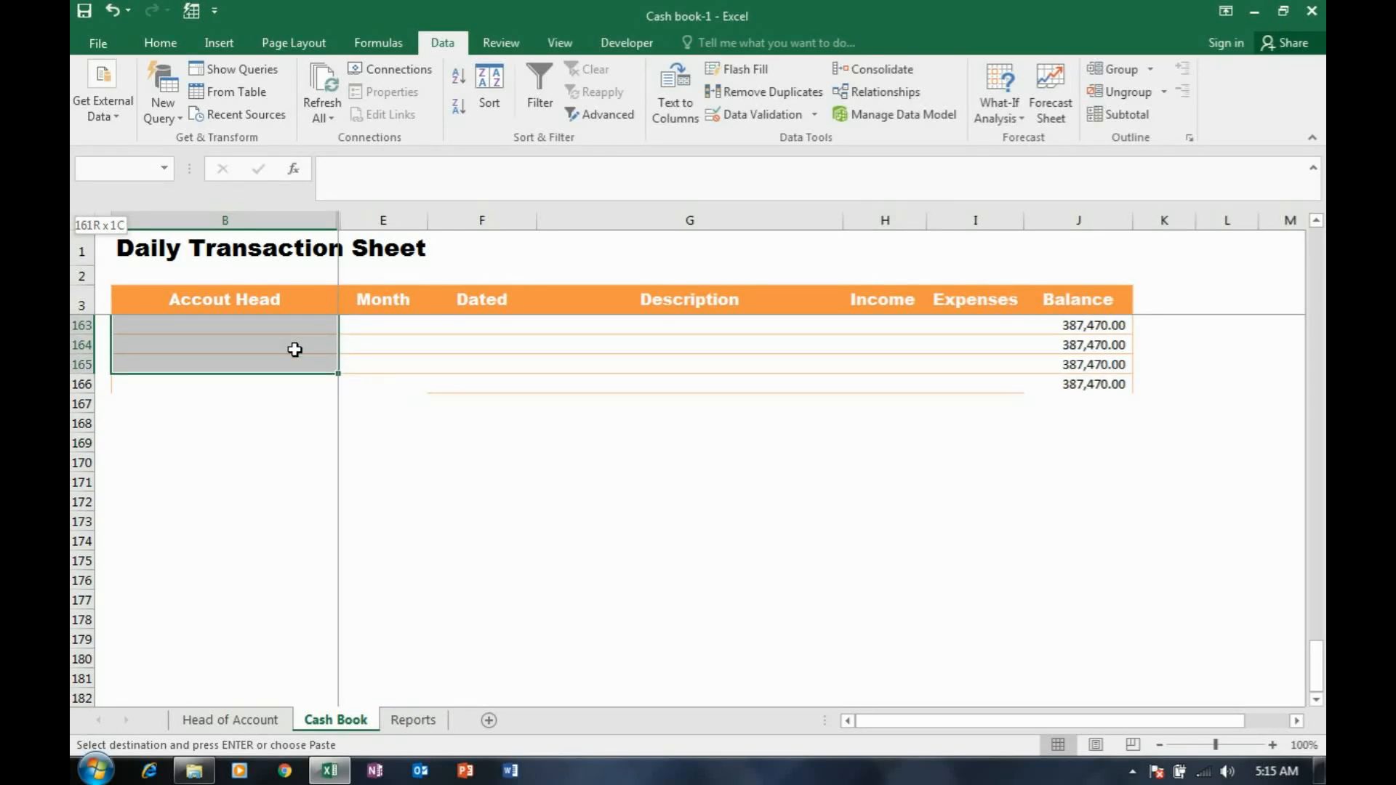
key("shift+Down")
key("ctrl+v")
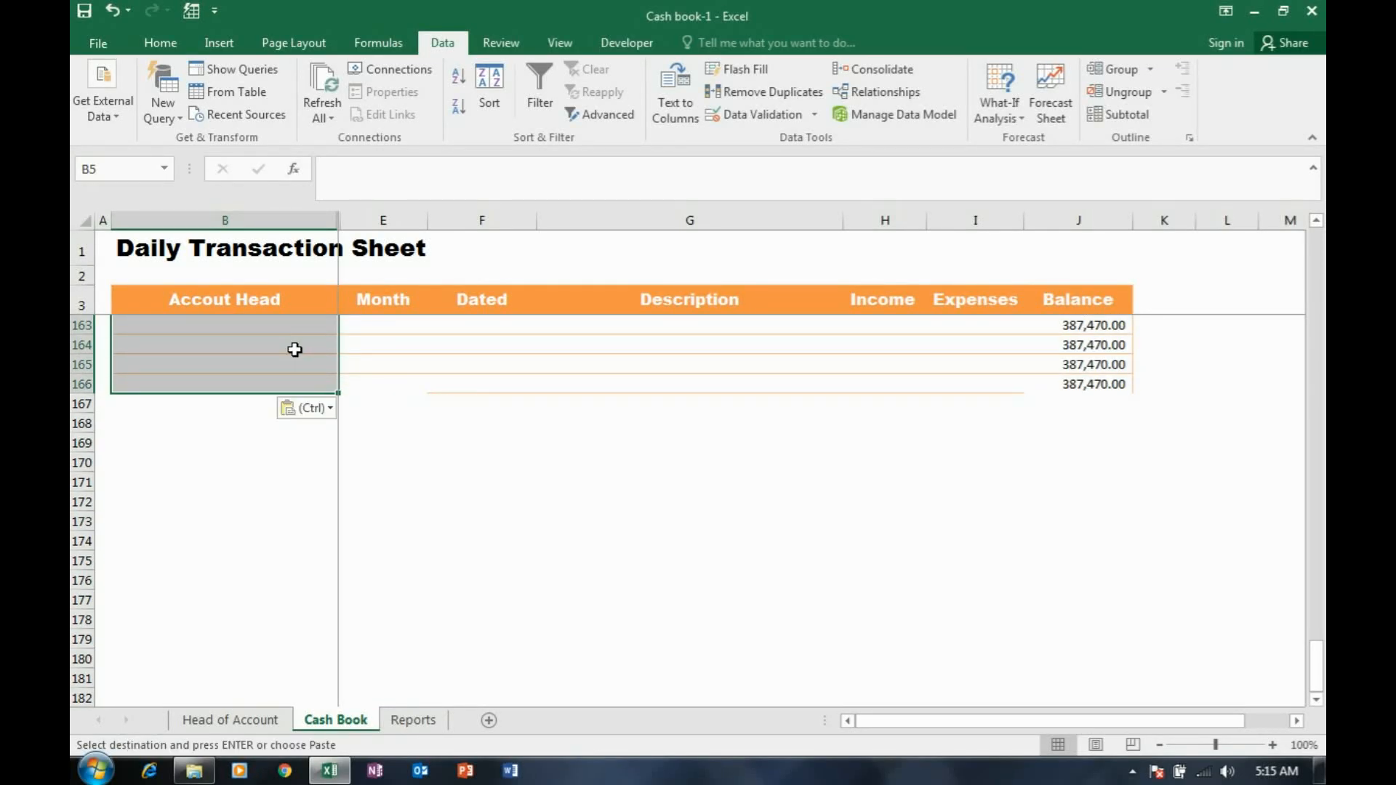
key("Escape")
- Check the account head dropdown of the 6-Jan-21 water bottle entry in B8
key("Up")
key("Down")
left_click(313, 404)
left_click(346, 407)
left_click(346, 407)
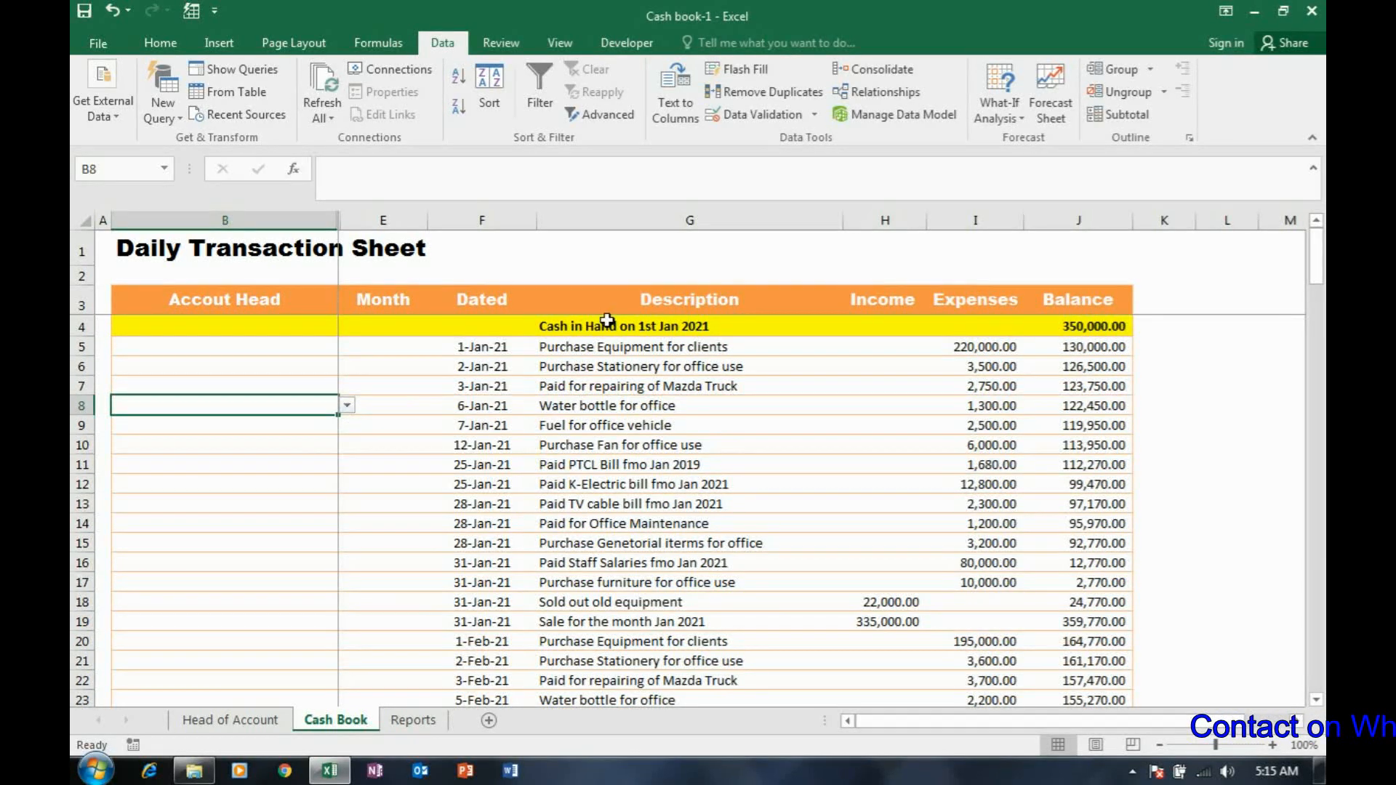
- Set the account head of the 1-Jan-21 equipment purchase in B5 to Purchases (Stock)
left_click(599, 348)
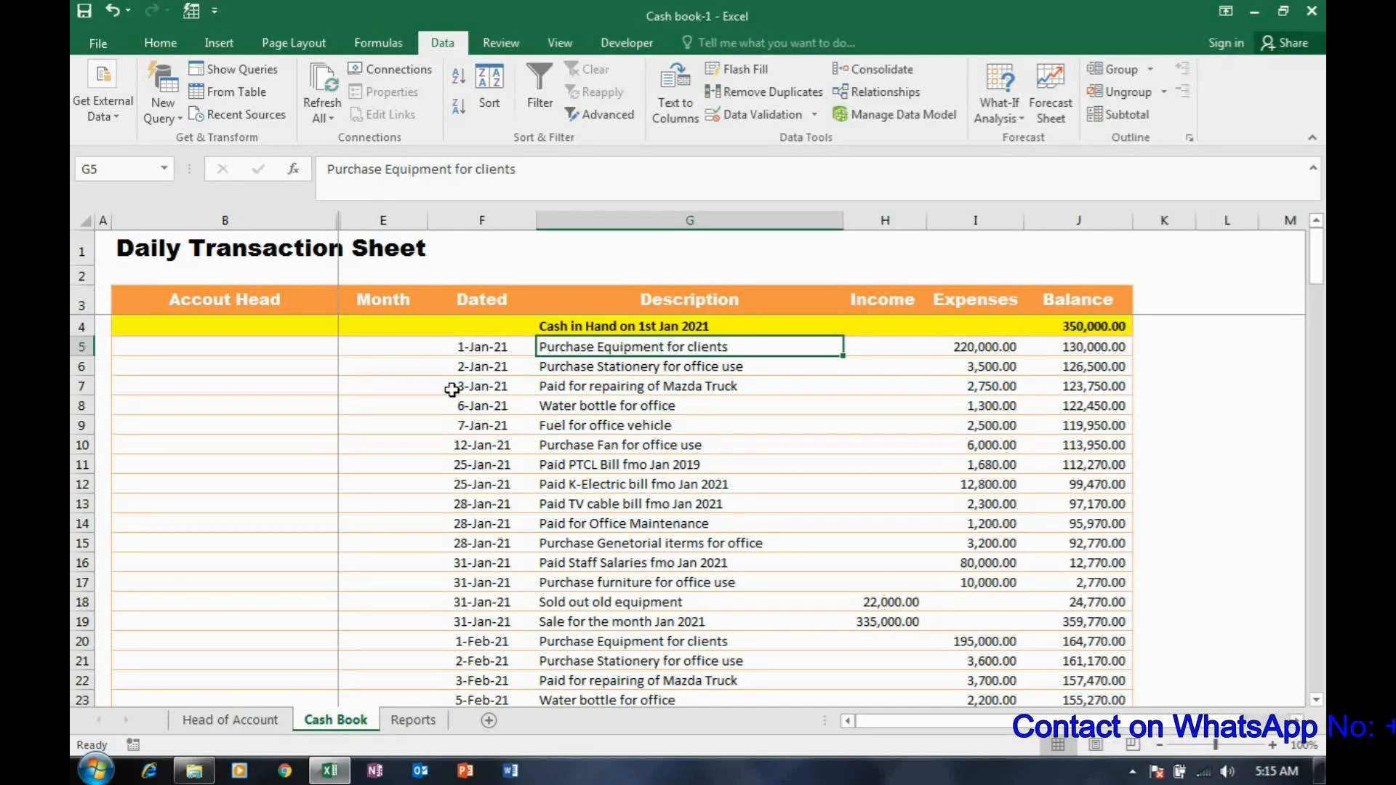
left_click(256, 353)
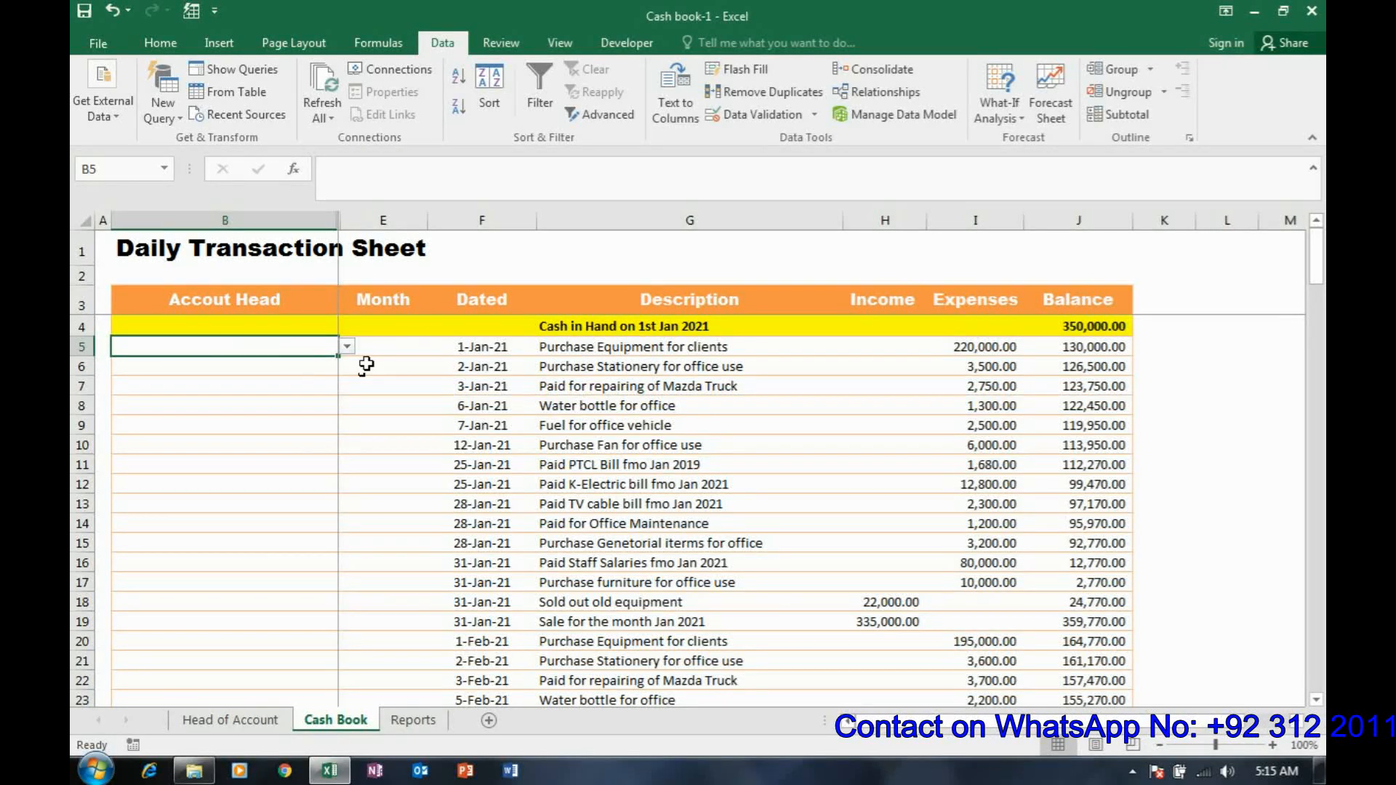
left_click(343, 349)
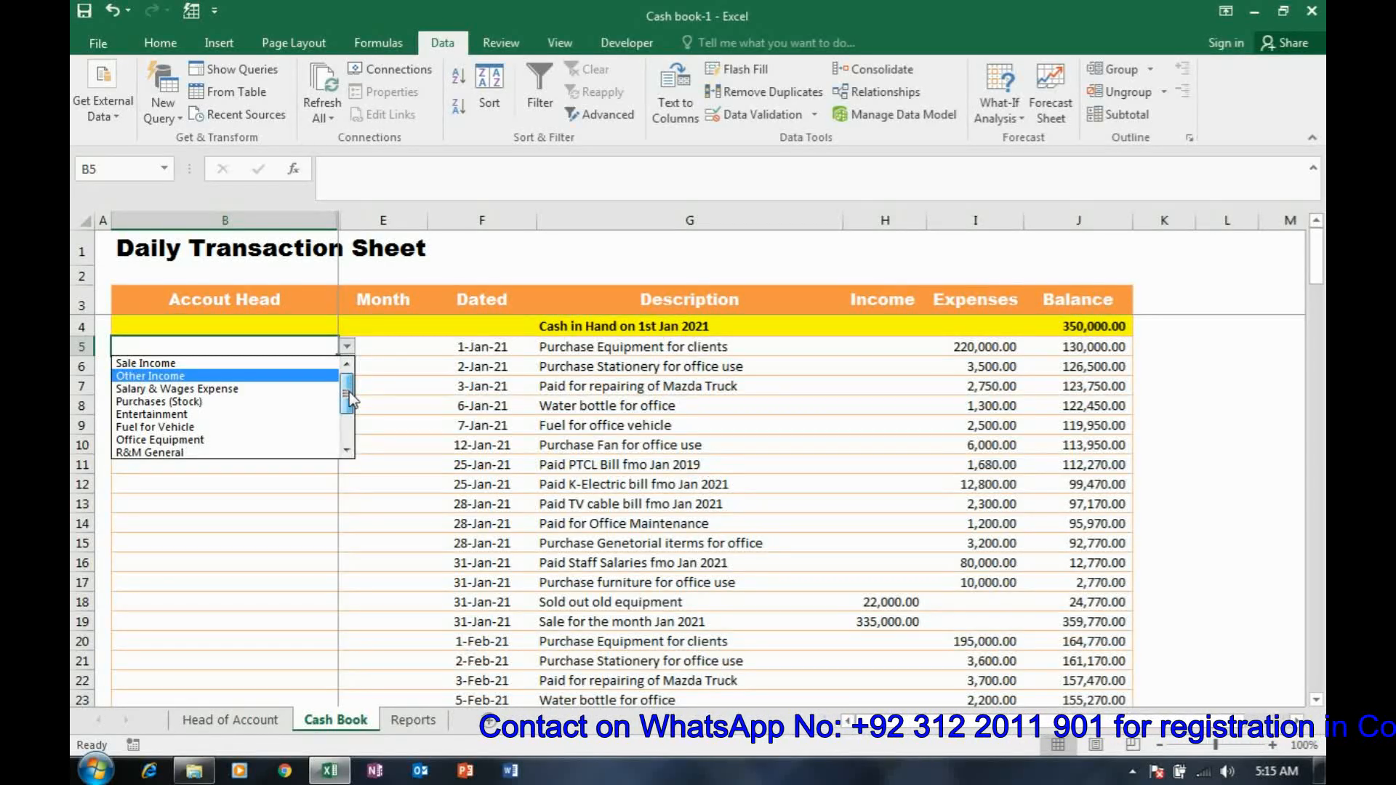
left_click(225, 401)
- Set the account head of the 2-Jan-21 stationery purchase in B6 to Stationery Expense
left_click(683, 373)
left_click(286, 366)
left_click(347, 367)
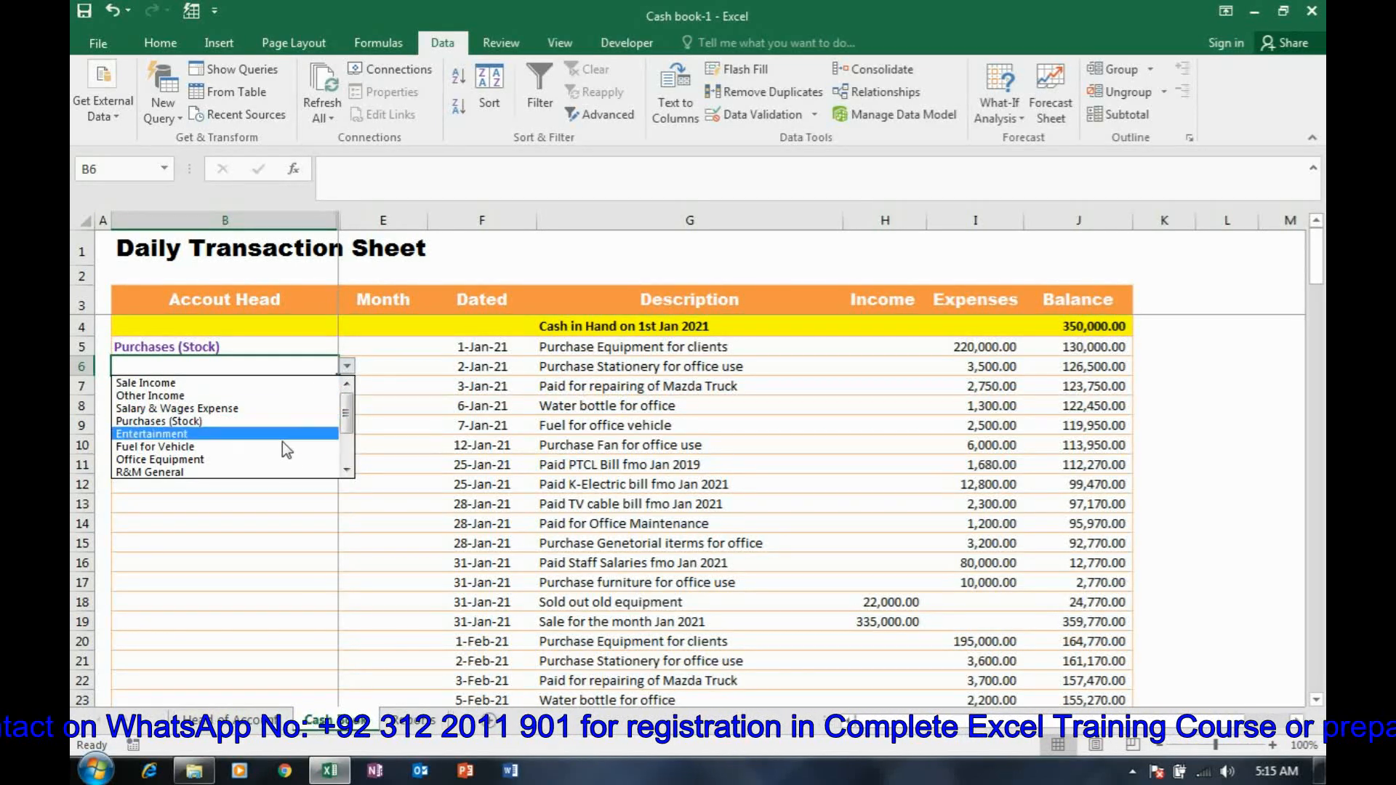
left_click(347, 470)
left_click(347, 470)
left_click(347, 471)
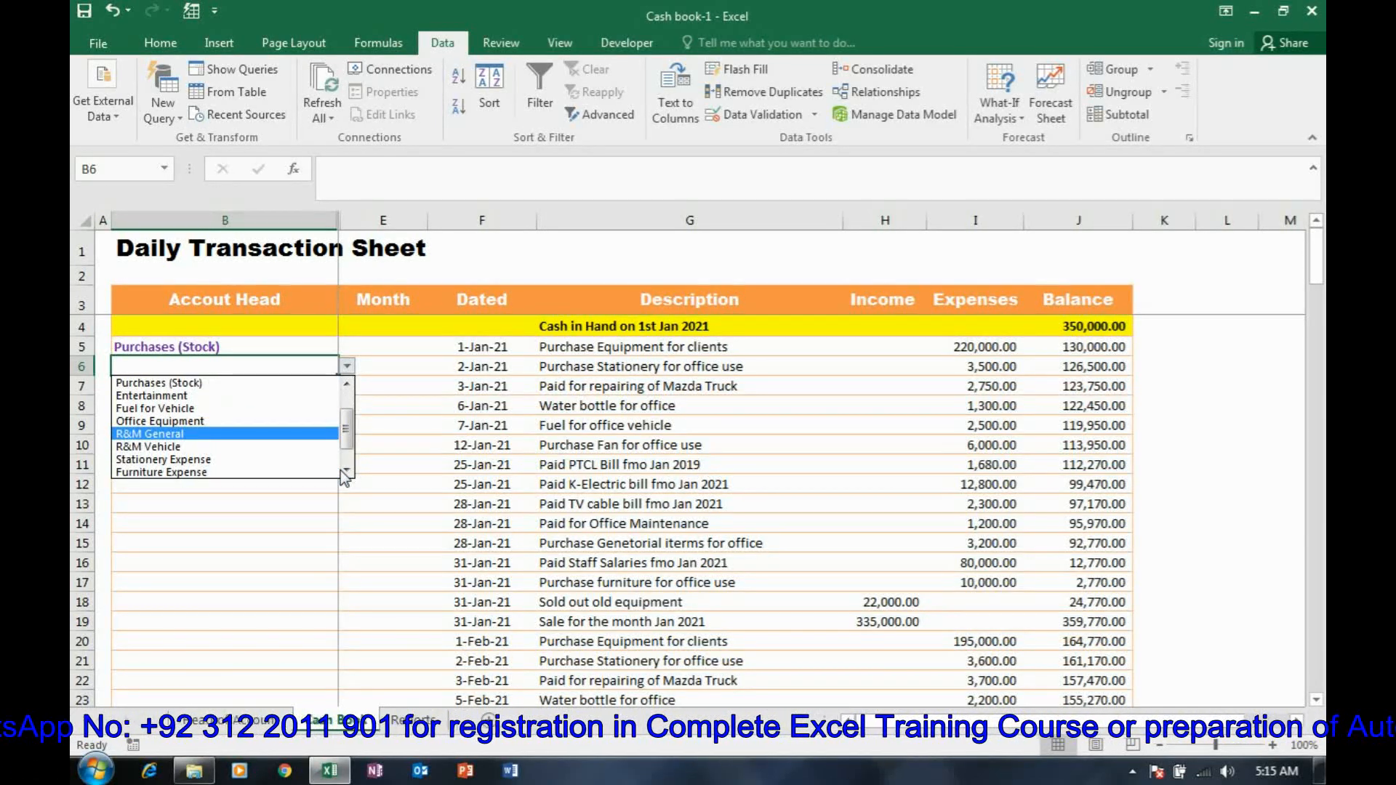
left_click(263, 461)
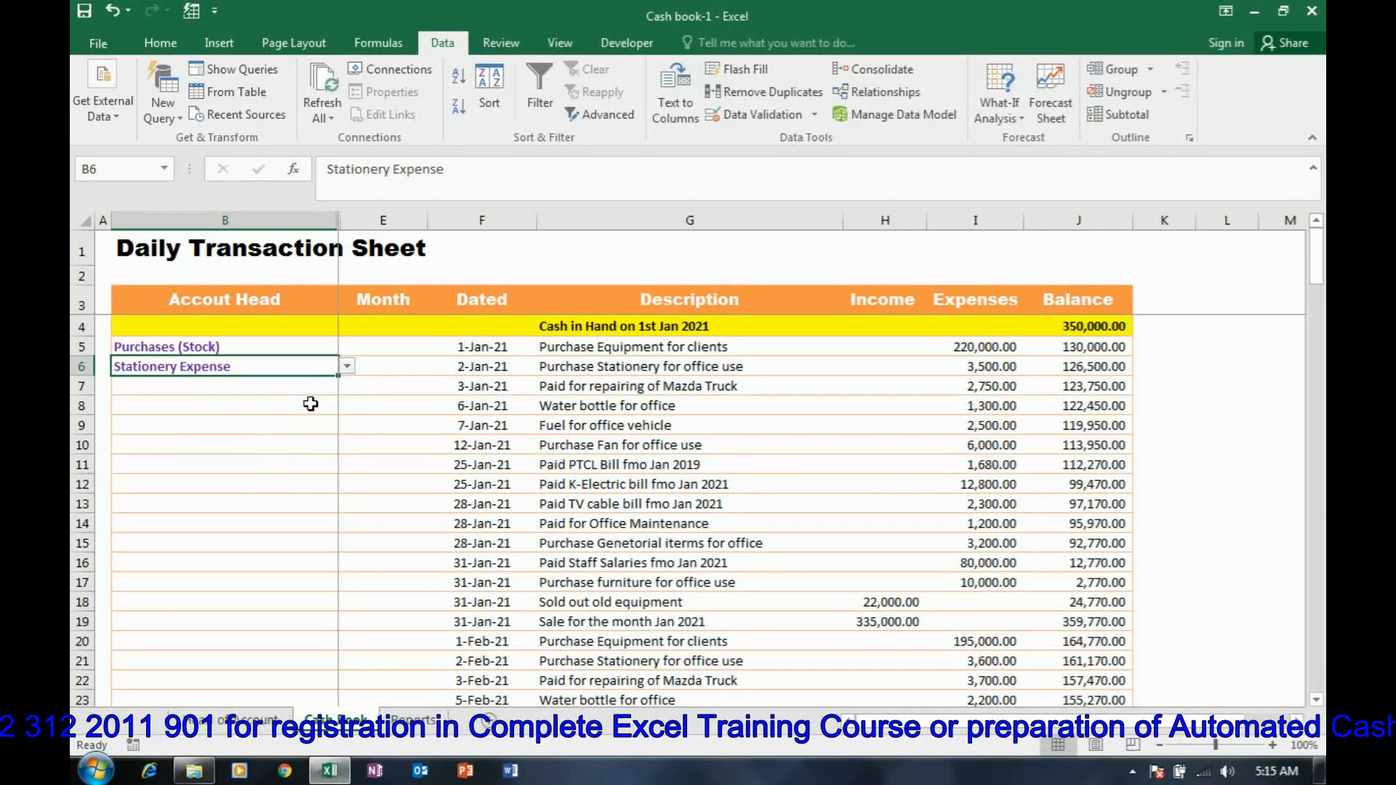
- Set the account head of the 3-Jan-21 Mazda Truck repair in B7 to R&M Vehicle
left_click(619, 367)
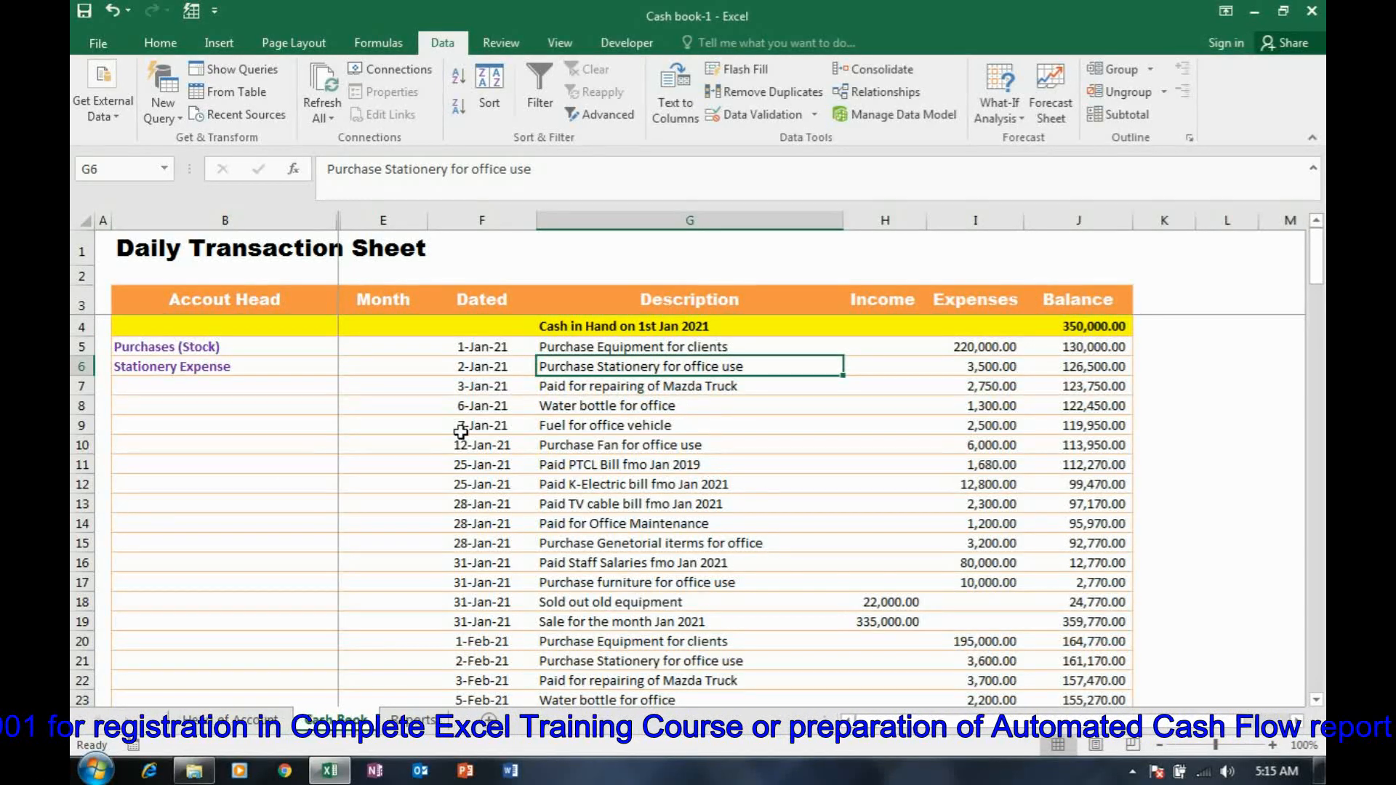
left_click(248, 387)
left_click(348, 388)
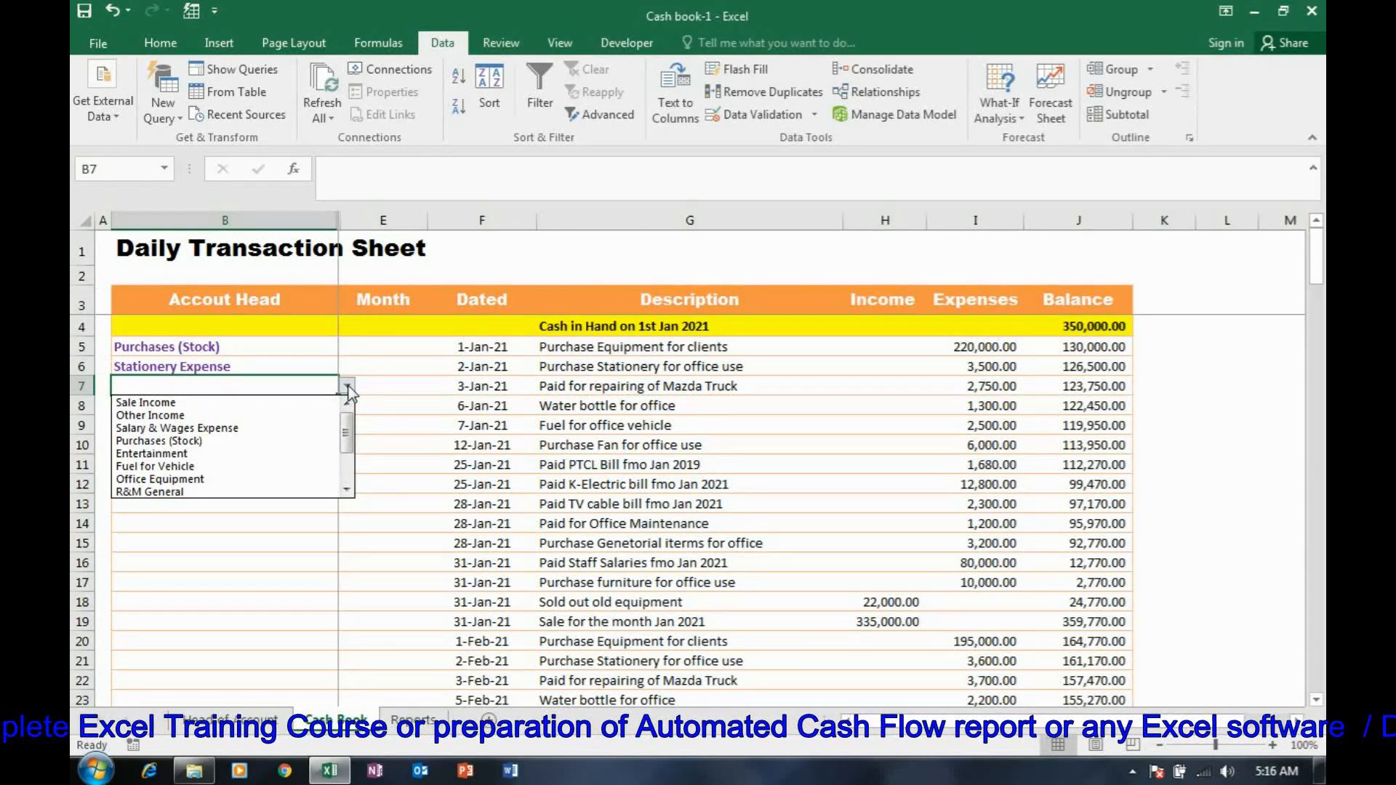
scroll(346, 431, "down", 1)
scroll(346, 429, "up", 1)
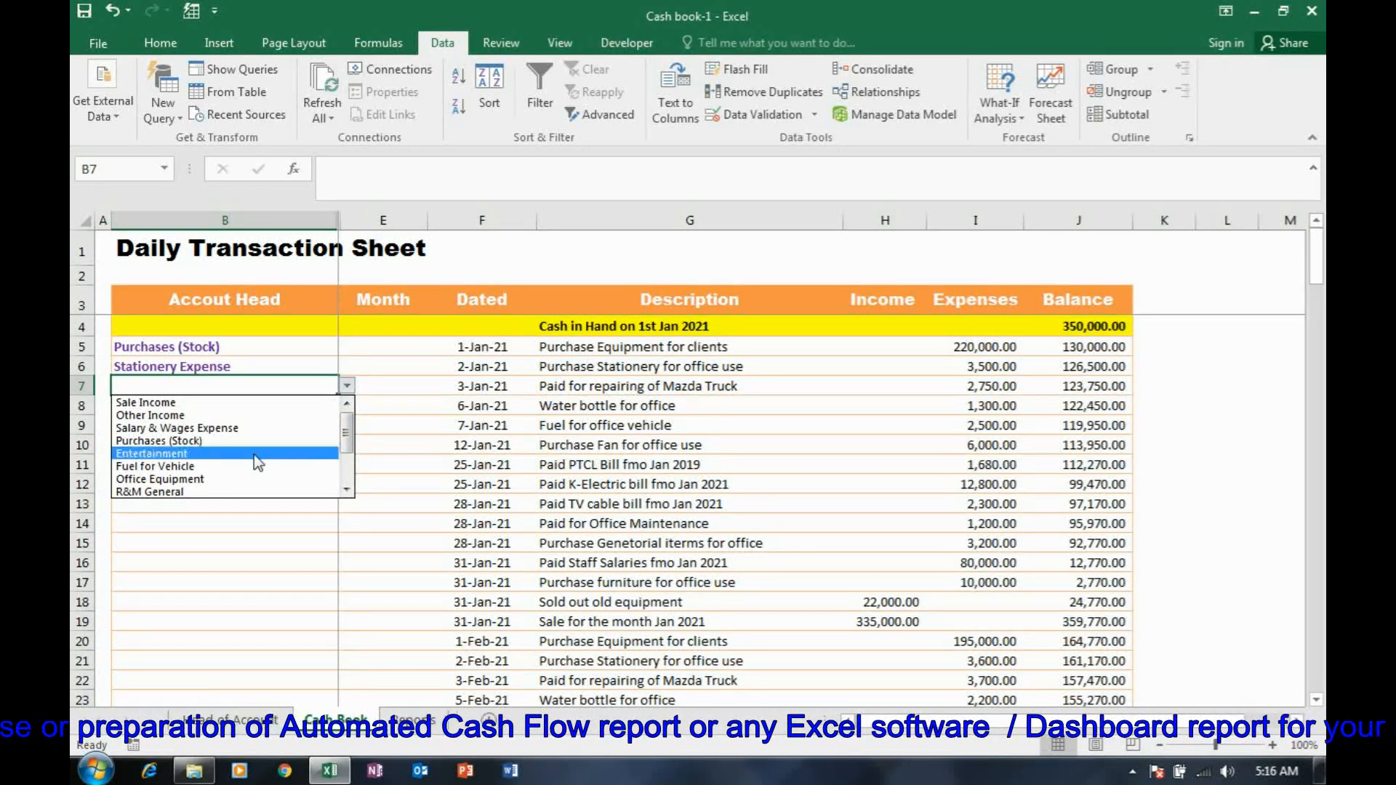
scroll(347, 430, "down", 1)
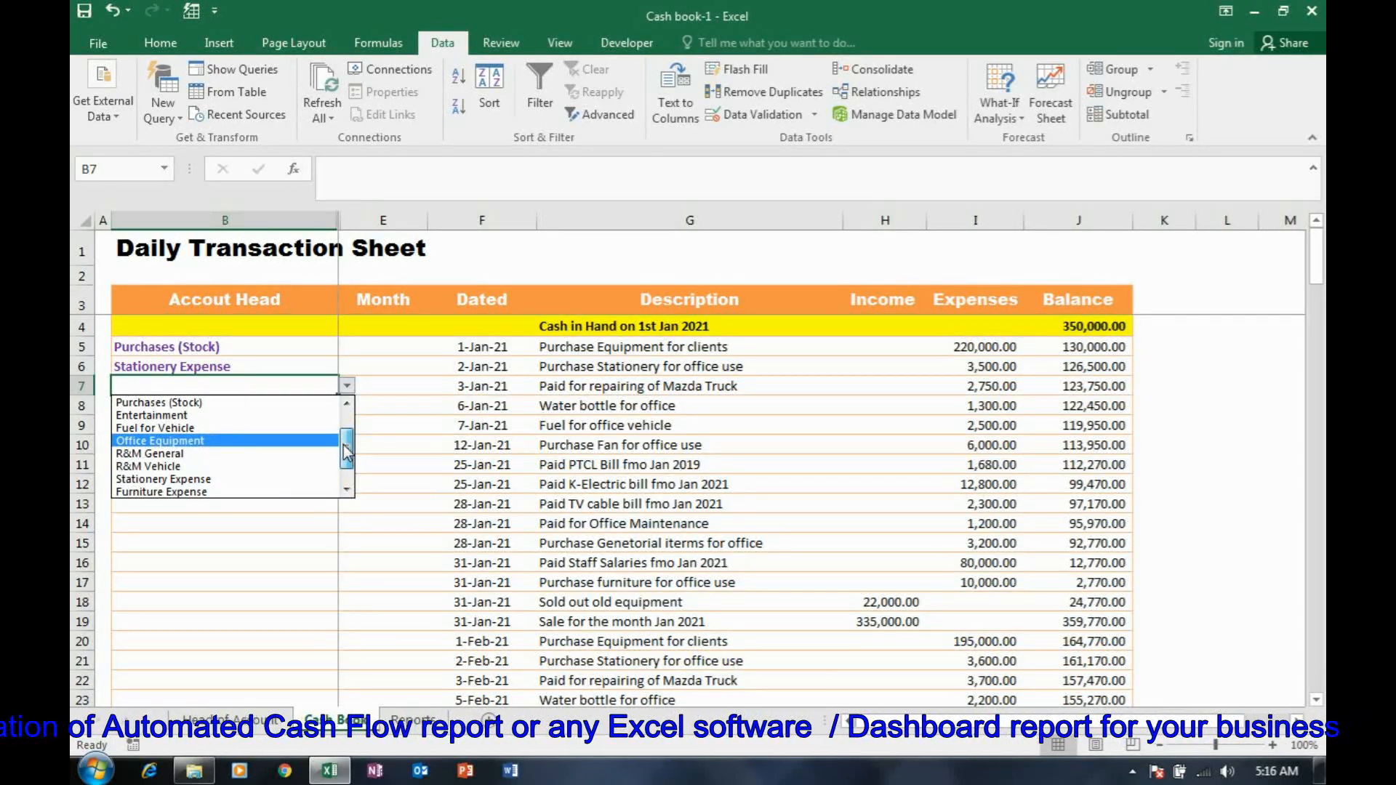
left_click(202, 469)
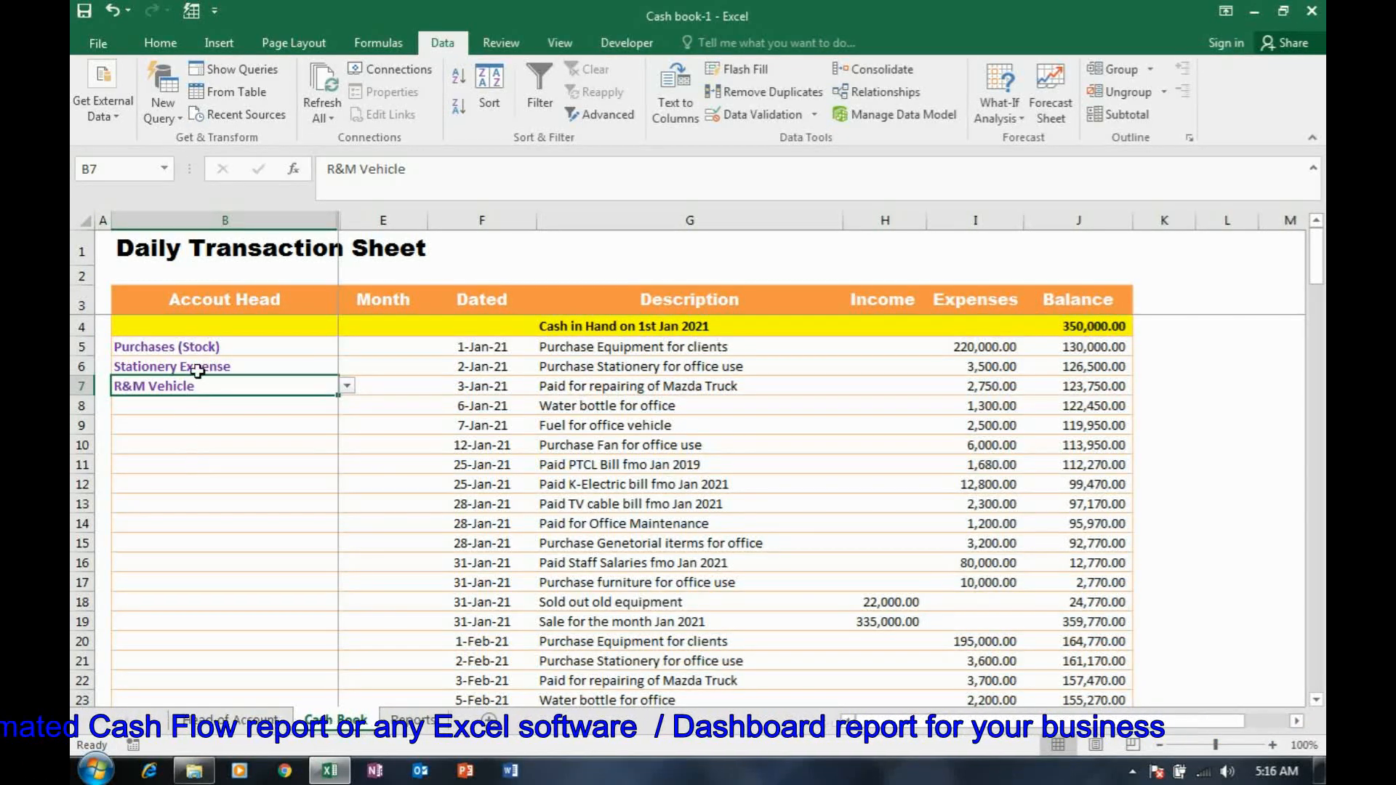
- Begin the Month formula in E5 with =IF(F5<>"",CHOOSE(MONTH(F5), so the month is derived from the transaction date
left_click(405, 354)
key("Right")
key("Left")
key("Right")
key("Left")
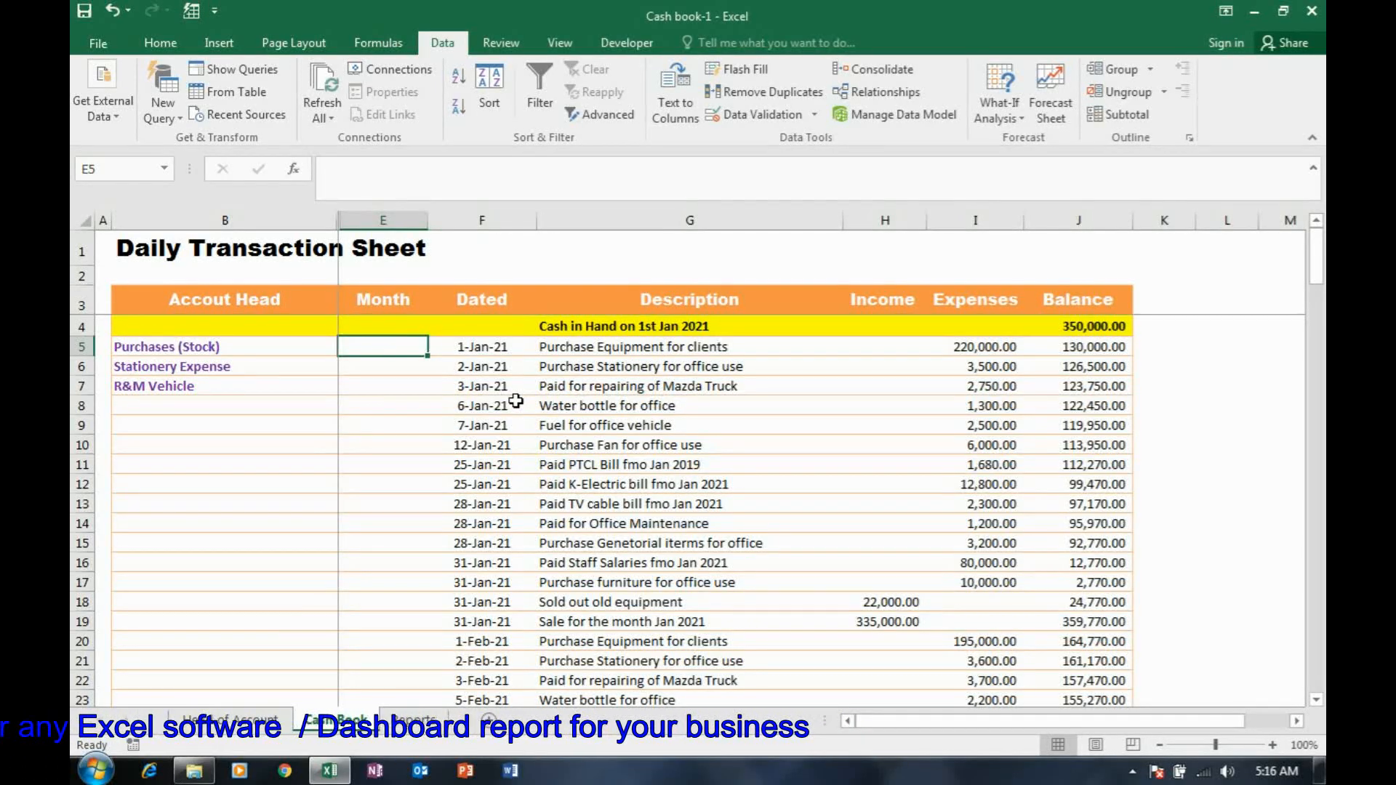
type("=IF(")
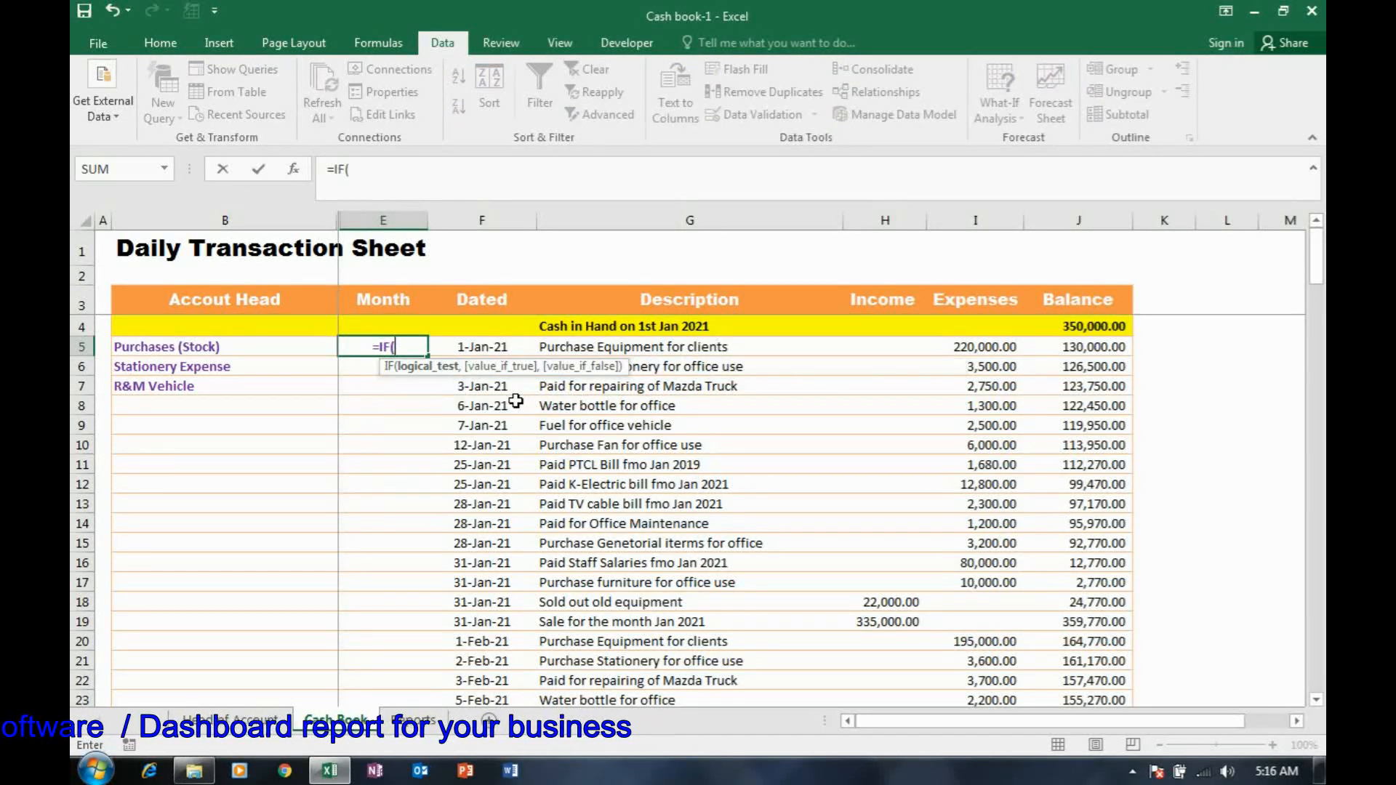
key("Right")
type("<>\"\"")
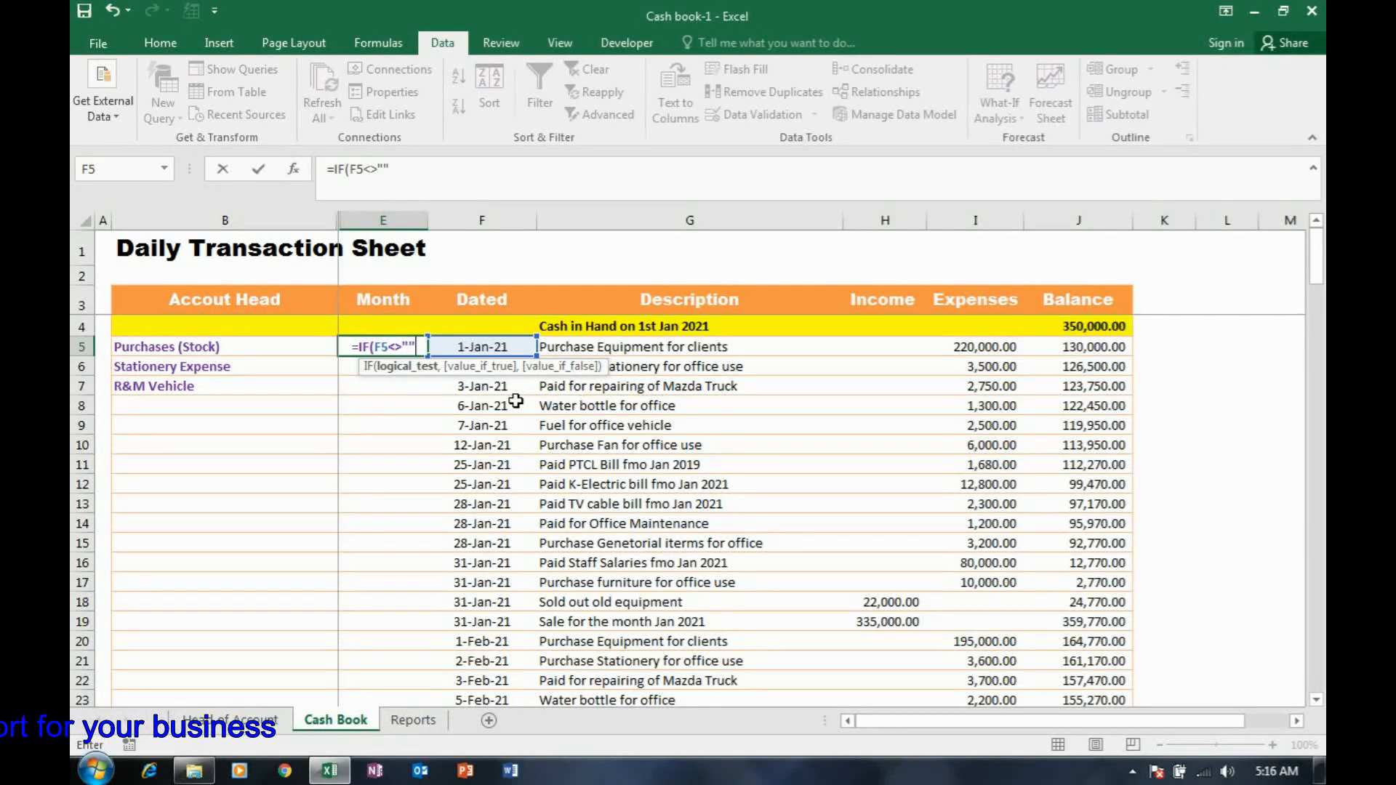
type(",choose(")
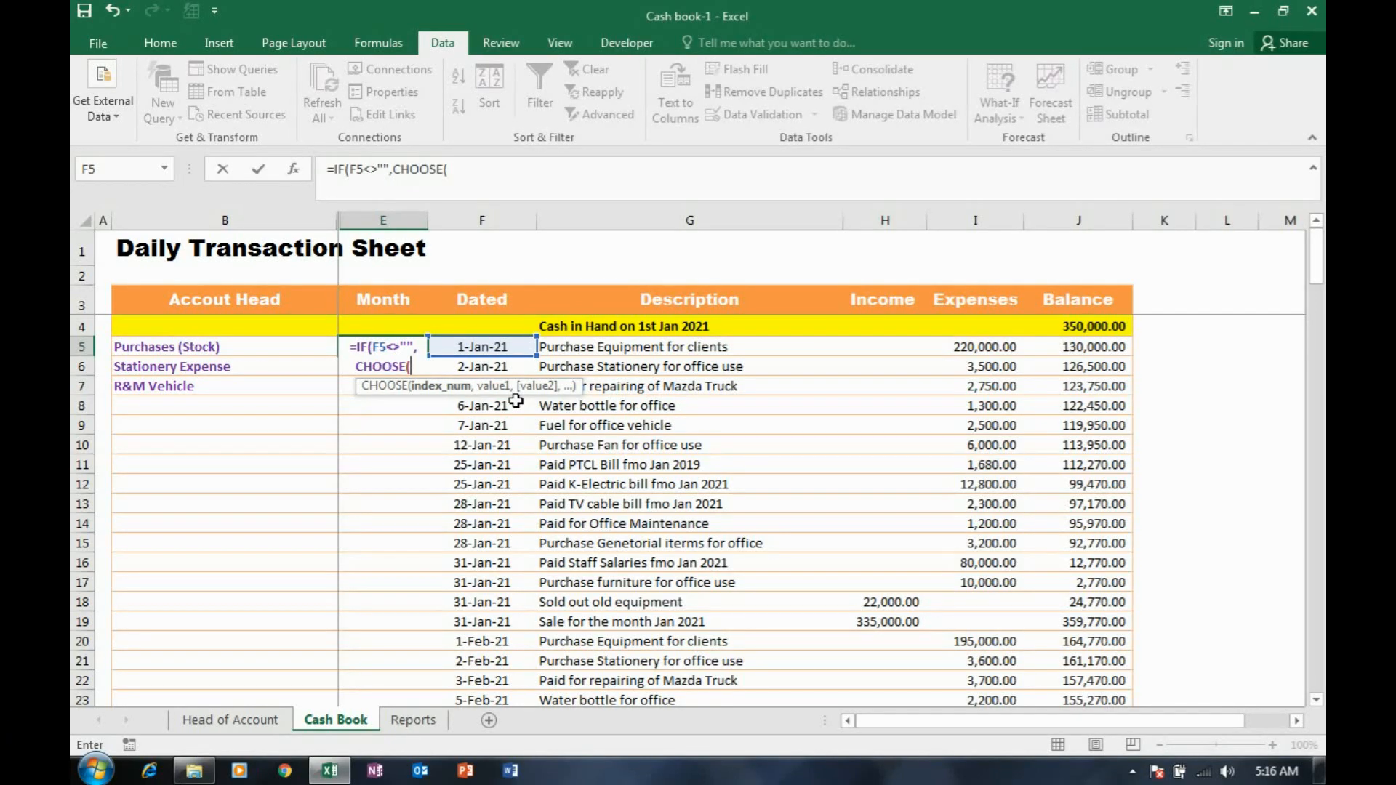
type("month(")
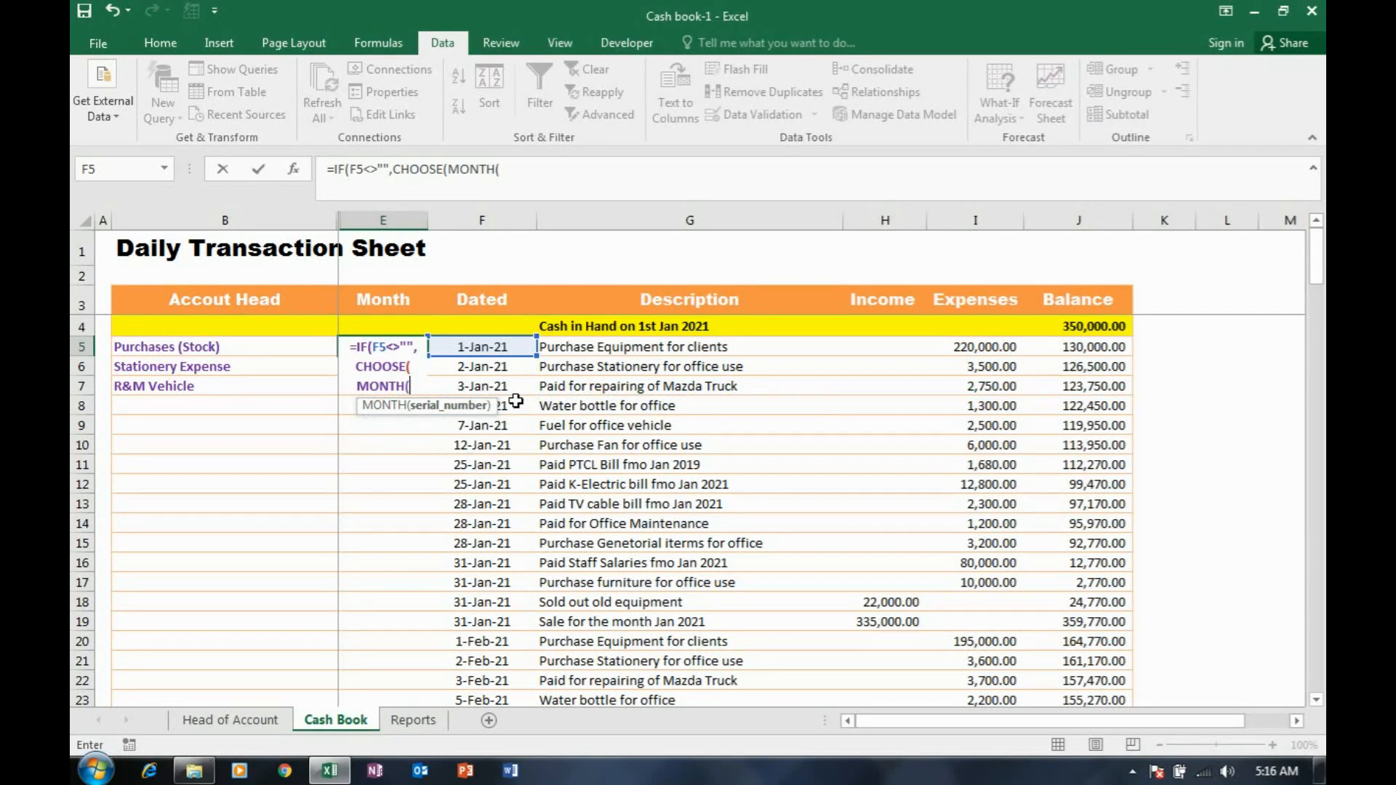
left_click(494, 349)
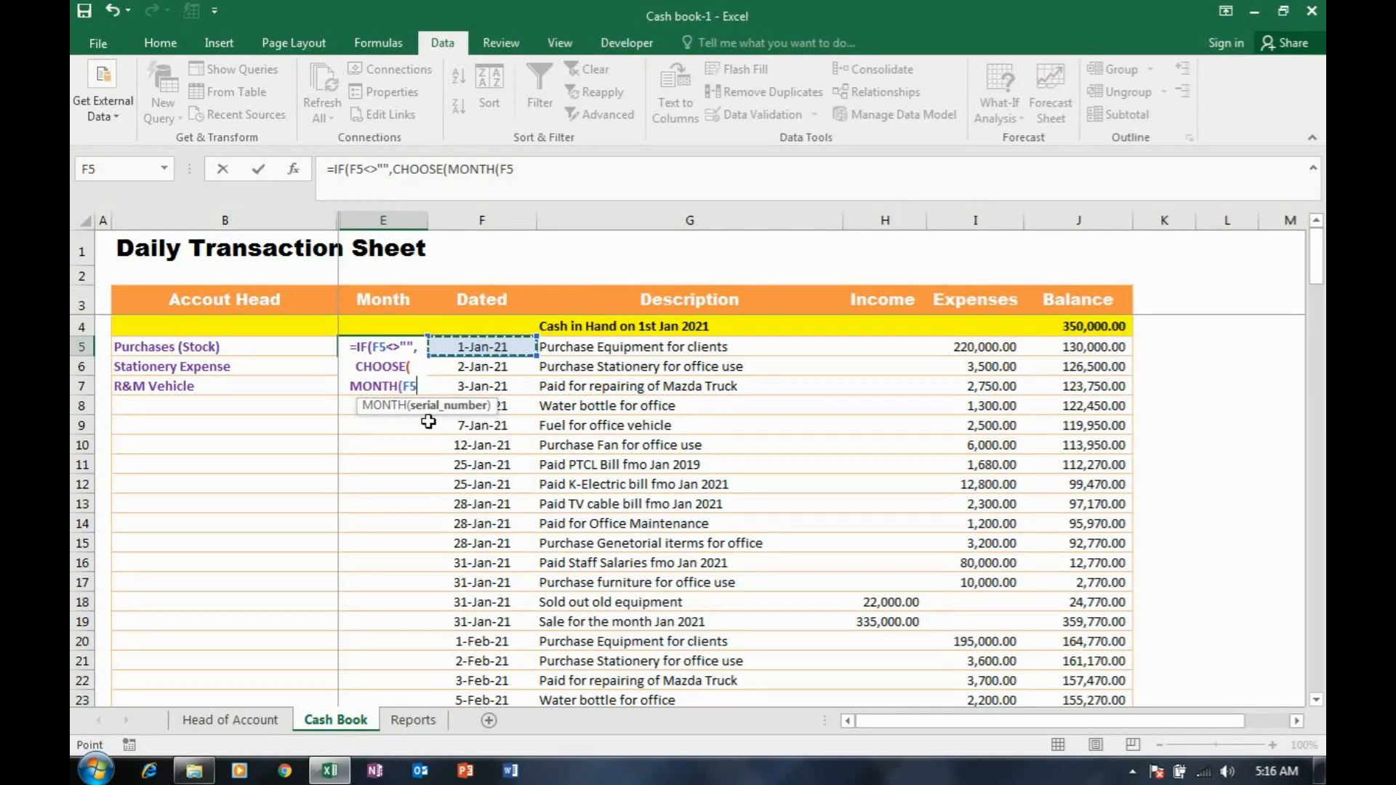
type("),")
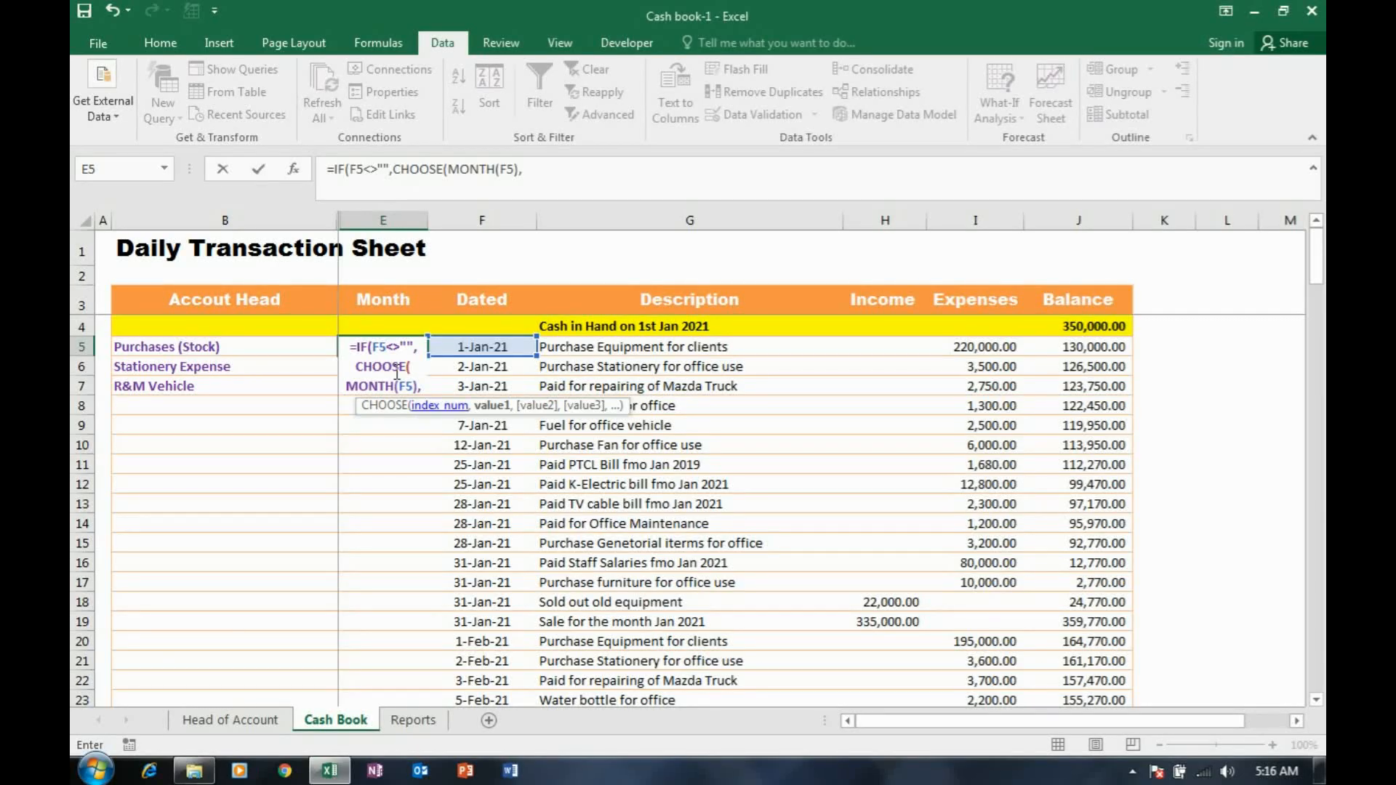
- Supply the abbreviated month names Jan to Dec as the twelve values of the CHOOSE function and enter the formula in E5
left_click(294, 171)
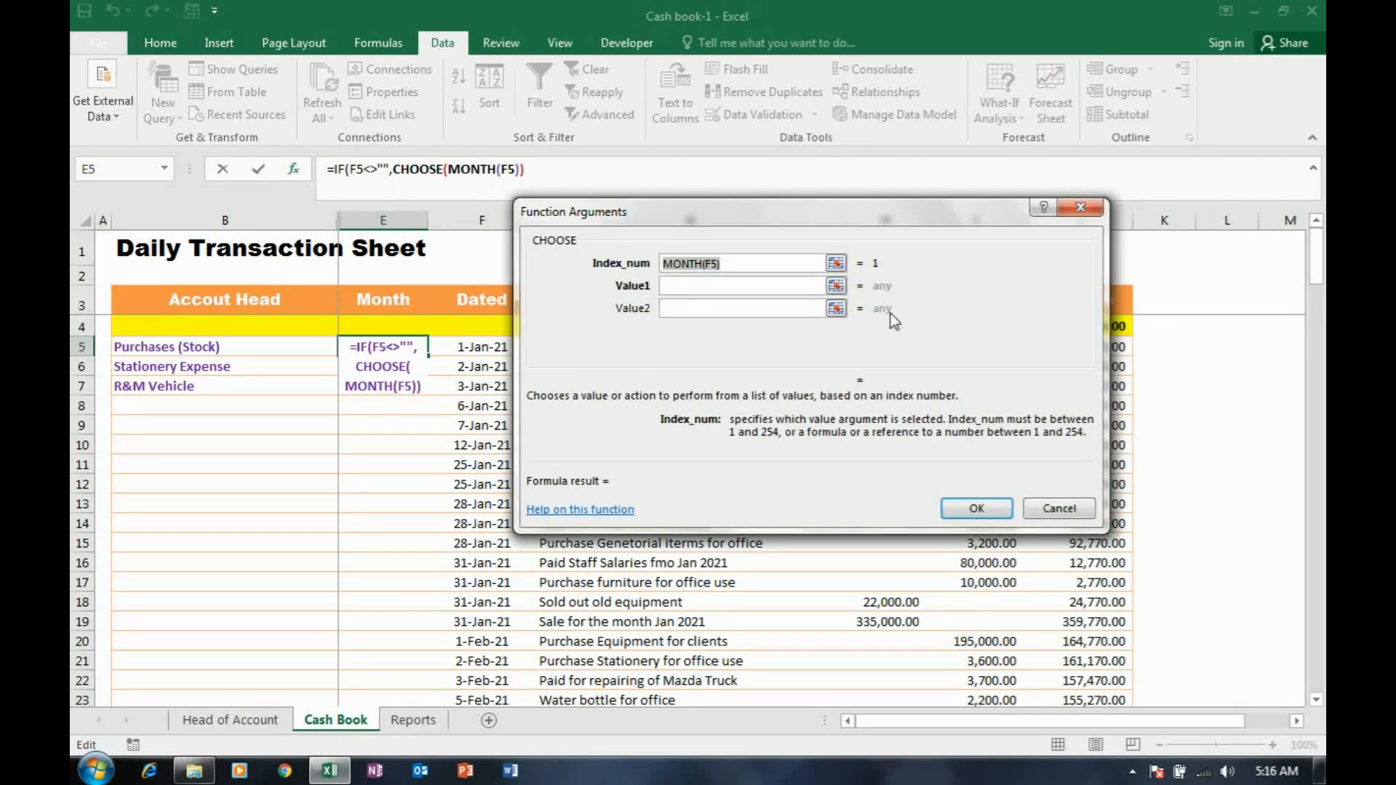
left_click(713, 286)
type("Jan")
key("Tab")
type("Feb")
key("Tab")
type("Mar")
key("Tab")
type("Apr")
key("Tab")
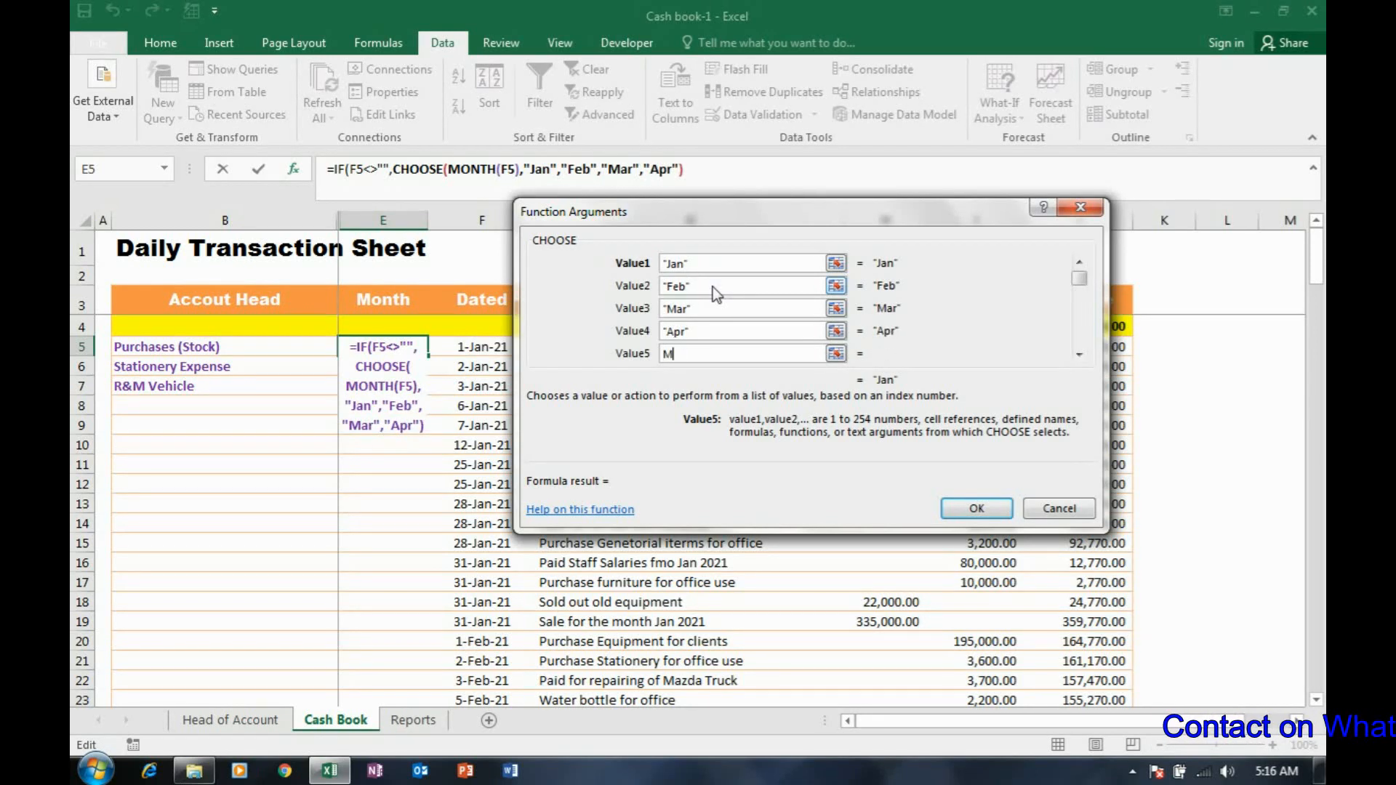
type("Jun")
key("Tab")
type("Jul")
key("Tab")
type("Aug")
key("Tab")
type("Sep\",\"Oct")
key("Tab")
type("Nov")
key("Tab")
type("Dec")
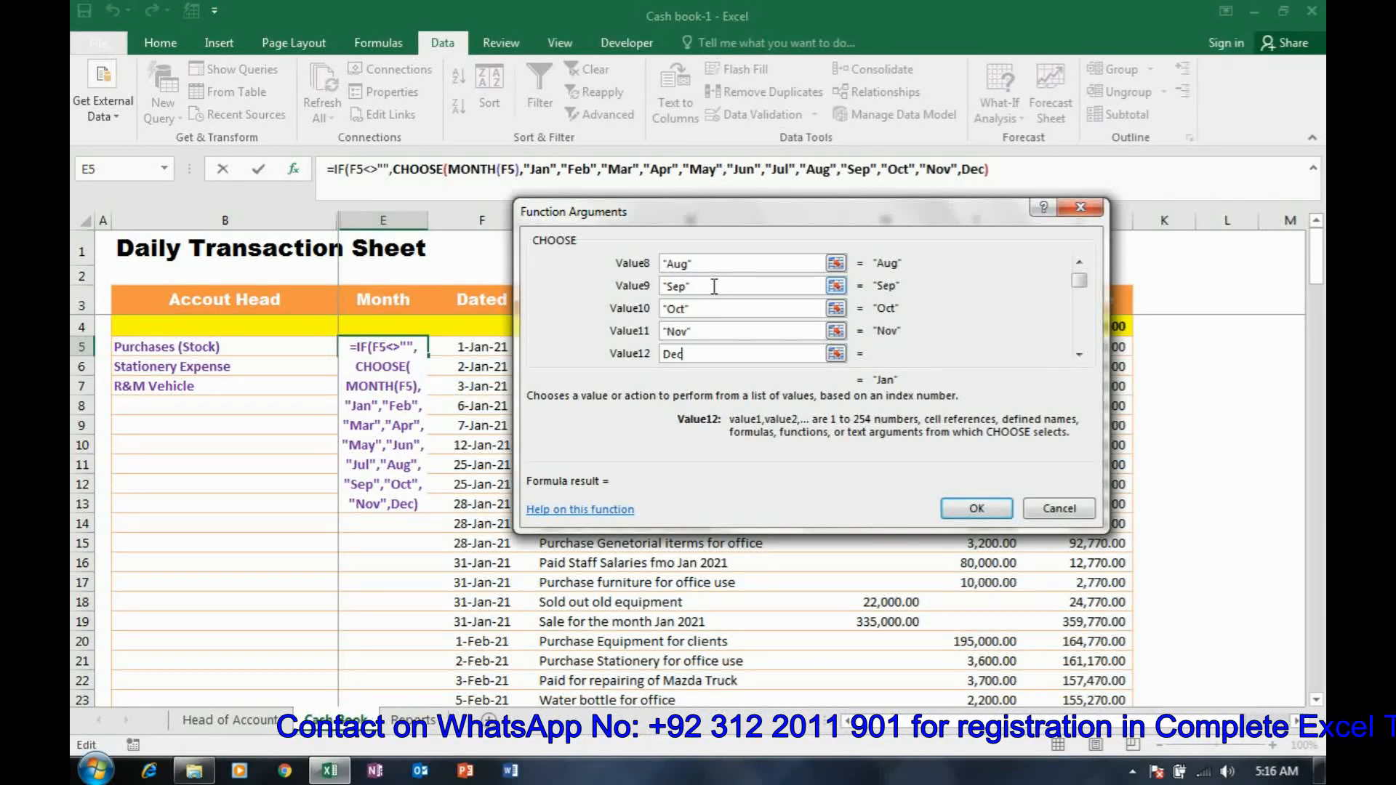
left_click(977, 509)
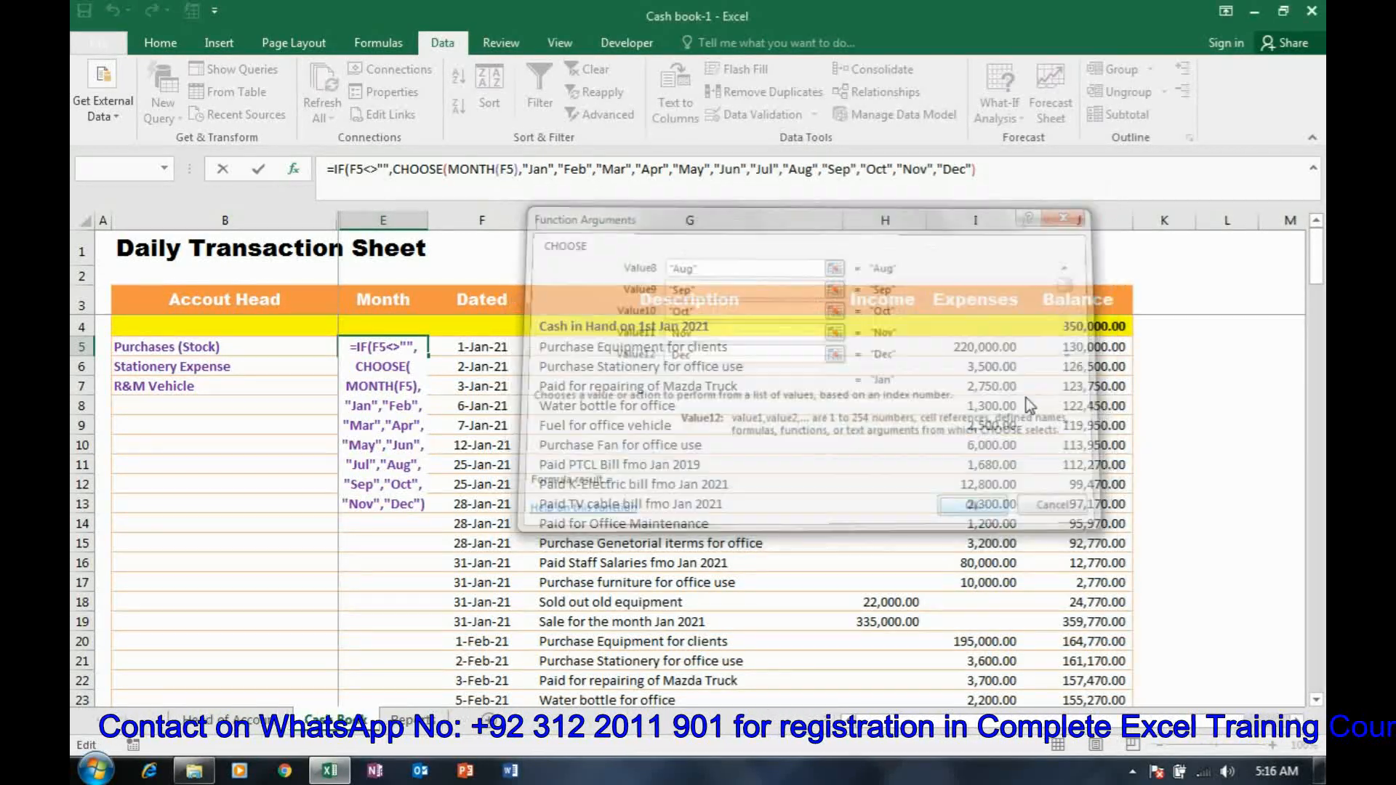
key("Return")
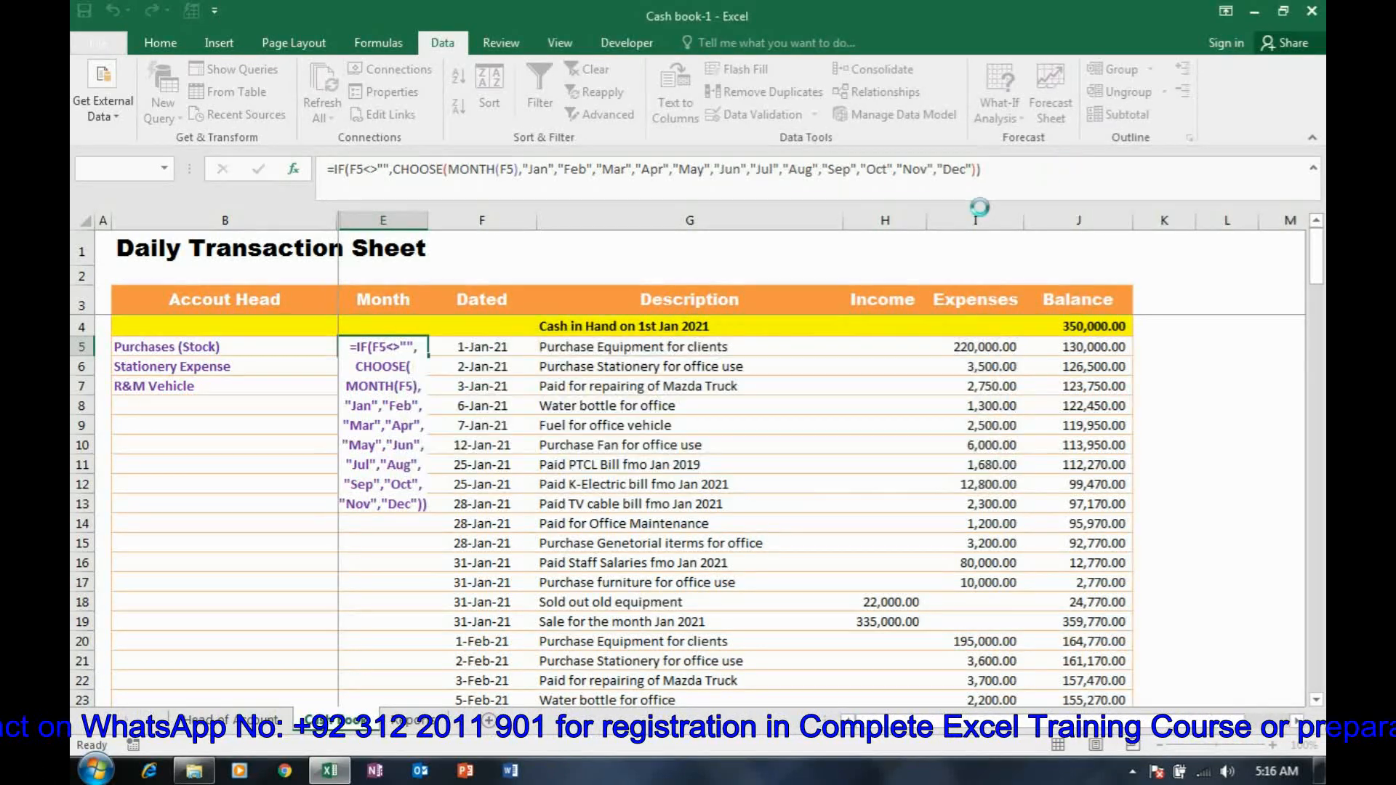
- Add "" as the IF function's value-if-false in E5 and copy the formula down the Month column through row 166
left_click(1005, 177)
key("BackSpace")
type(",")
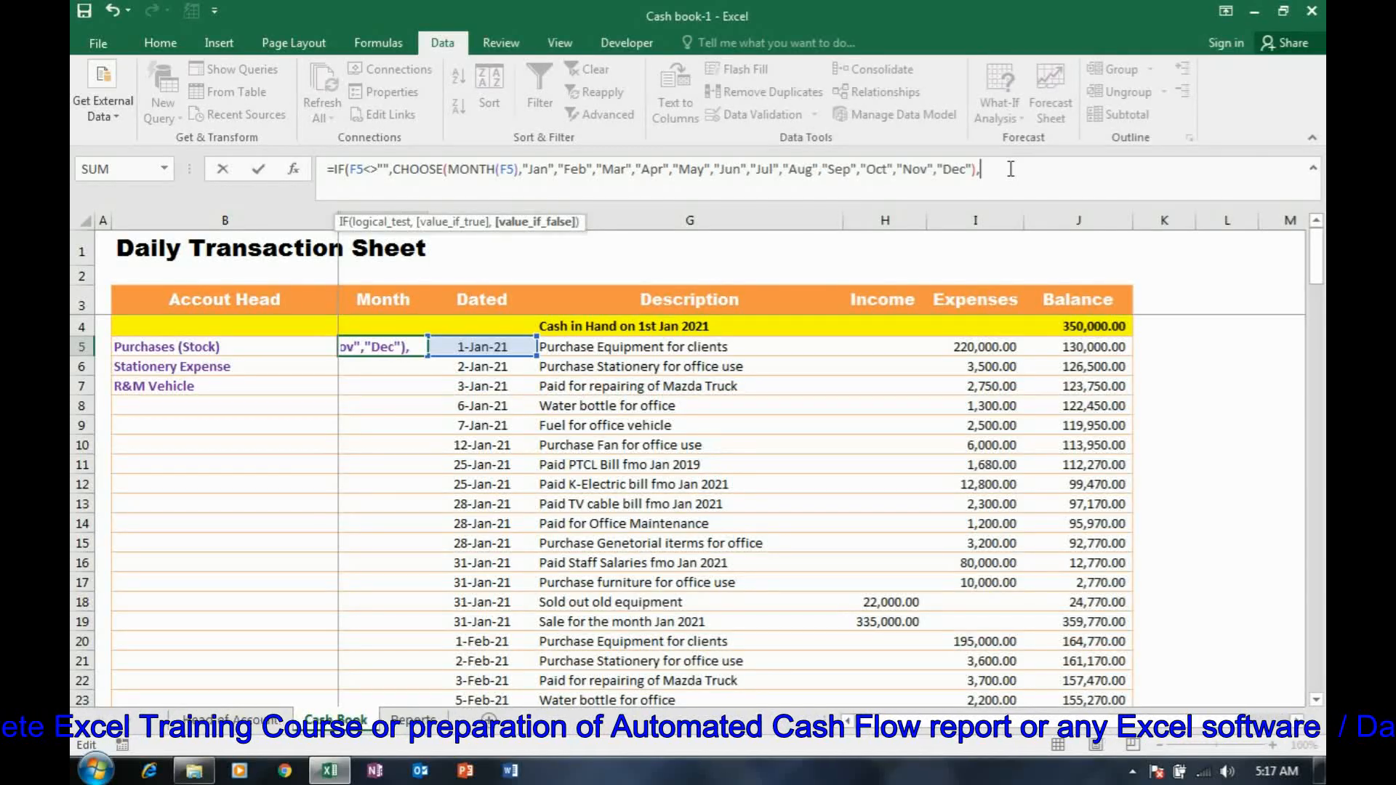
type("\"\"")
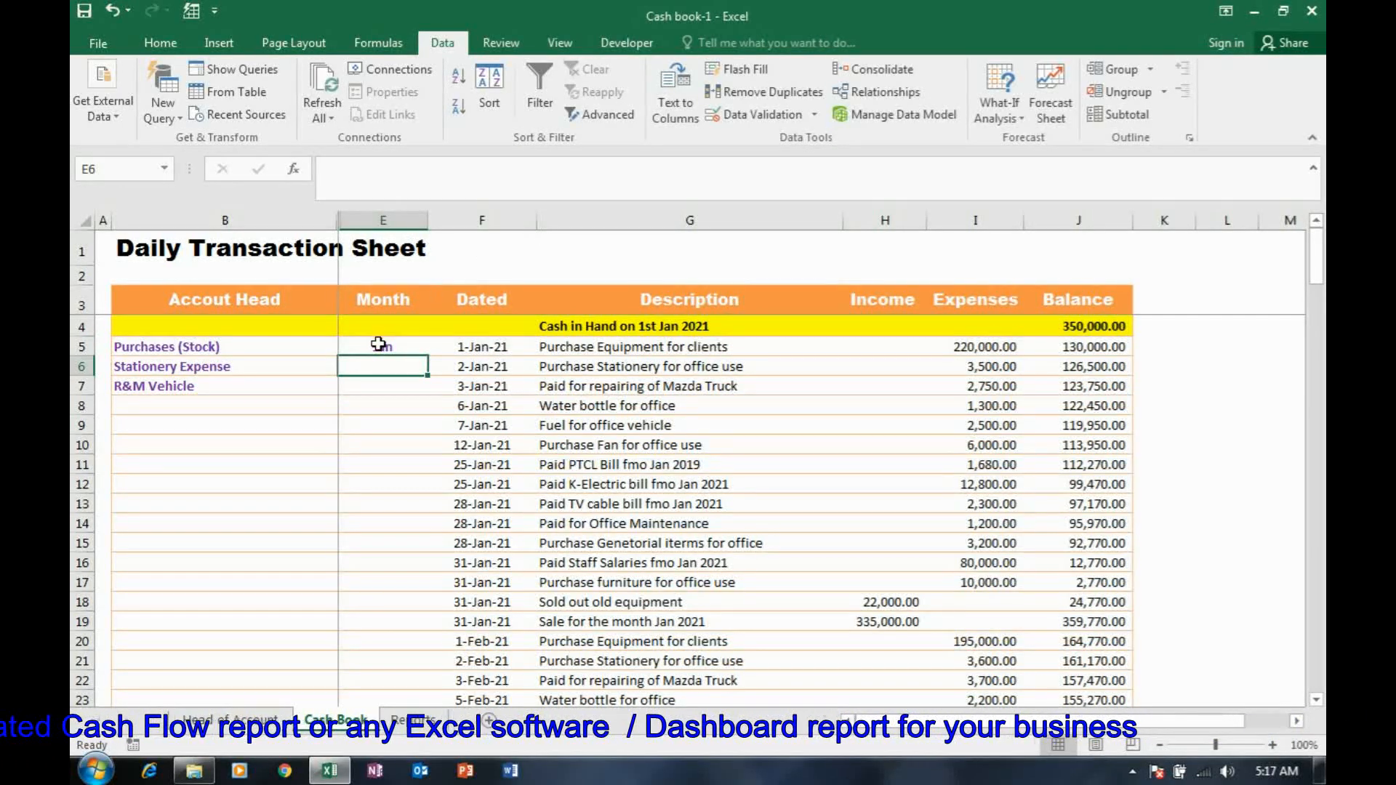
mouse_move(430, 356)
left_mouse_down()
mouse_move(440, 772)
mouse_move(407, 218)
mouse_move(445, 265)
mouse_move(430, 351)
left_mouse_up()
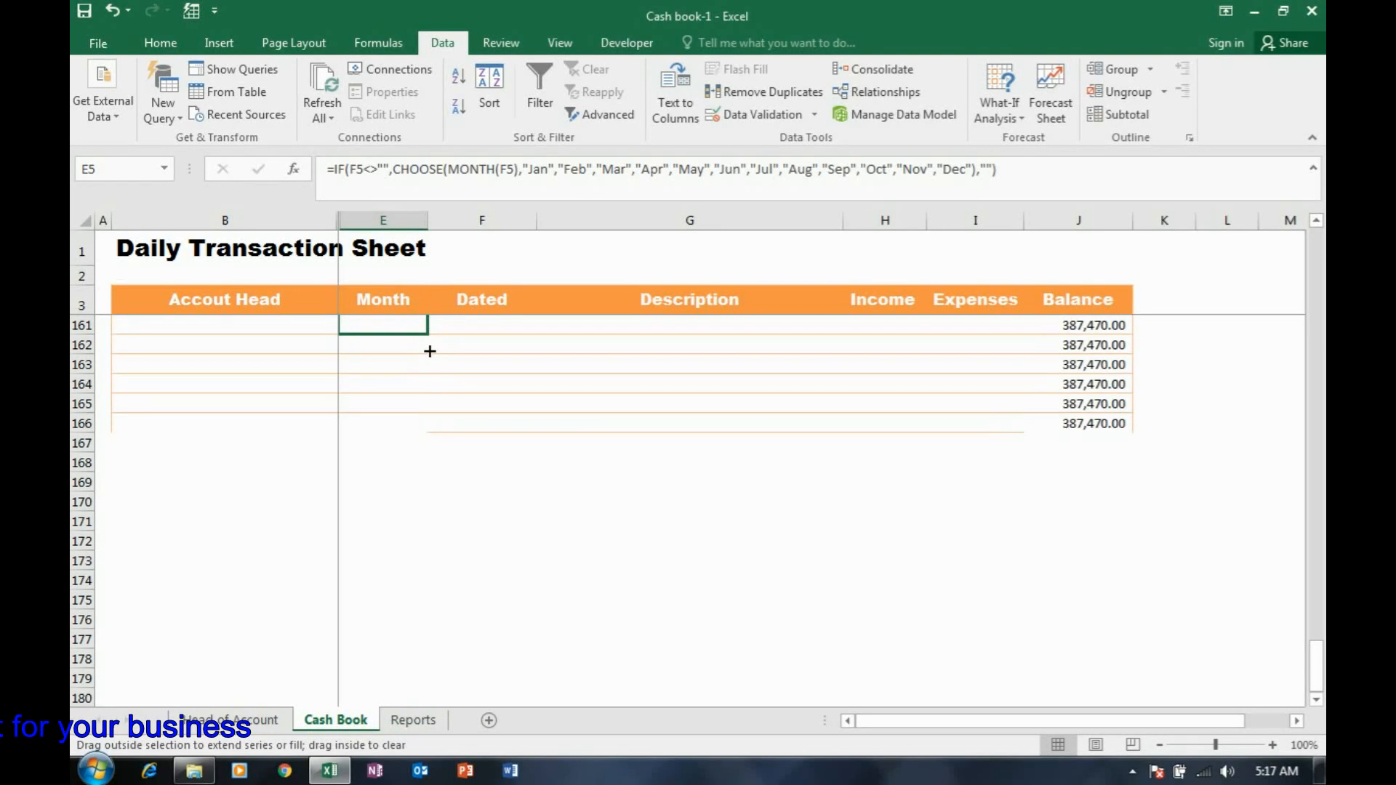
left_click_drag(426, 433, 426, 433)
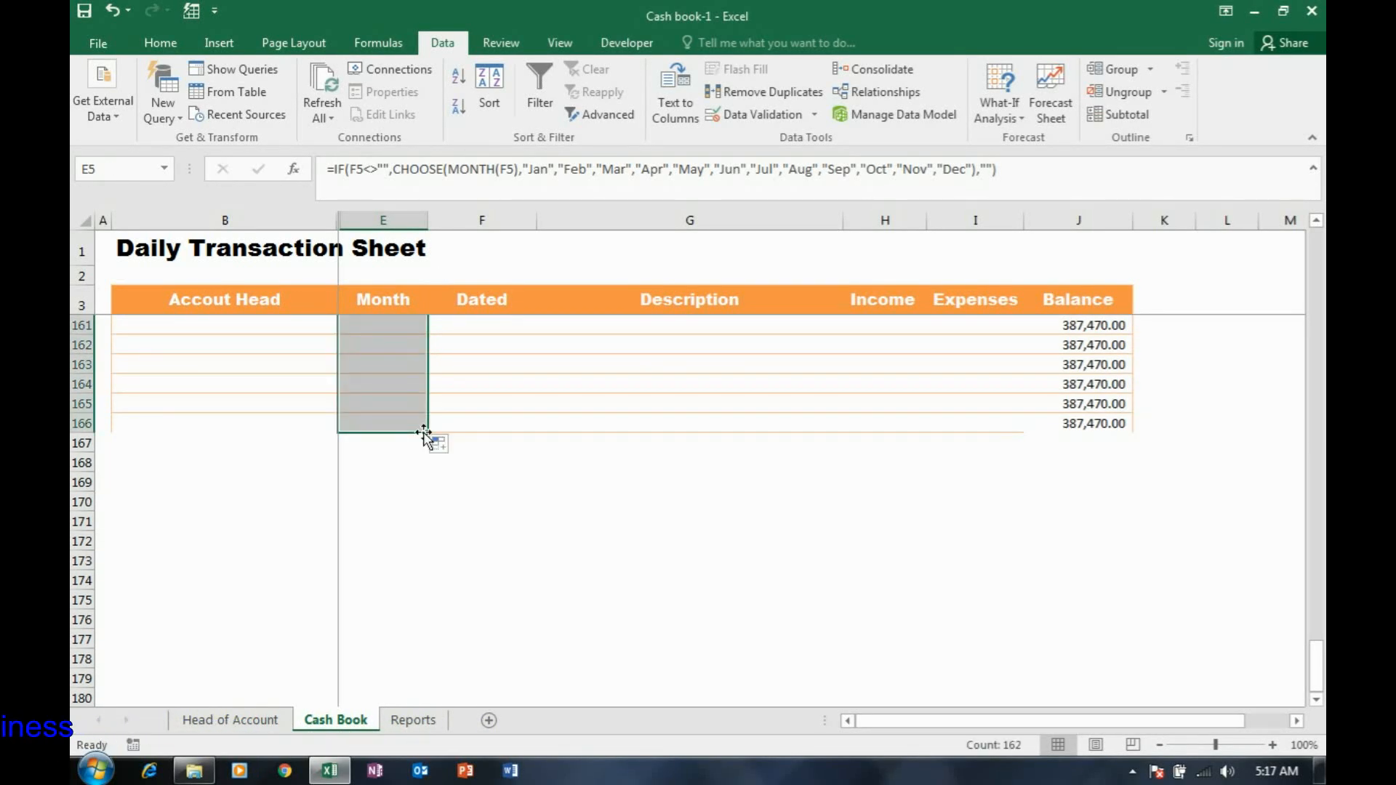
- Examine the filled Month column against the transaction dates from the beginning of the Cash Book sheet
key("ctrl+Home")
key("Down")
key("Down")
key("Down")
key("Down")
key("Down")
key("Down")
key("Down")
key("Down")
key("Down")
key("Down")
key("Down")
key("Down")
key("Down")
key("Down")
key("Down")
key("Down")
key("Down")
key("Down")
key("Down")
key("Down")
key("Down")
key("Up")
key("Up")
key("Up")
key("Up")
key("Up")
- Clear the Sale Income and Other Income formulas for January to December in C5:N6 on the Reports sheet
left_click(413, 720)
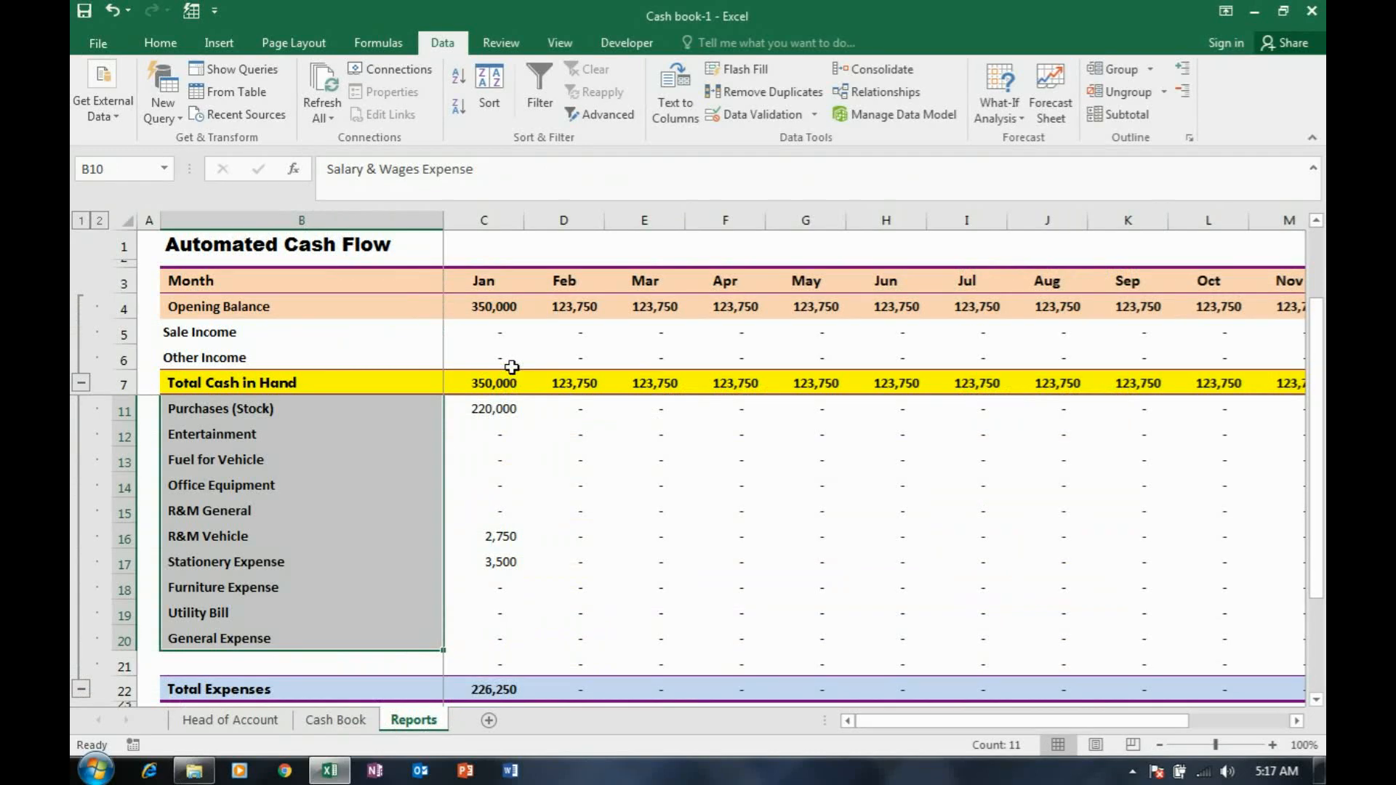
left_click(507, 329)
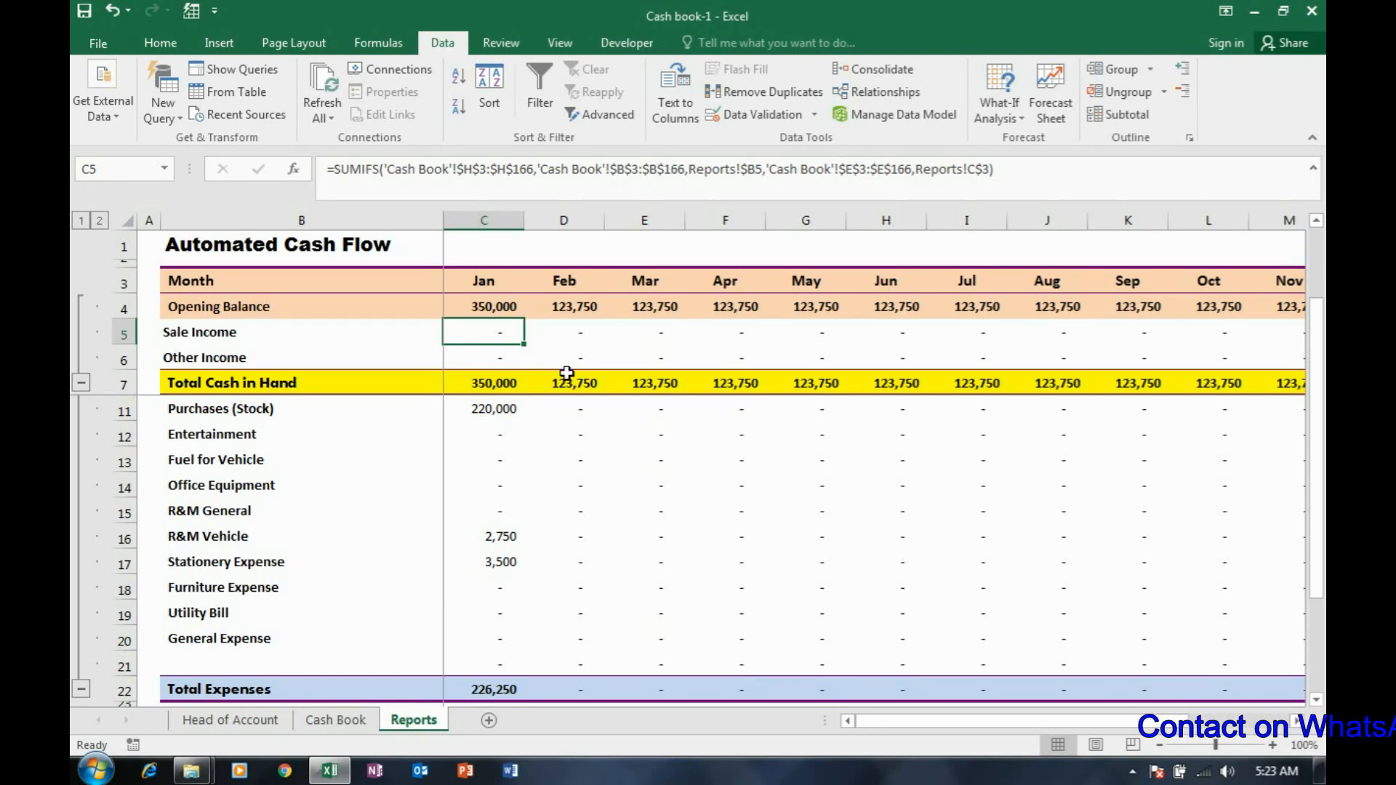
key("shift+Down")
key("shift+Right")
key("shift+Right")
key("shift+Right")
key("shift+Right")
key("shift+Right")
key("shift+Right")
key("shift+Right")
key("shift+Right")
key("shift+Right")
key("shift+Right")
key("shift+Right")
key("shift+Right")
key("shift+Right")
key("shift+Left")
key("shift+Left")
key("Delete")
- Begin a SUMIFS formula in the January Sale Income cell C5 of the Reports sheet
key("Left")
key("Left")
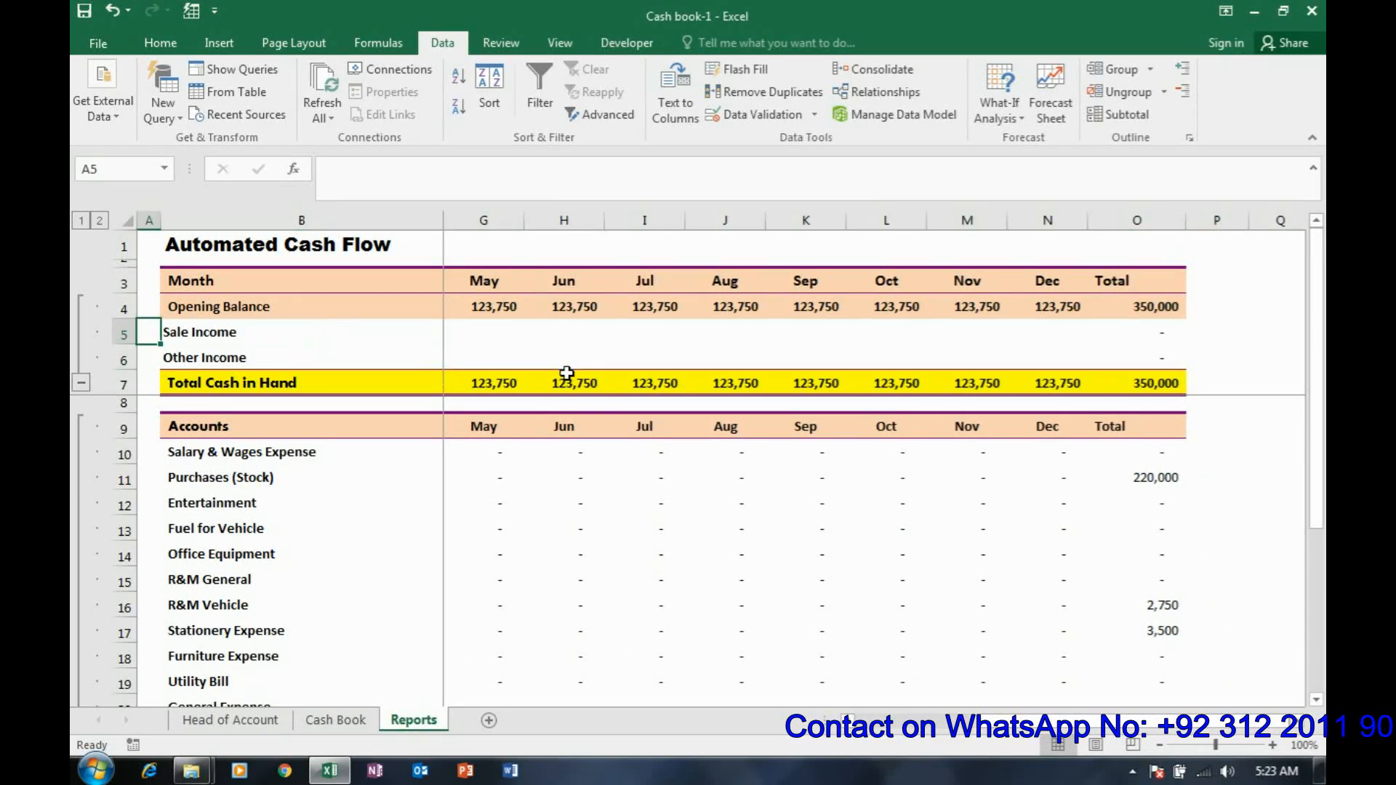
key("Right")
key("Right")
type("=")
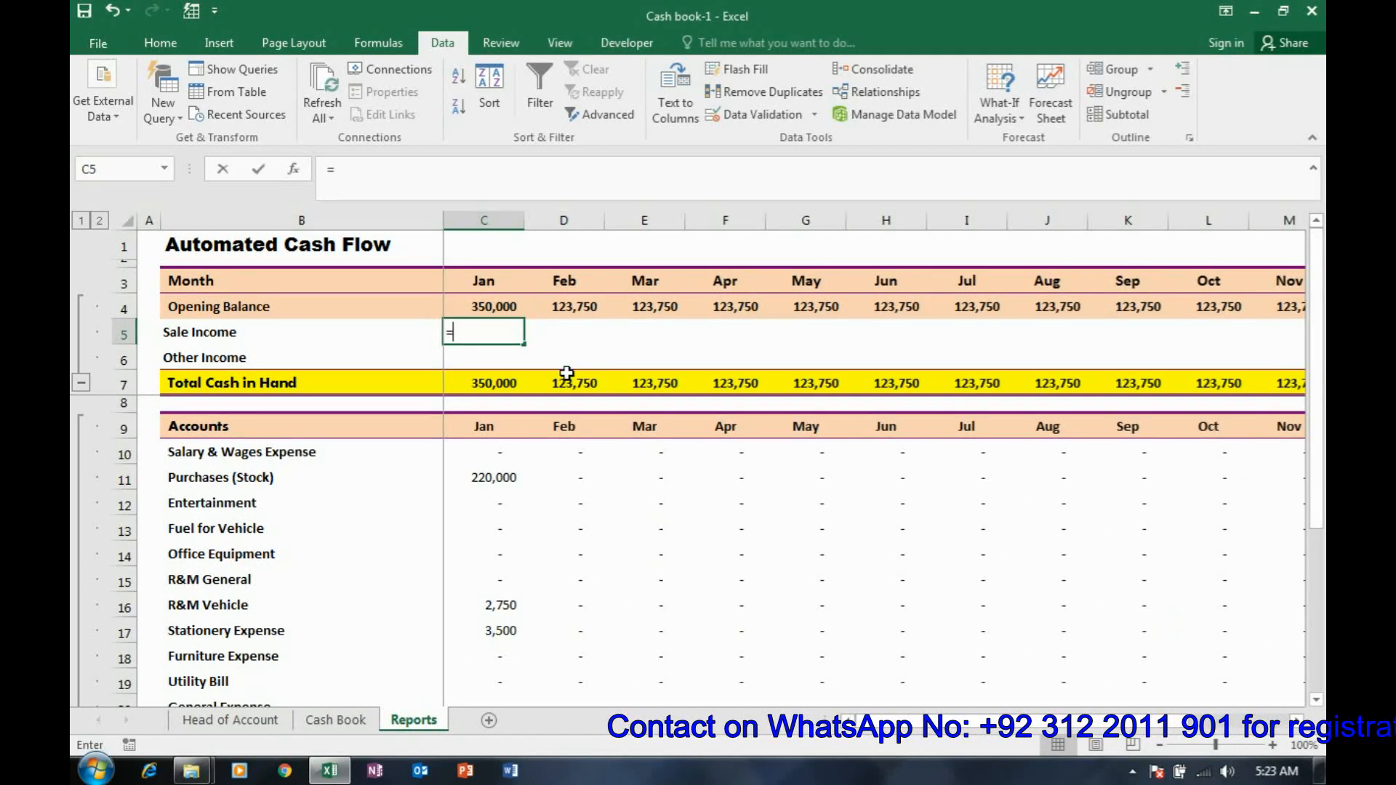
type("sumifs")
key("Tab")
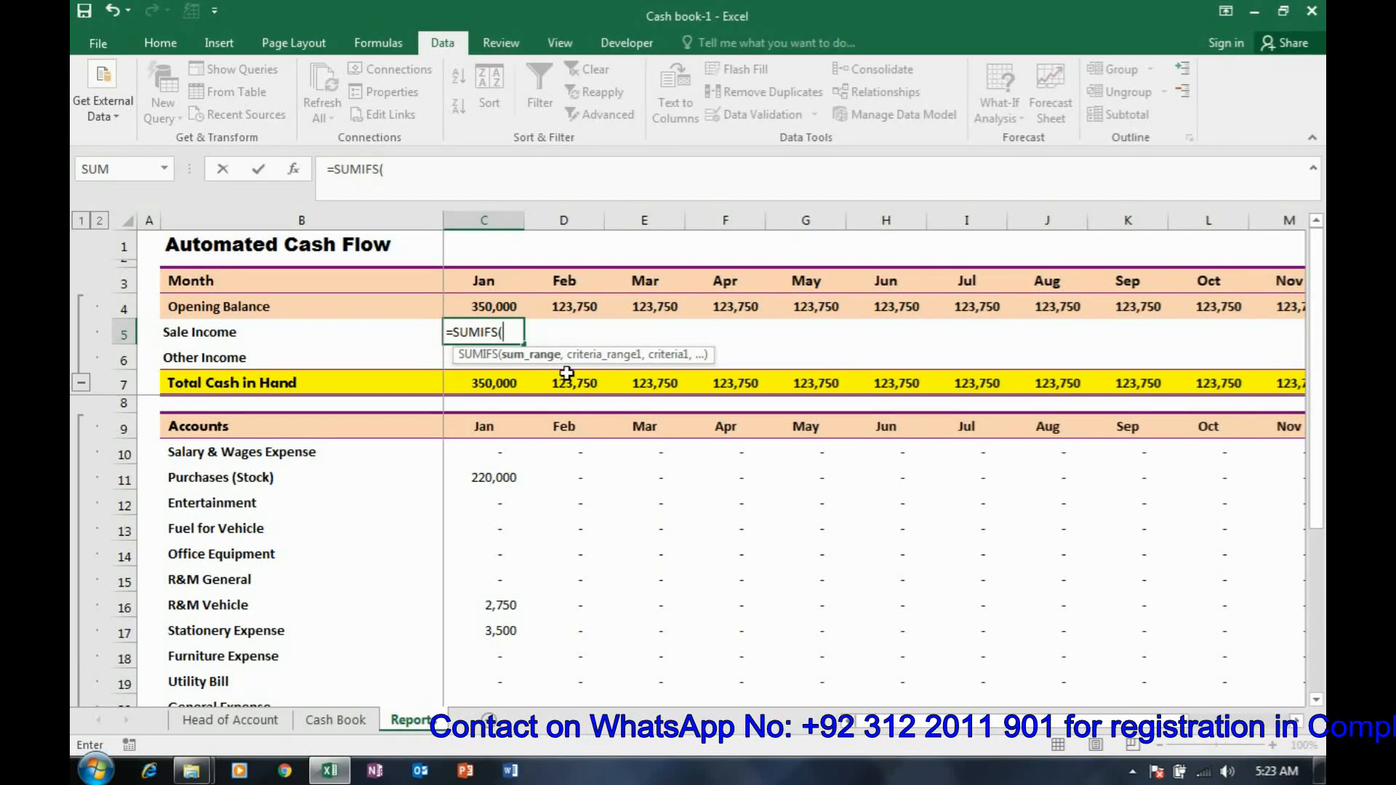
left_click(401, 174)
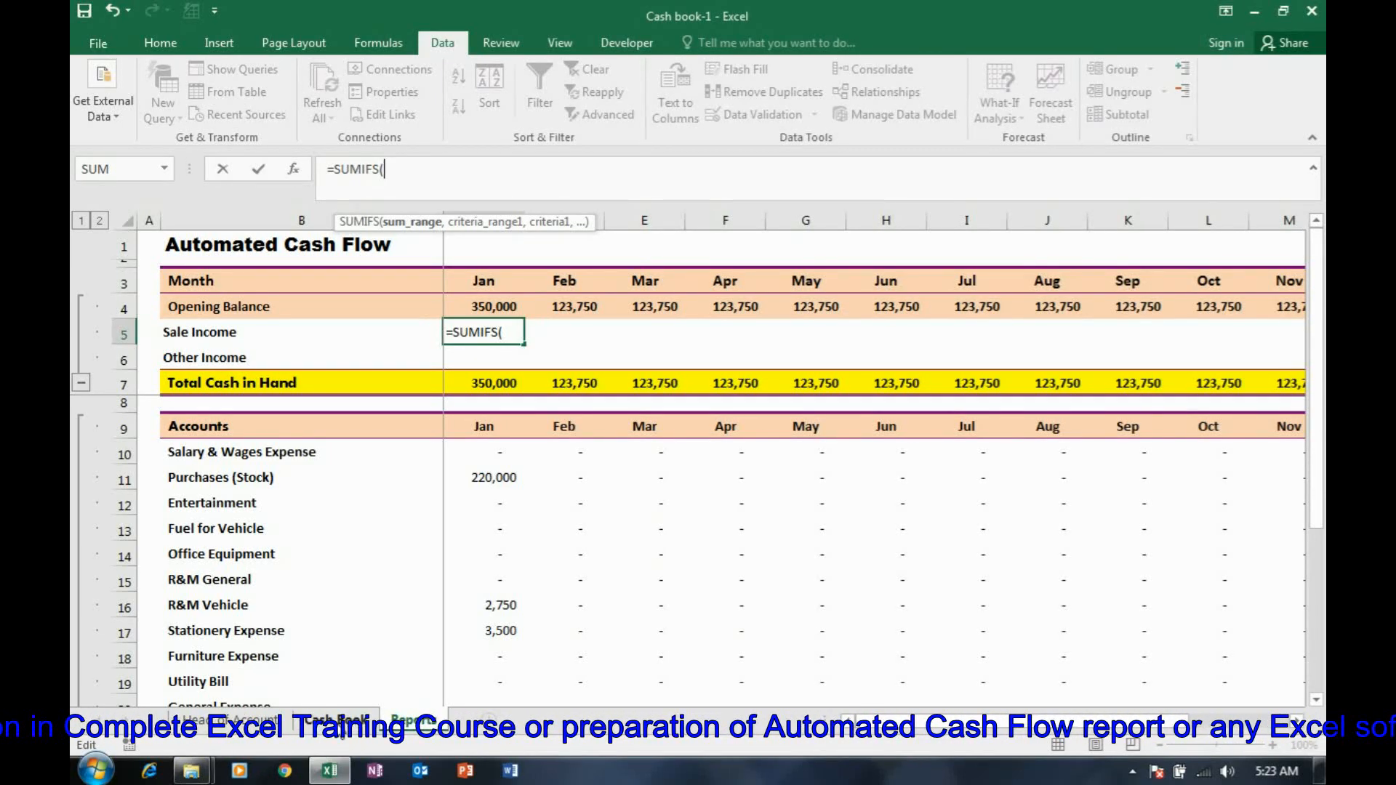
- Supply the Cash Book Income column, from its header to row 166, as the absolute sum range $H$3:$H$166
left_click(337, 722)
left_click(900, 304)
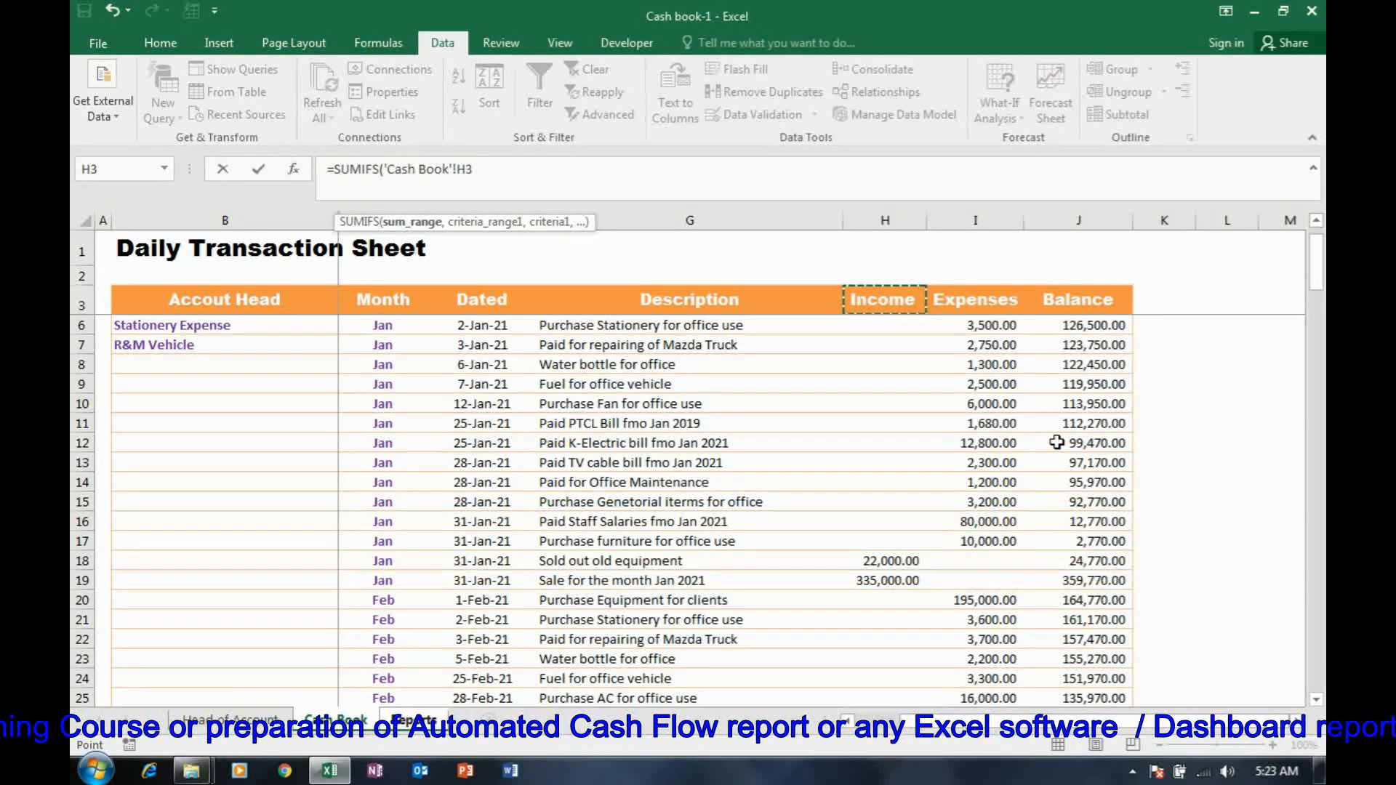
key("shift+Down")
key("shift+Down")
key("shift+Down")
key("shift+Down")
key("shift+Down")
key("shift+Down")
key("shift+Down")
key("shift+Down")
key("shift+Down")
key("shift+Down")
key("shift+Down")
key("shift+Down")
key("shift+Down")
key("shift+Down")
key("shift+Down")
key("shift+Down")
key("shift+Down")
key("shift+Down")
key("shift+Down")
key("shift+Down")
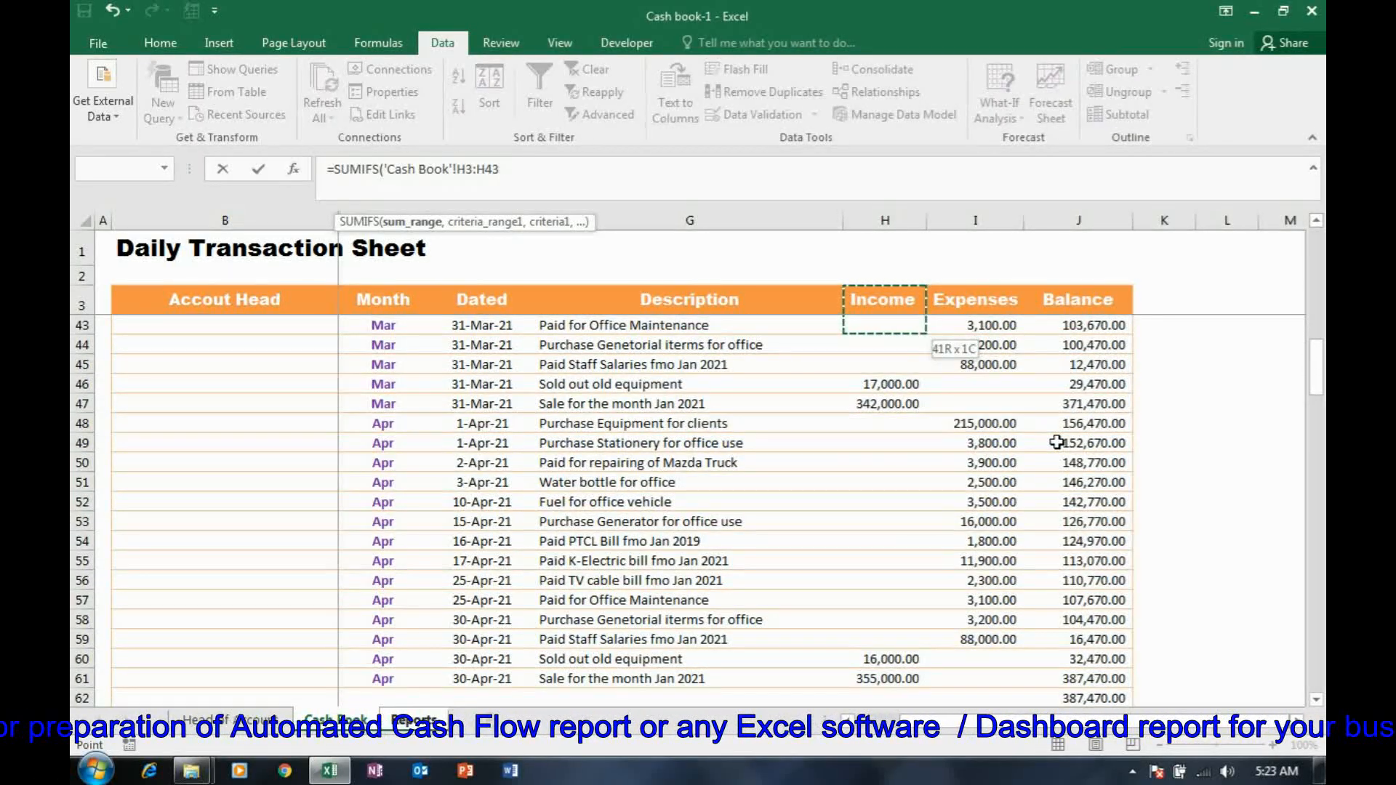
key("shift+Down")
key("shift+Down")
key("shift+Down")
key("shift+Down")
key("shift+Down")
key("shift+Down")
key("shift+Down")
key("shift+Down")
key("shift+Down")
key("shift+Down")
key("shift+Down")
key("shift+Down")
key("shift+Down")
key("shift+Down")
key("shift+Down")
key("shift+Down")
key("shift+Down")
key("shift+Down")
key("shift+Down")
key("shift+Down")
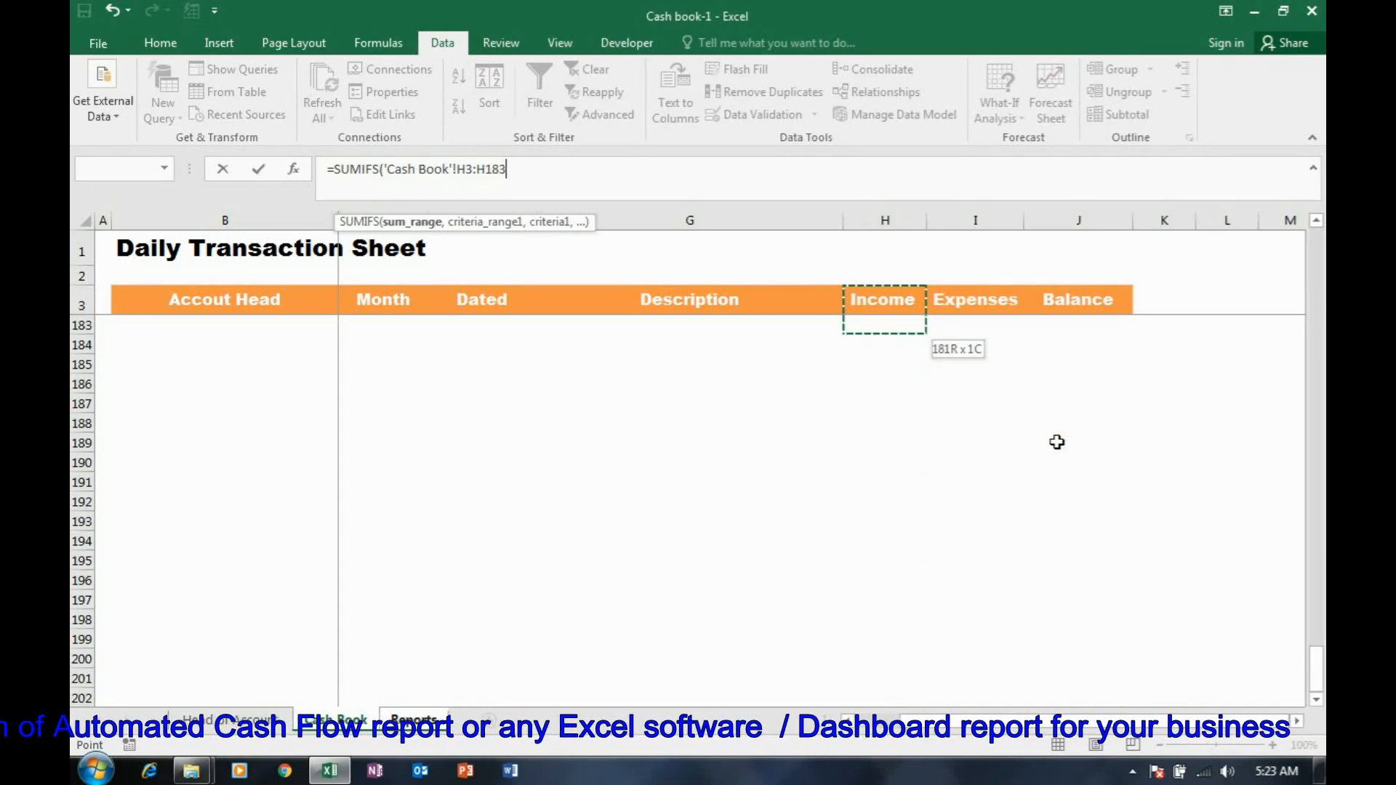
key("shift+Down")
key("shift+Down")
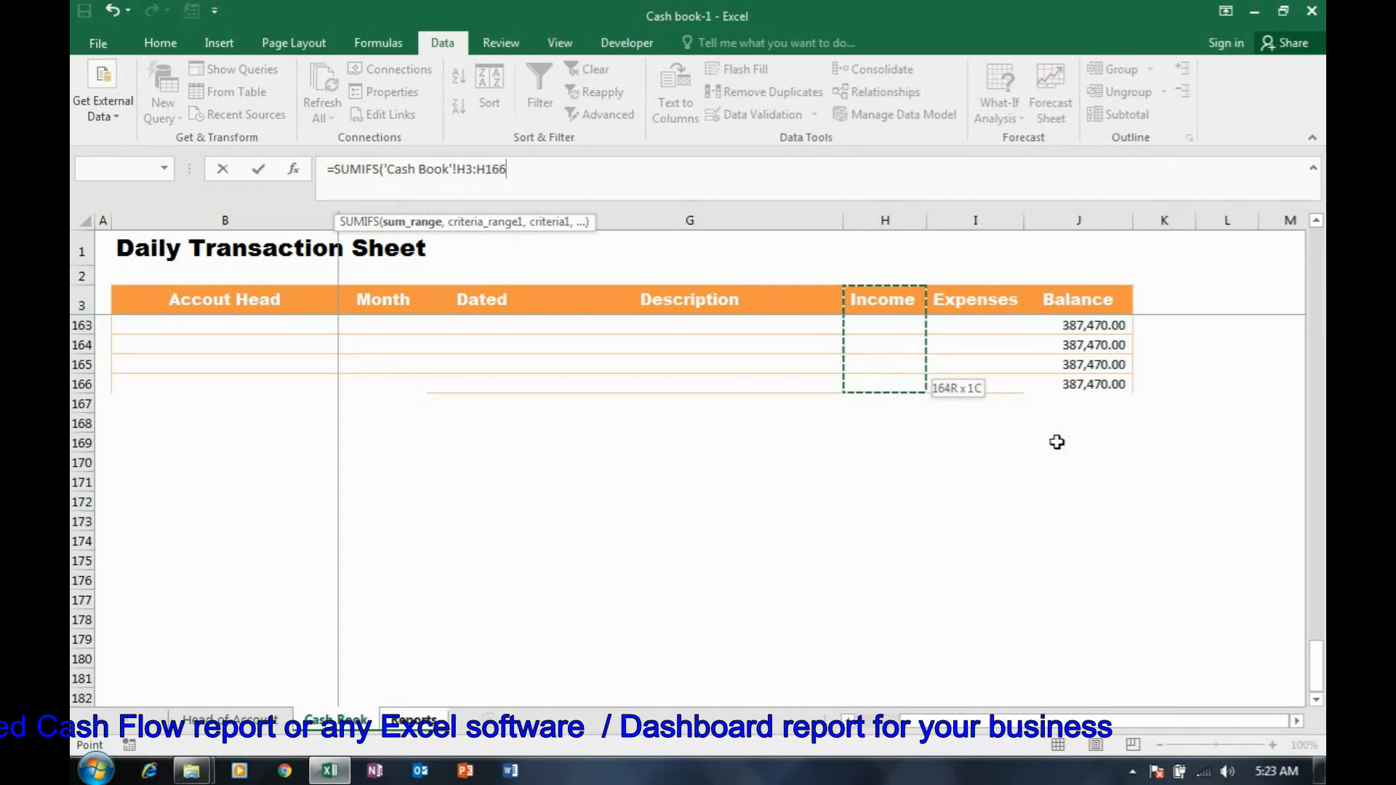
key("shift+Down")
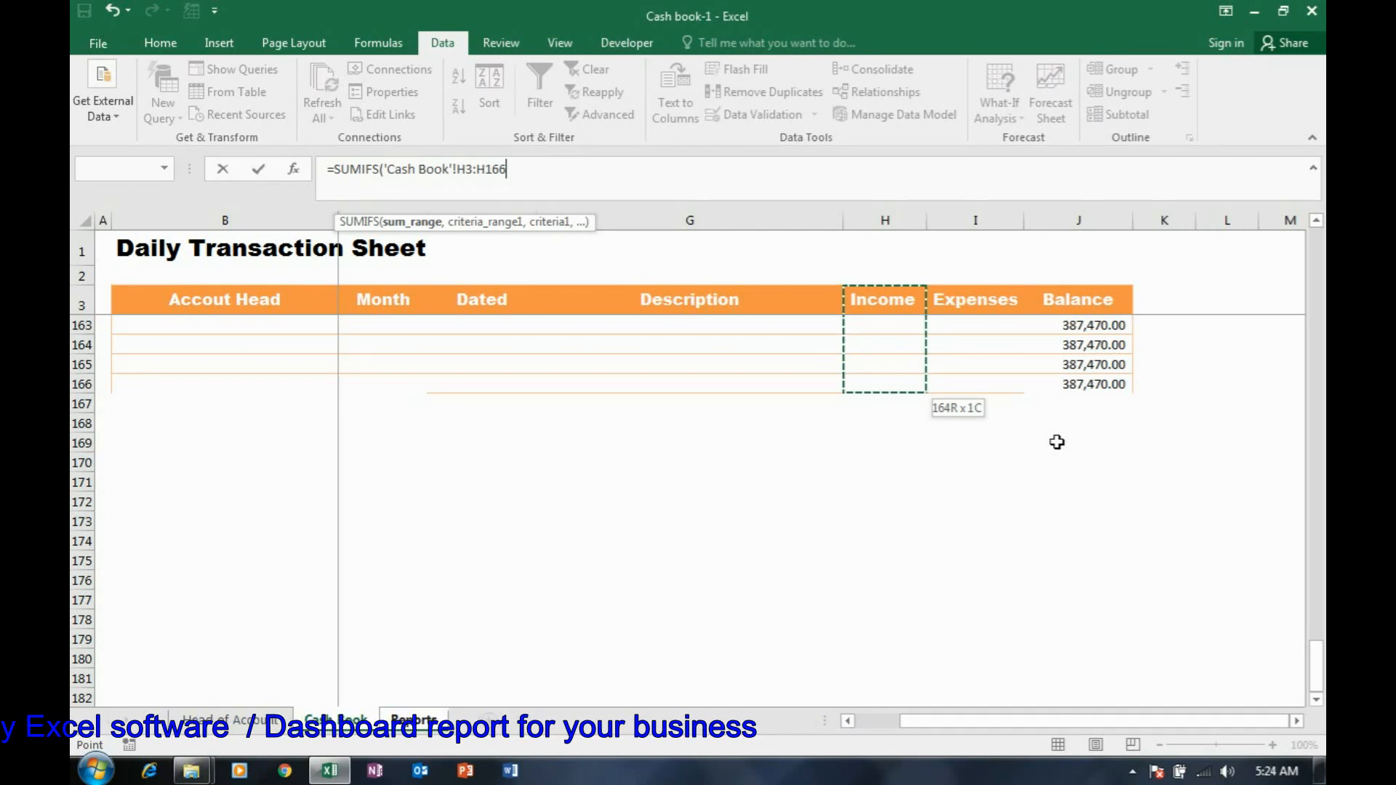
key("F4")
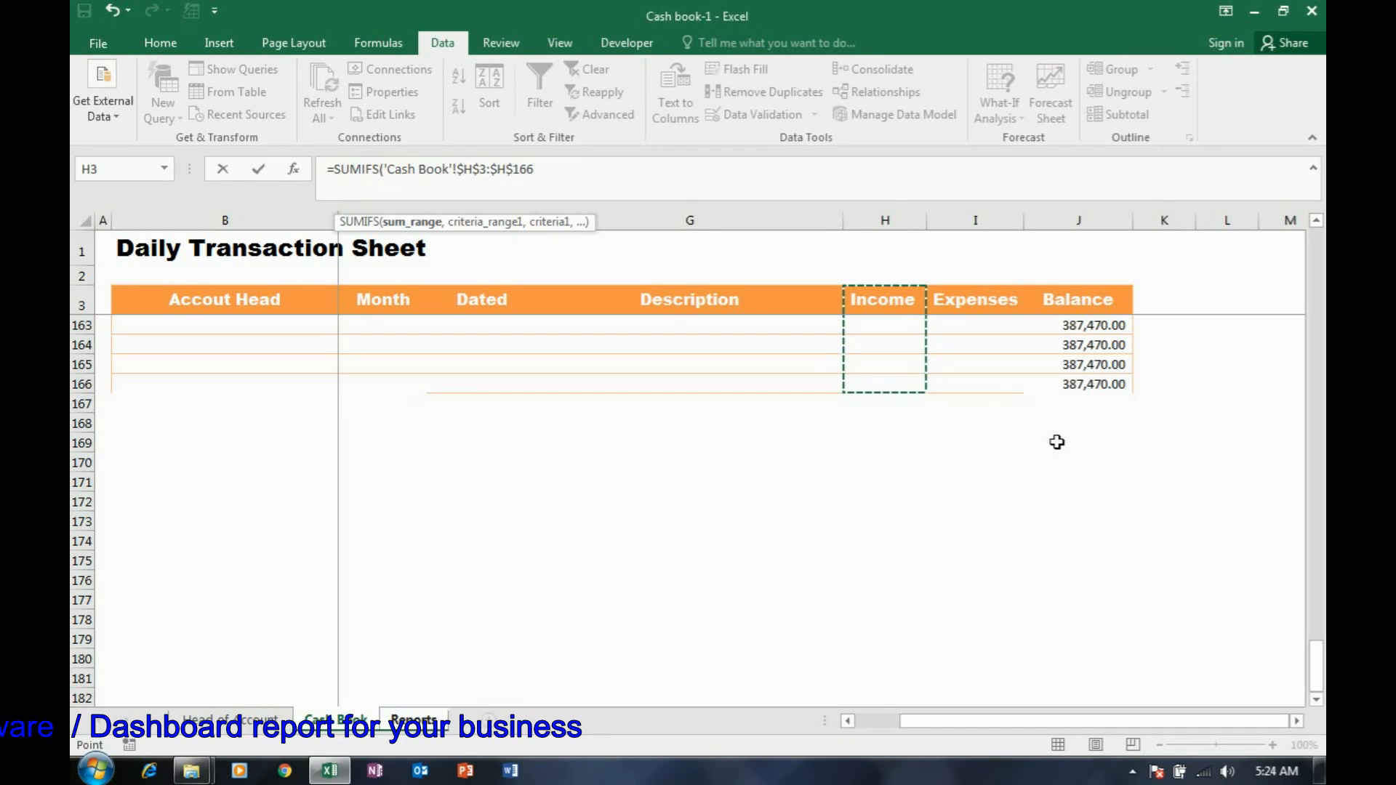
type(",")
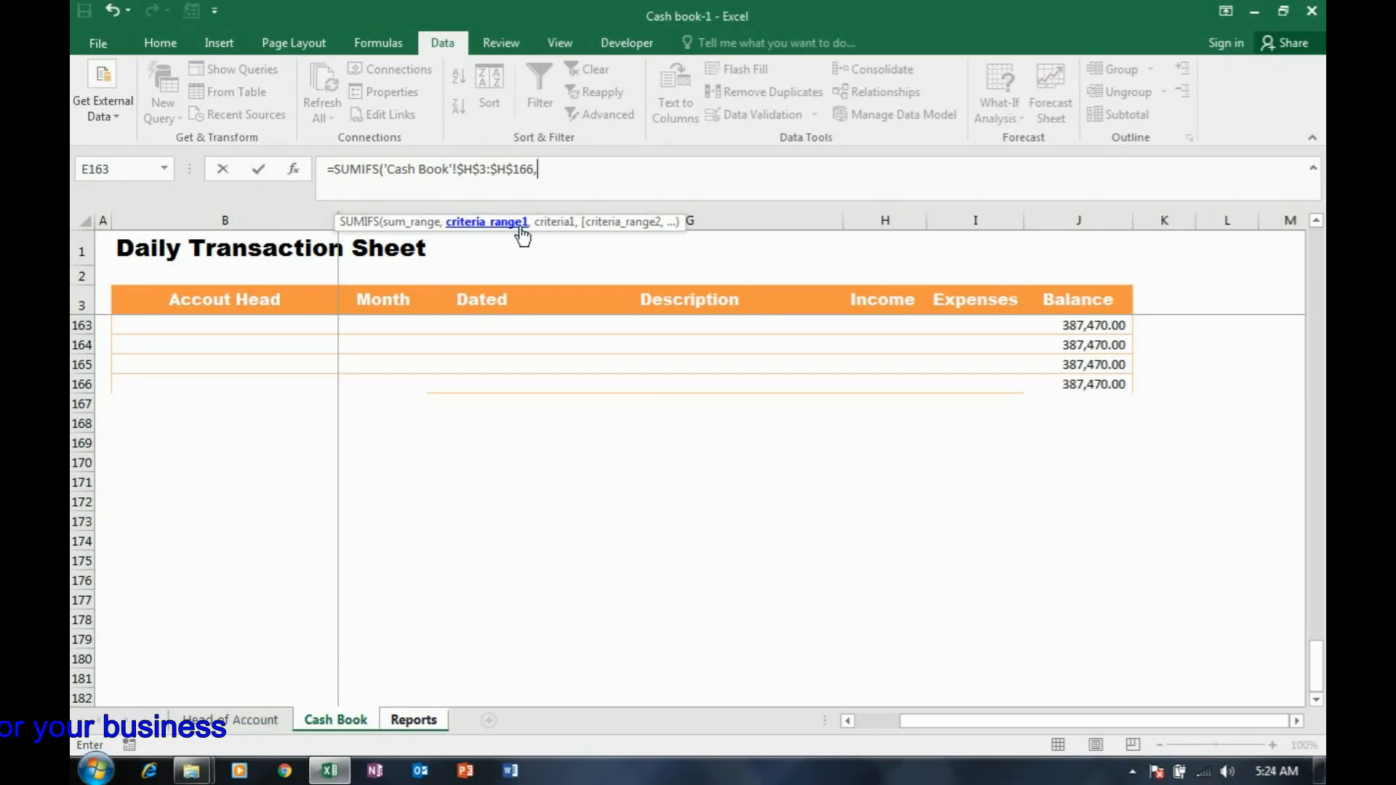
- Supply the Cash Book account head column as the absolute first criteria range $B$3:$B$166
left_click(273, 299)
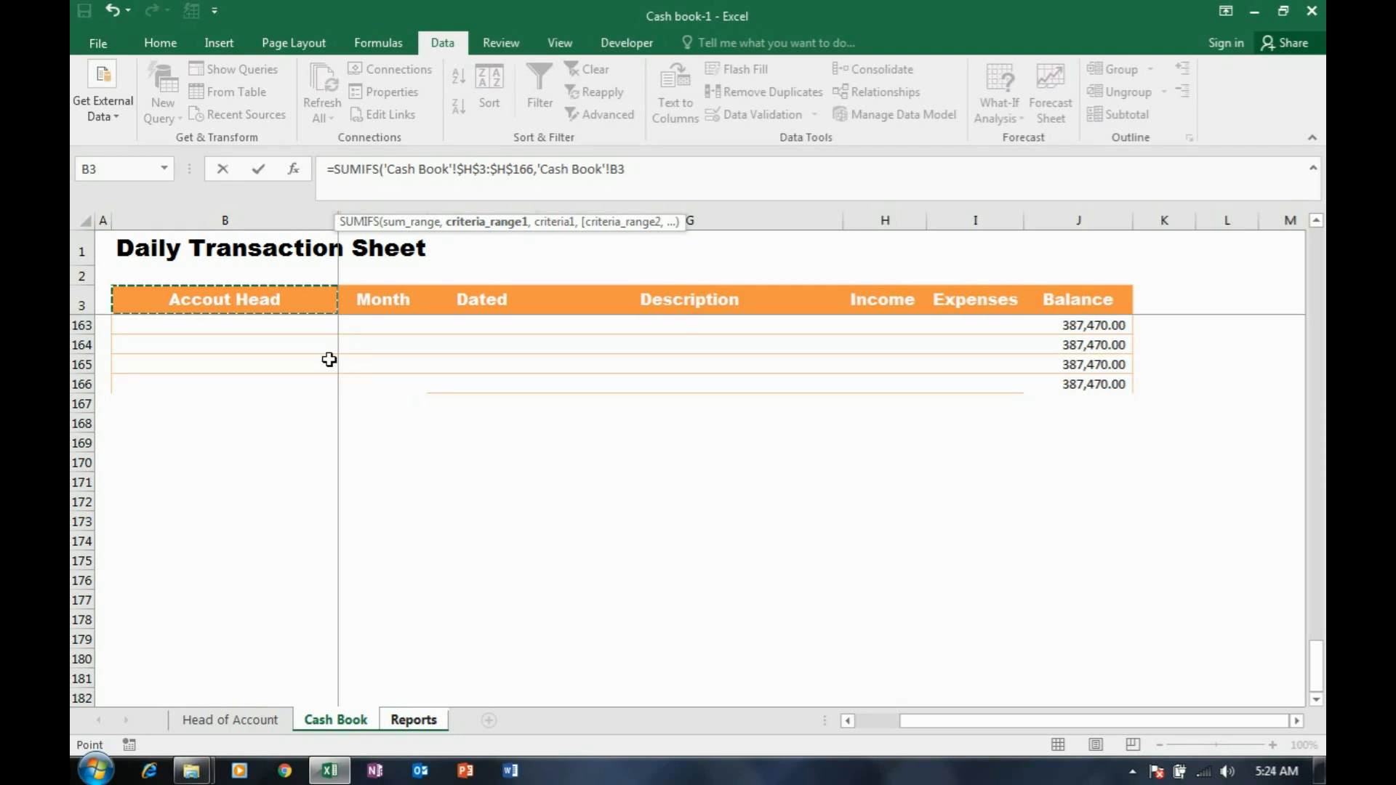
key("shift+Page_Down")
key("shift+Page_Down")
key("shift+Page_Down")
key("shift+Page_Down")
key("shift+Page_Down")
key("shift+Page_Down")
key("shift+Page_Down")
key("shift+Page_Down")
key("shift+Down")
key("shift+Down")
key("shift+Down")
key("F4")
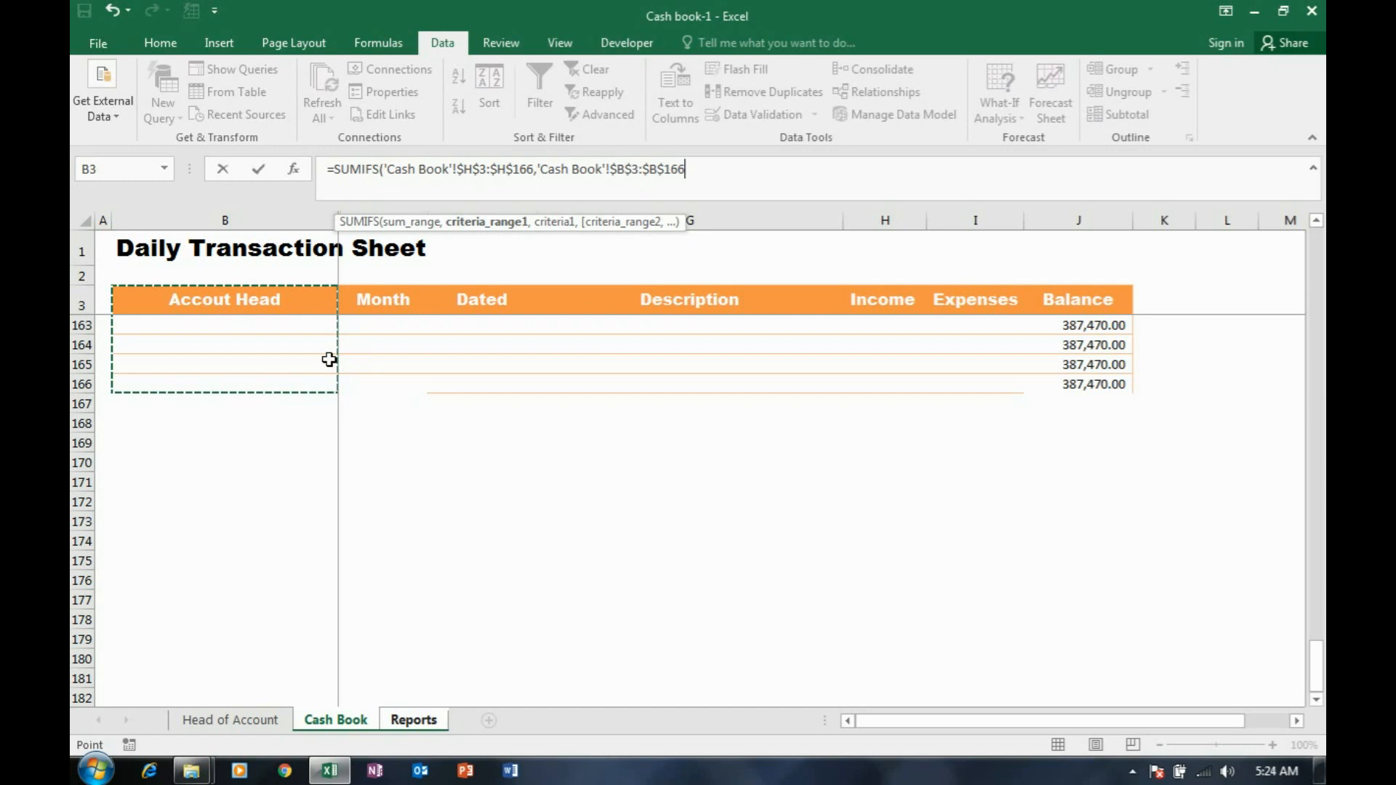
type(",")
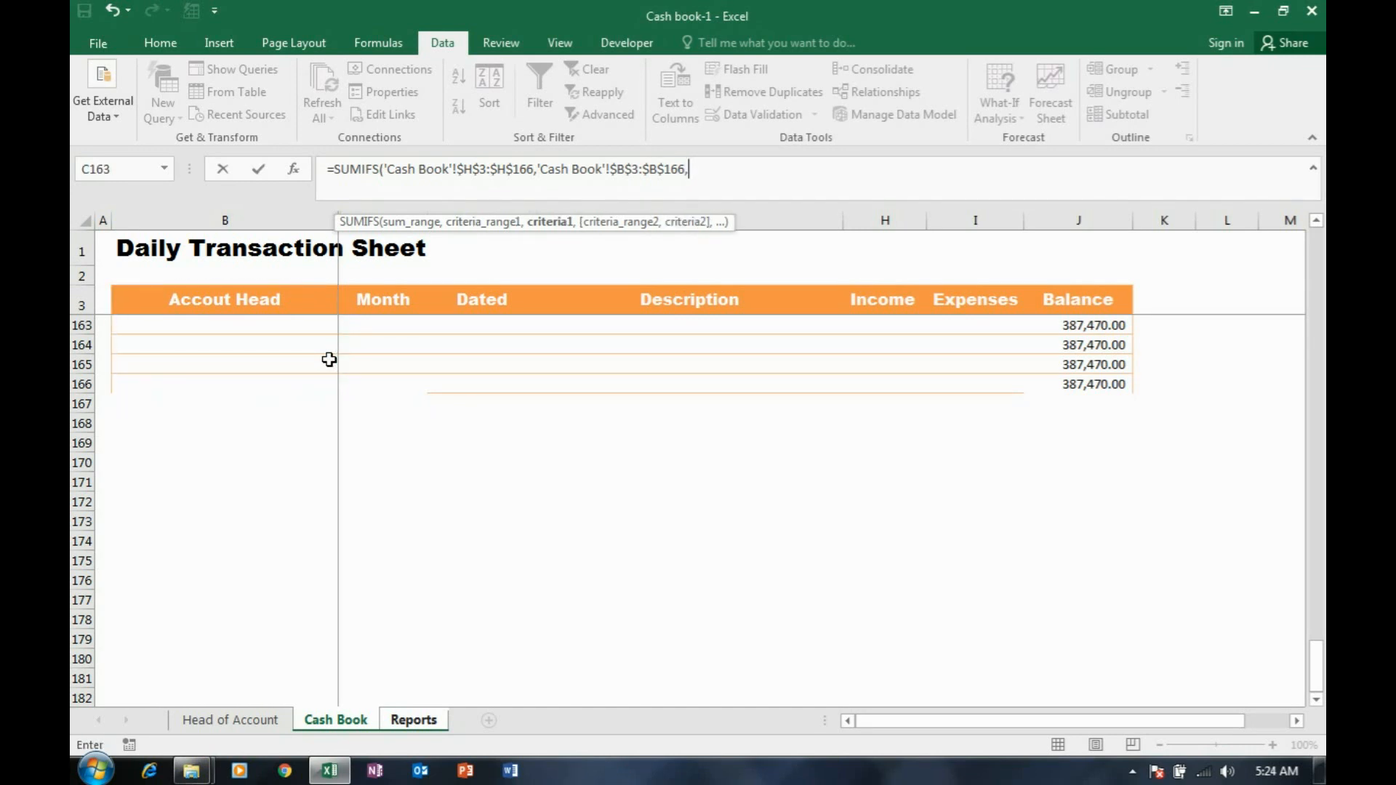
- Use the Sale Income label on the Reports sheet as the first criterion, locking only its column as $B5
left_click(412, 724)
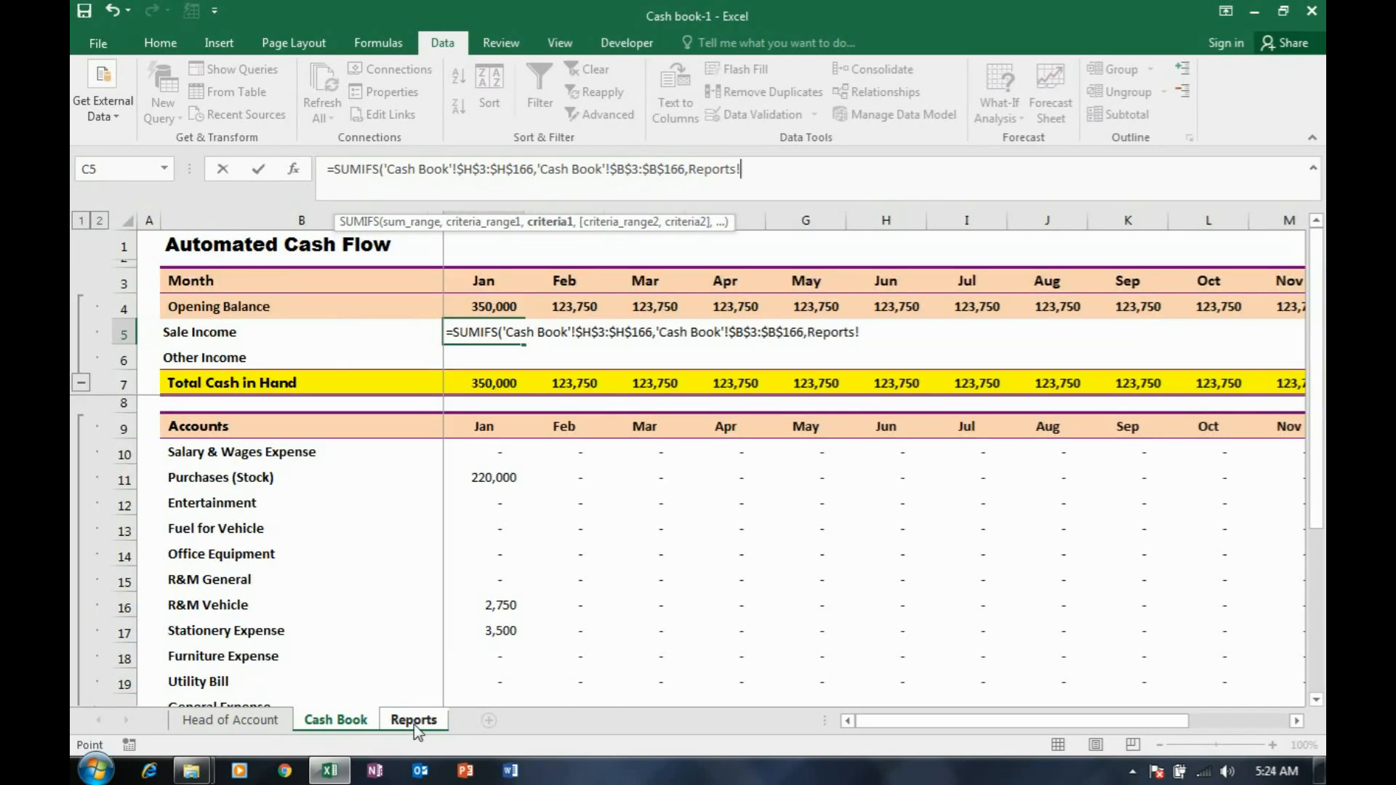
left_click(307, 330)
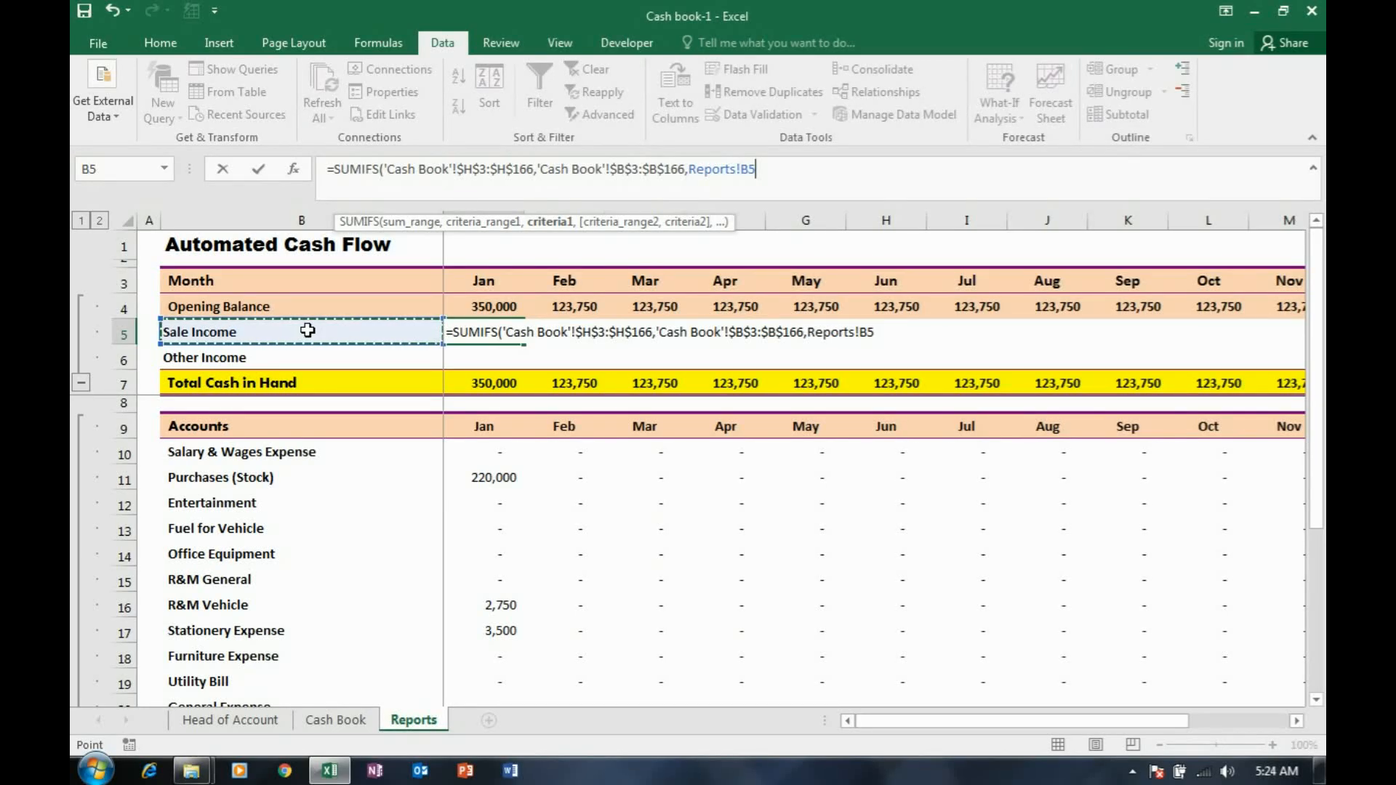
key("F4")
key("F4")
key("F4")
type(",")
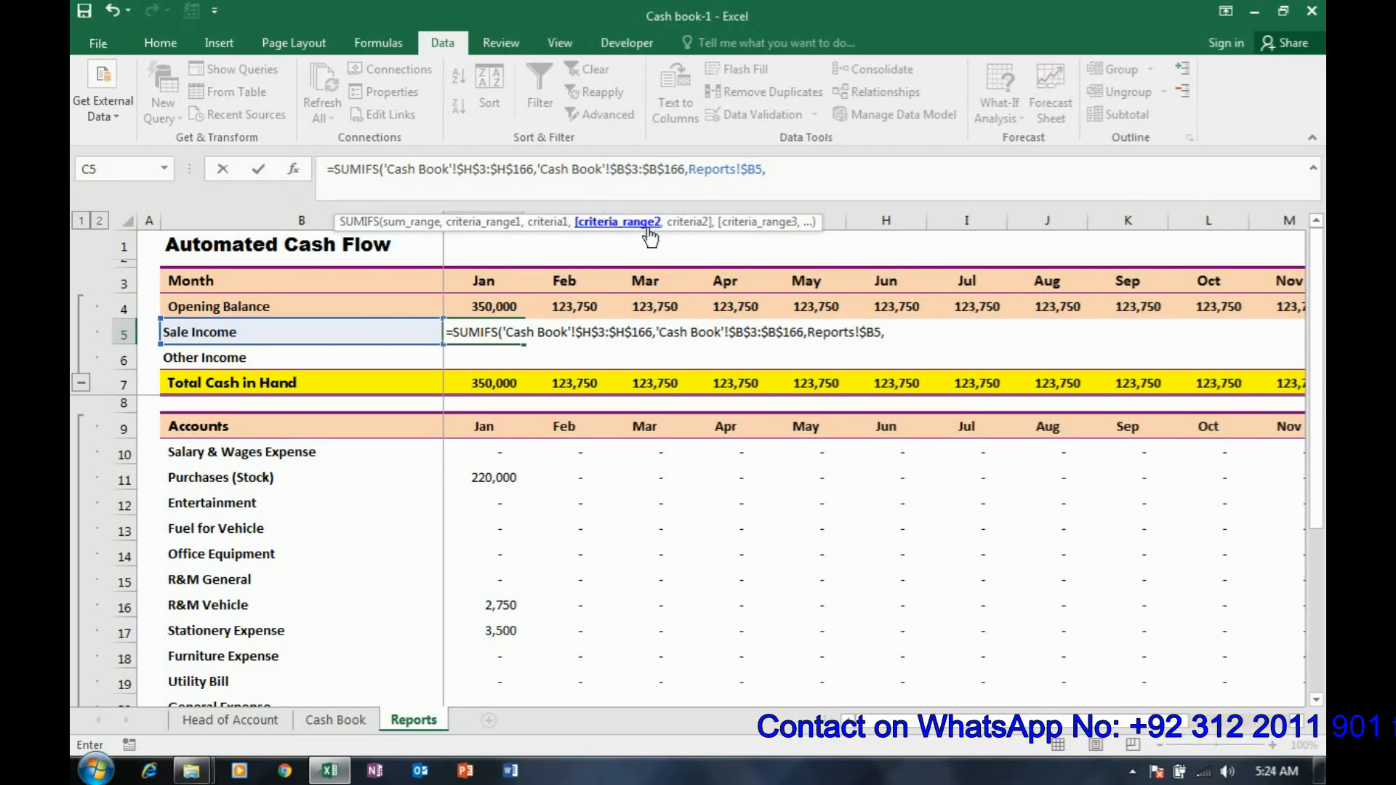
- Supply the Cash Book Month column as the absolute second criteria range $E$3:$E$166
left_click(347, 726)
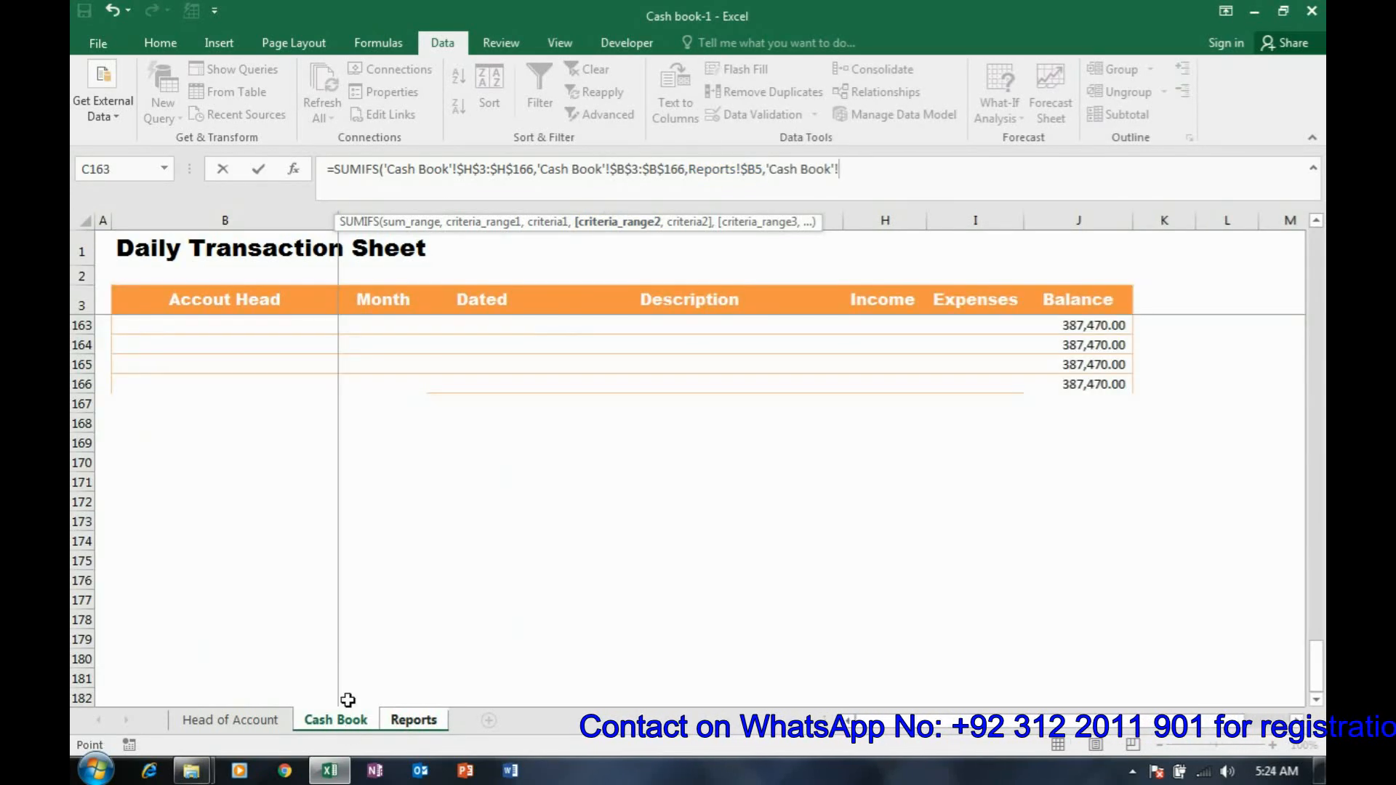
left_click(483, 299)
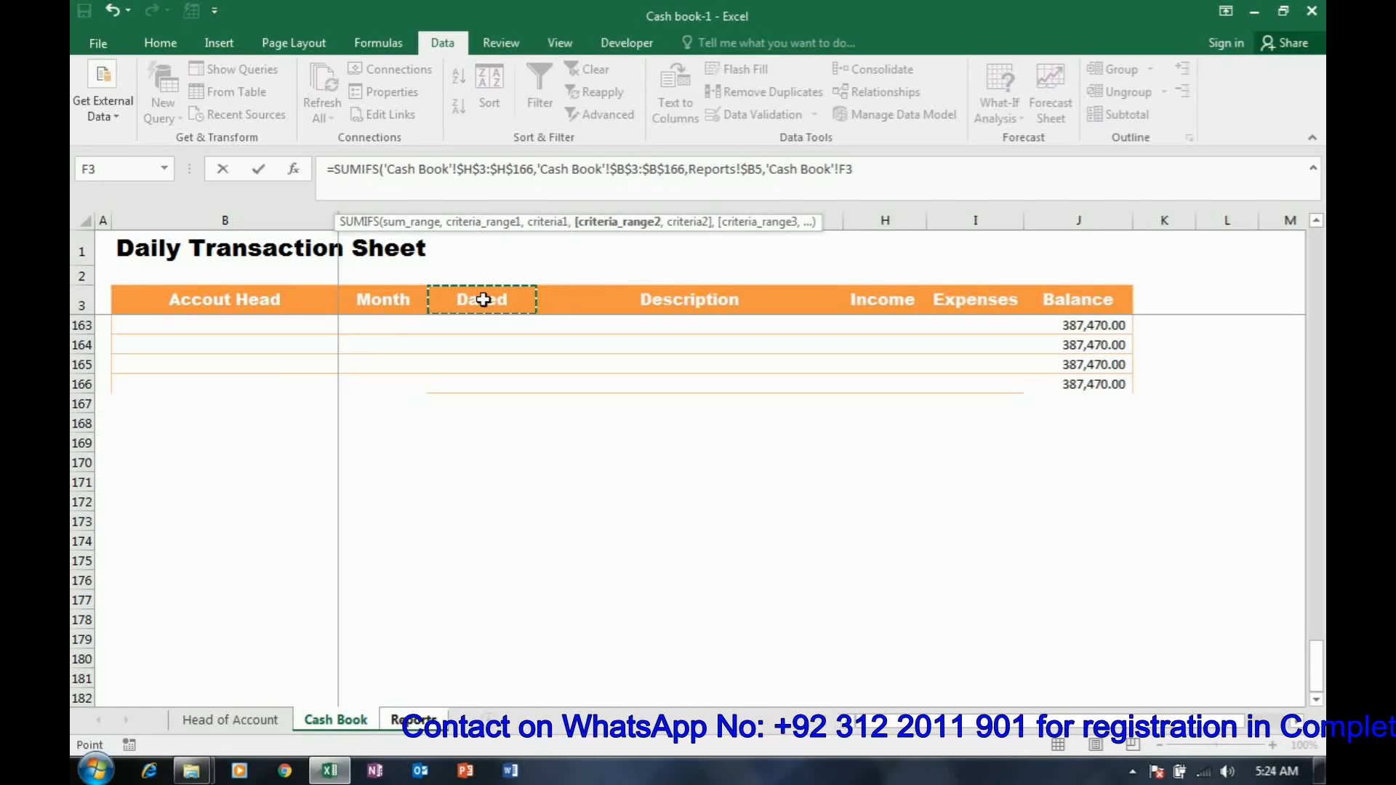
scroll(483, 300, "down", 3)
scroll(483, 300, "up", 20)
key("Left")
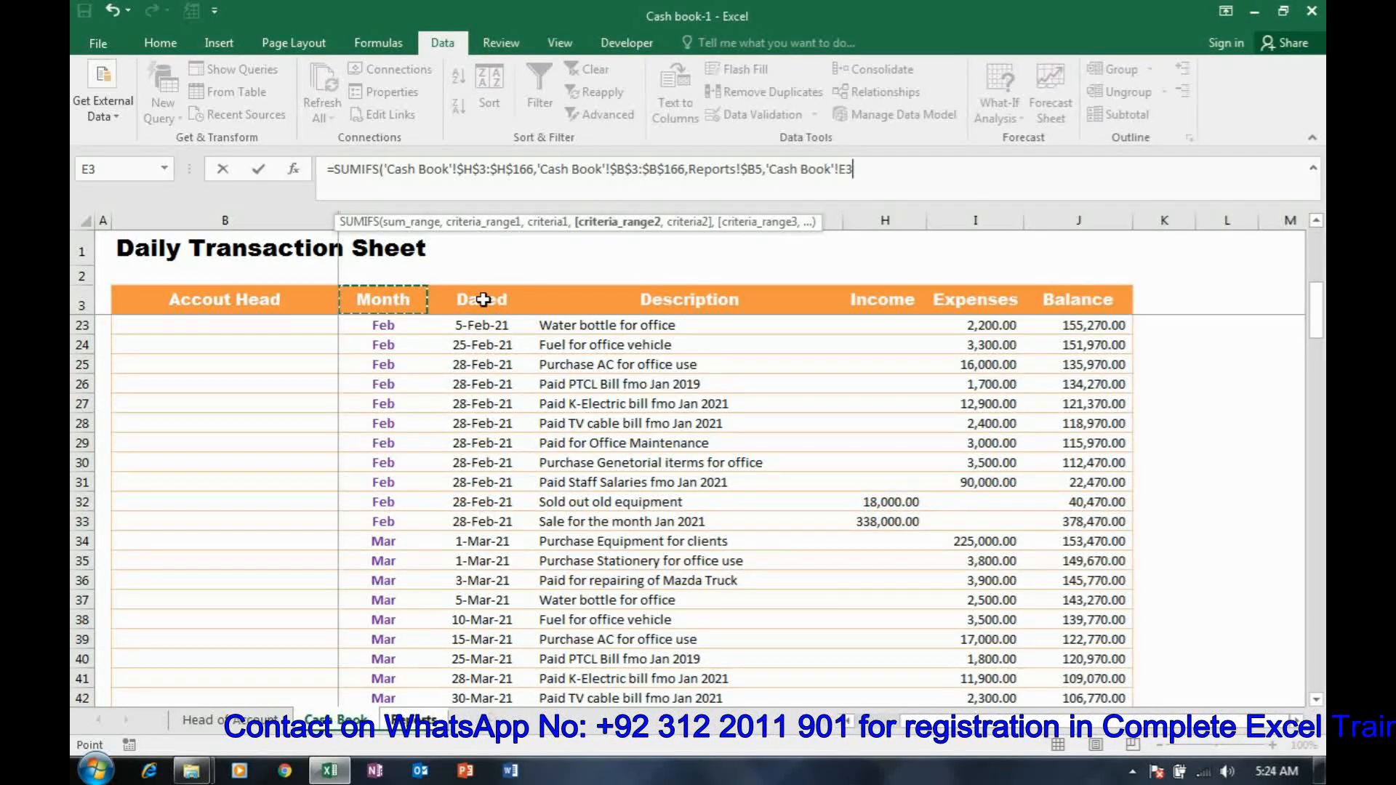
key("shift+Down")
key("shift+Down")
key("shift+Down")
key("shift+Down")
key("shift+Down")
key("shift+Down")
key("shift+Down")
key("shift+Down")
key("shift+Down")
key("shift+Down")
key("shift+Down")
key("shift+Down")
key("shift+Down")
key("shift+Down")
key("shift+Down")
key("shift+Down")
key("shift+Down")
key("shift+Down")
key("shift+Down")
key("shift+Down")
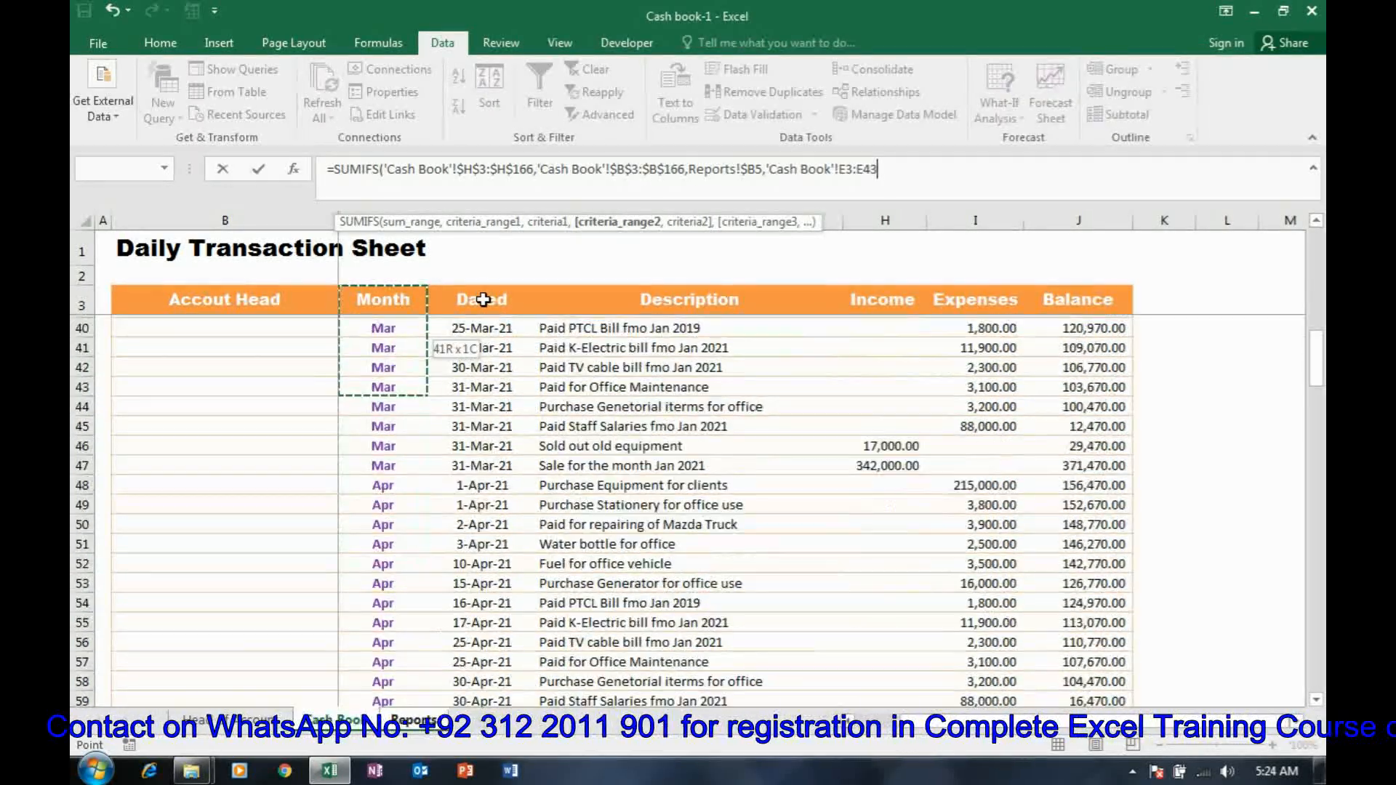
key("shift+Down")
key("shift+Down")
key("shift+Down")
key("shift+Down")
key("shift+Down")
key("shift+Down")
key("shift+Down")
key("shift+Down")
key("shift+Down")
key("shift+Down")
key("shift+Down")
key("shift+Down")
key("shift+Down")
key("shift+Down")
key("shift+Down")
key("shift+Down")
key("shift+Down")
key("shift+Down")
key("shift+Down")
key("shift+Down")
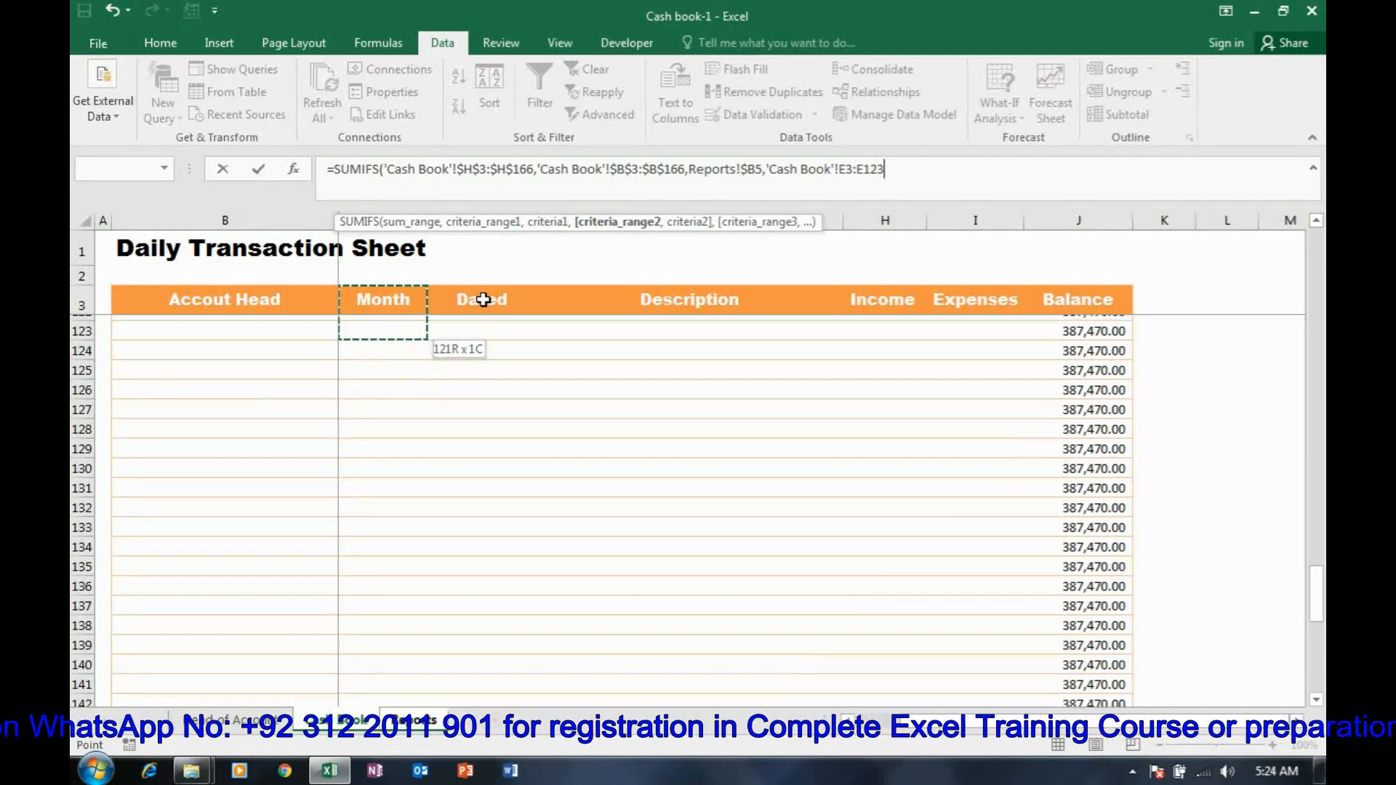
key("shift+Down")
key("shift+Down")
key("shift+Down")
key("shift+Down")
key("shift+Down")
key("shift+Down")
key("shift+Down")
key("shift+Down")
key("shift+Down")
key("shift+Down")
key("shift+Down")
key("shift+Down")
key("shift+Down")
key("shift+Down")
key("shift+Down")
key("shift+Down")
key("shift+Down")
key("shift+Down")
key("shift+Down")
key("shift+Down")
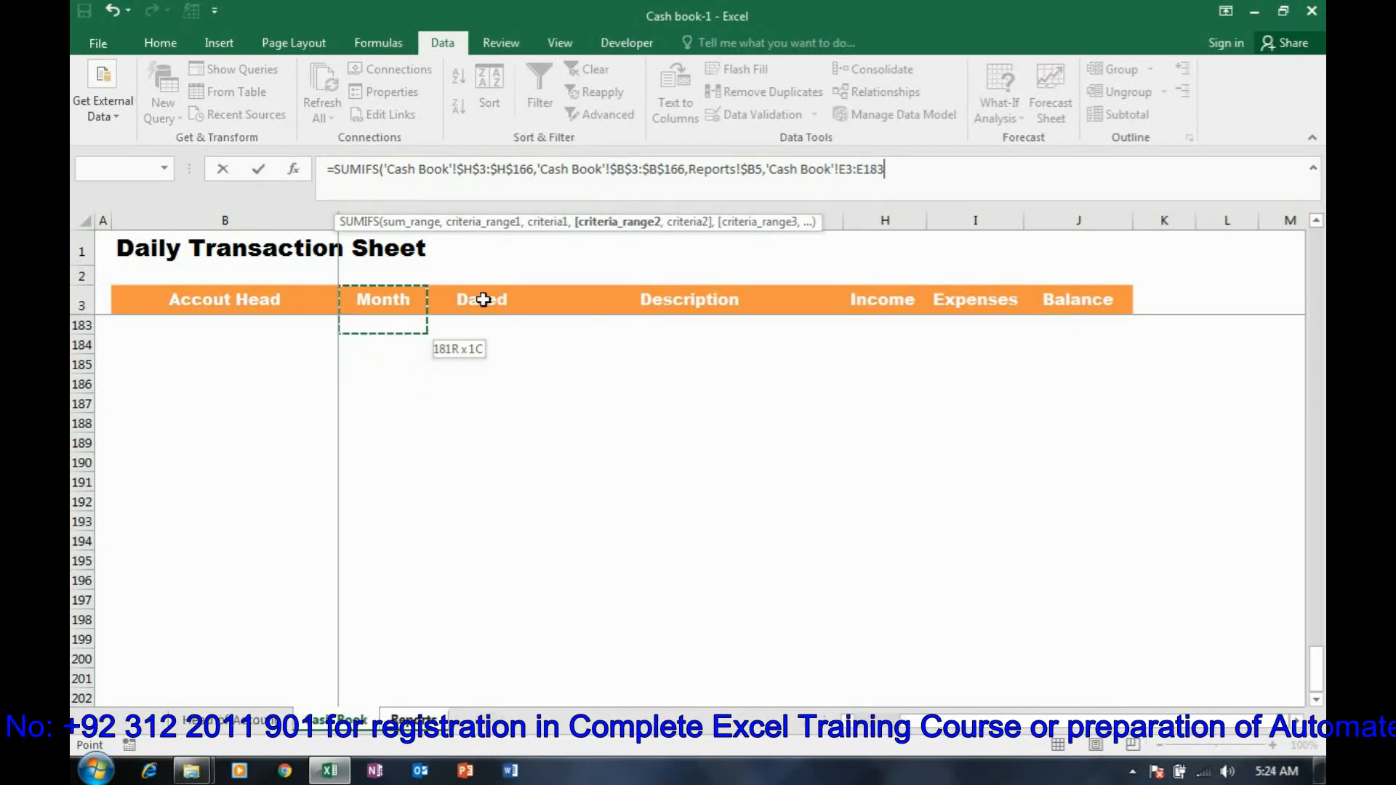
key("shift+Down")
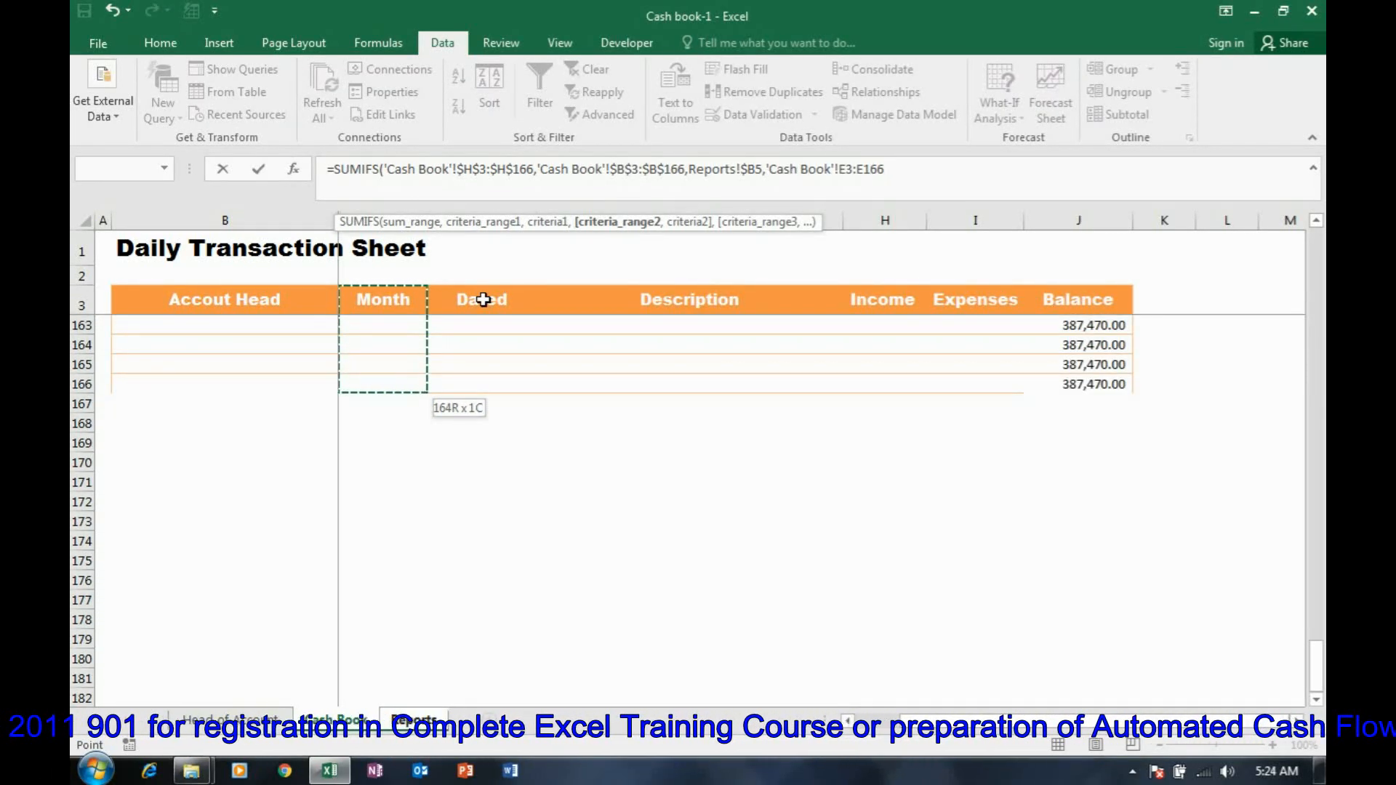
key("F4")
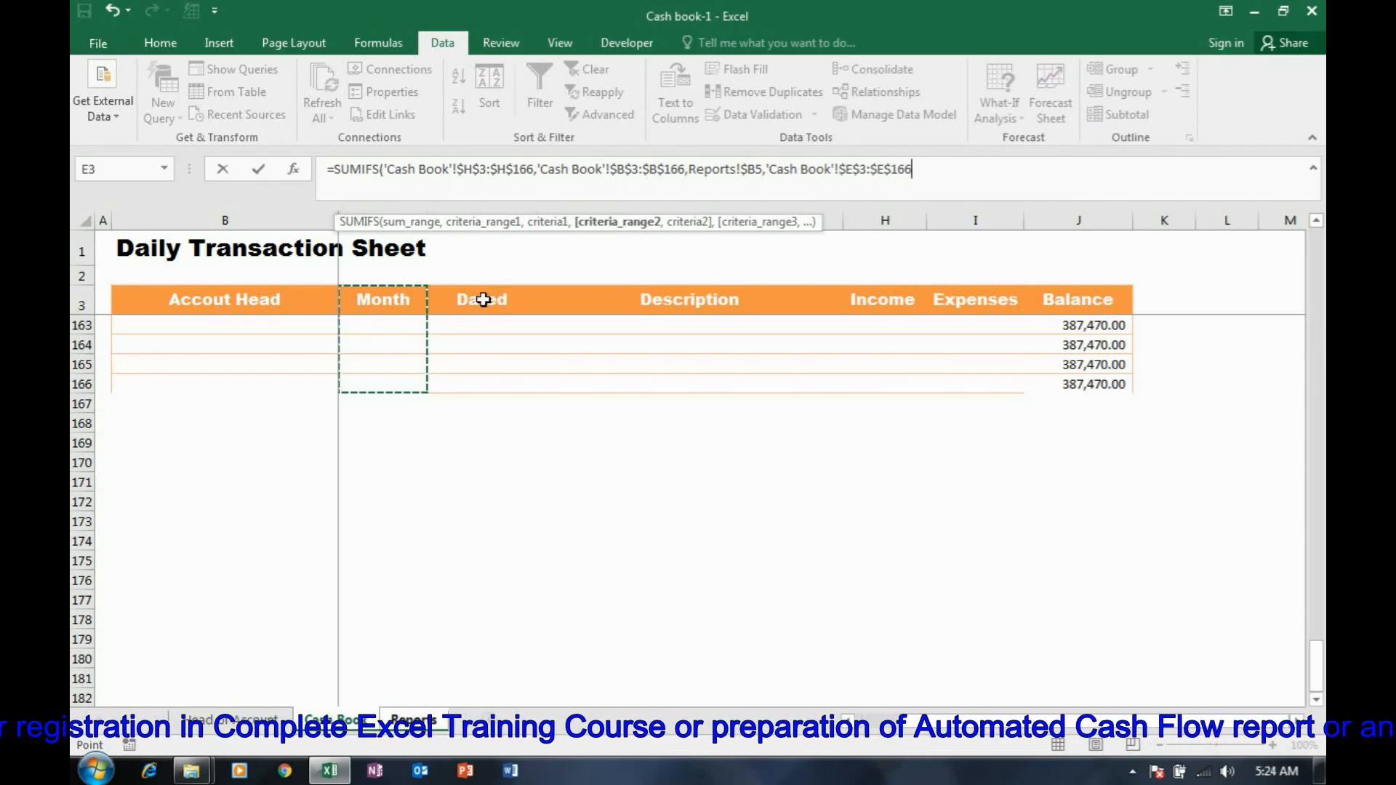
type(",")
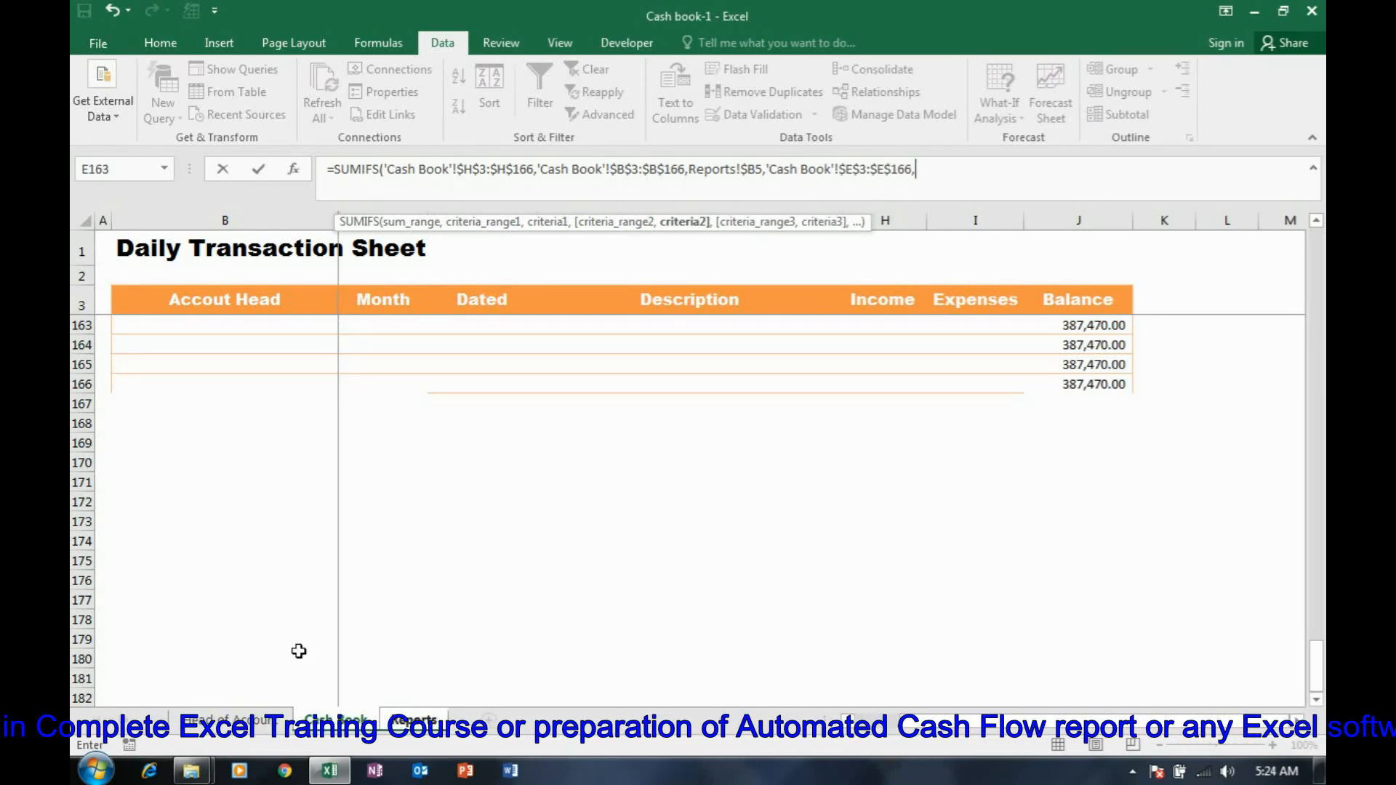
- Use the Jan header on the Reports sheet as the second criterion, locking only its row as C$3, and complete the SUMIFS formula in C5
left_click(418, 721)
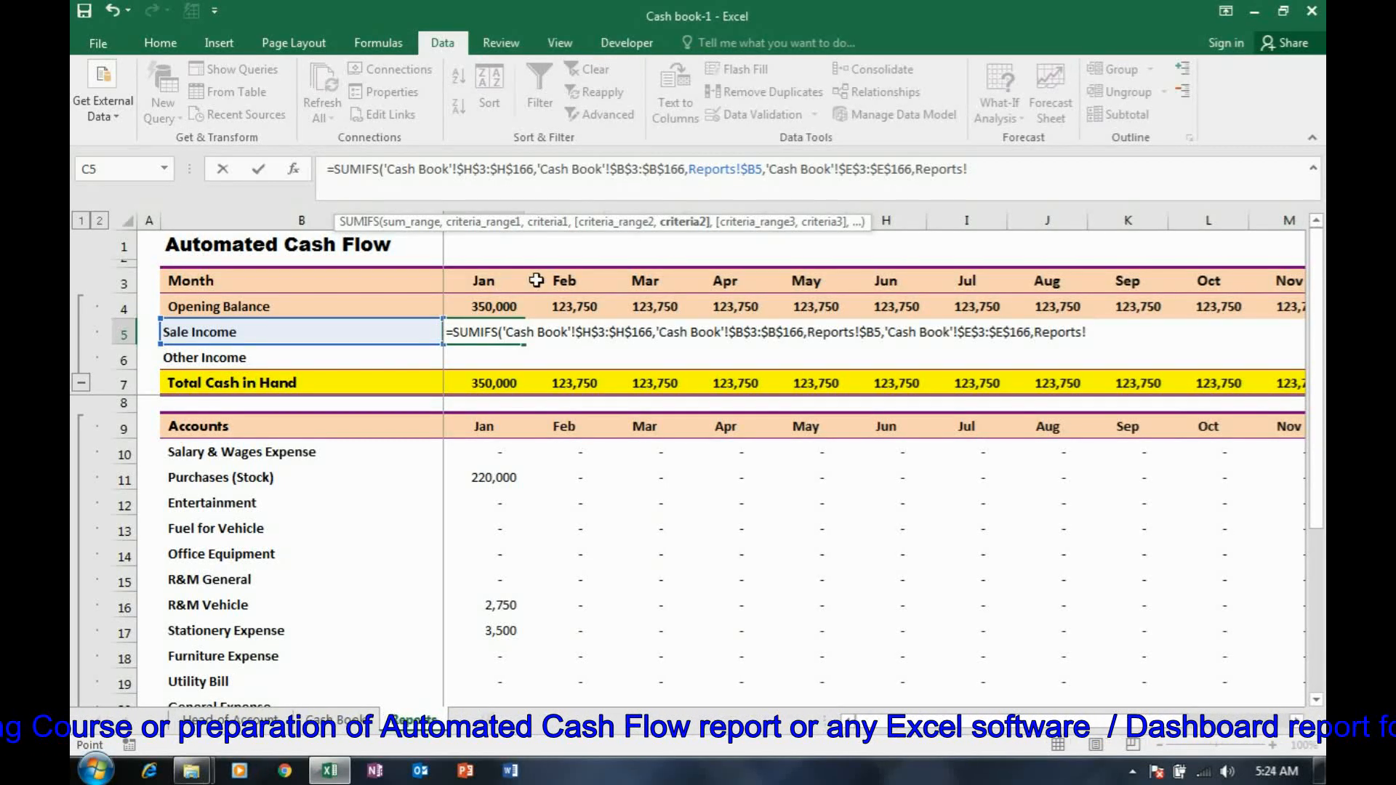
left_click(487, 283)
key("F4")
key("F4")
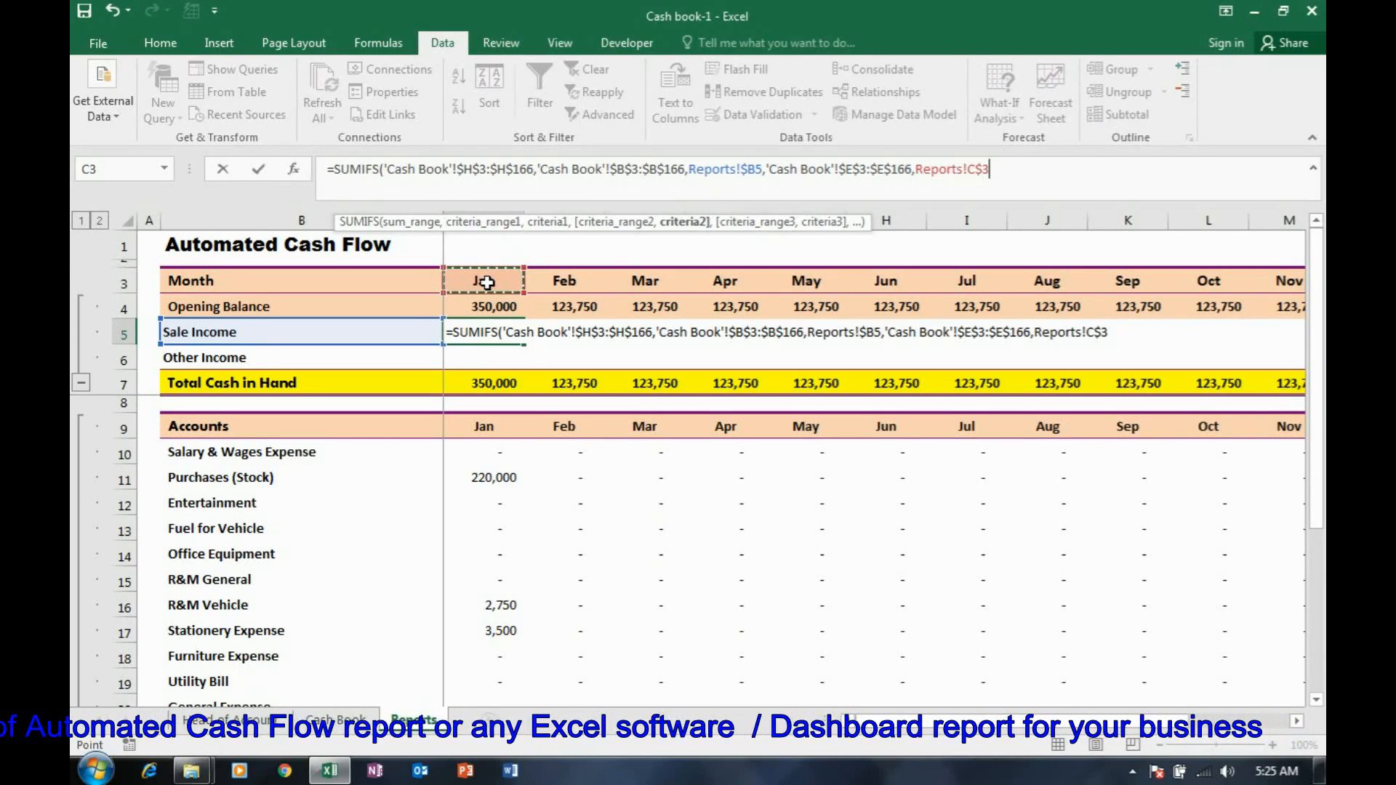
type(")")
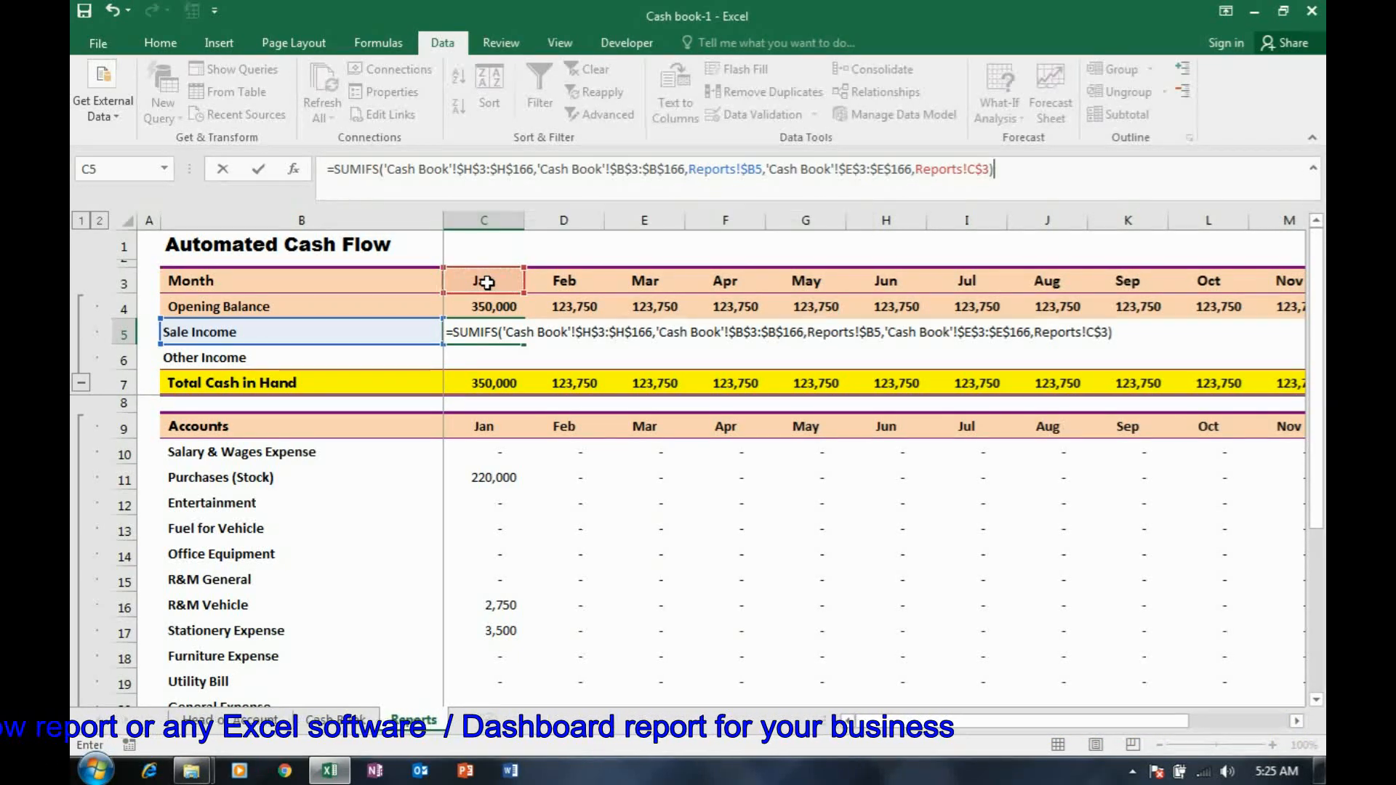
key("ctrl+Return")
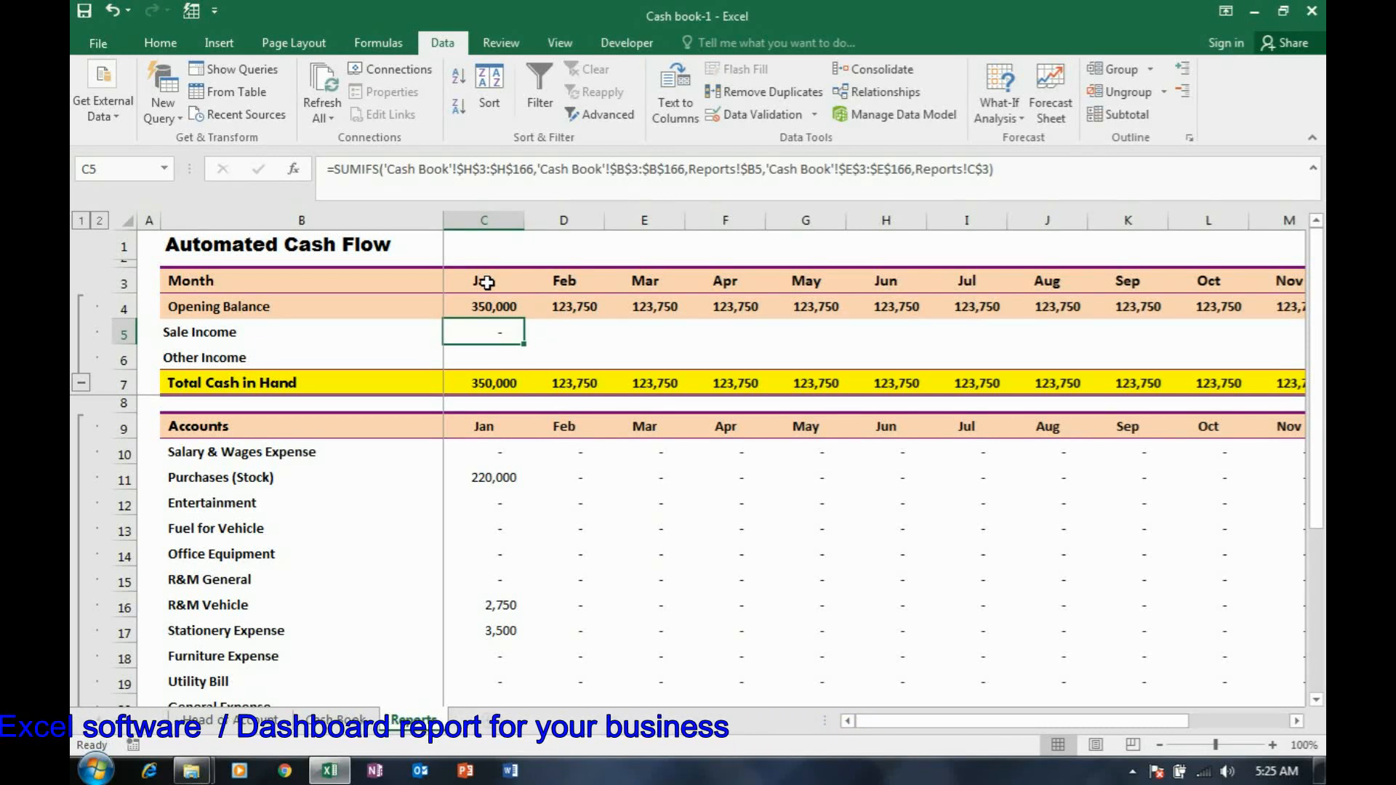
- Copy the Sale Income formula in C5 across all months from Jan to Dec, C5:N5
key("Left")
key("Right")
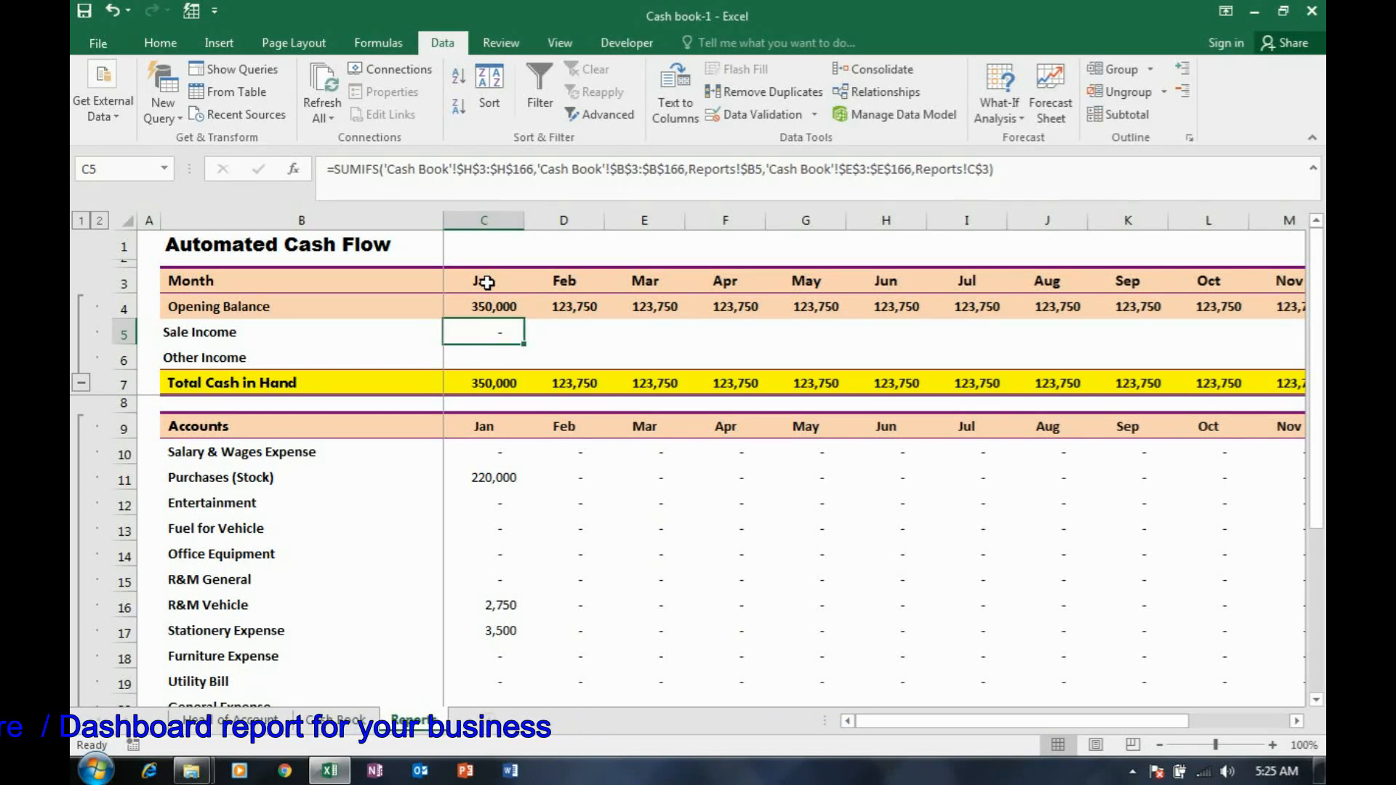
key("shift+Right")
key("shift+Right")
key("shift+Right")
key("shift+Right")
key("shift+Right")
key("shift+Right")
key("shift+Right")
key("shift+Right")
key("shift+Right")
key("shift+Right")
key("shift+Right")
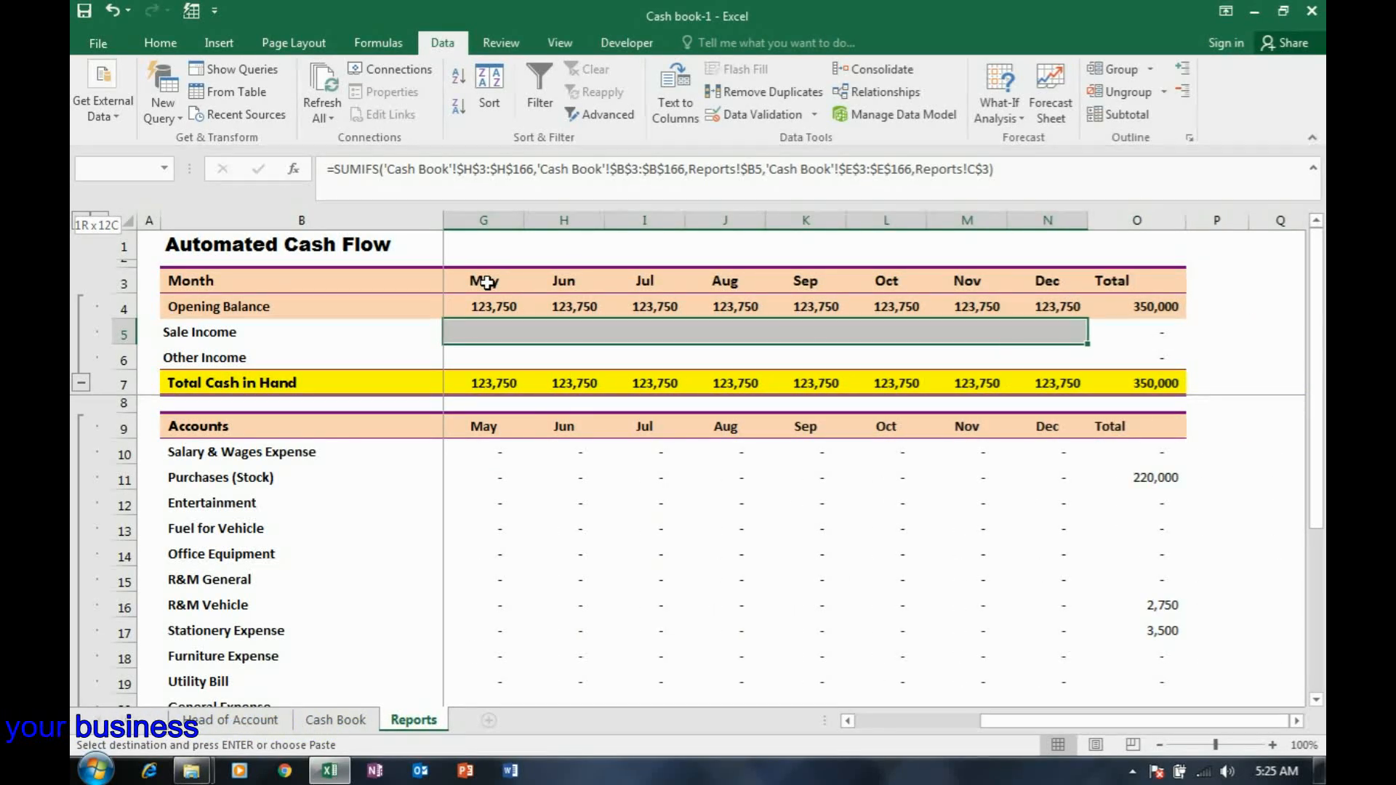
key("ctrl+v")
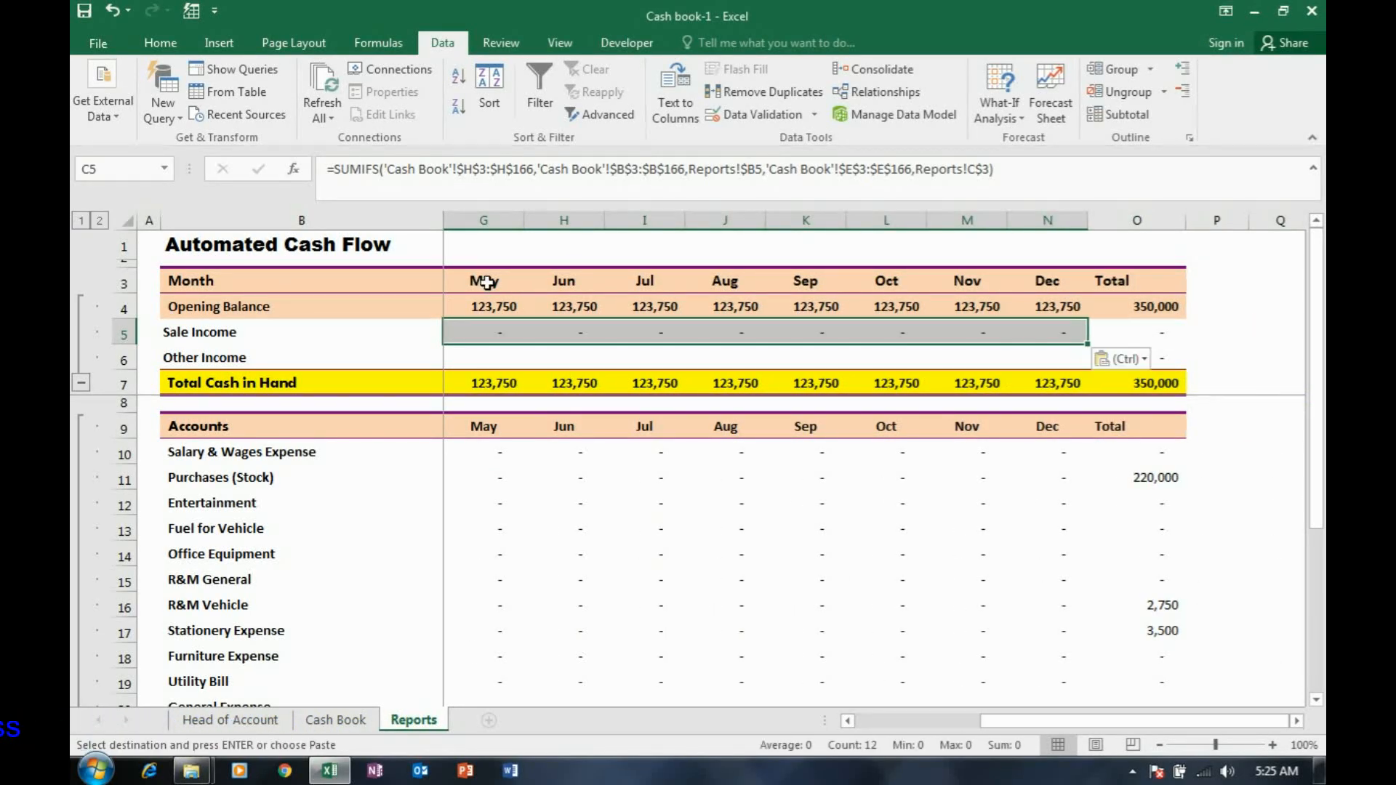
- Copy the Sale Income formulas for Jan to Dec down into the Other Income row
key("ctrl+c")
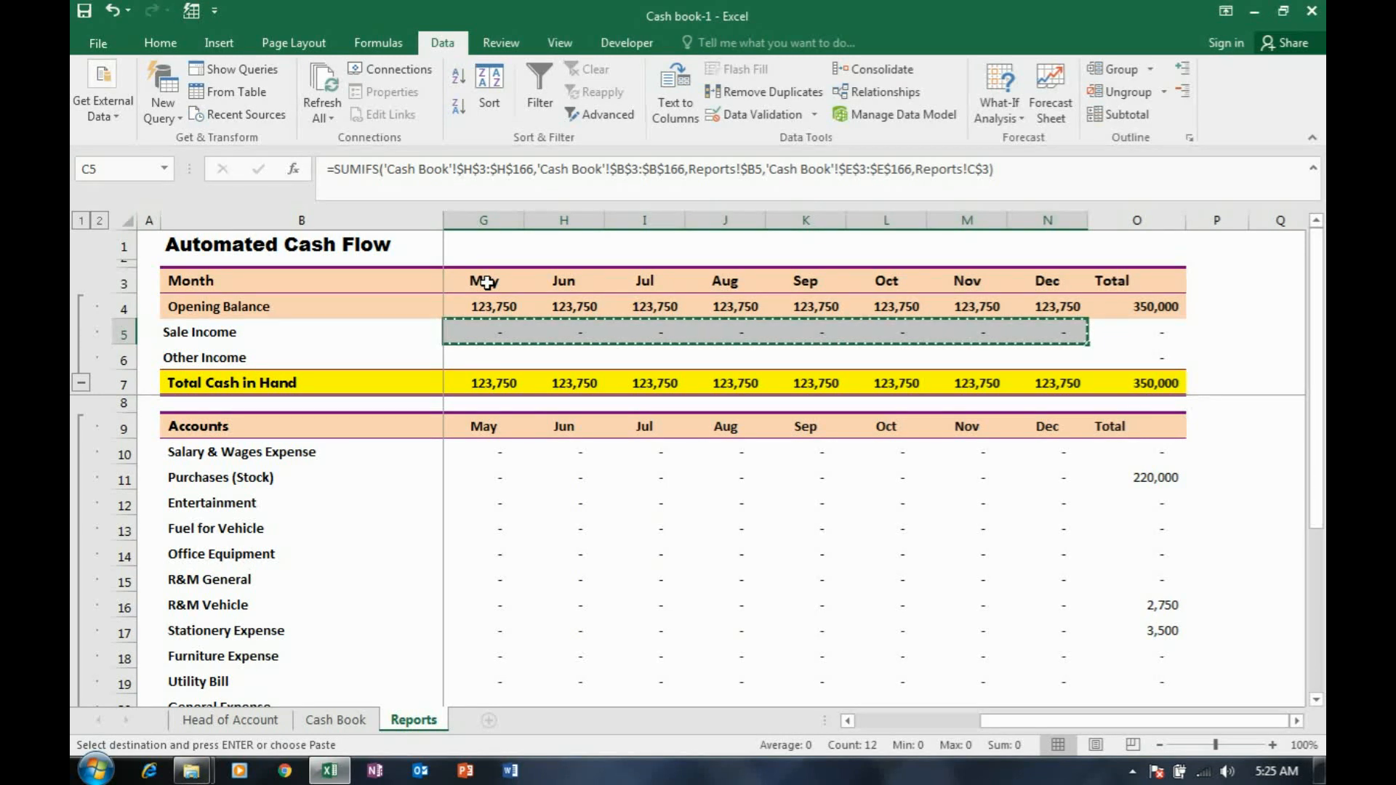
key("shift+Down")
key("ctrl+v")
key("Escape")
key("Left")
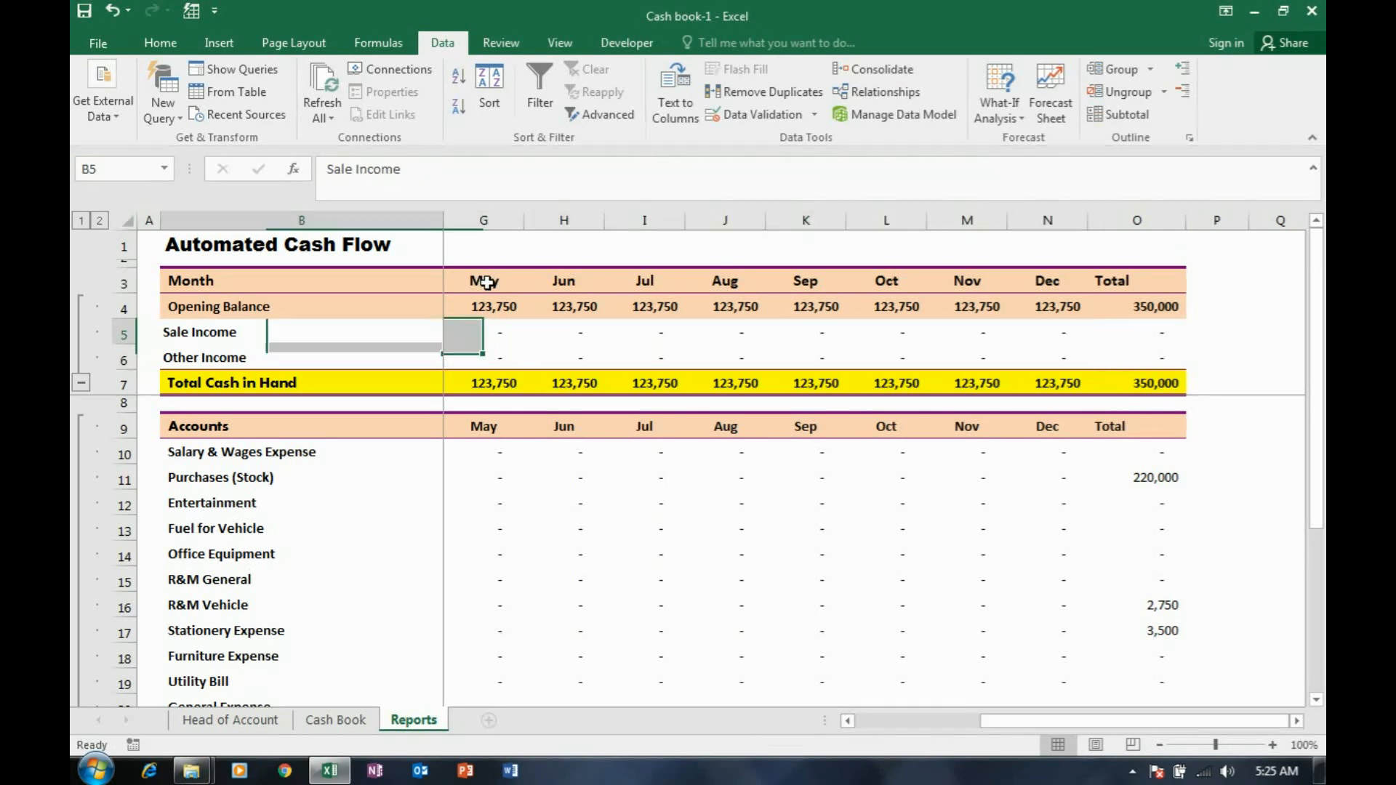
key("Right")
key("Right")
key("Left")
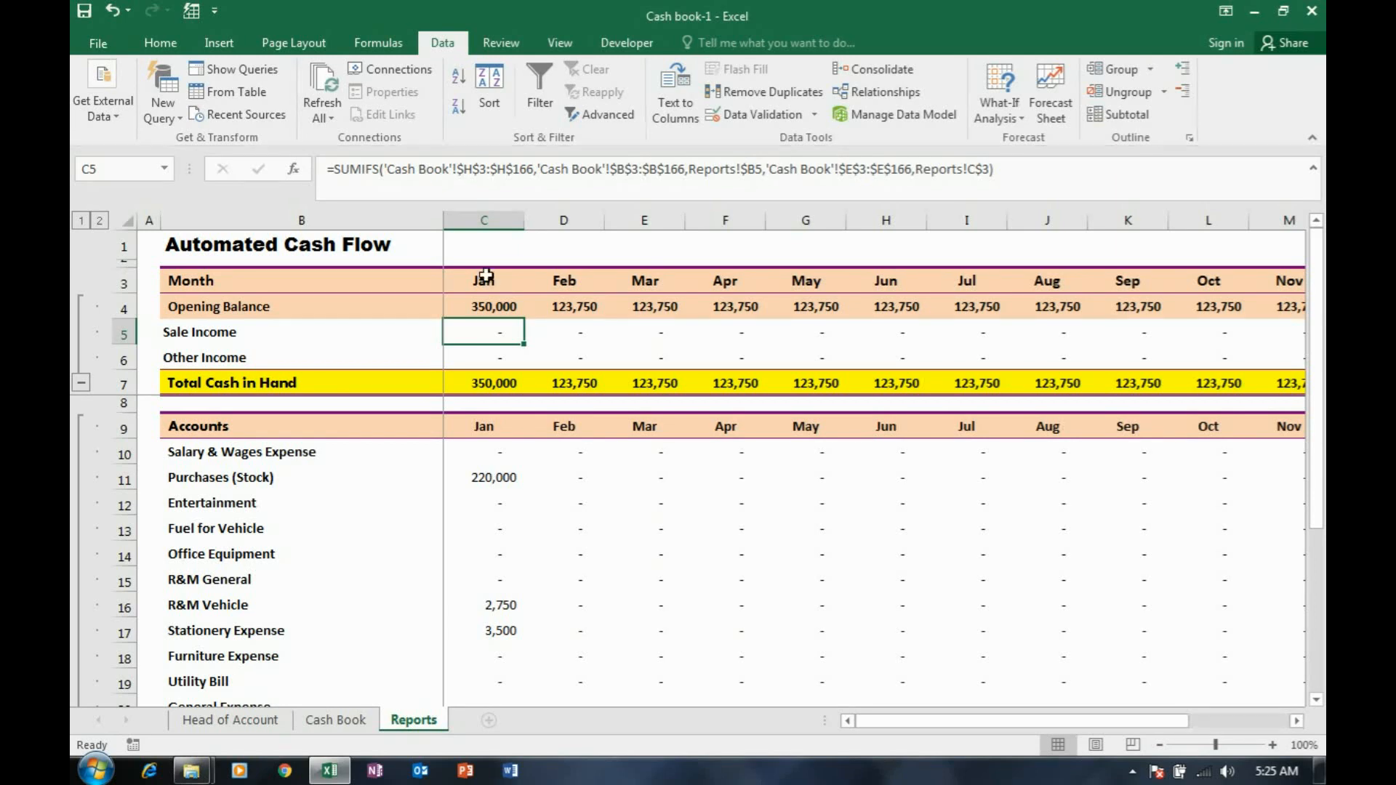
- On the Cash Book sheet, assign the Entertainment account head to the 6-Jan-21 water bottle transaction in row 8
left_click(325, 720)
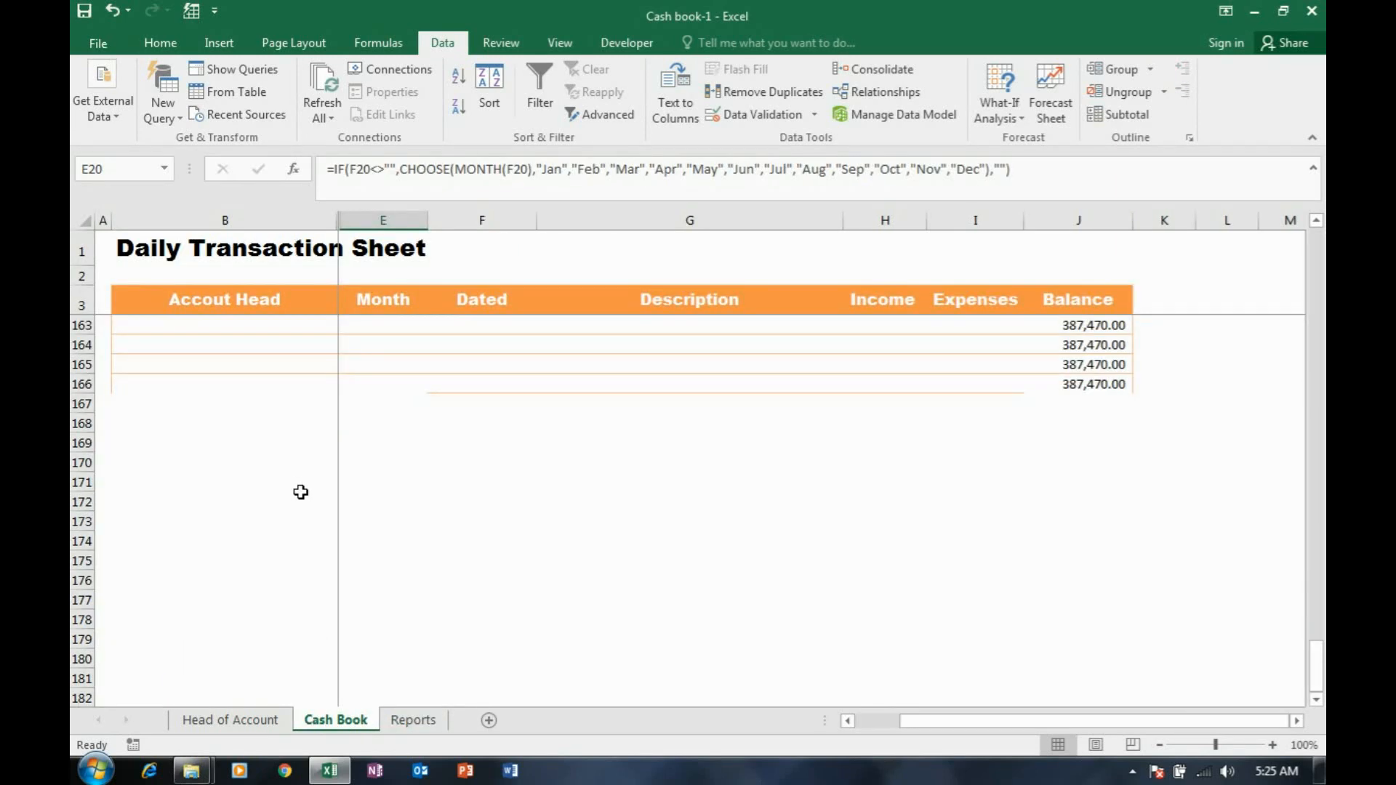
left_click(209, 364)
key("ctrl+Up")
key("Down")
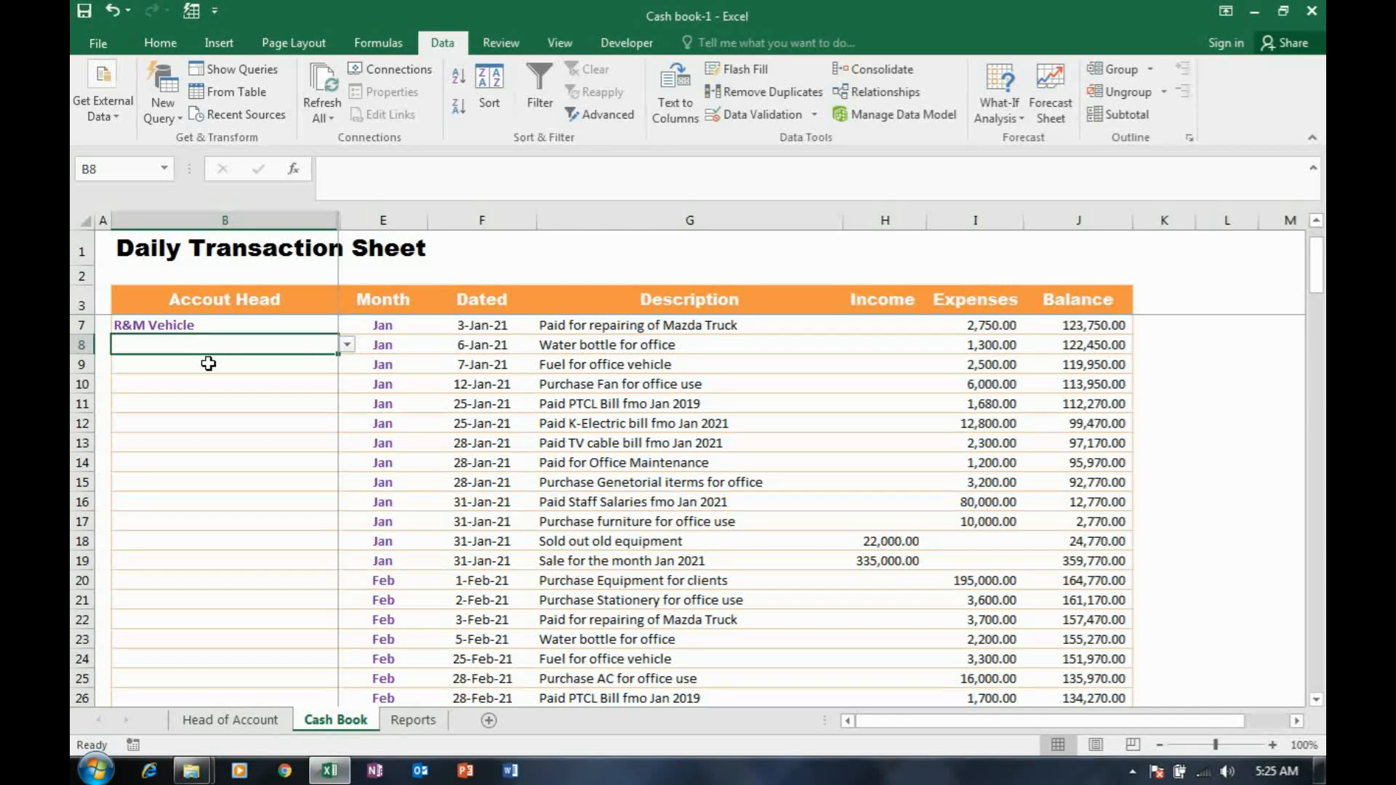
key("Up")
key("Up")
key("Up")
key("Down")
key("Down")
key("Down")
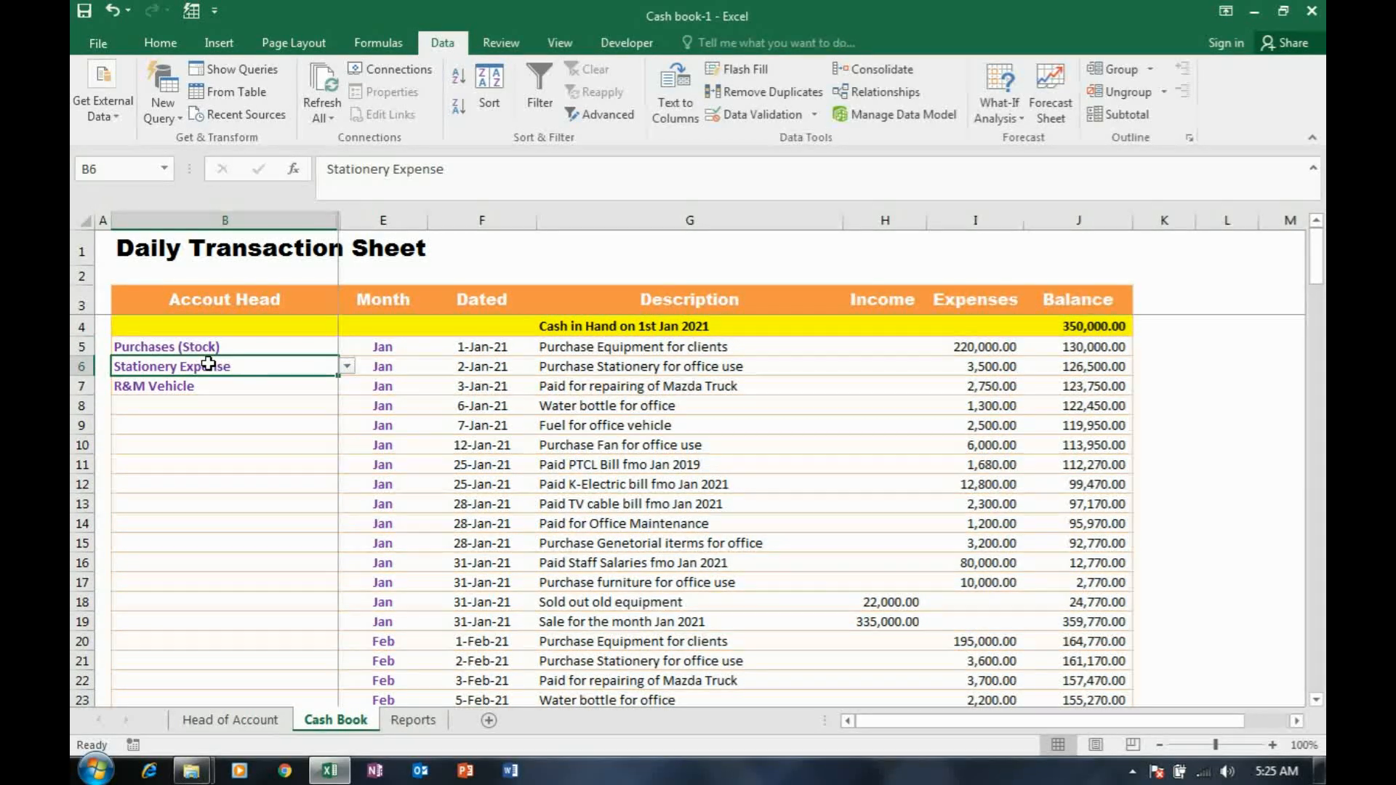
key("Up")
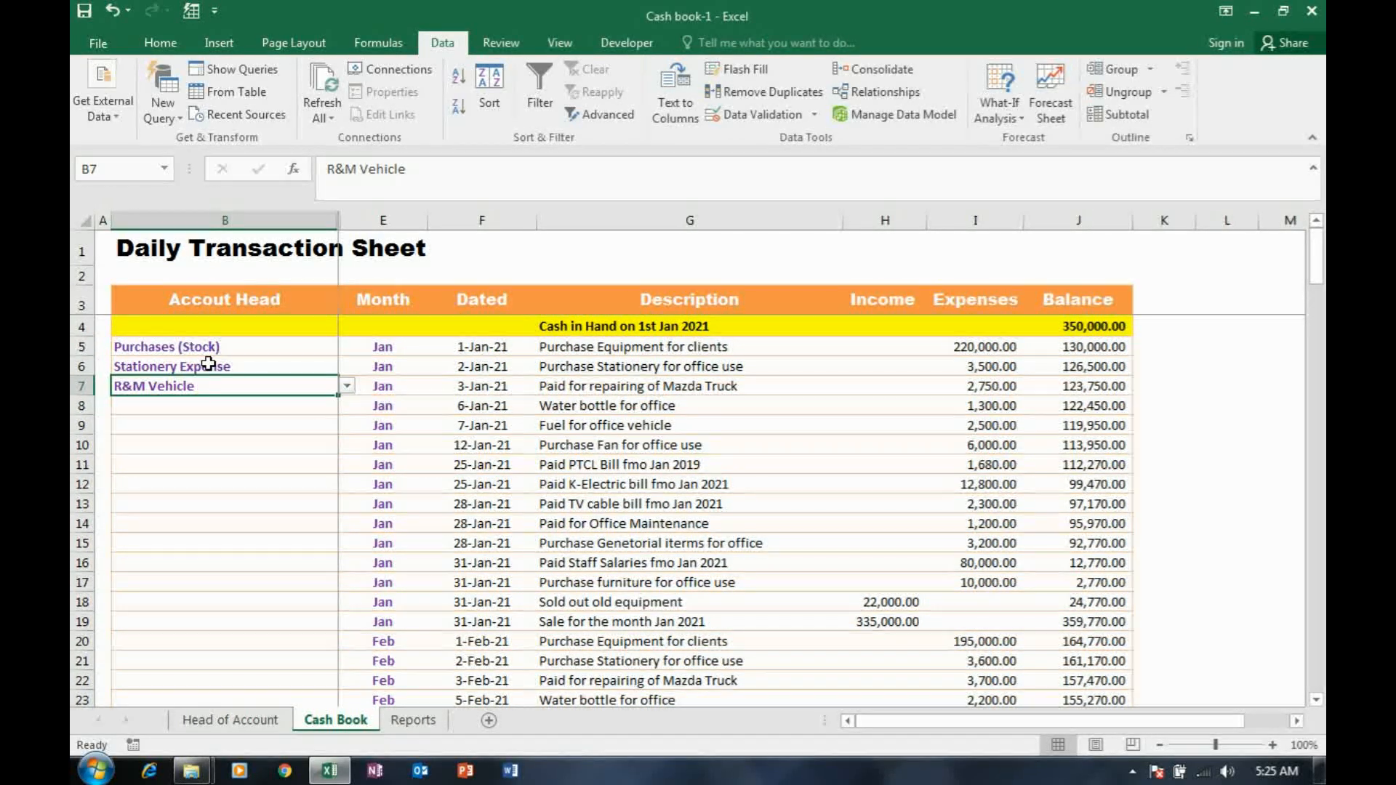
key("Down")
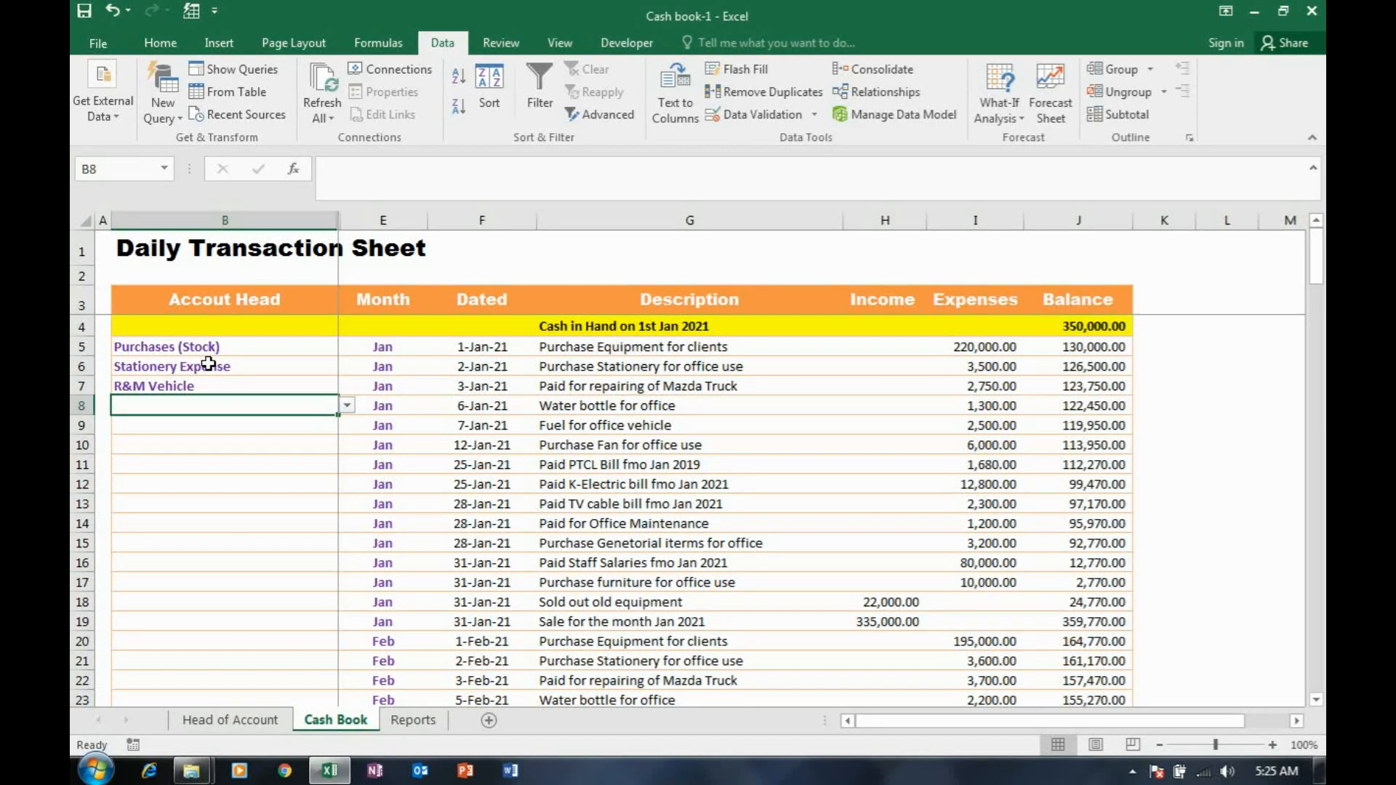
left_click(347, 407)
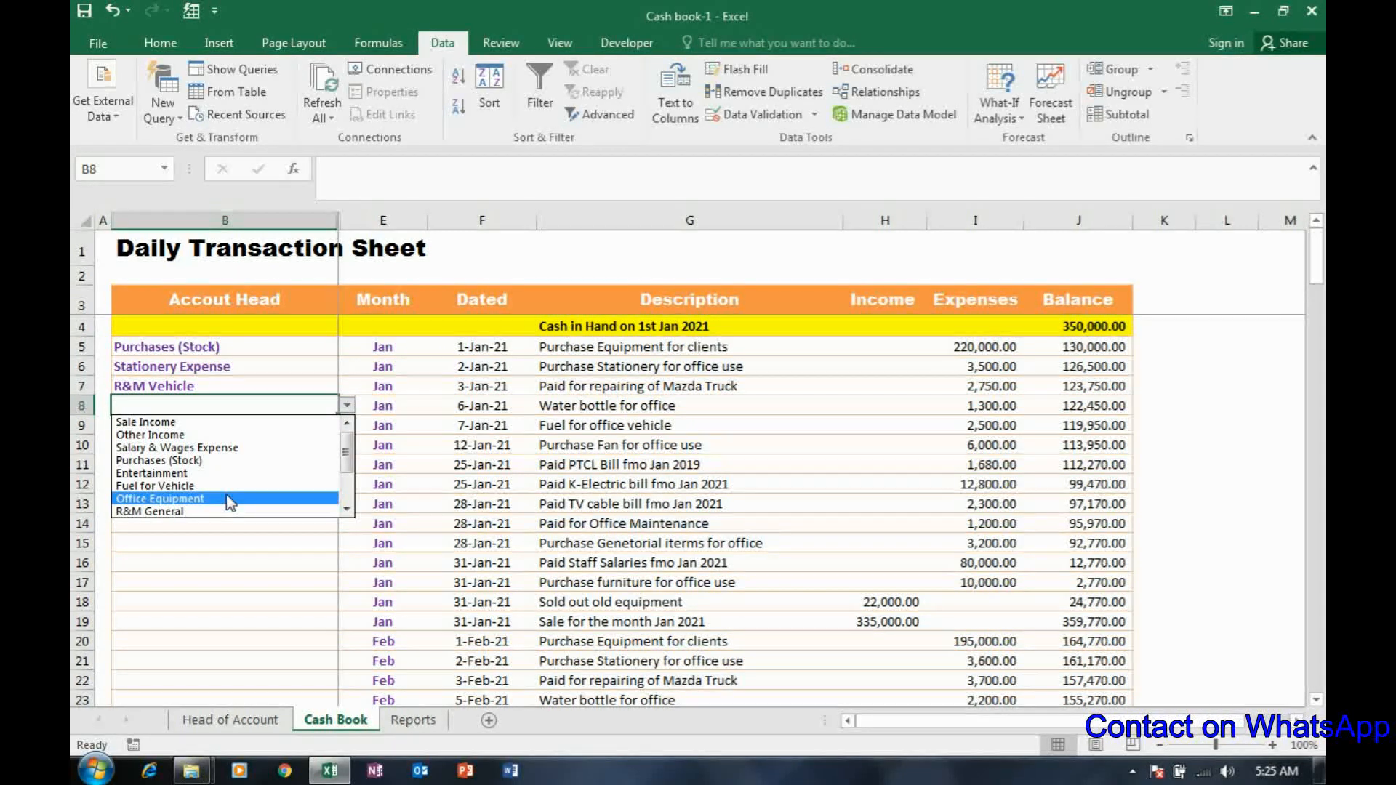
left_click(345, 511)
left_click(344, 512)
left_click(344, 511)
left_click(345, 511)
left_click(344, 512)
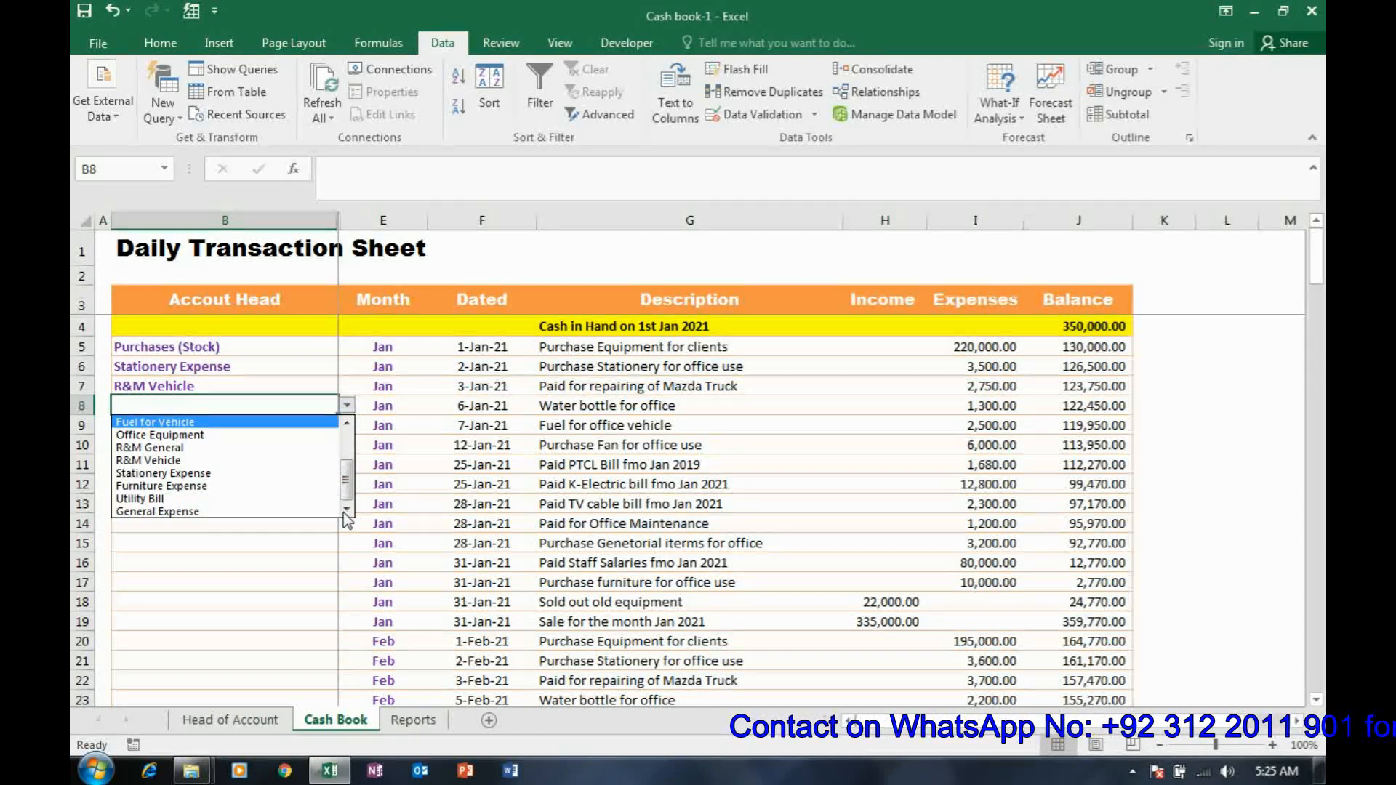
left_click_drag(346, 486, 348, 473)
left_click(186, 436)
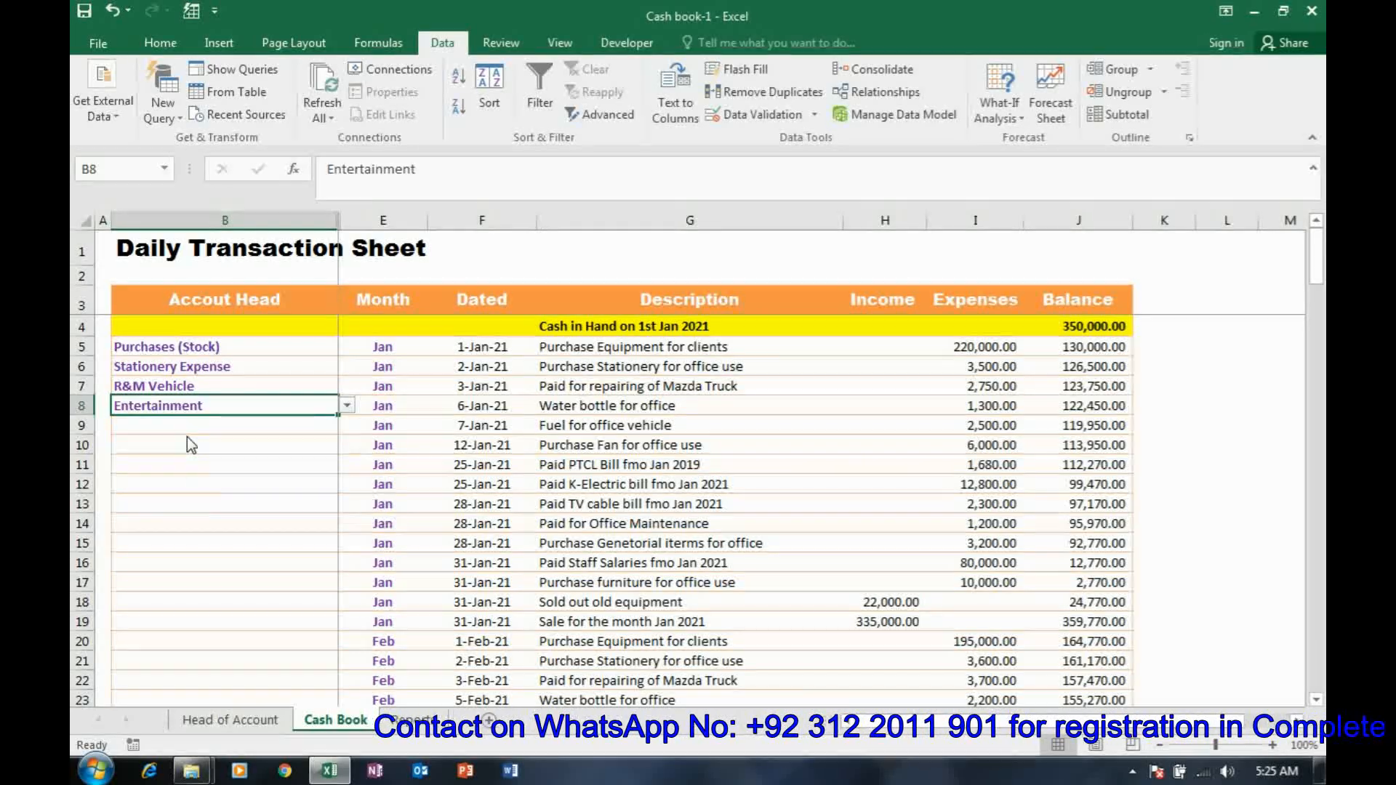
- Assign Fuel for Vehicle to the office vehicle fuel in row 9 and Office Equipment to the fan purchase in row 10
left_click(209, 417)
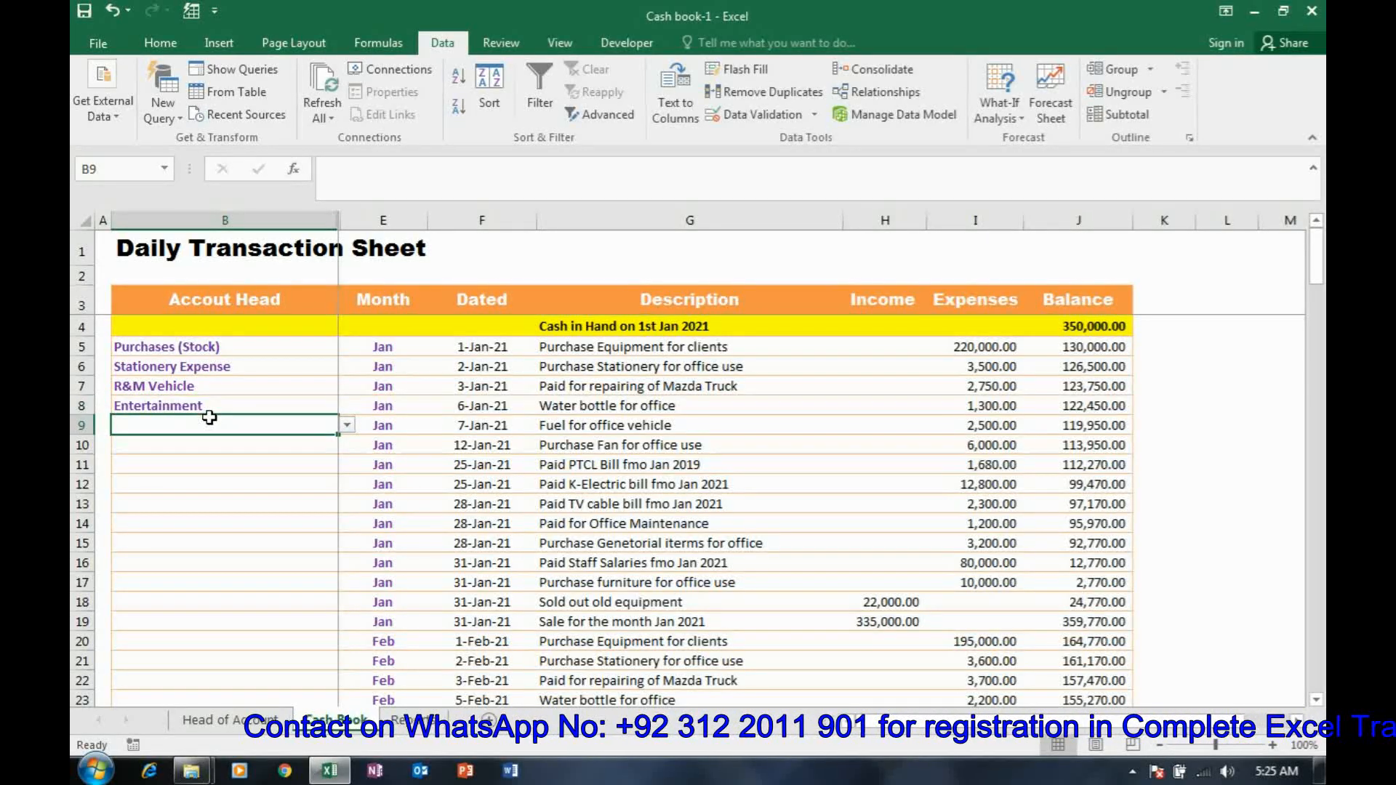
left_click(347, 426)
left_click(248, 504)
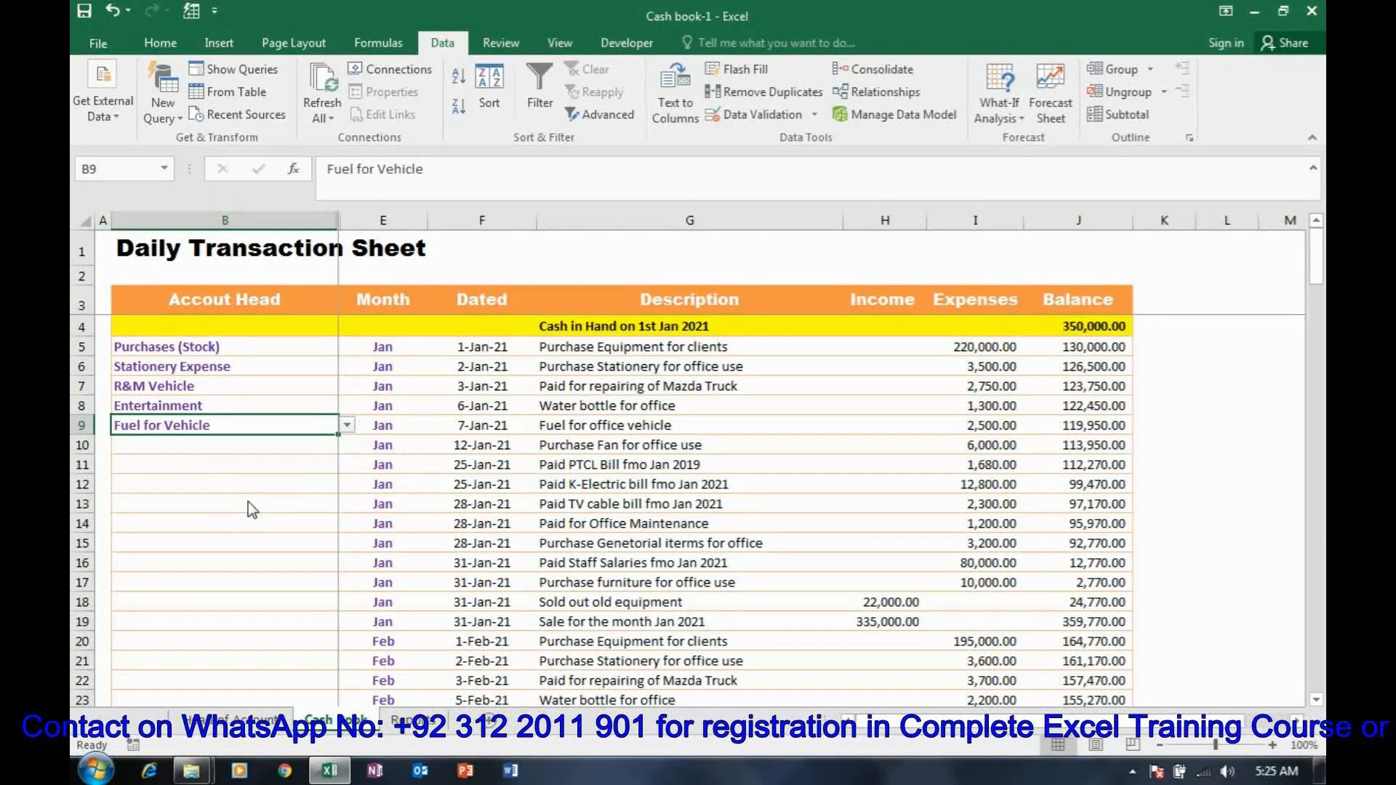
left_click(253, 449)
left_click(347, 444)
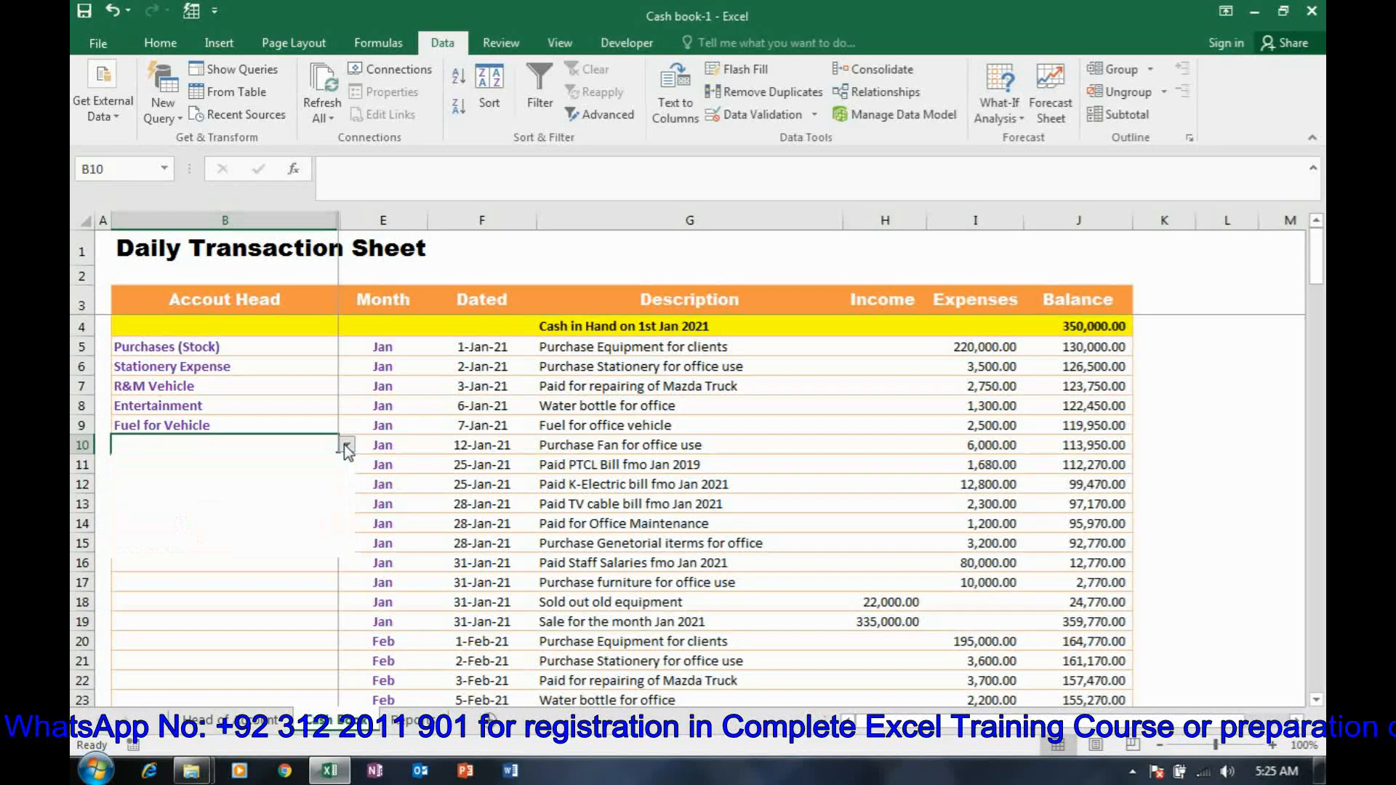
left_click(247, 539)
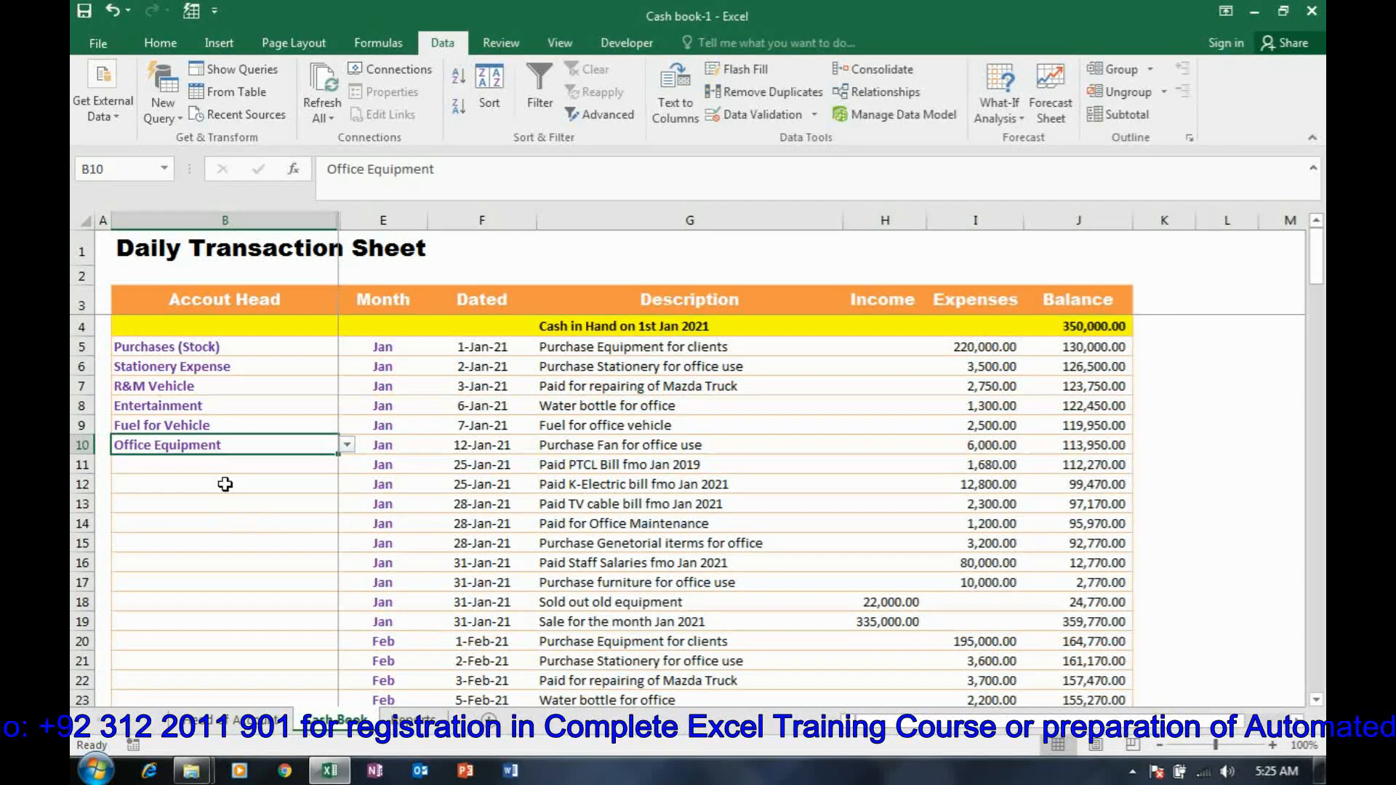
- Assign the Utility Bill account head to the 25-Jan-21 PTCL bill payment in row 11
left_click(224, 470)
left_click(347, 466)
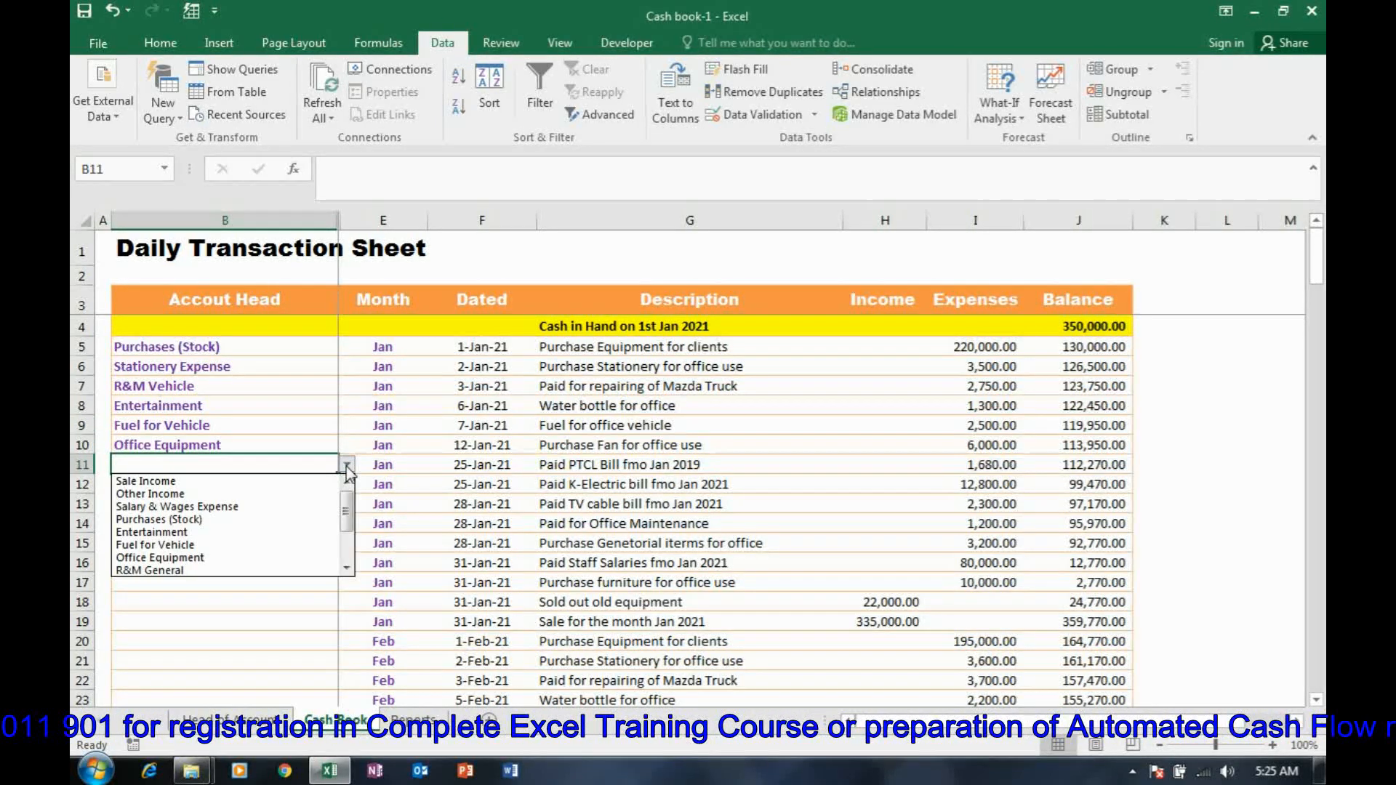
left_click(347, 569)
left_click(347, 568)
left_click(346, 569)
left_click(346, 569)
left_click(346, 568)
left_click(226, 558)
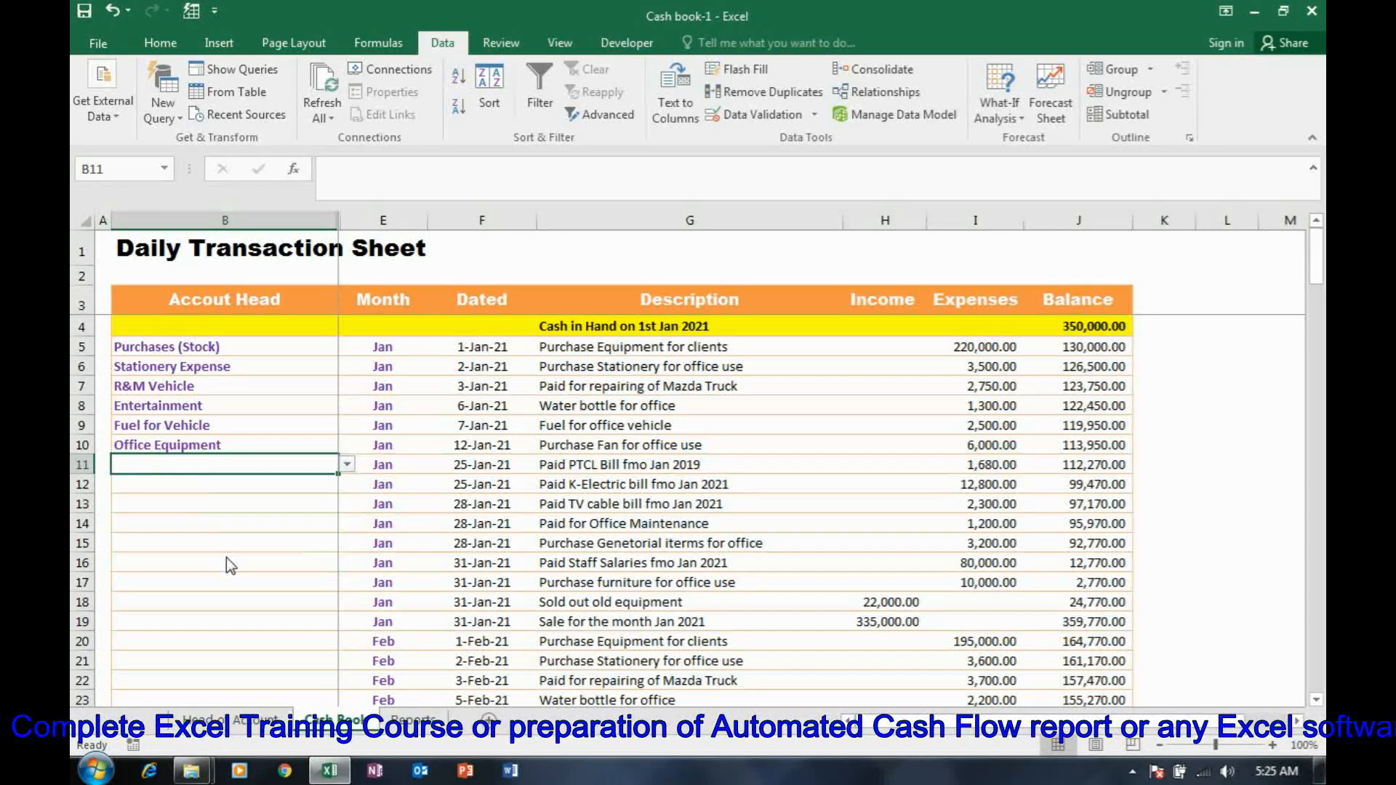
- Assign the Utility Bill account head to the January K-Electric bill in row 12 and the TV cable bill in row 13
left_click(255, 481)
left_click(347, 485)
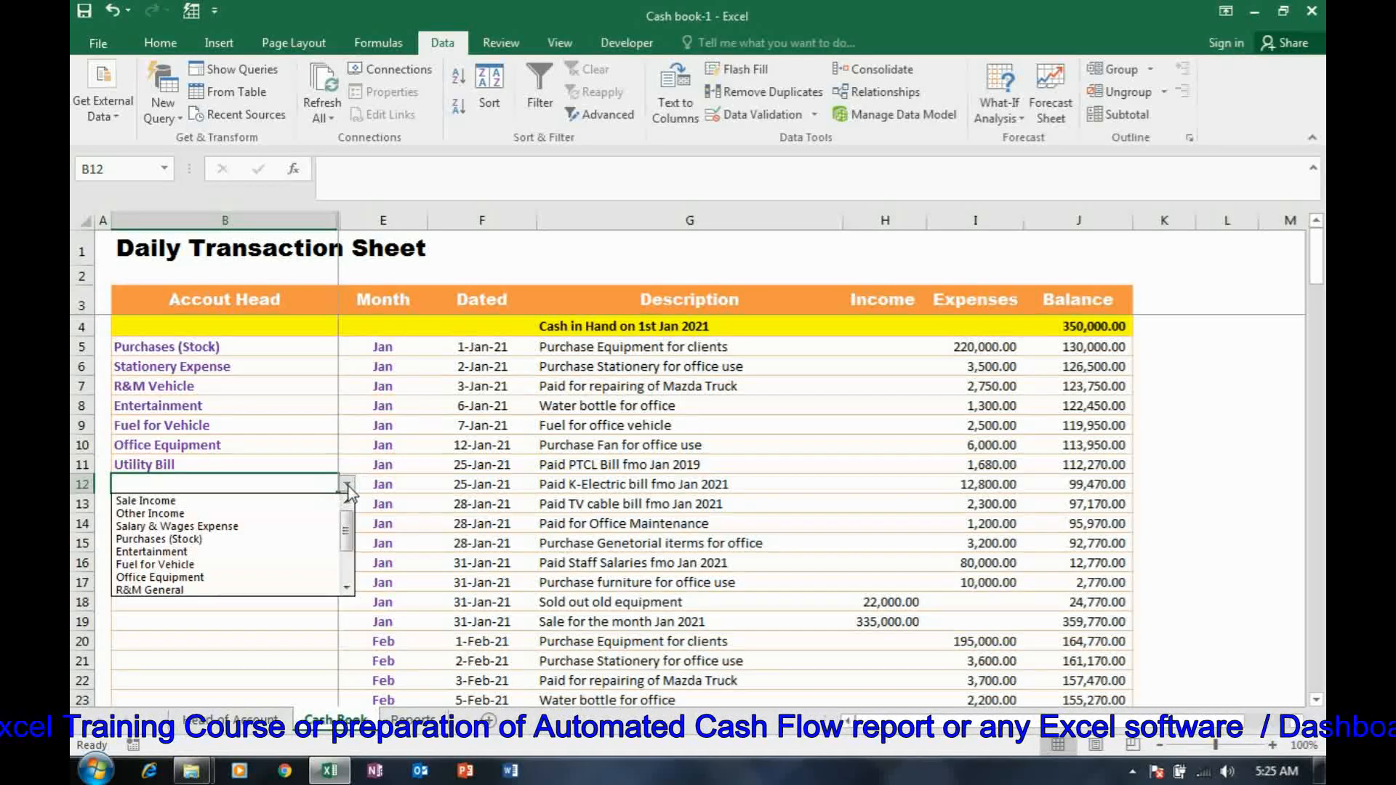
left_click(346, 591)
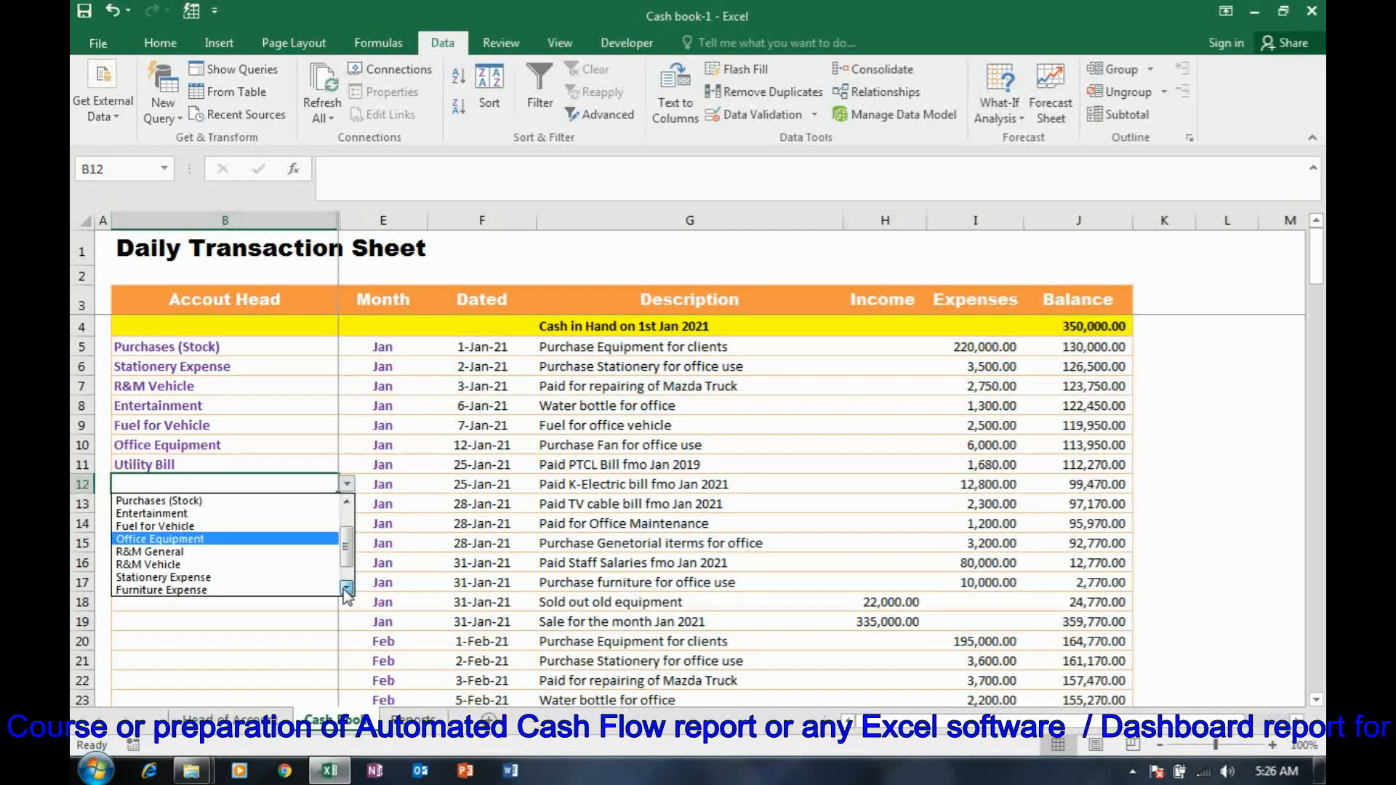
left_click(224, 577)
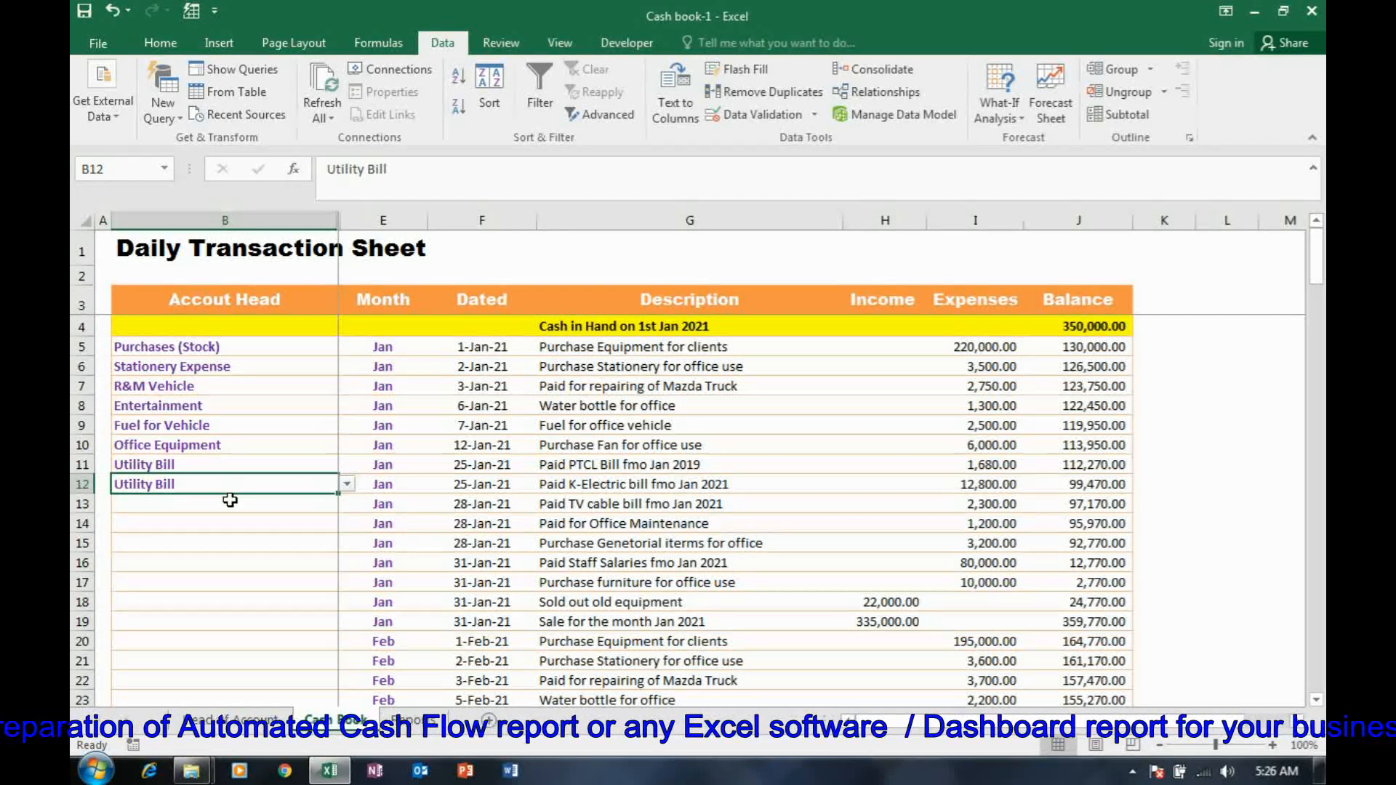
left_click(231, 501)
left_click(347, 505)
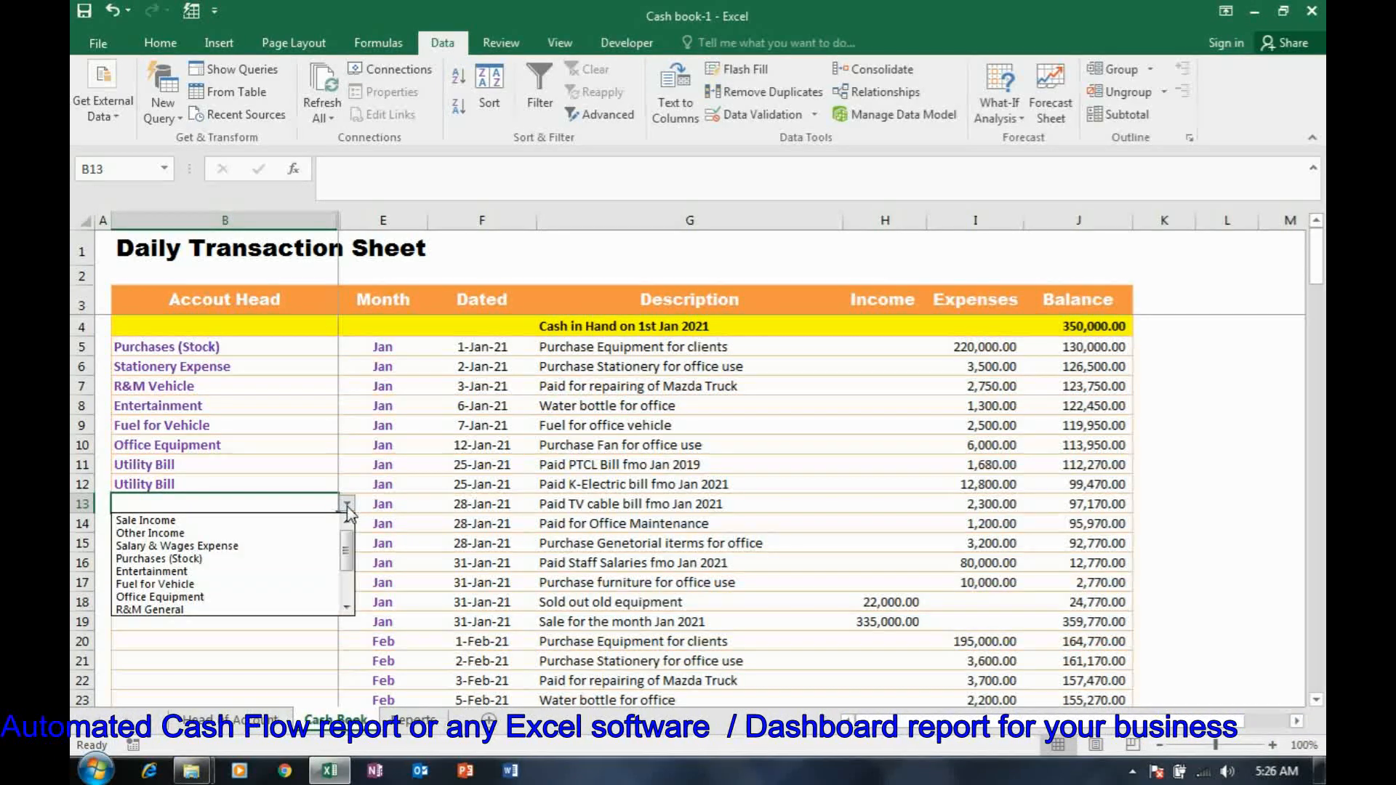
left_click_drag(347, 552, 348, 583)
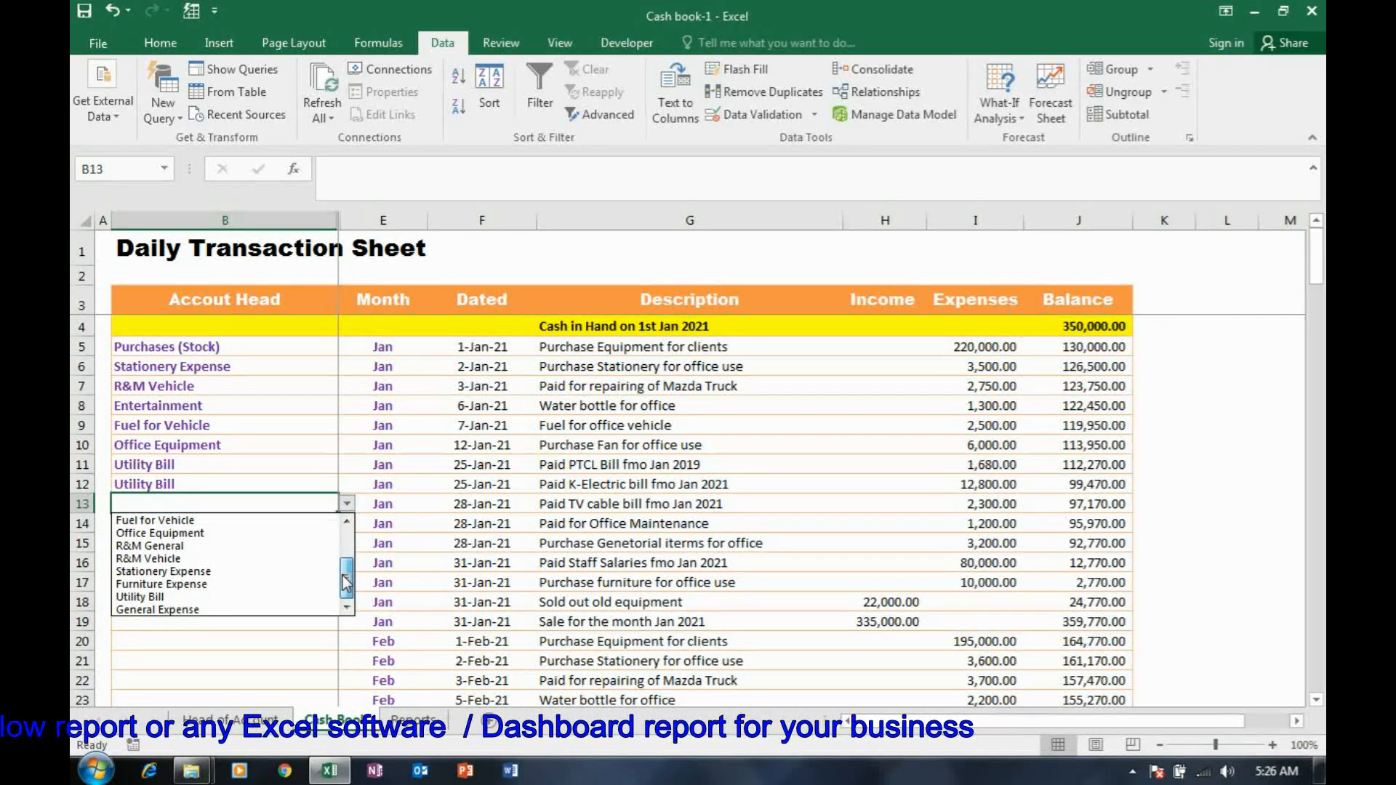
left_click(244, 598)
- Assign the R&M General account head to the 28-Jan-21 office maintenance payment in row 14
left_click(249, 523)
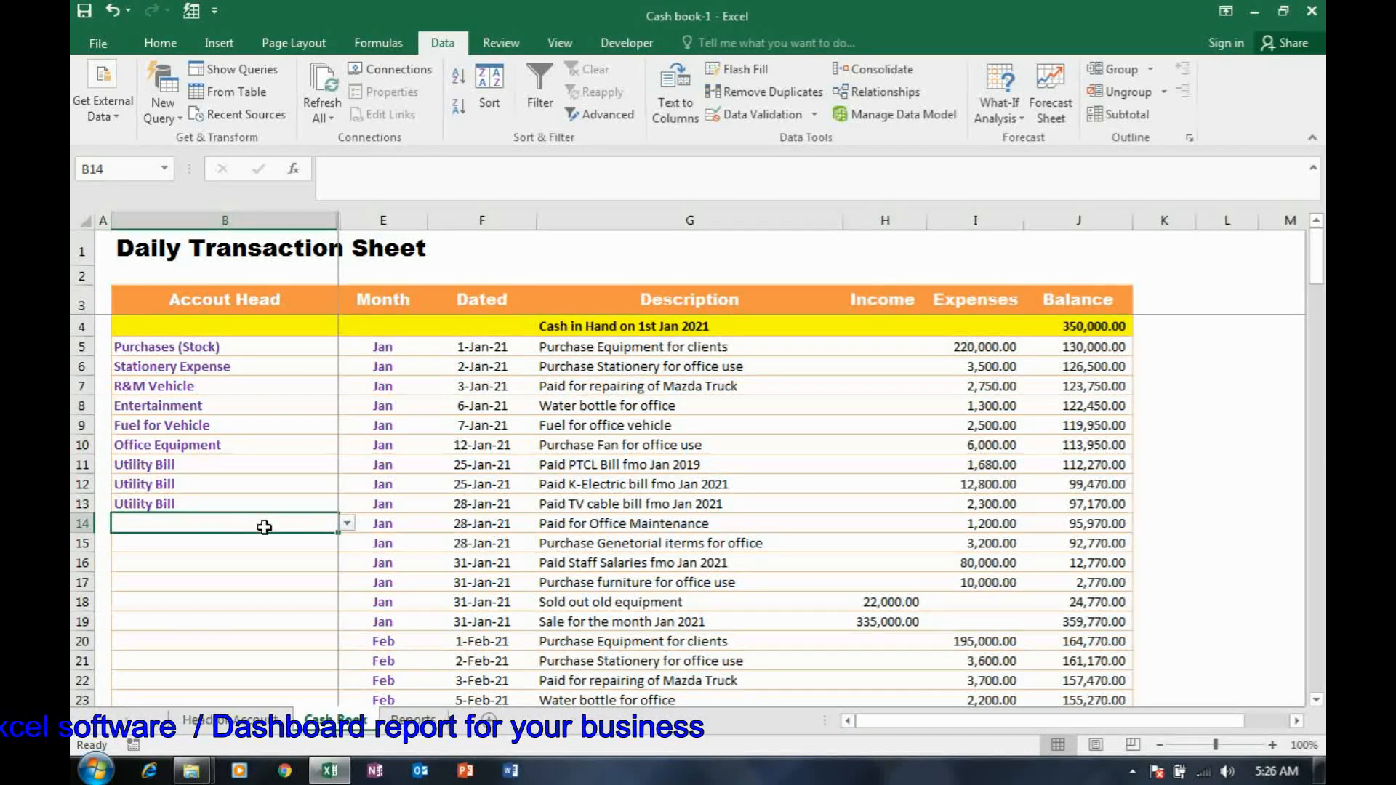
left_click(348, 524)
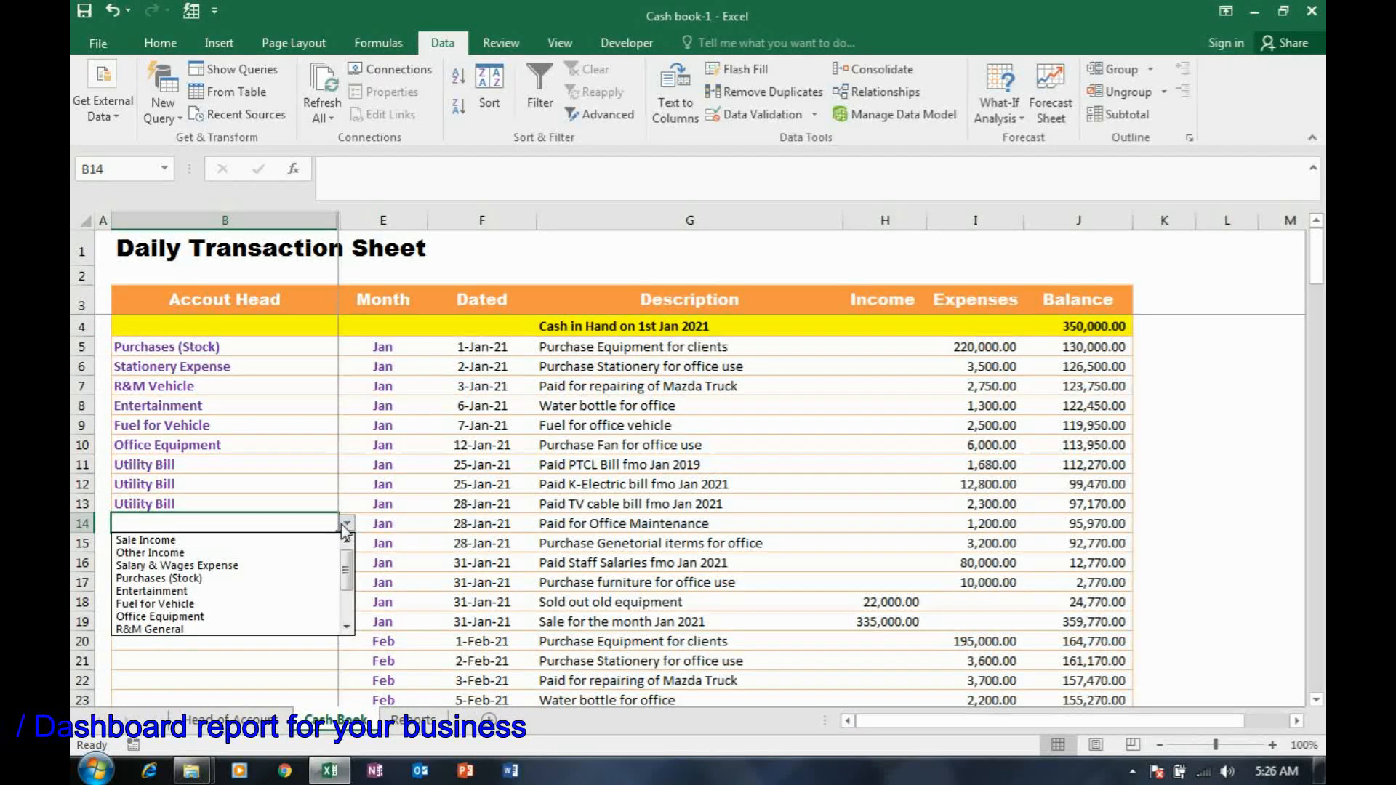
left_click_drag(350, 583, 351, 598)
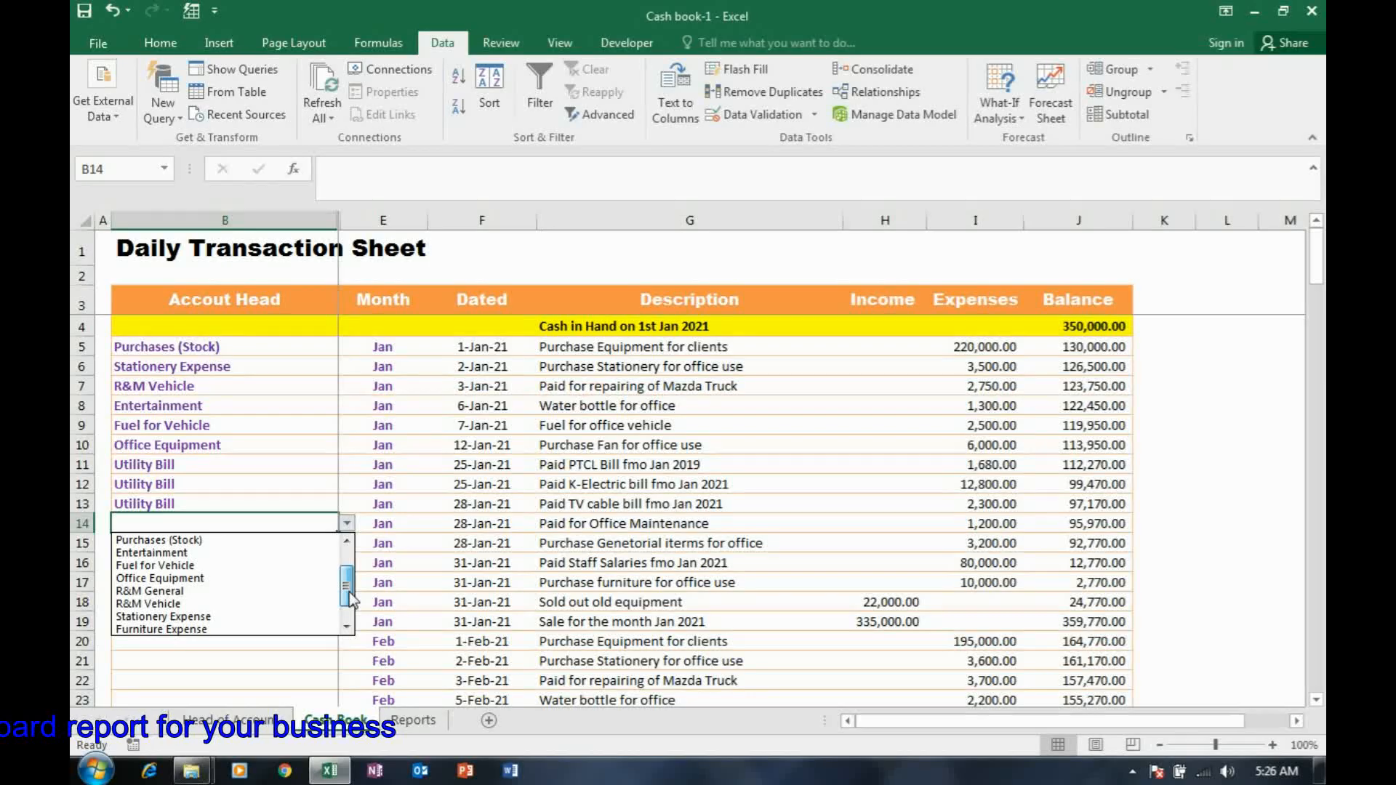
left_click(251, 592)
- Assign General Expense to the 28-Jan-21 janitorial items purchase in row 15 and Salary & Wages Expense to the staff salaries in row 16
left_click(238, 543)
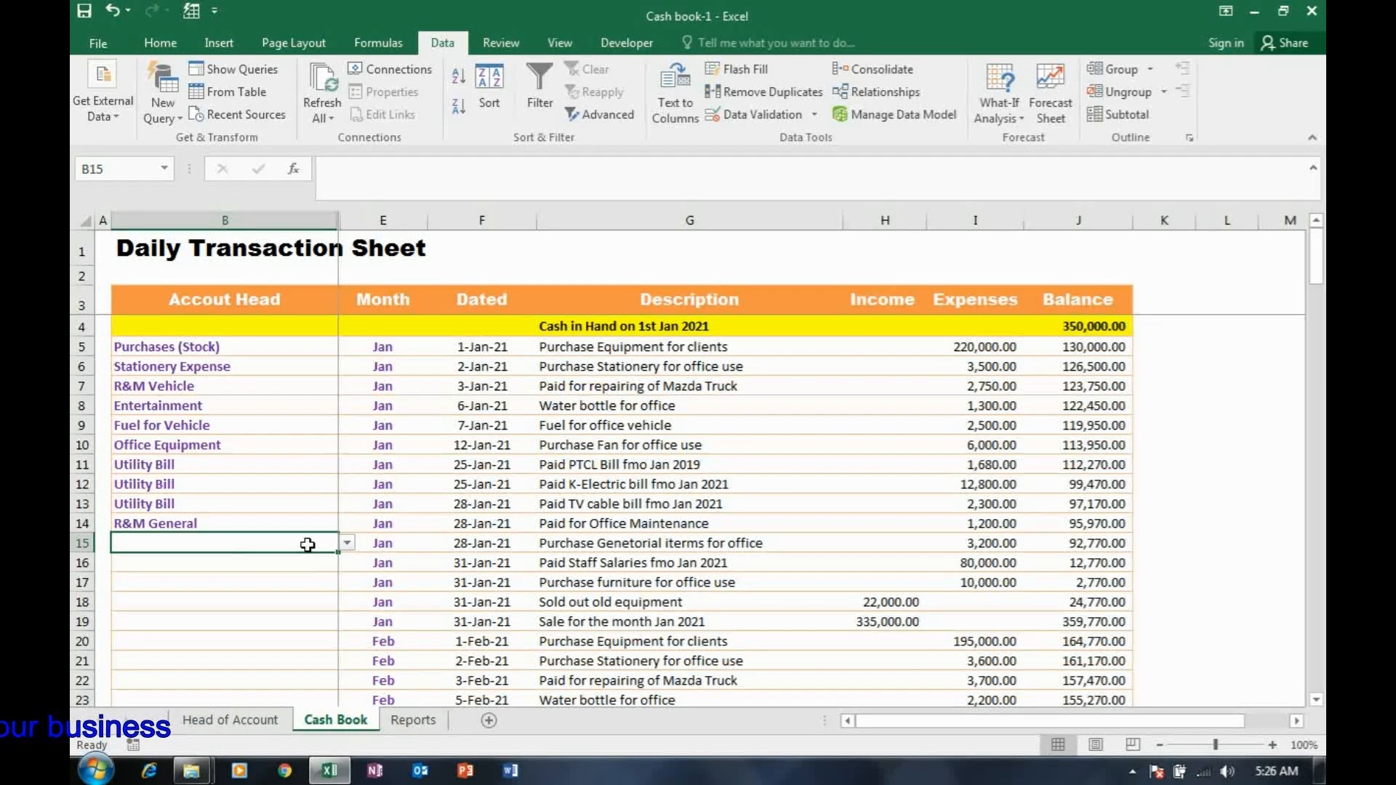
left_click(347, 545)
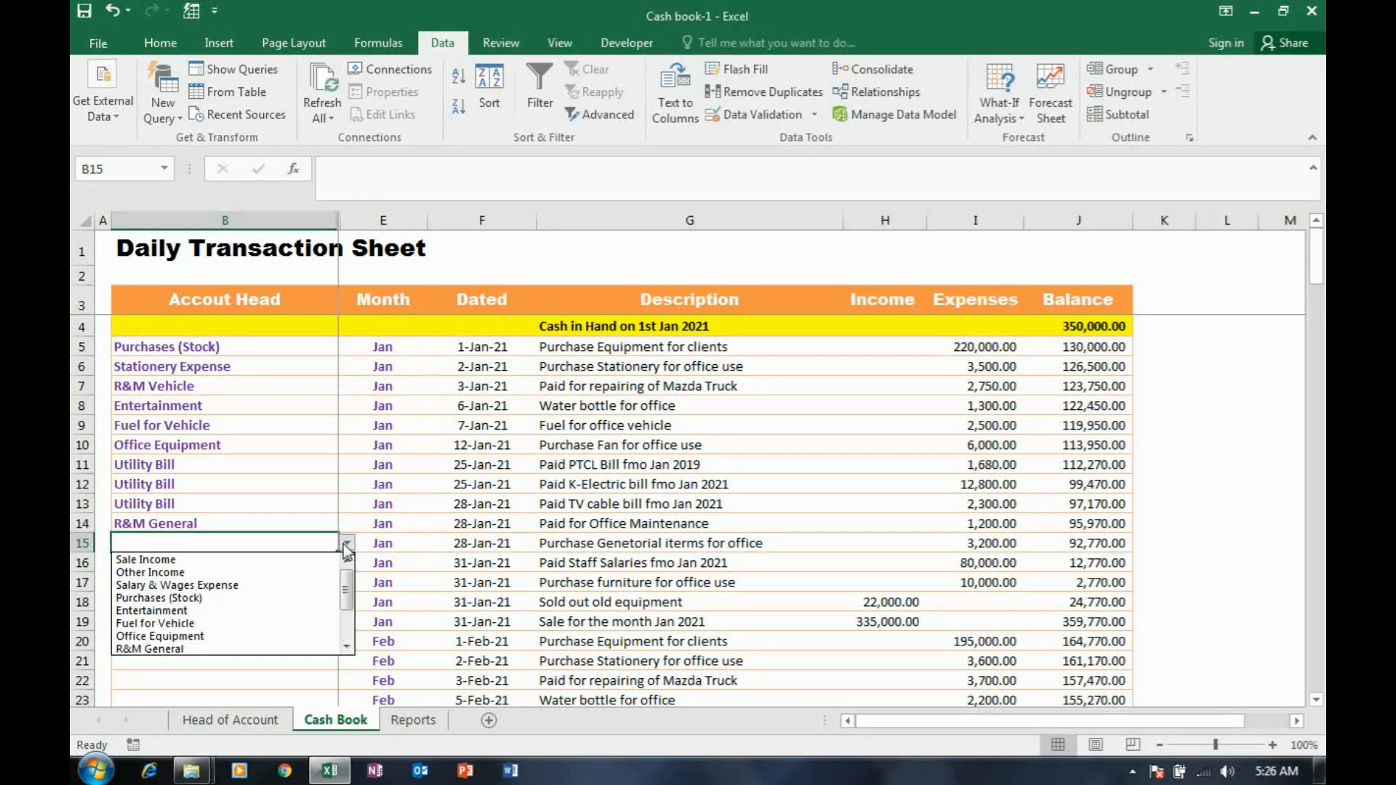
left_click_drag(346, 603, 347, 624)
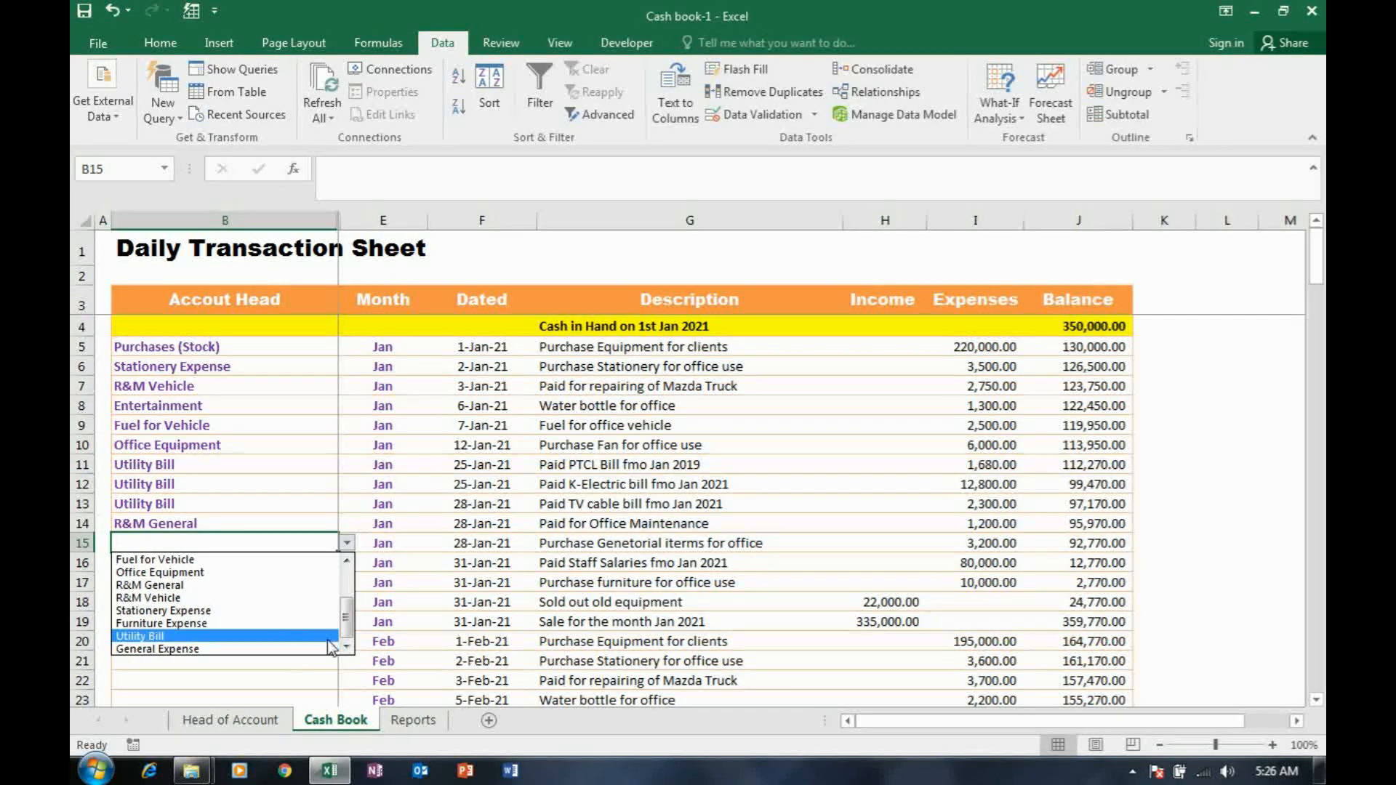
left_click(283, 651)
left_click(285, 563)
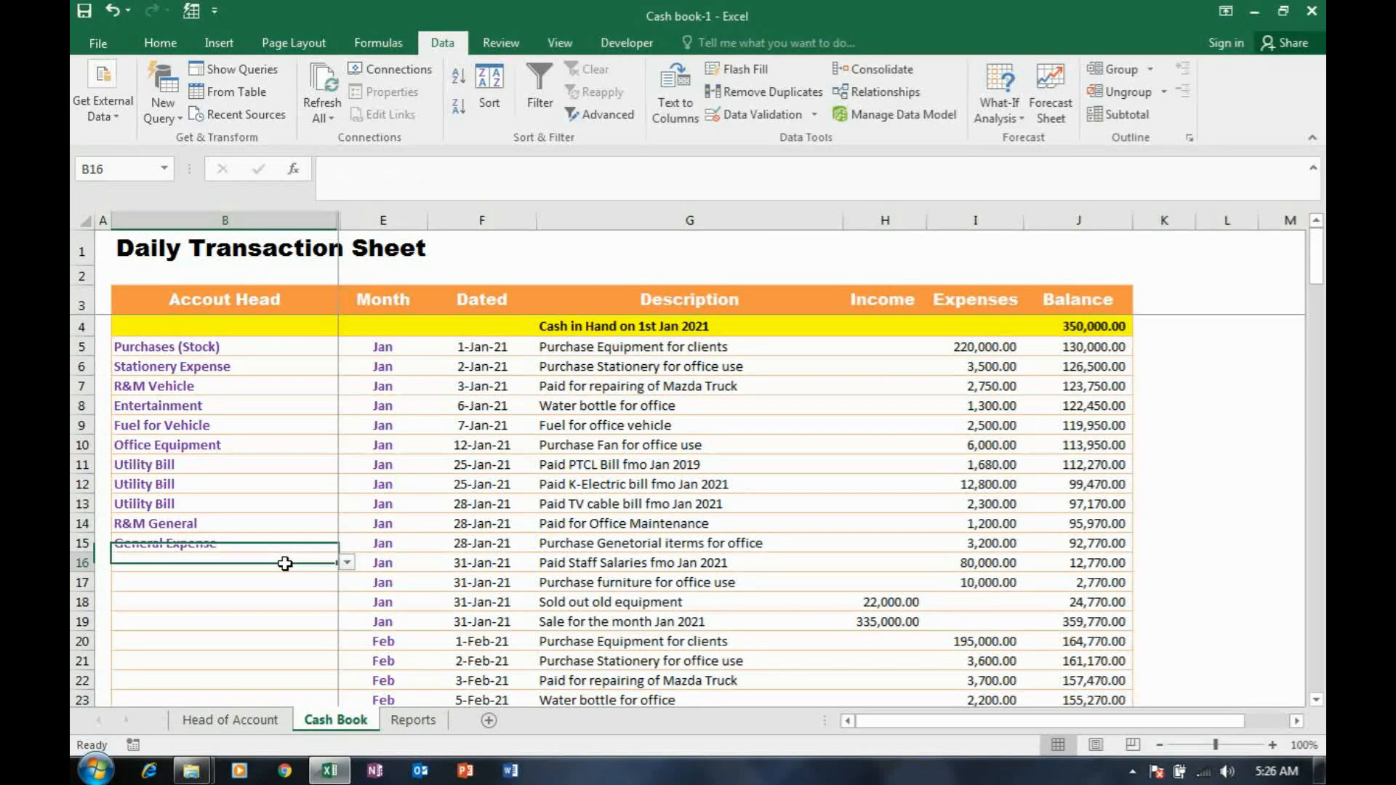
left_click(349, 563)
left_click(303, 608)
- Assign the Furniture Expense account head to the 31-Jan-21 office furniture purchase in row 17
left_click(288, 584)
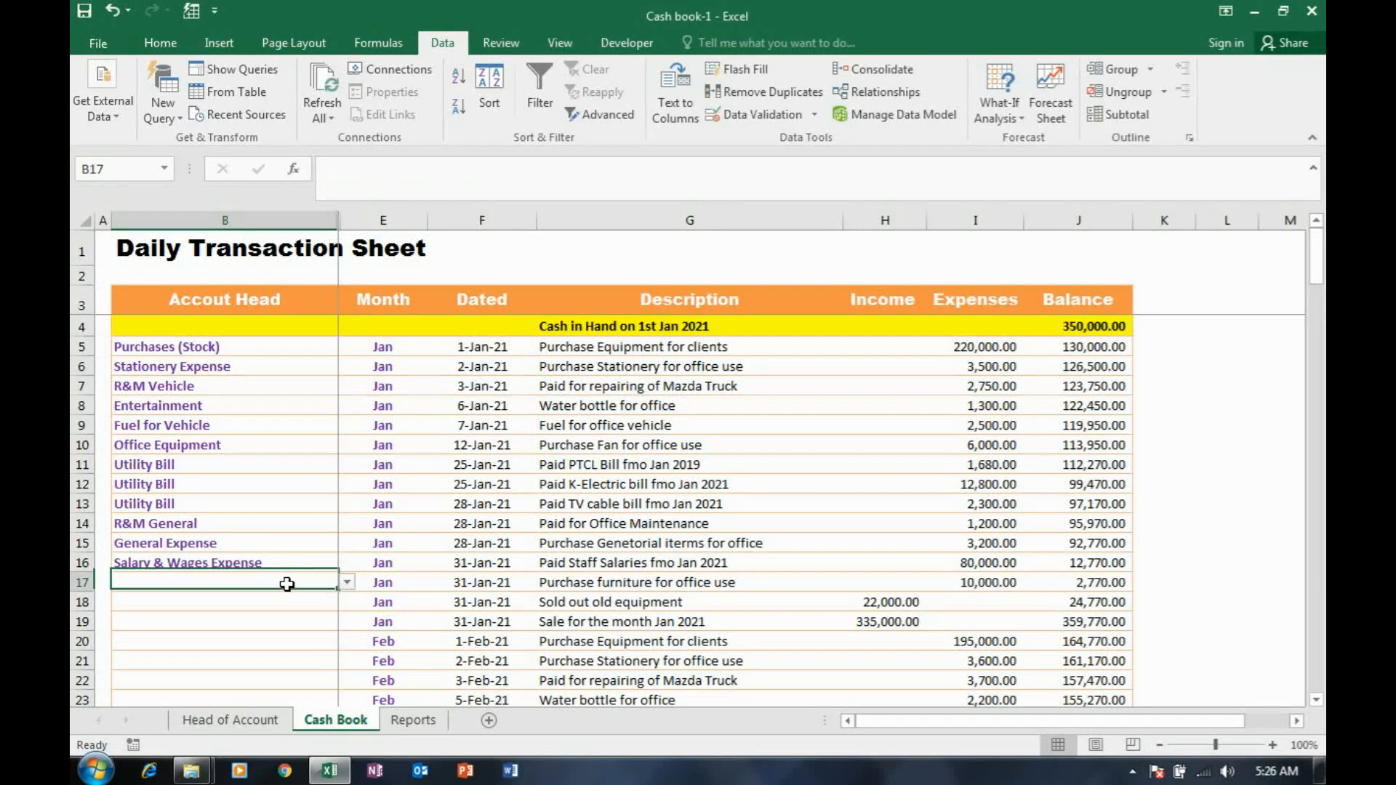
left_click(349, 583)
left_click_drag(347, 635, 347, 662)
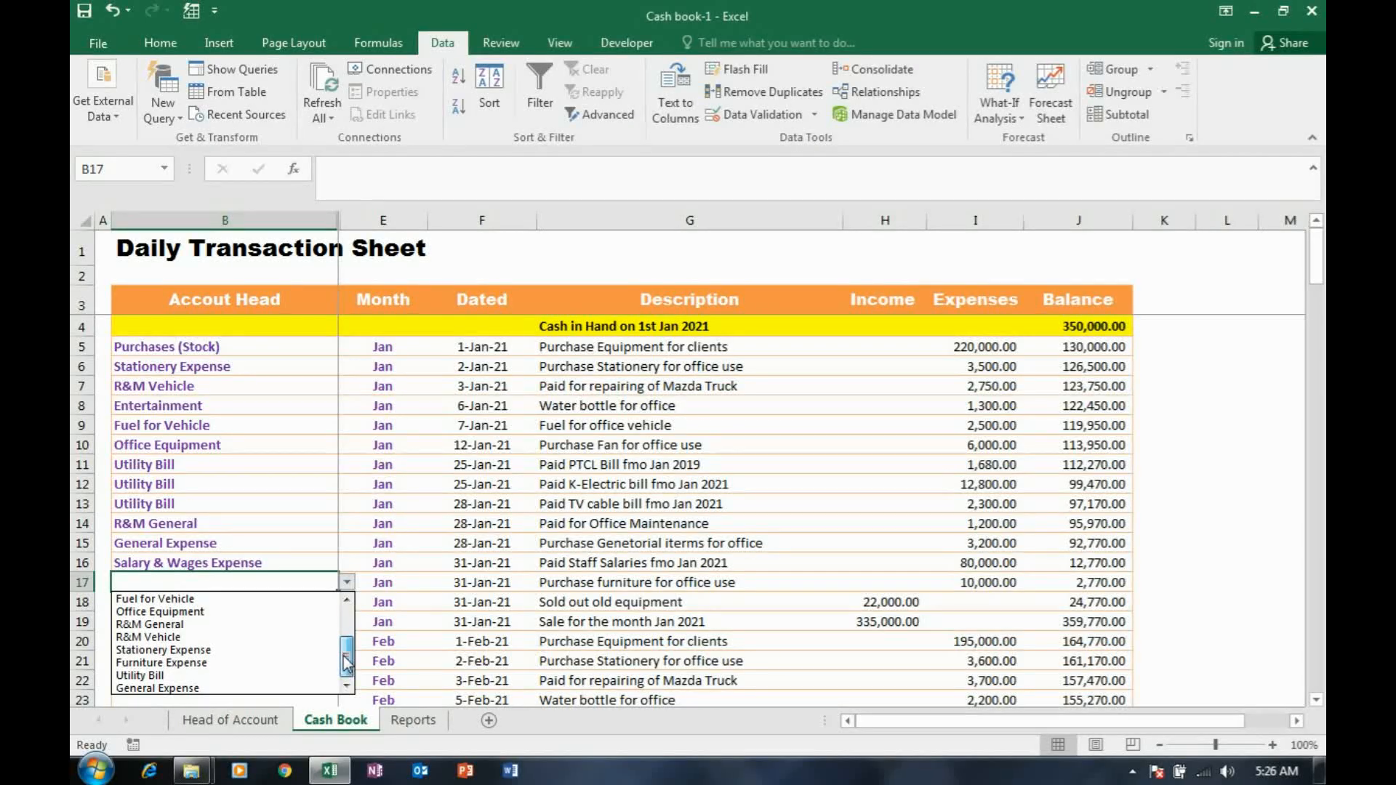
left_click(276, 662)
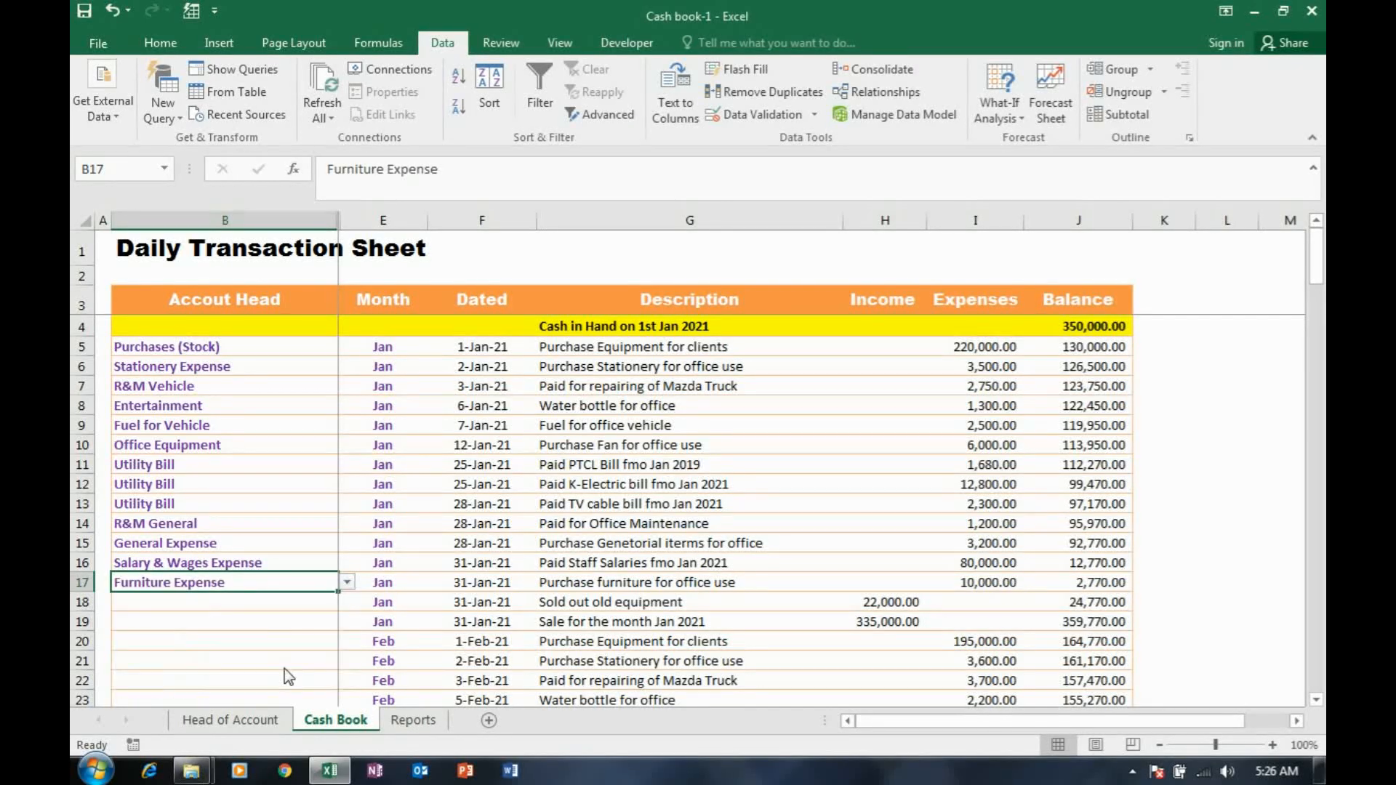
- Assign Other Income to the old equipment sale in row 18 and Sale Income to the January sales in row 19
left_click(276, 602)
left_click(346, 603)
mouse_move(350, 651)
left_mouse_down()
mouse_move(350, 689)
mouse_move(348, 644)
left_mouse_up()
left_click(302, 632)
key("Return")
left_click(349, 623)
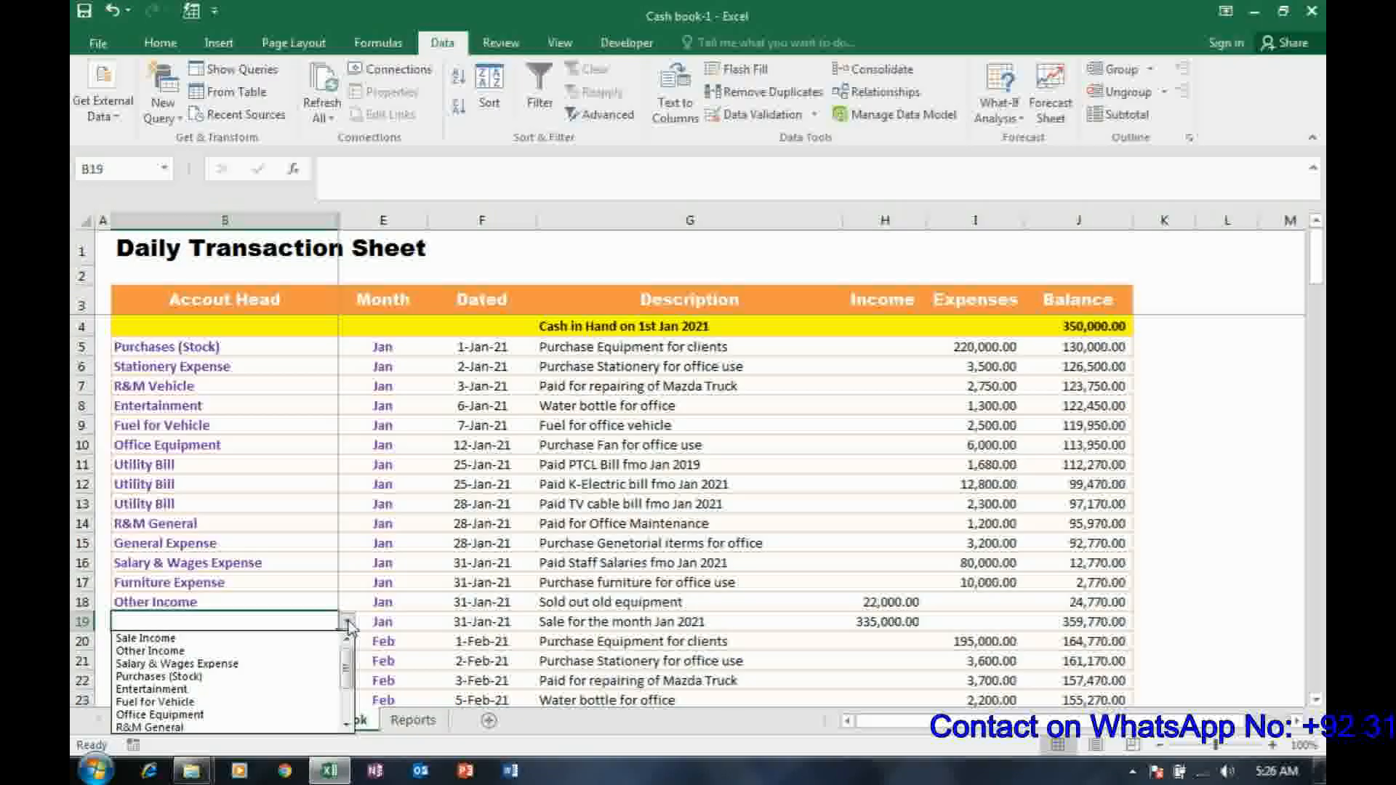
left_click(310, 636)
left_click_drag(265, 347, 269, 622)
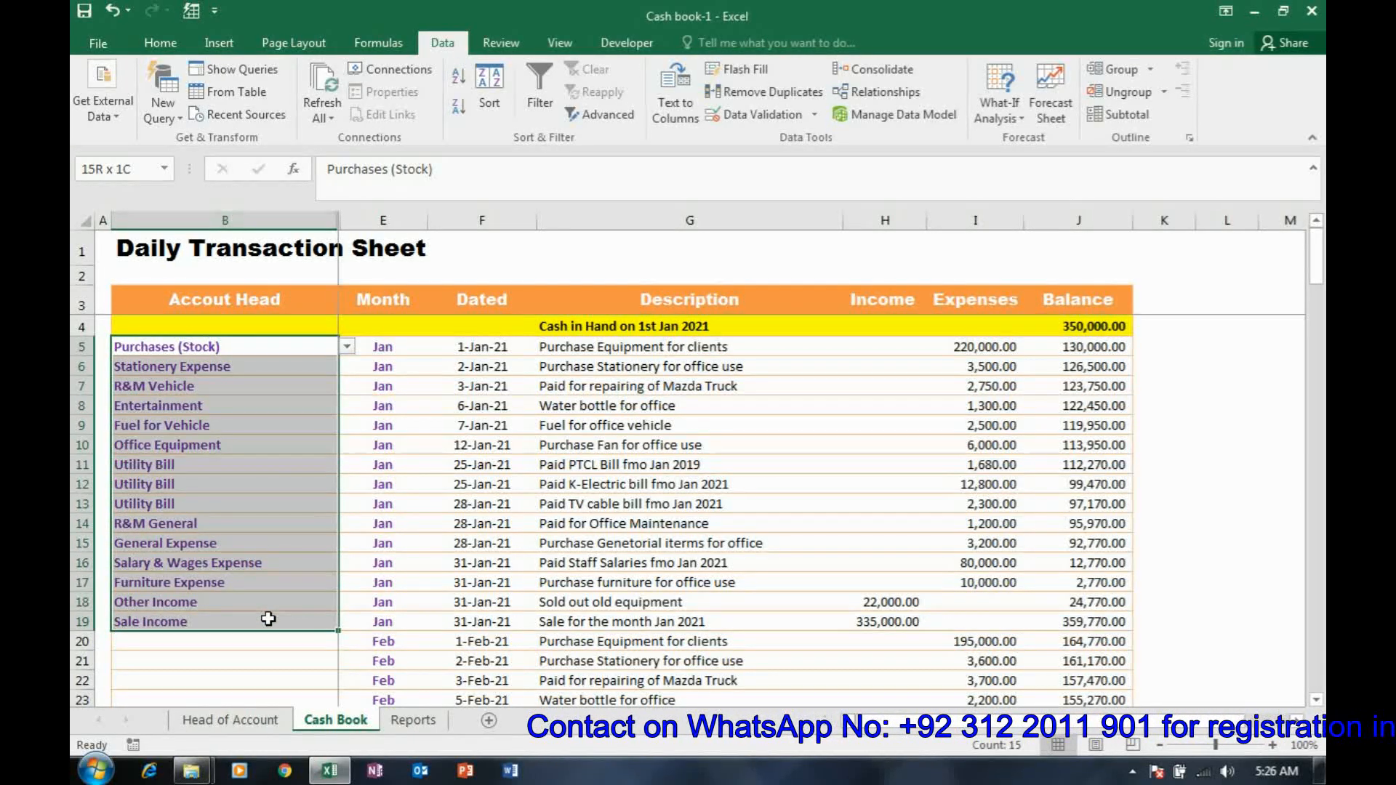
scroll(342, 517, "down", 2)
scroll(452, 483, "up", 2)
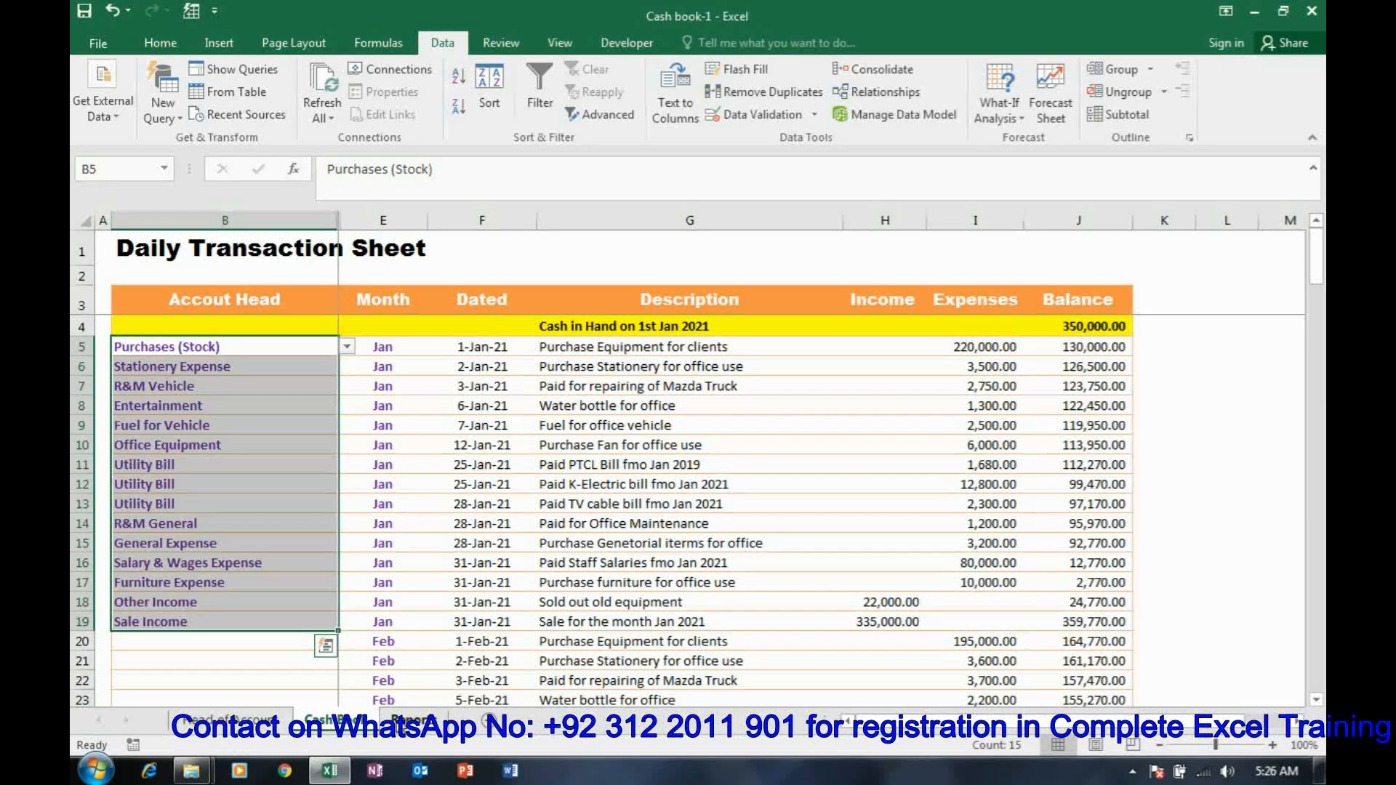
- In the Reports sheet, copy the January Sale Income formula from C5 into the January Salary & Wages Expense cell C10
key("ctrl+Page_Down")
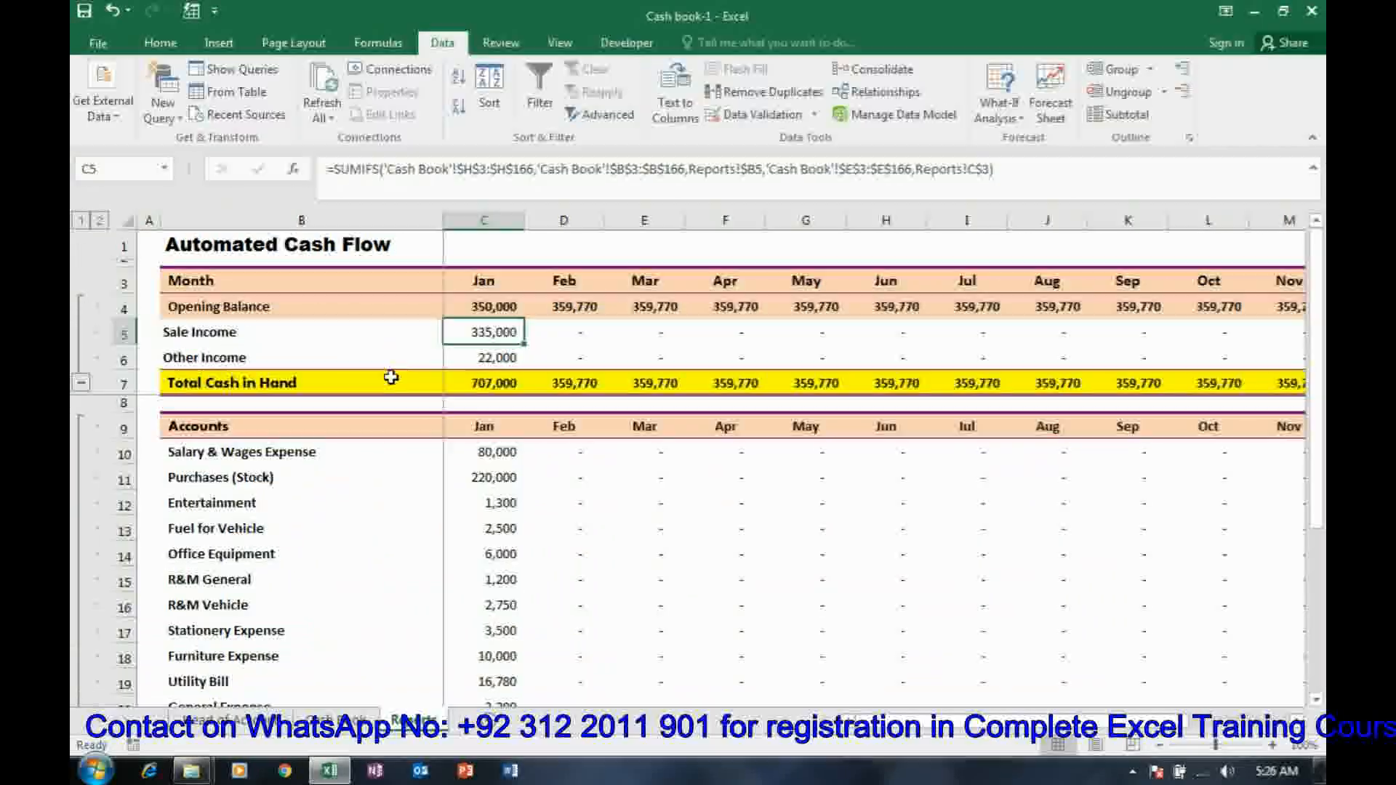
left_click(562, 339)
left_click(504, 333)
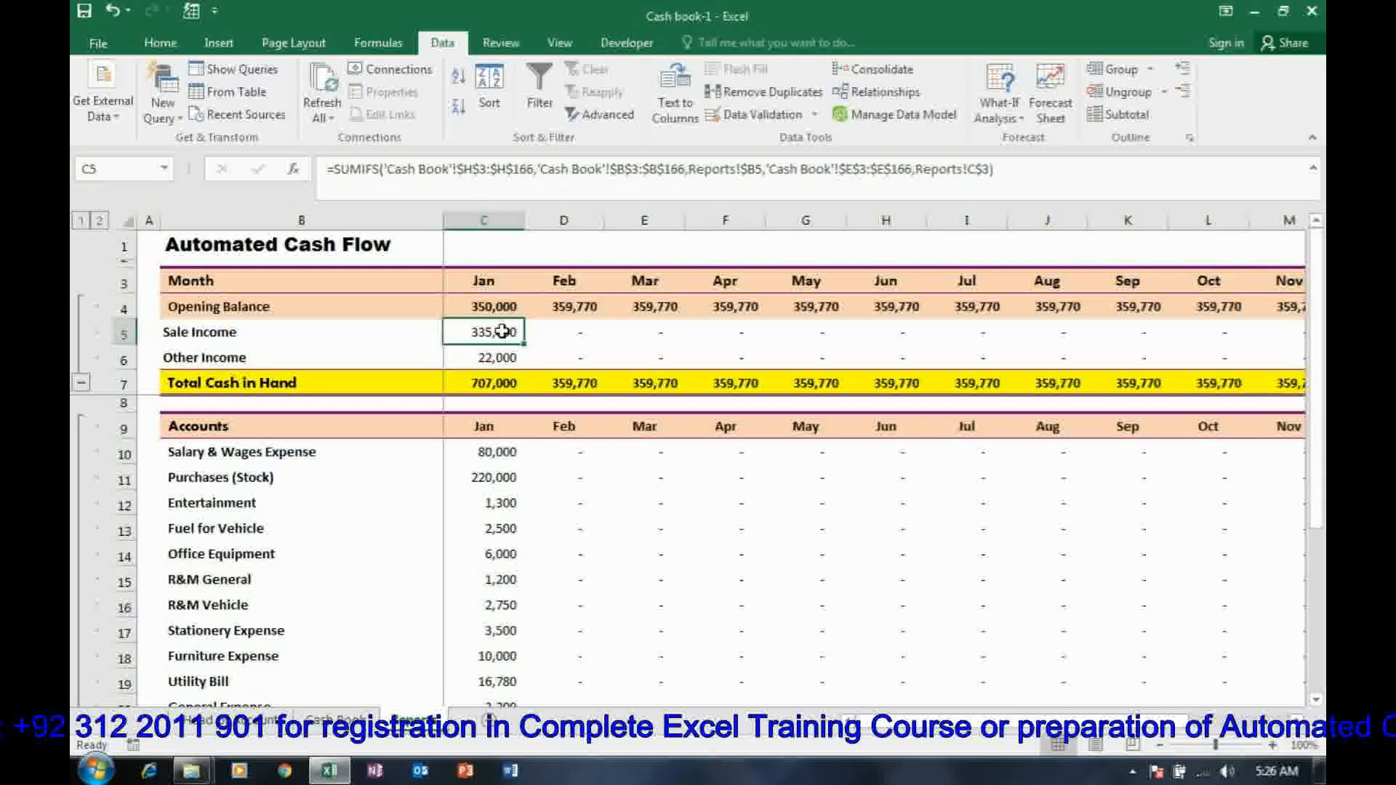
left_click(501, 354)
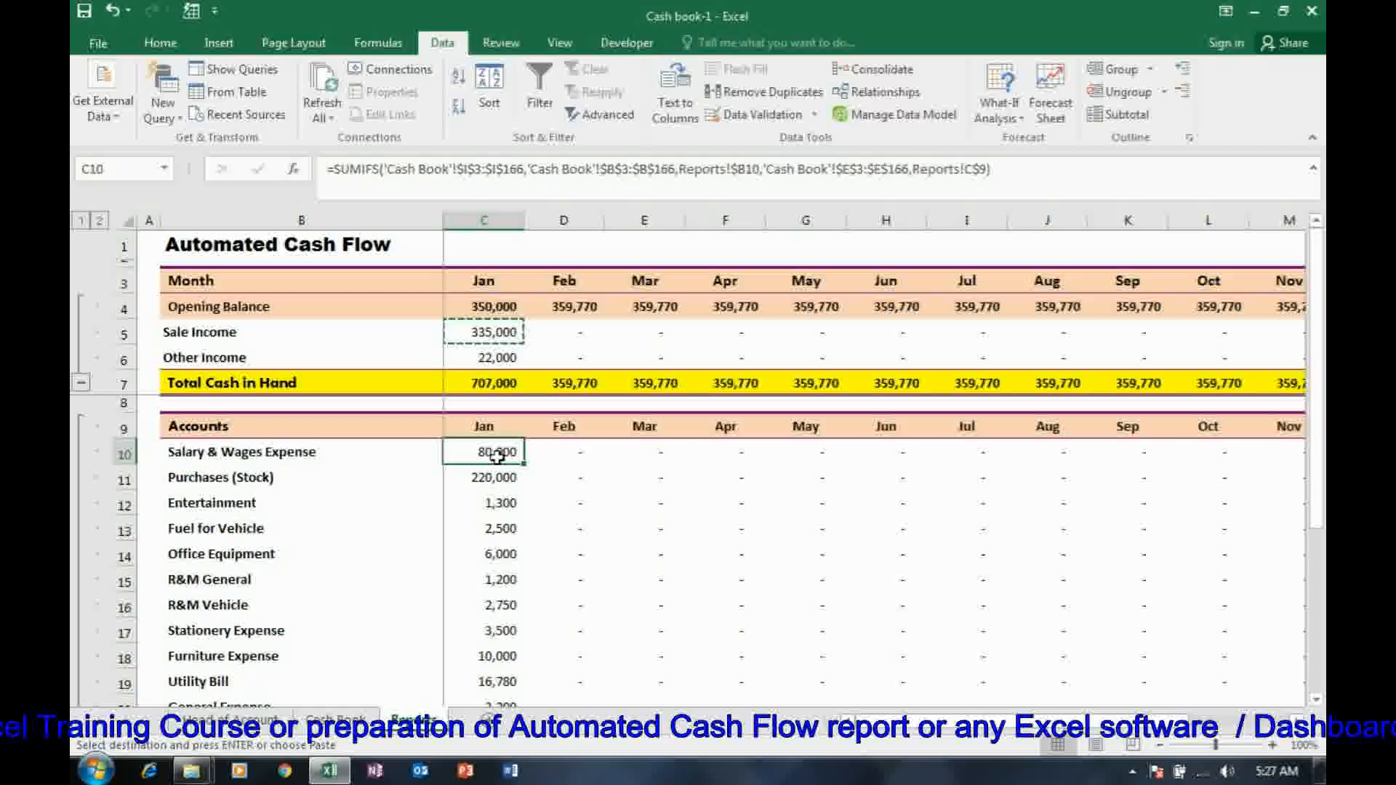
key("ctrl+v")
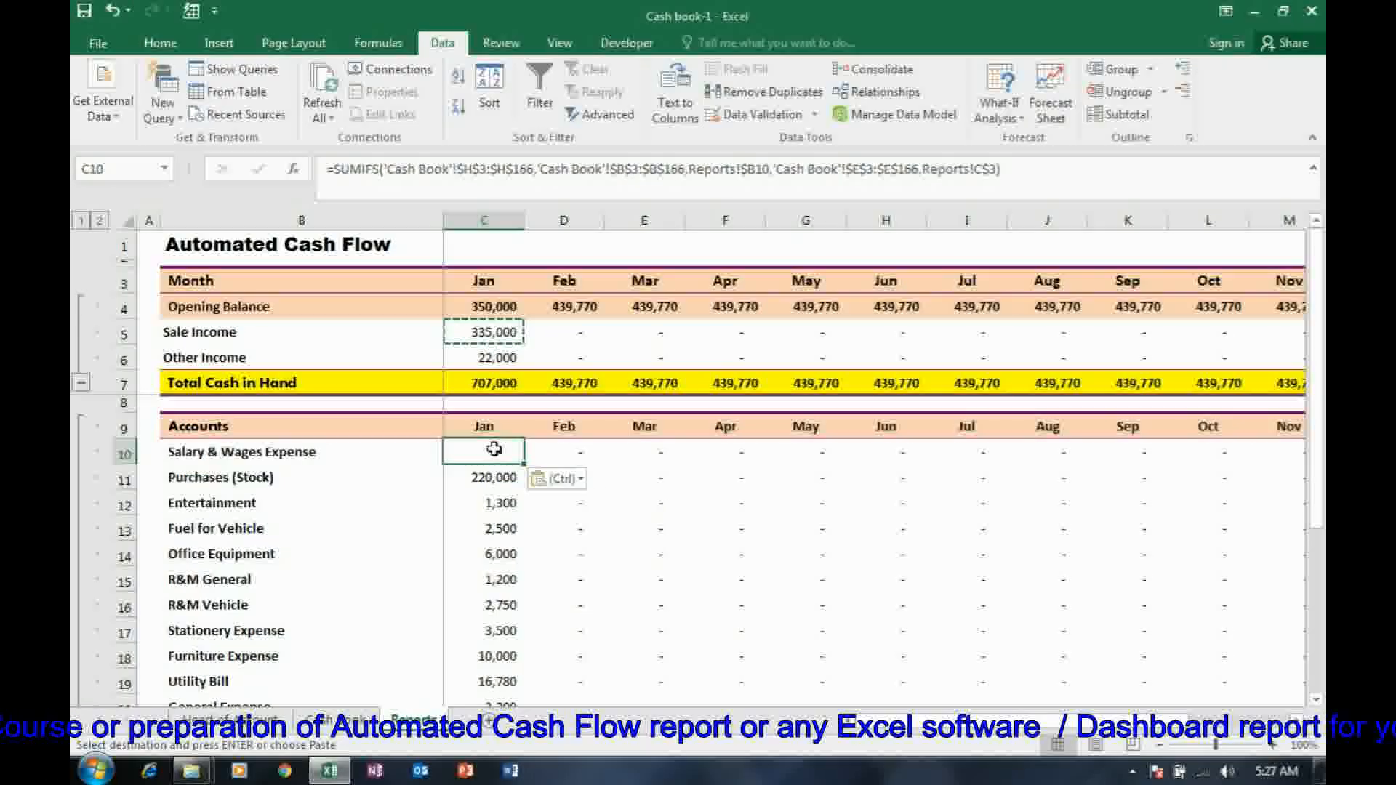
- Clear the January expense formulas below Salary & Wages Expense, C11:C21, and return to C10
key("Down")
key("ctrl+shift+Down")
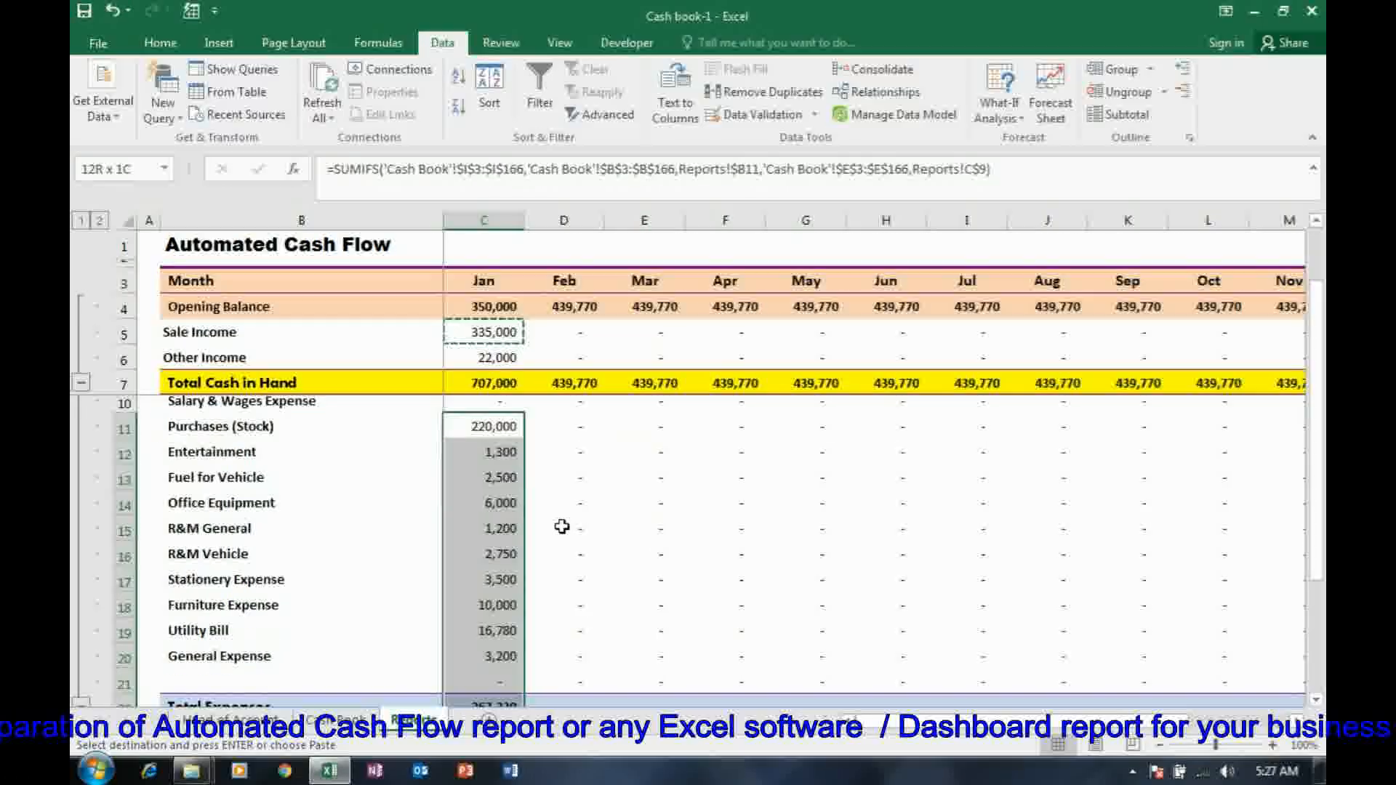
key("shift+Up")
key("Delete")
scroll(562, 526, "up", 1)
key("Up")
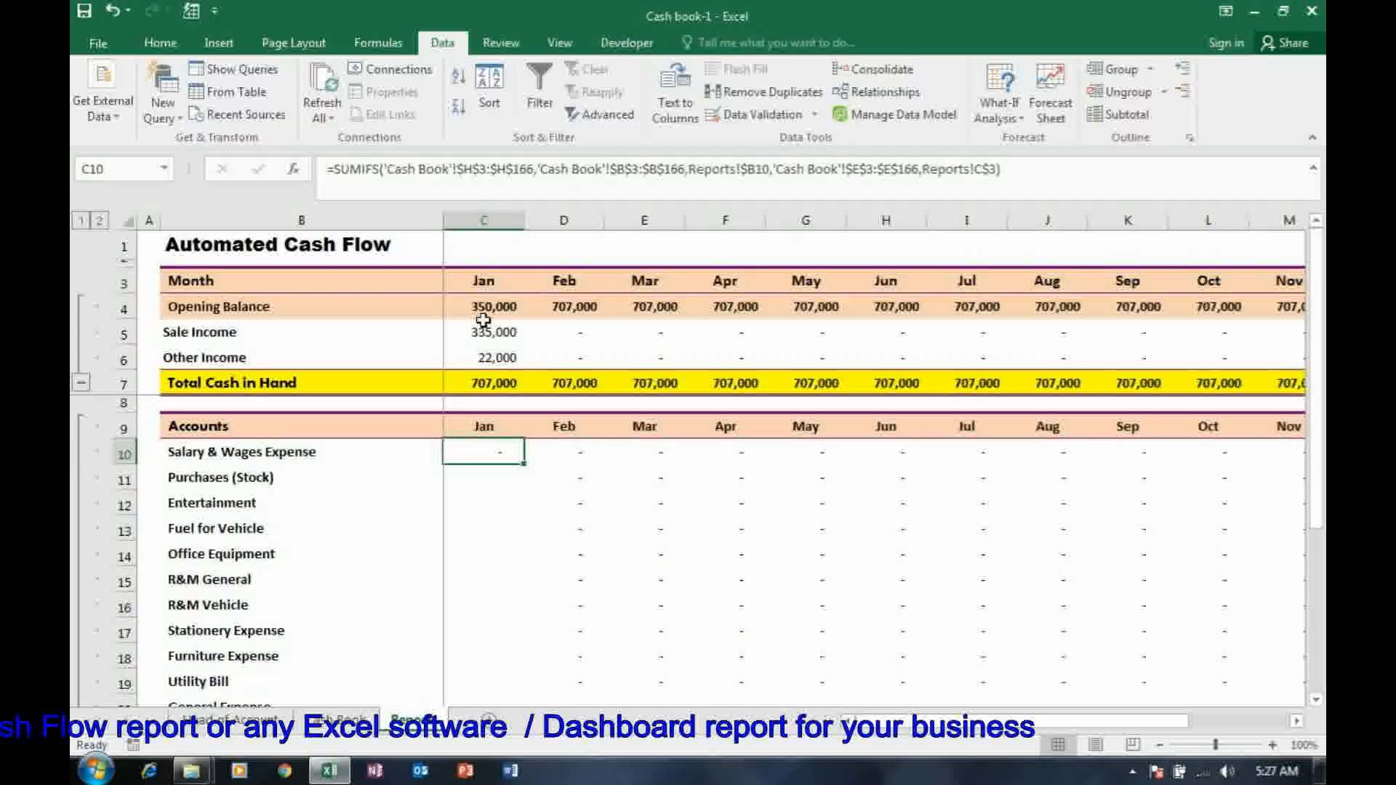
- Change the sum range of the SUMIFS formula in Reports C10 to the Cash Book Expenses column, $I$3:$I$166
left_click(341, 720)
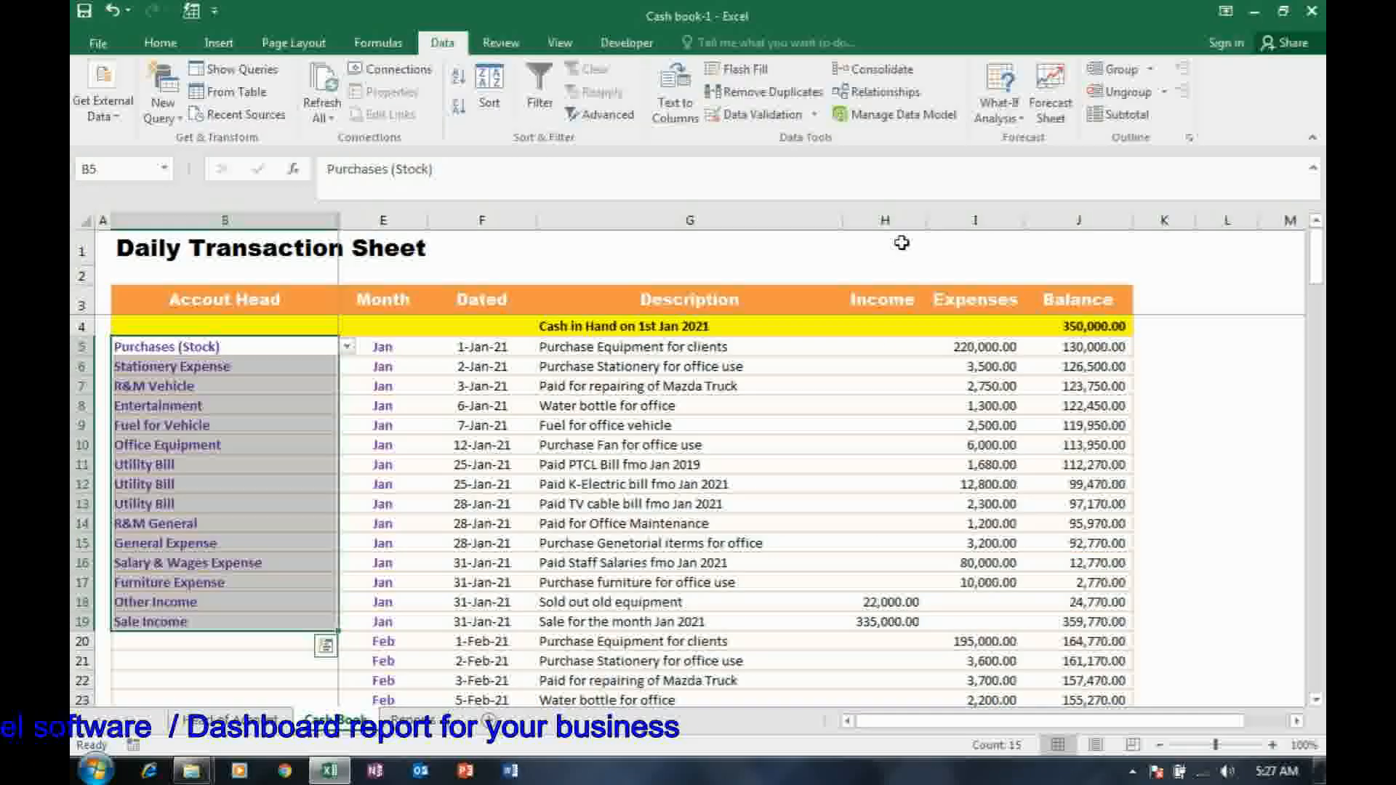
left_click(1008, 348)
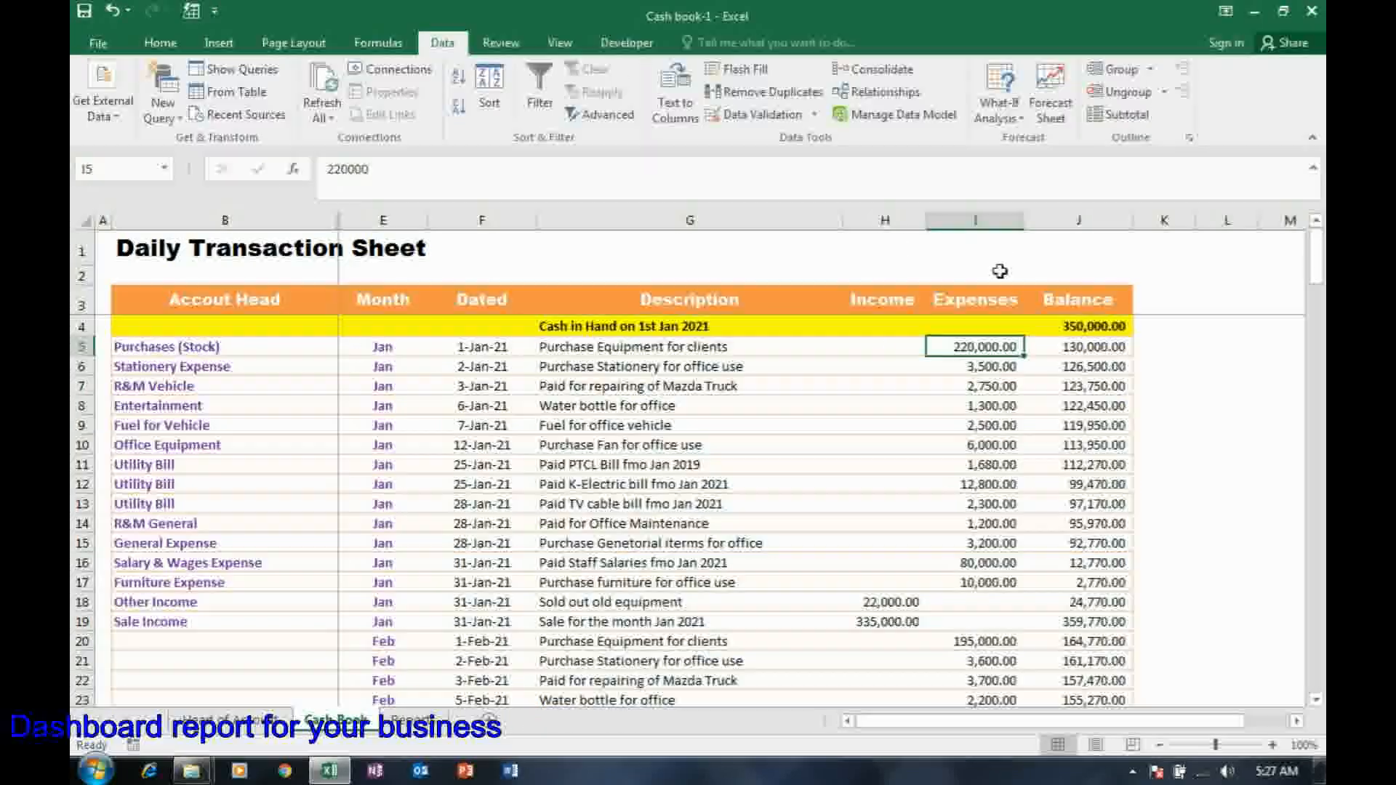
left_click(414, 720)
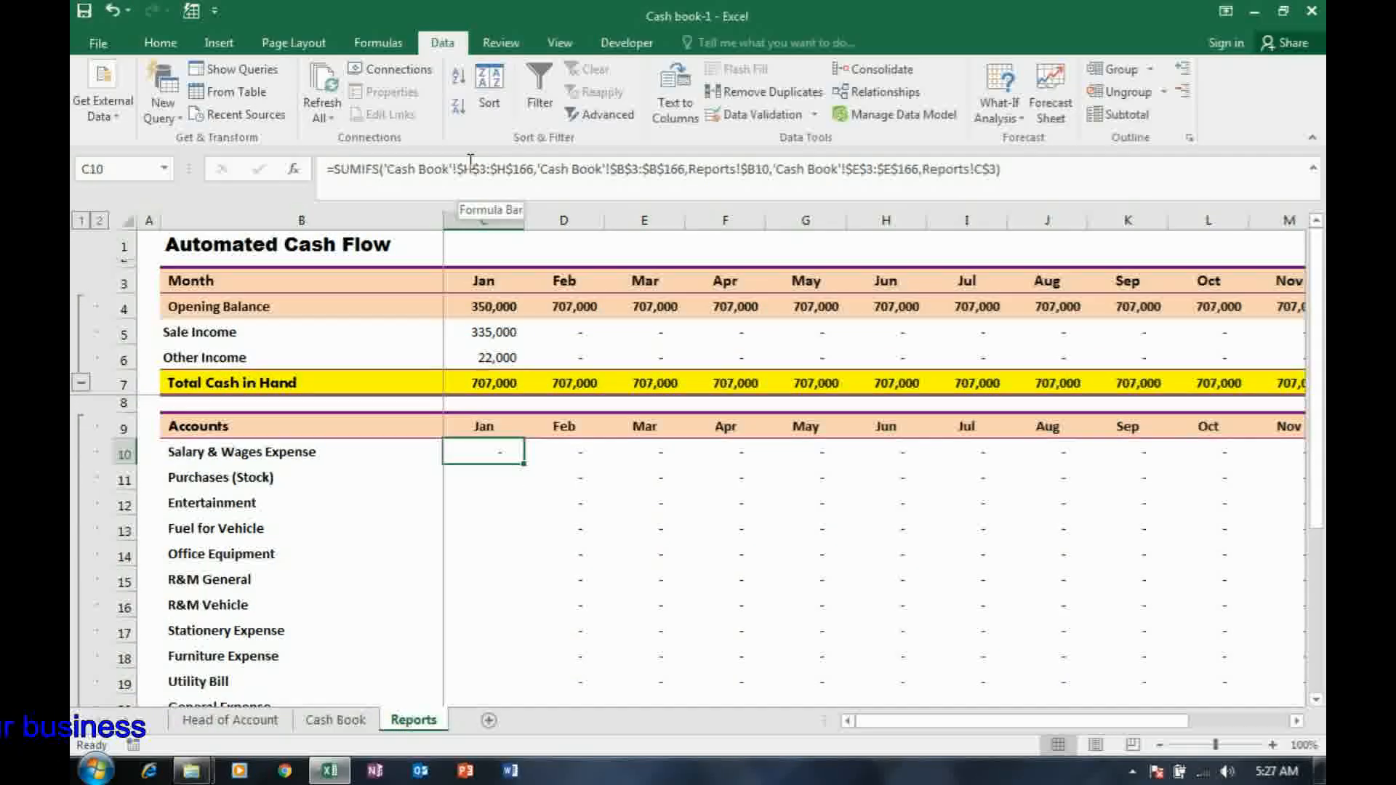
left_click(471, 169)
key("BackSpace")
key("Caps_Lock")
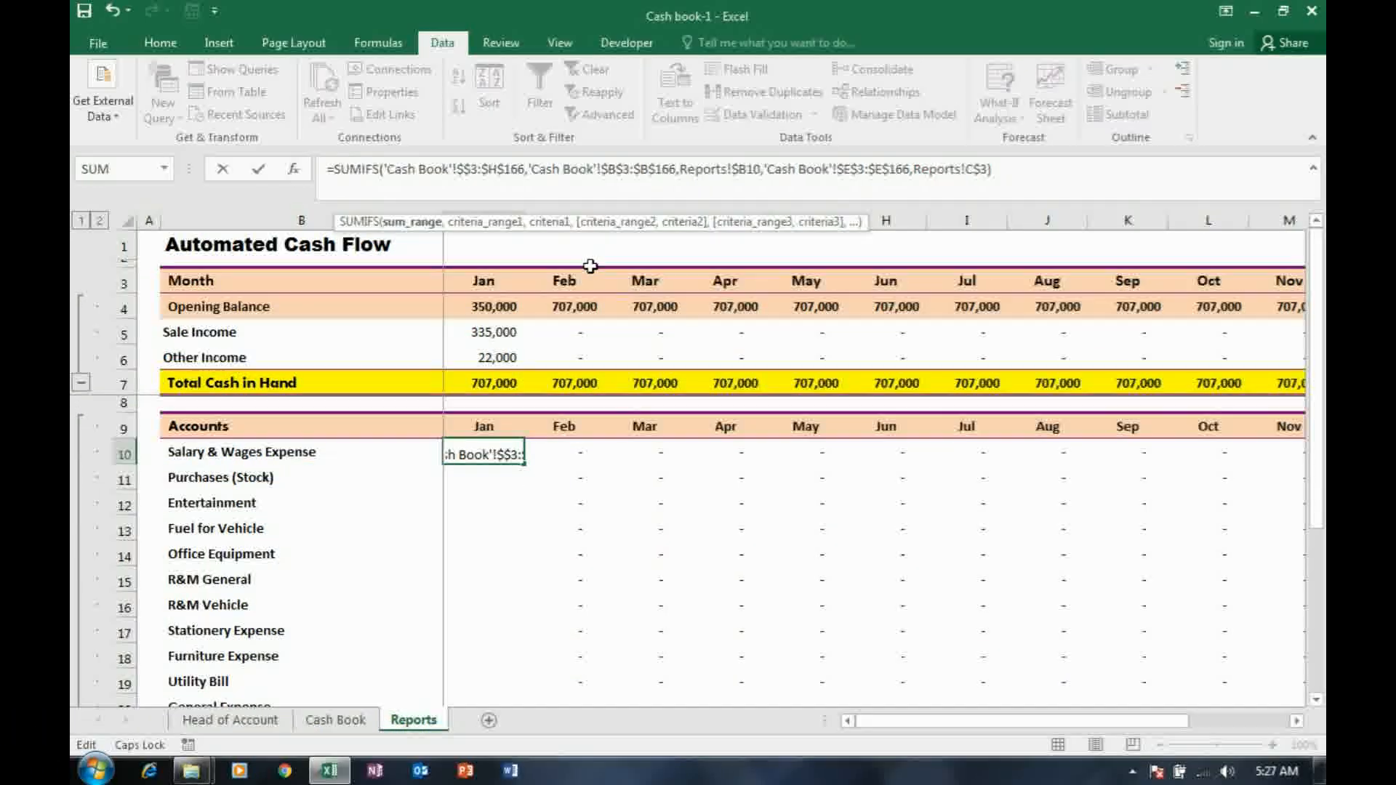
type("I")
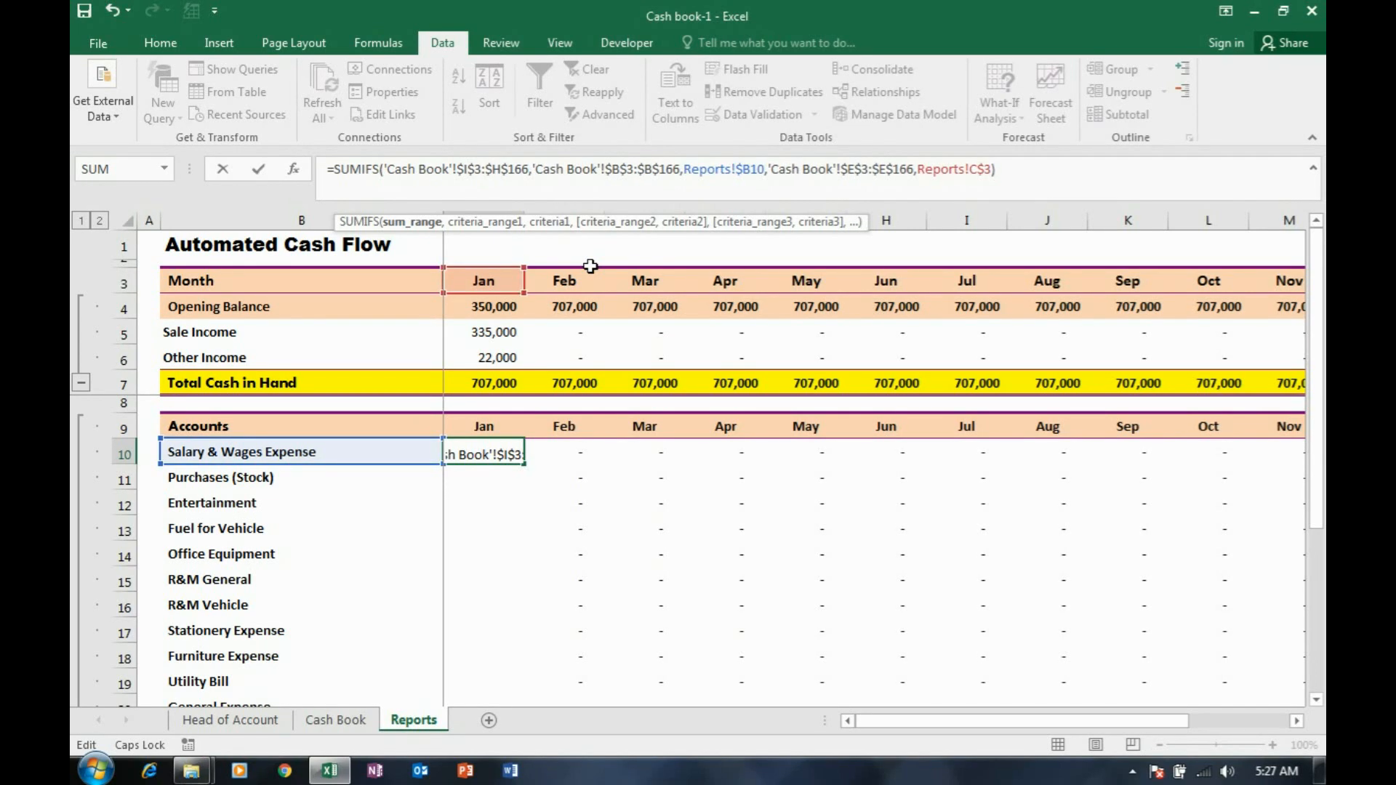
left_click(502, 167)
key("BackSpace")
type("I")
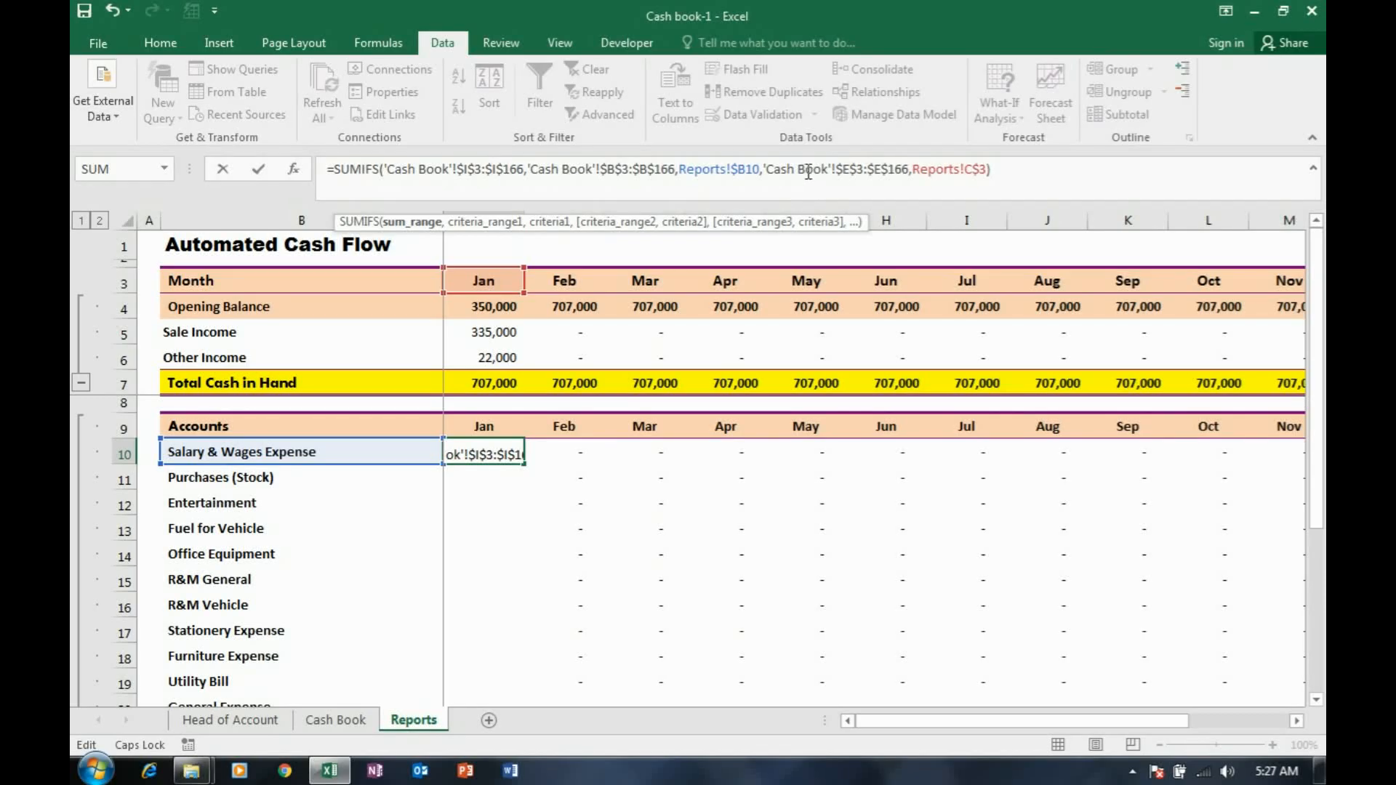
- Change the month criterion of the C10 SUMIFS formula to Reports!C$9 and commit the formula
left_click(851, 169)
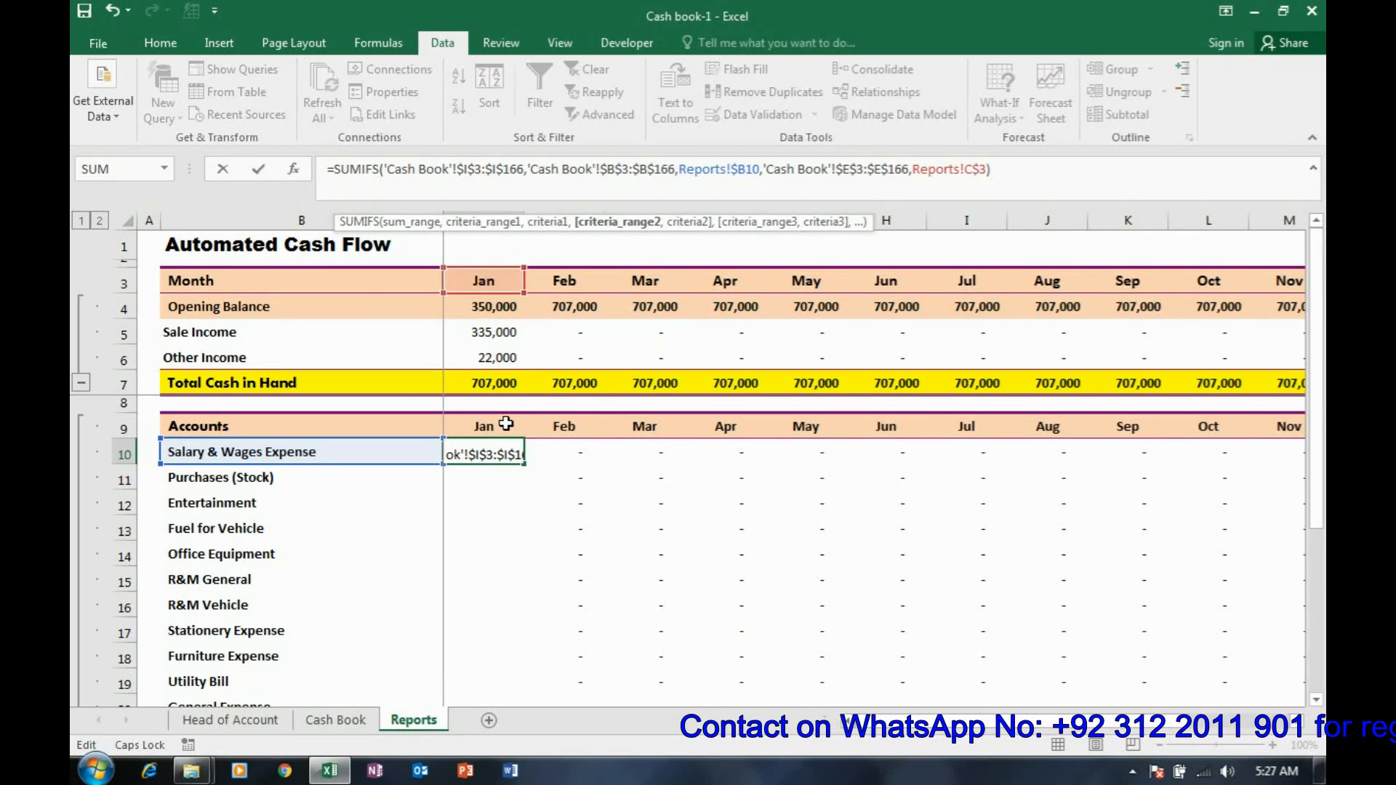
left_click(985, 174)
key("BackSpace")
type("9")
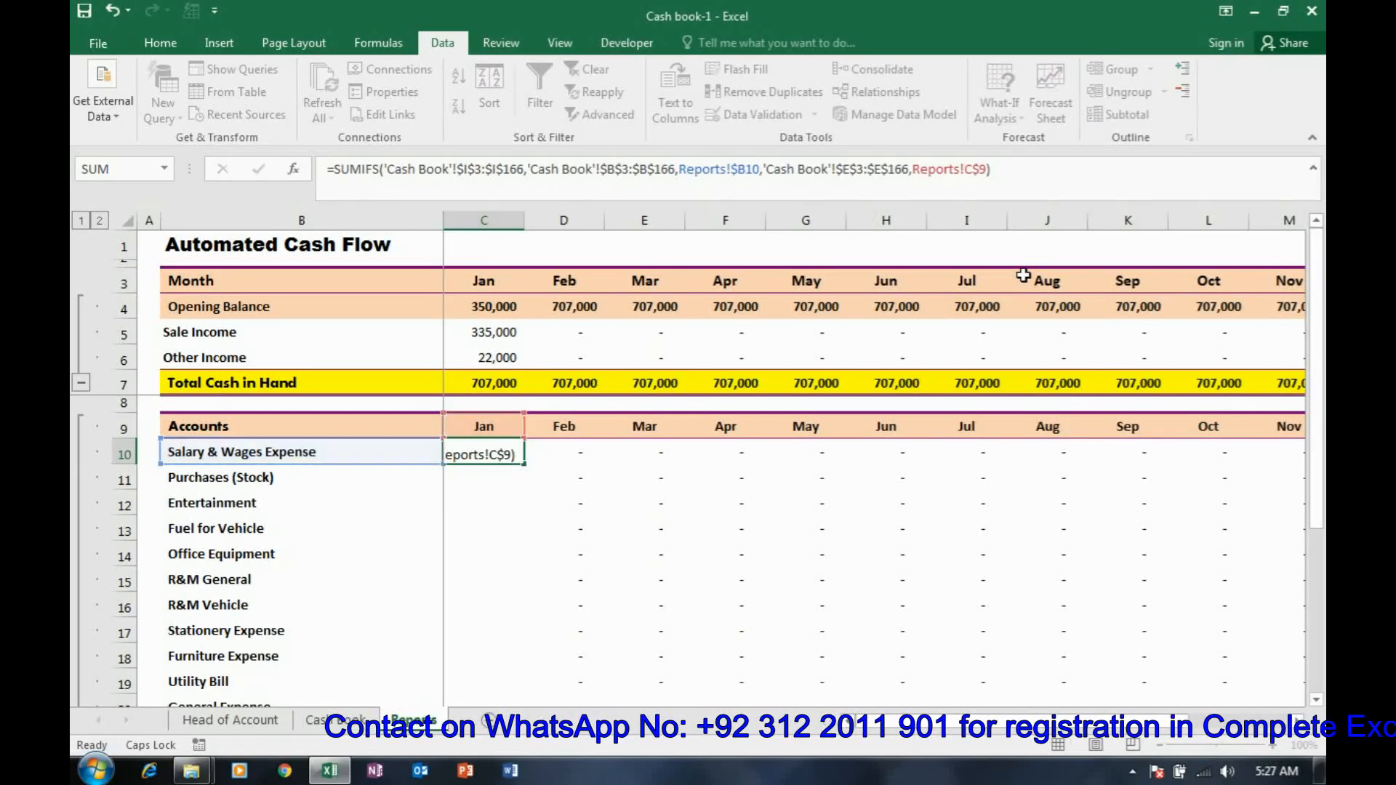
key("ctrl+Return")
- Copy the C10 expense formula down the January column through row 21
key("ctrl+c")
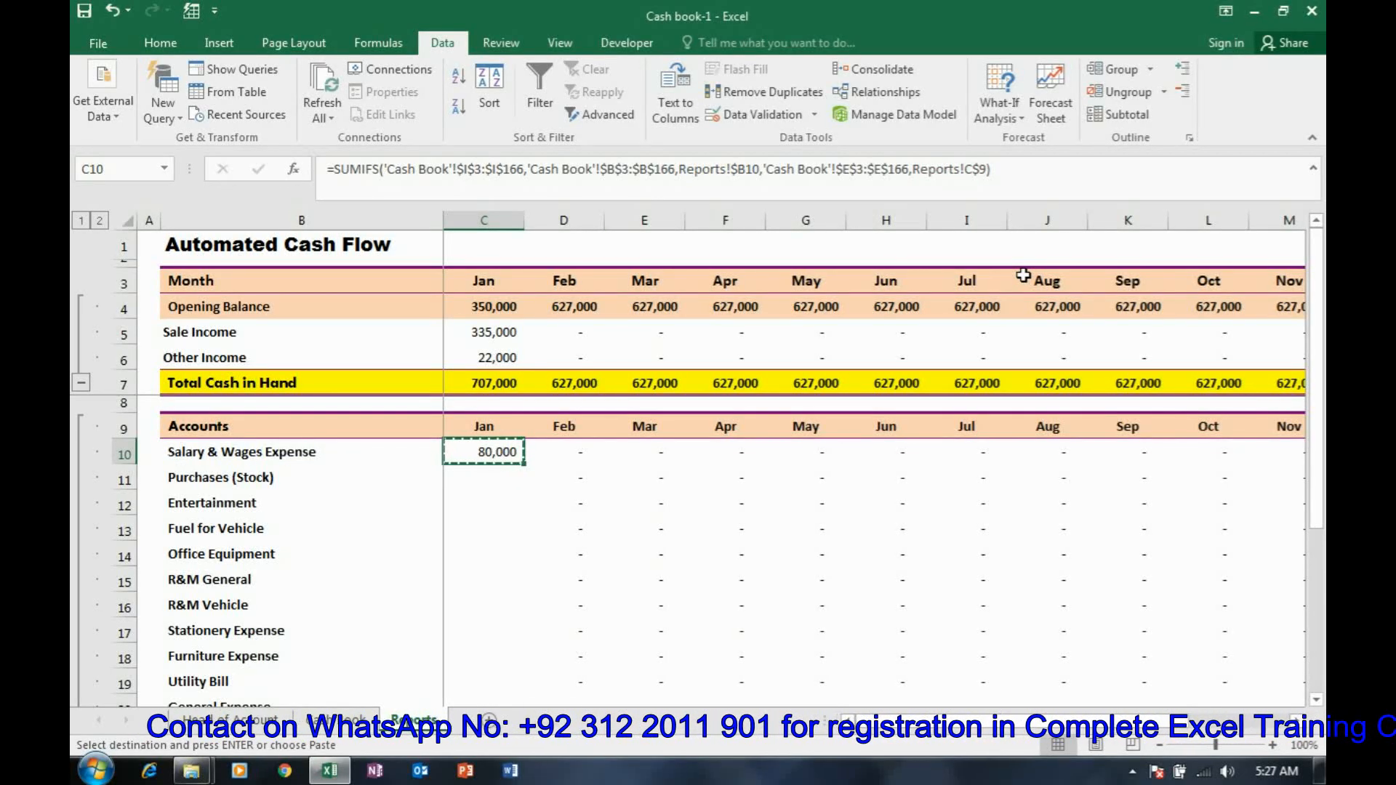
key("ctrl+shift+Down")
key("ctrl+v")
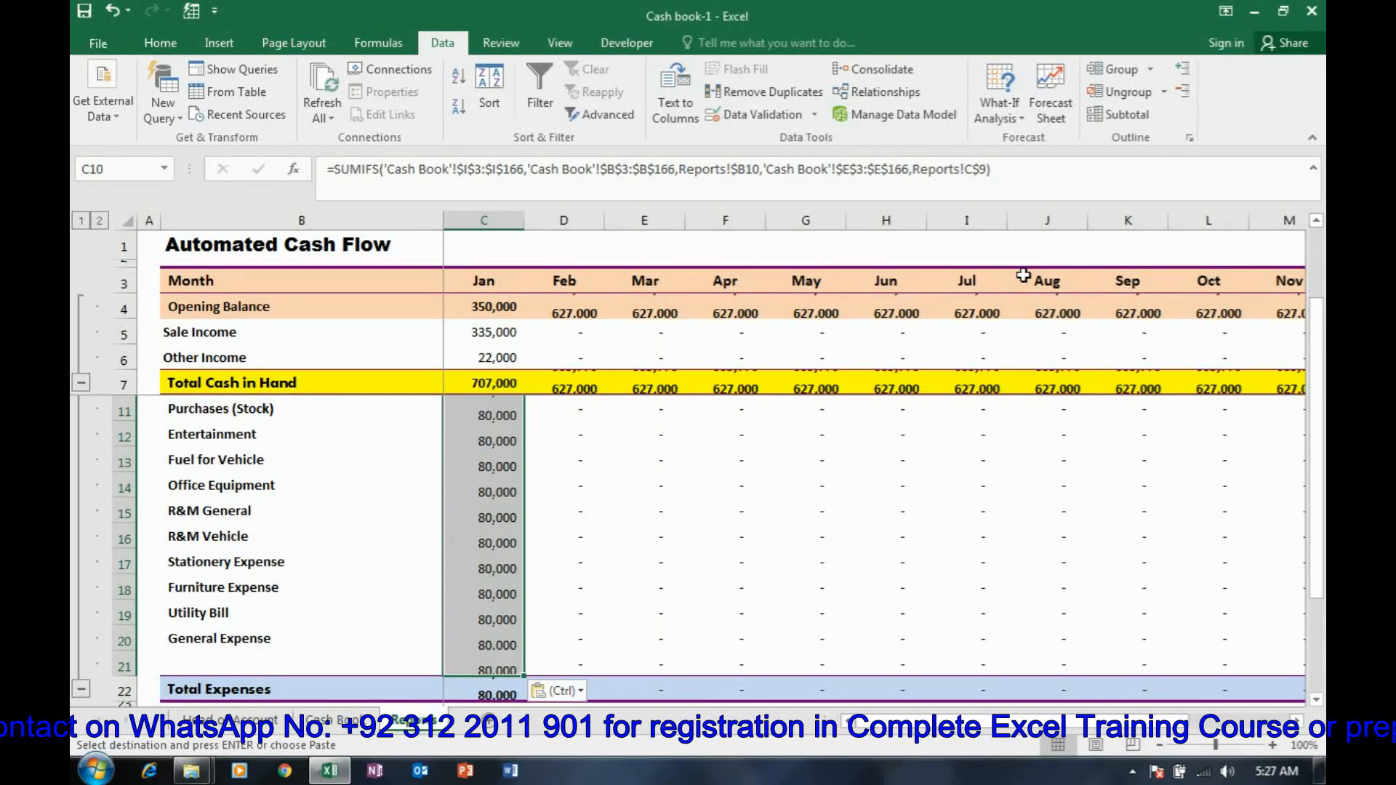
scroll(1024, 275, "up", 1)
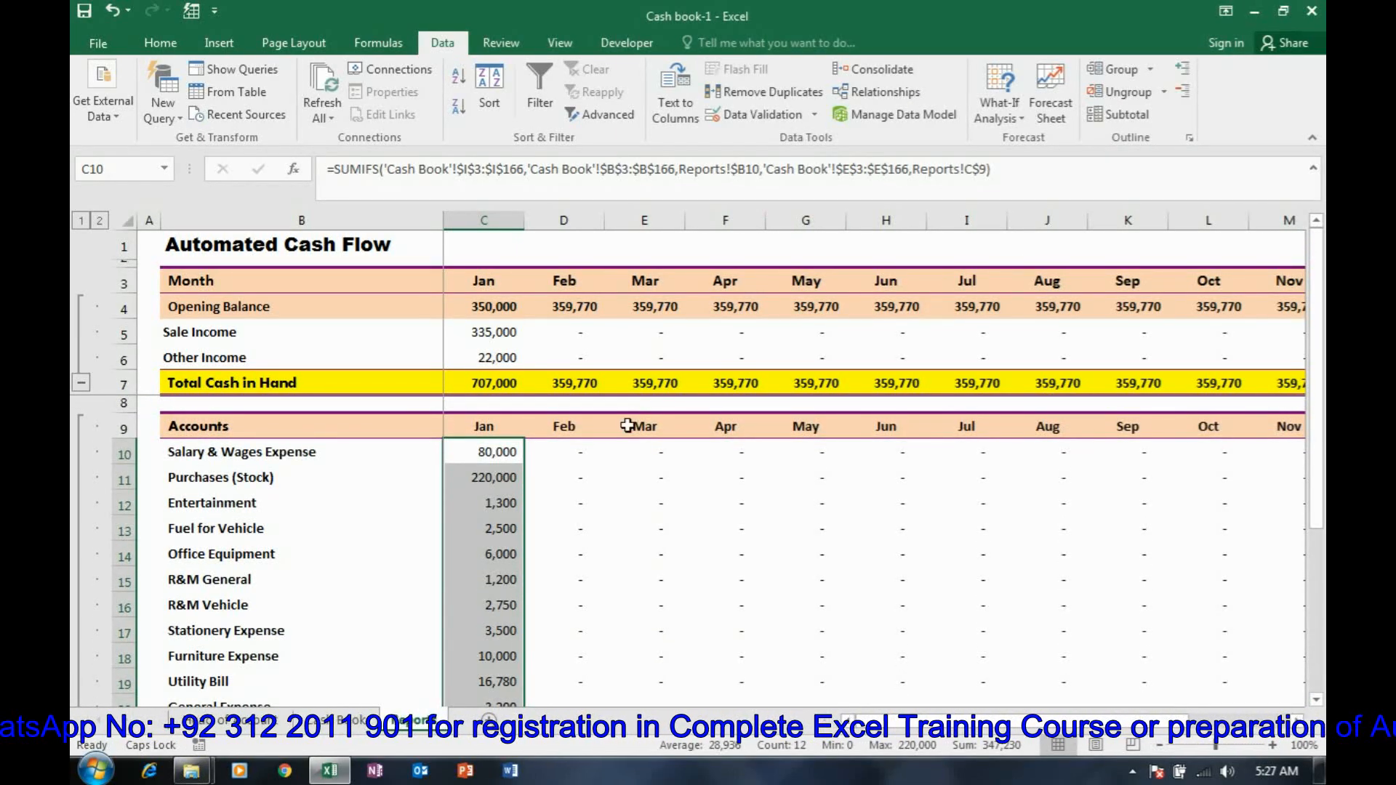
- Copy the January Salary & Wages Expense formula in C10 across the row through December in N10
left_click(518, 445)
key("ctrl+c")
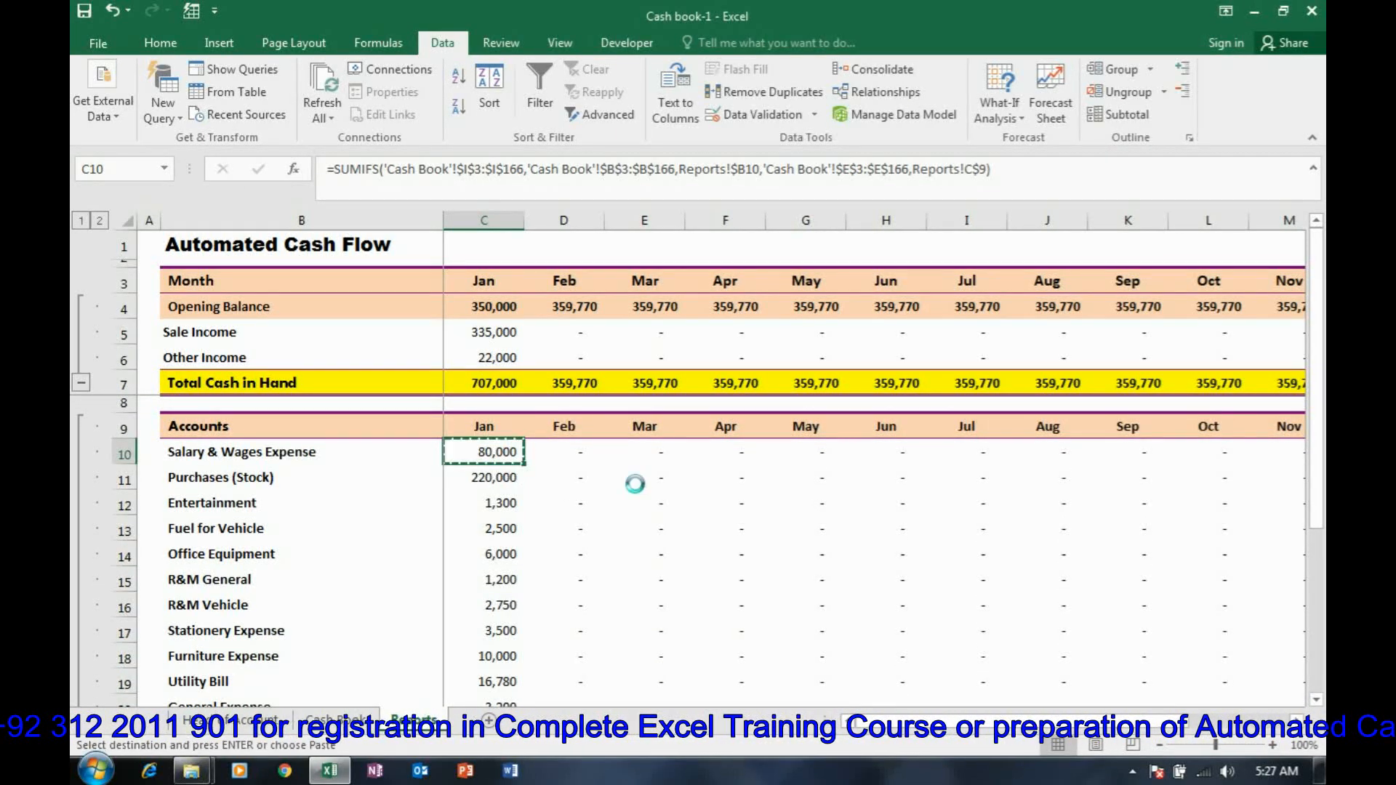
key("shift+Right")
key("shift+Right")
key("shift+Right")
key("shift+Right")
key("shift+Right")
key("shift+Right")
key("shift+Right")
key("shift+Right")
key("shift+Right")
key("shift+Right")
key("shift+Right")
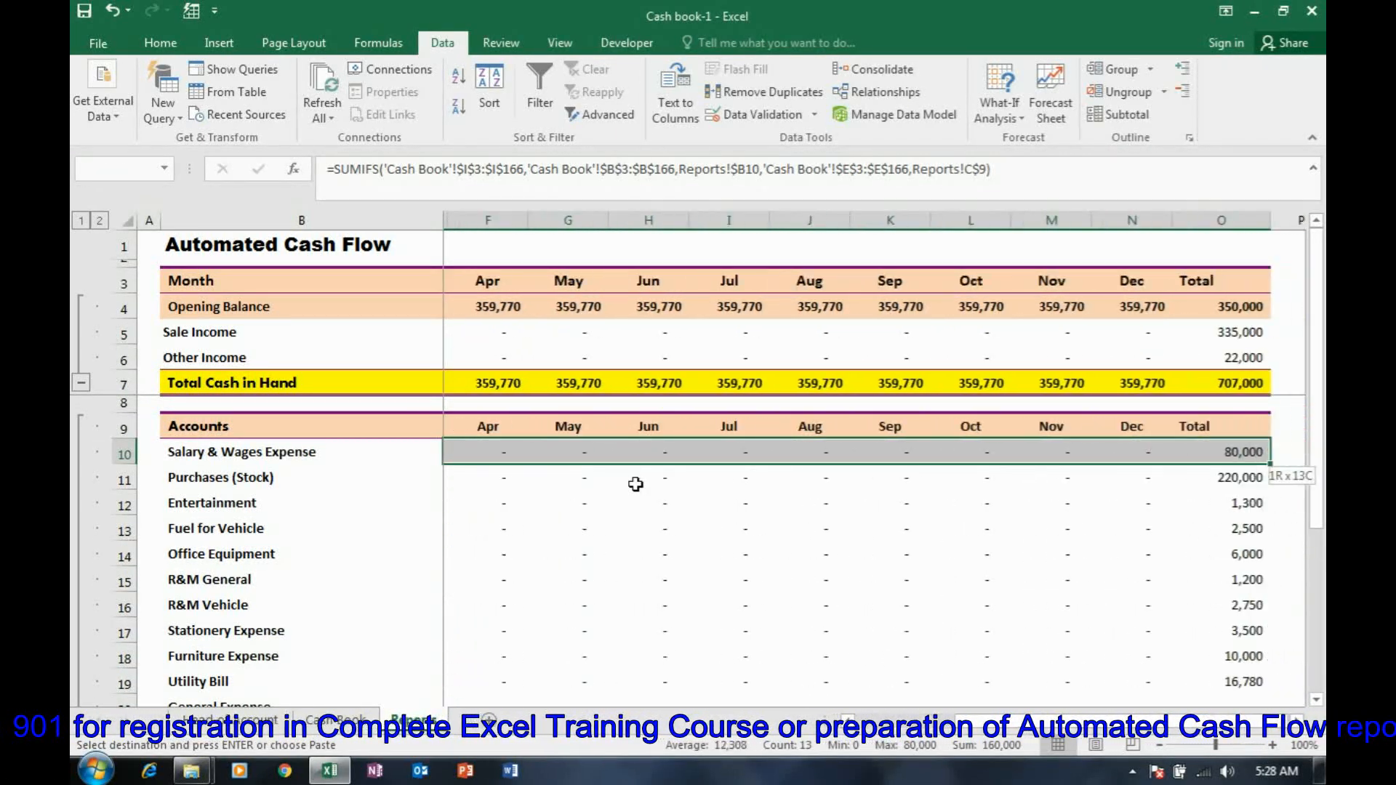
key("ctrl+v")
key("Escape")
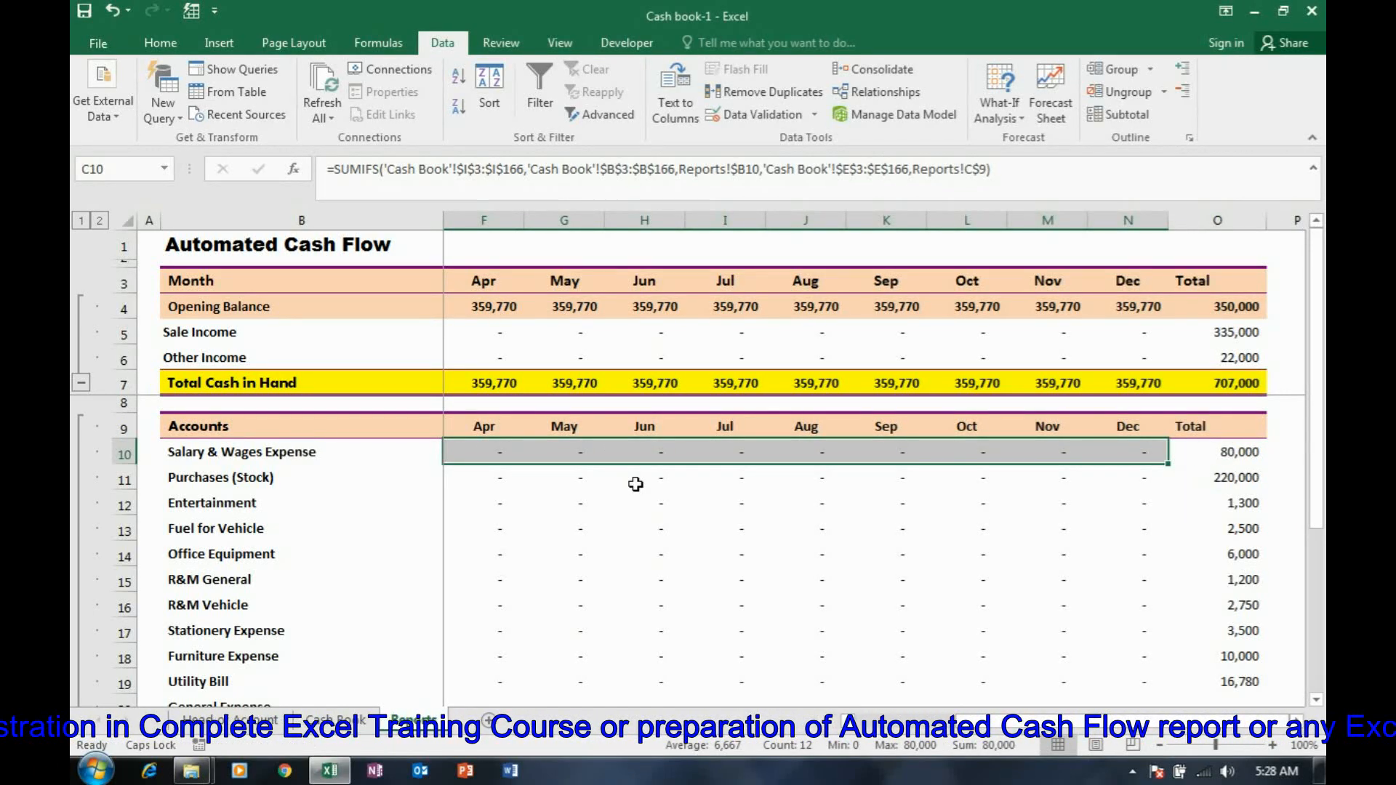
- Copy the Salary & Wages Expense formulas in C10:N10 down to all expense rows through row 21
key("Left")
key("Right")
key("shift+Right")
key("shift+Right")
key("shift+Right")
key("shift+Right")
key("shift+Right")
key("shift+Right")
key("shift+Right")
key("shift+Right")
key("shift+Right")
key("shift+Right")
key("shift+Right")
key("shift+Right")
key("shift+Right")
key("shift+Right")
key("shift+Left")
key("shift+Left")
key("shift+Left")
key("shift+Left")
key("shift+Right")
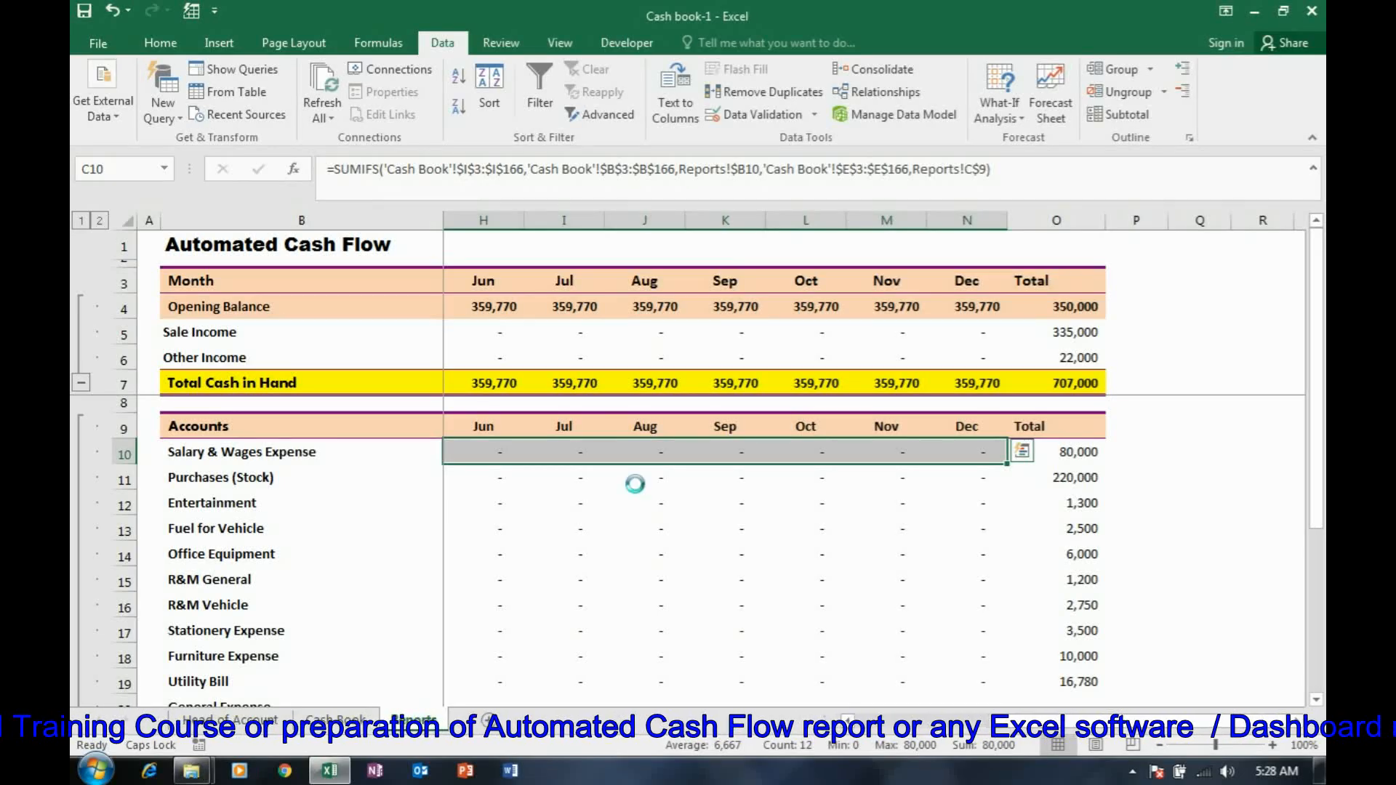
key("ctrl+c")
key("shift+Down")
key("shift+Down")
key("shift+Down")
key("shift+Down")
key("shift+Down")
key("shift+Down")
key("shift+Down")
key("shift+Down")
key("shift+Down")
key("shift+Down")
key("shift+Down")
key("shift+Down")
key("shift+Down")
key("shift+Down")
key("shift+Down")
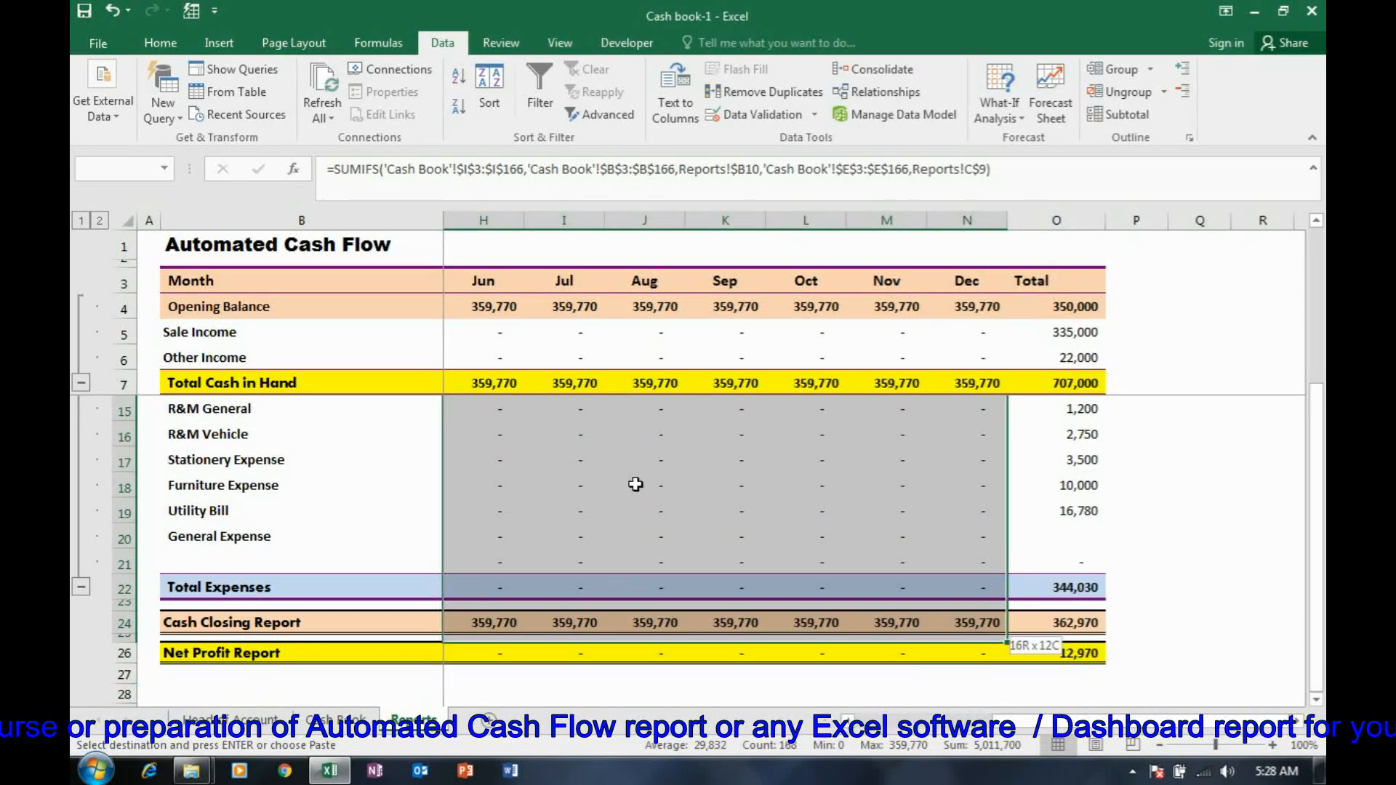
key("shift+Up")
key("shift+Up")
key("shift+Up")
key("shift+Up")
key("ctrl+v")
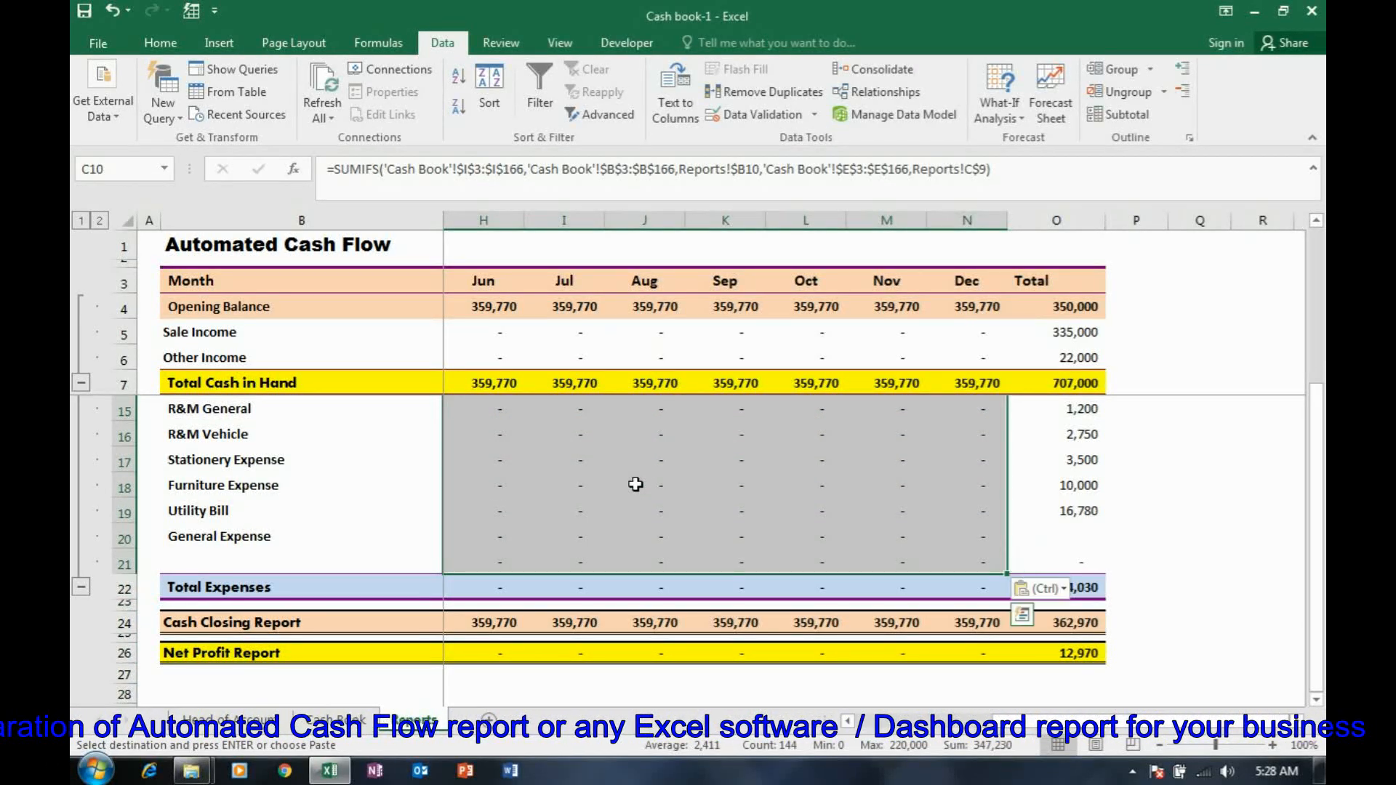
scroll(636, 485, "up", 2)
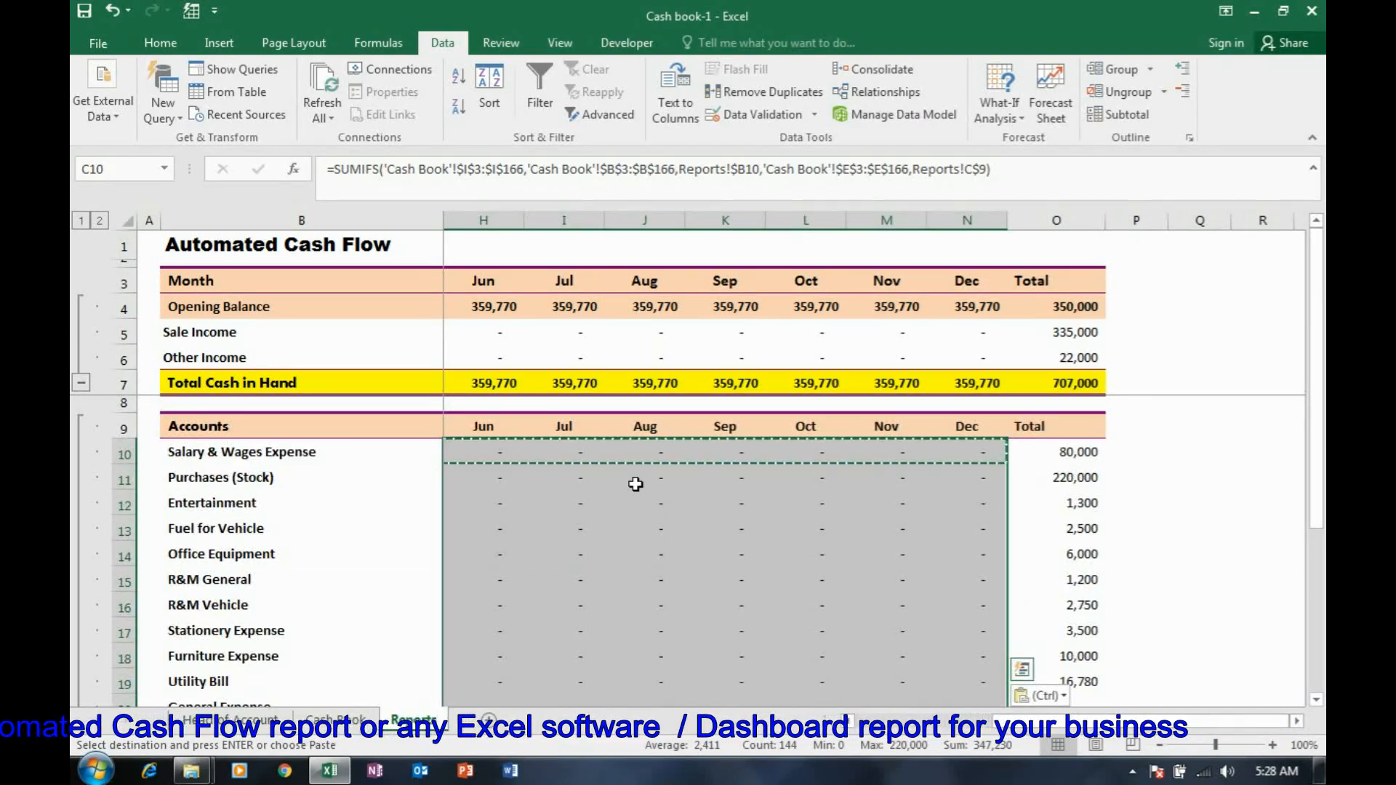
key("Escape")
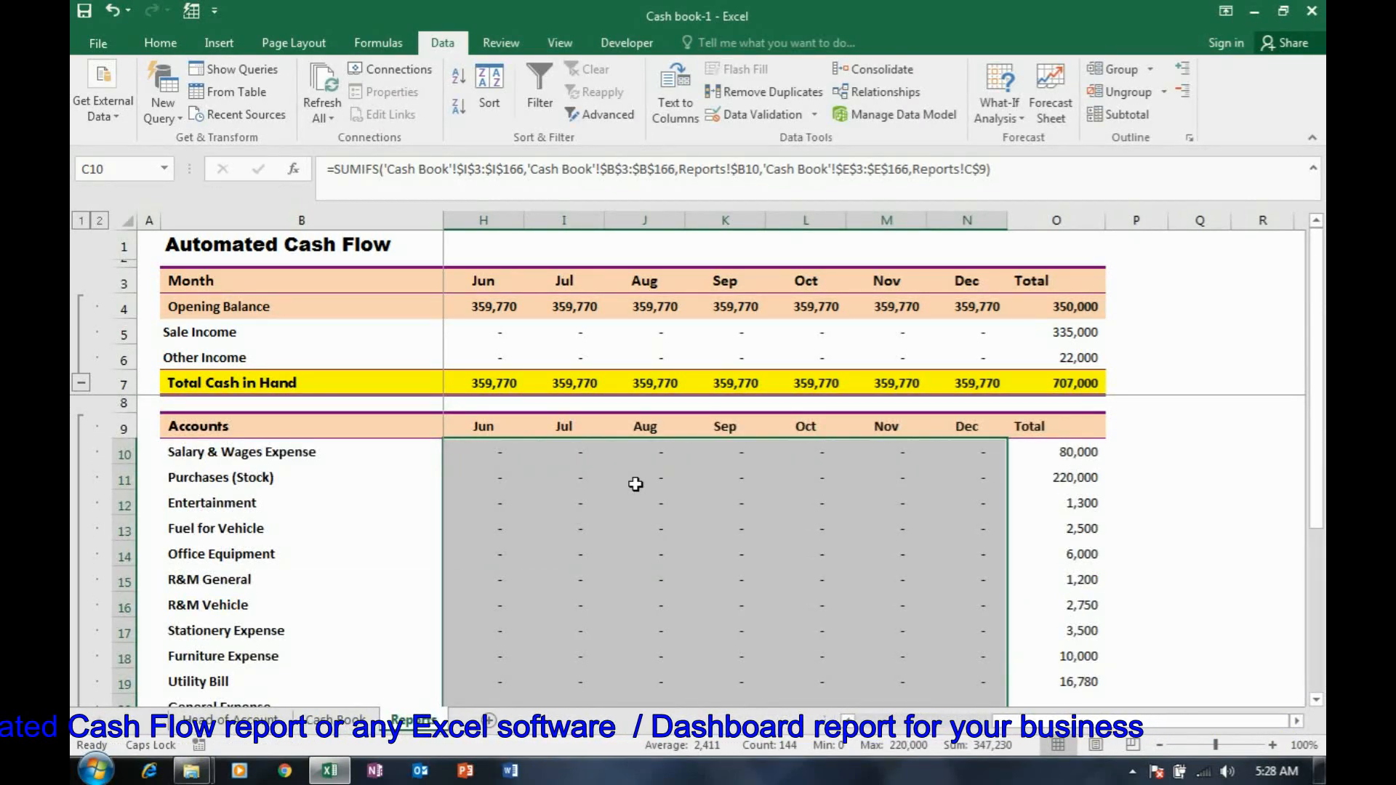
- Minimise the open windows and open the Cash book workbook from the desktop
left_click(1254, 11)
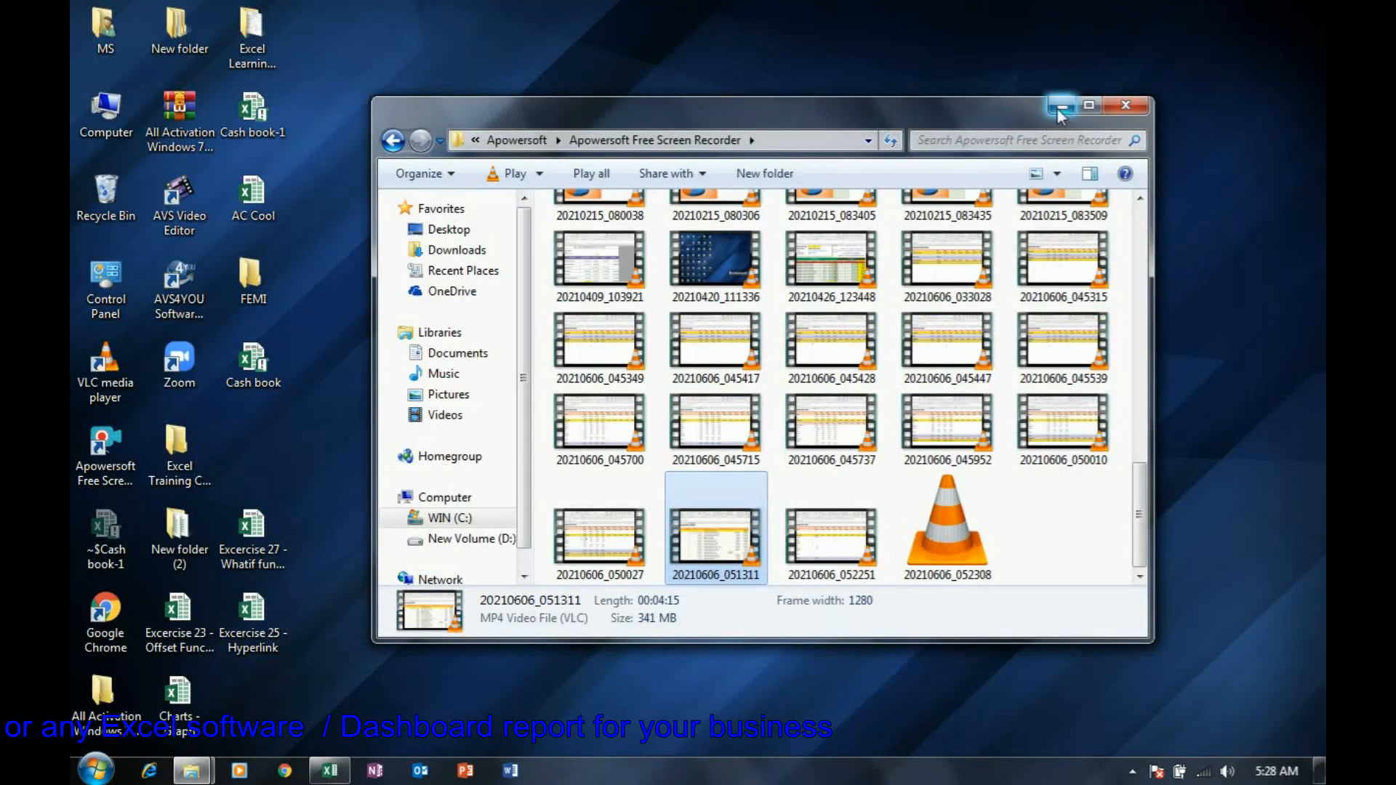
left_click(1062, 106)
double_click(263, 383)
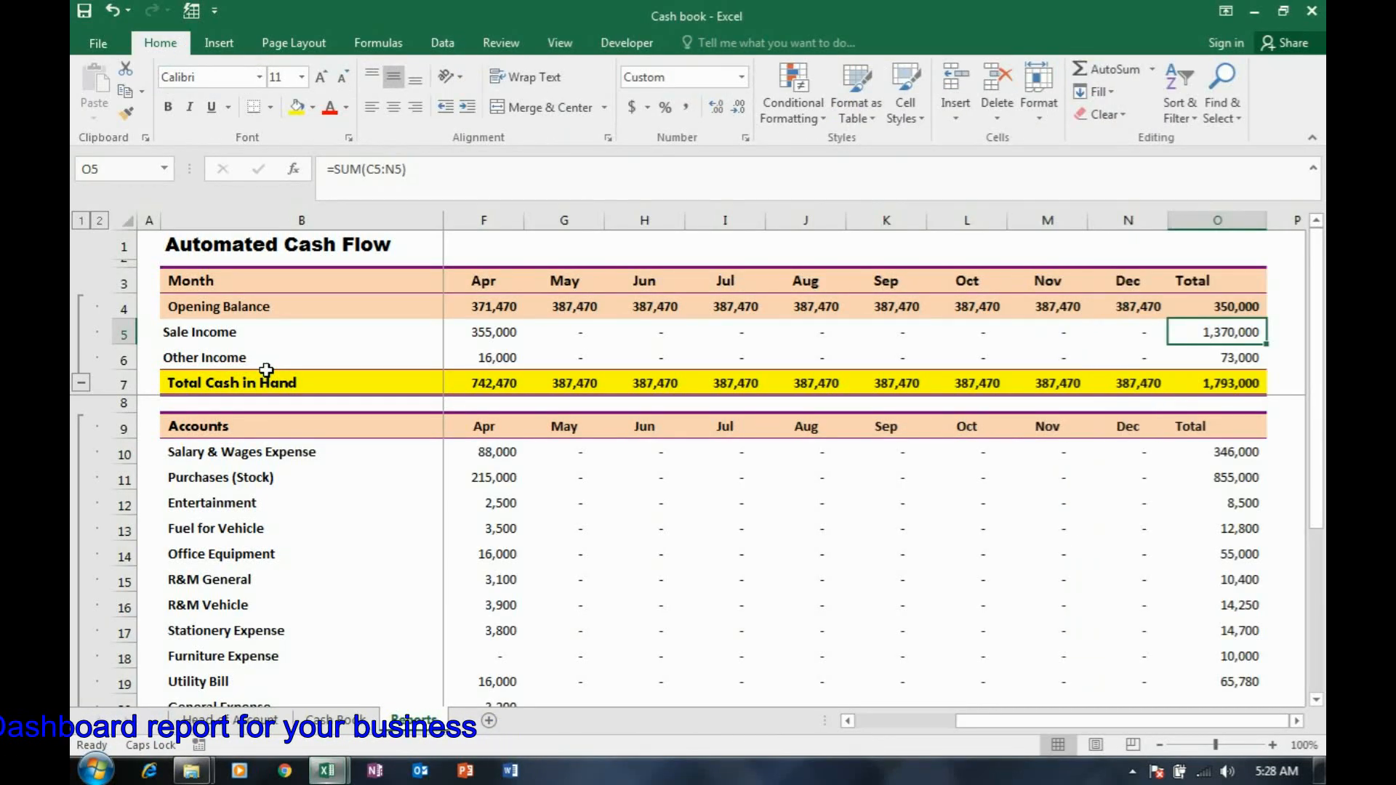
- Examine the Reports sheet's monthly expense figures from Salary & Wages Expense down to the Cash Closing Report
left_click(536, 460)
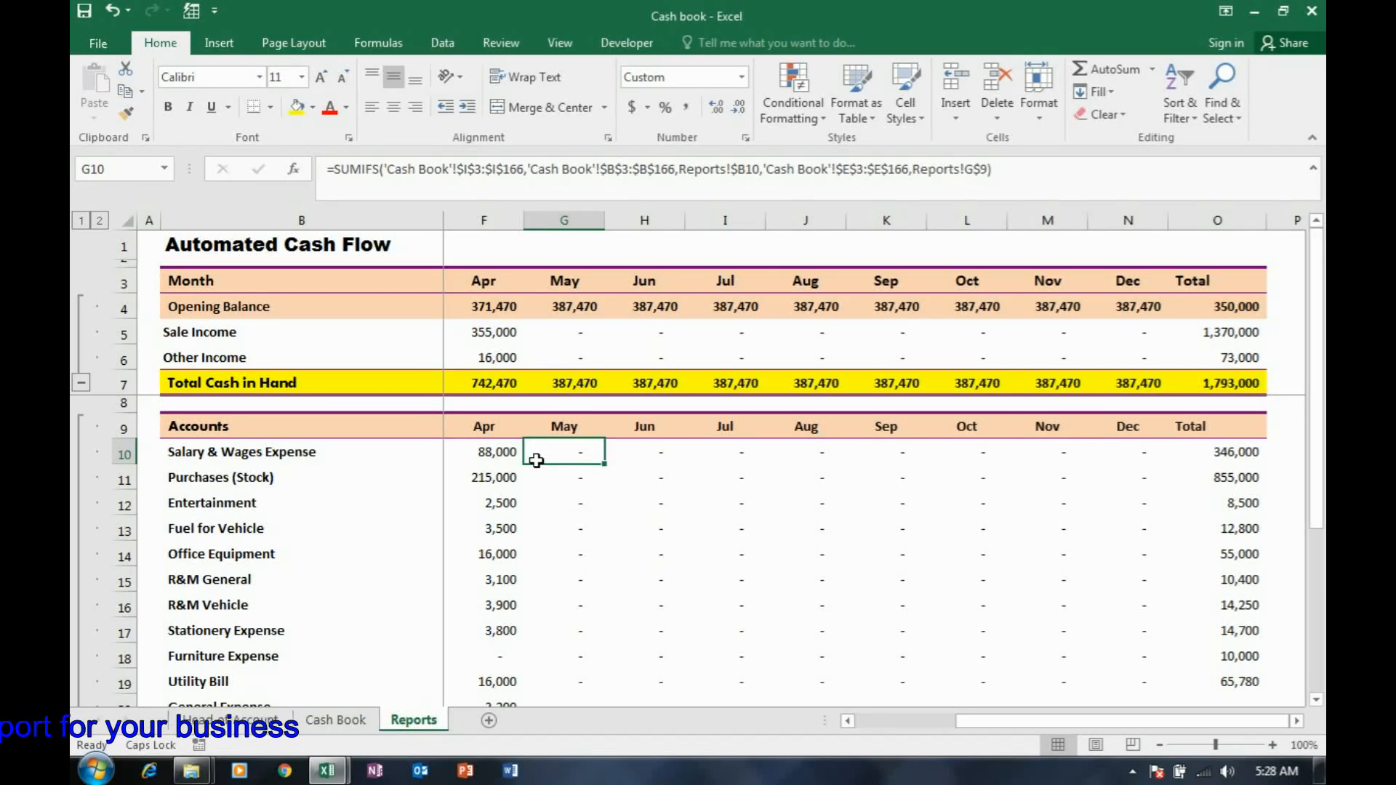
key("Left")
key("Left")
key("Left")
key("Left")
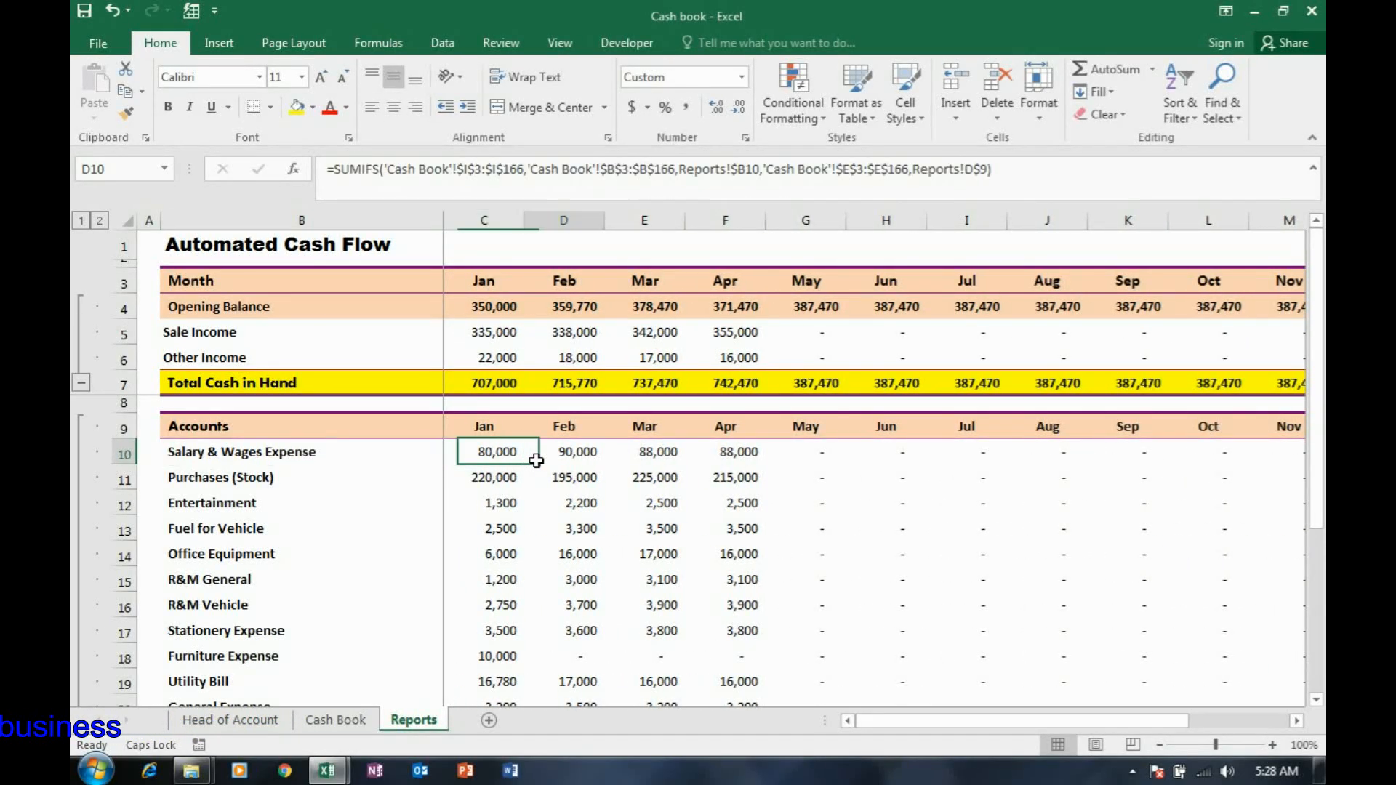
key("Right")
key("Right")
key("Down")
key("Down")
key("Down")
key("Down")
key("Down")
key("Down")
key("Down")
key("Down")
key("Down")
key("Down")
key("Down")
key("Down")
key("Down")
key("Down")
key("Down")
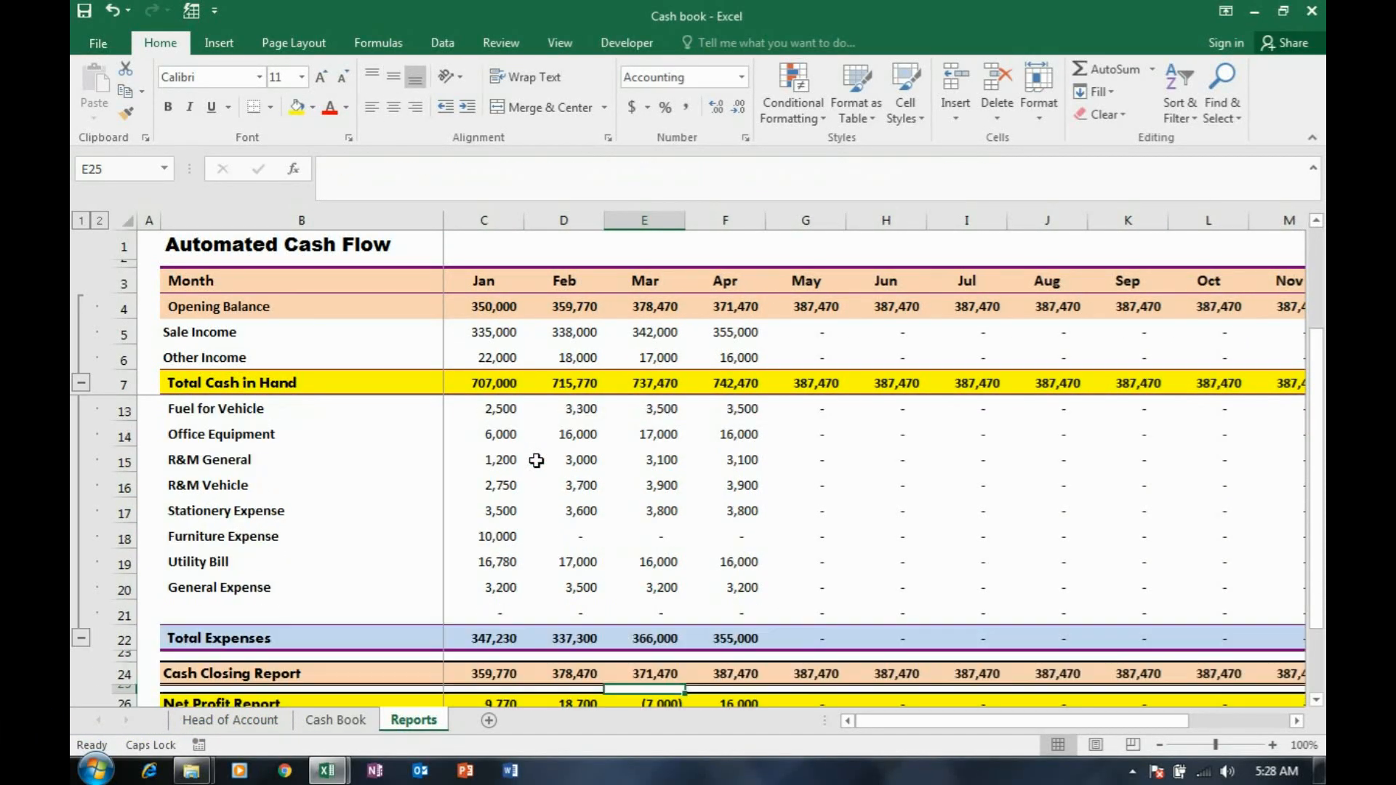
- Review the account heads assigned to the February and March transactions on the Cash Book sheet, then return to Reports
left_click(336, 720)
scroll(412, 460, "down", 4)
scroll(411, 460, "down", 3)
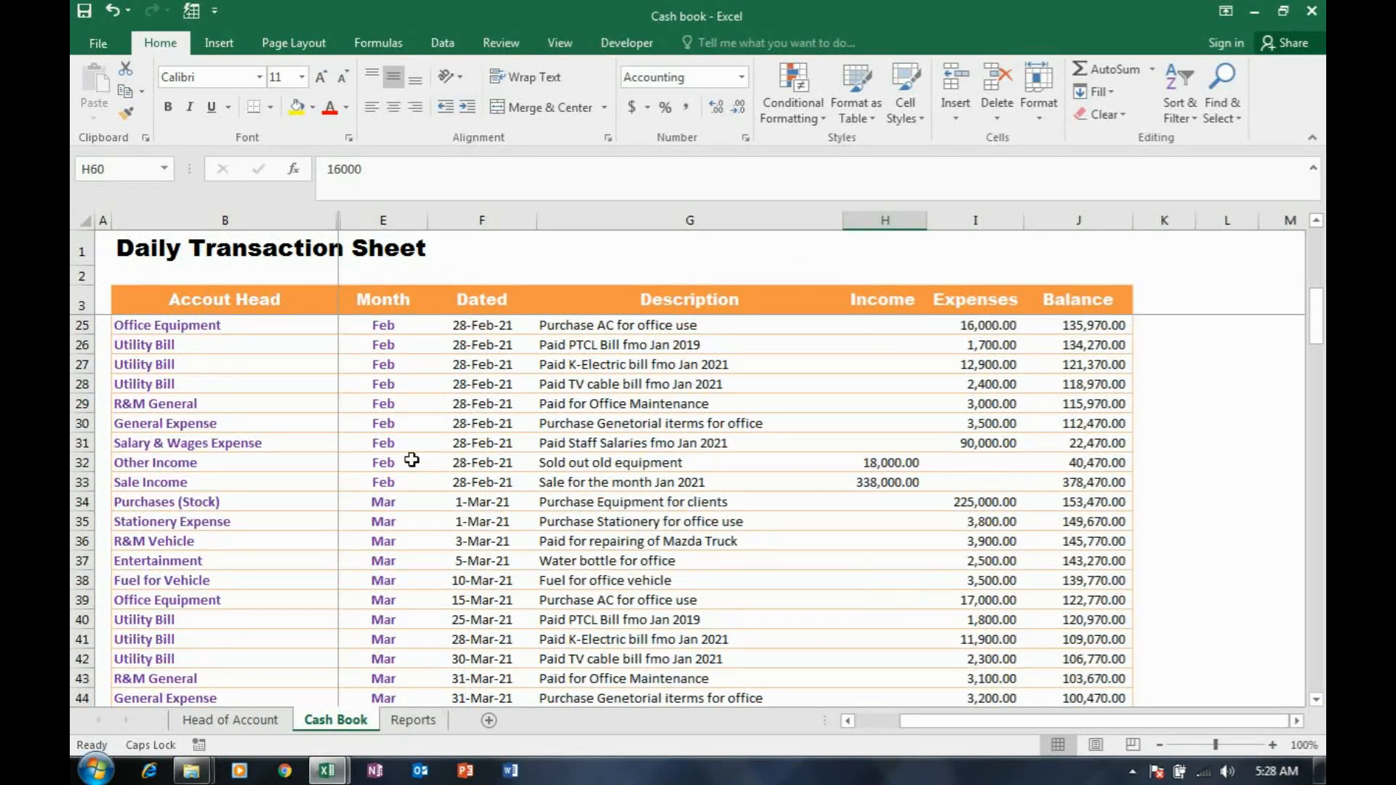
left_click_drag(187, 427, 193, 563)
scroll(255, 506, "down", 1)
key("ctrl+Page_Down")
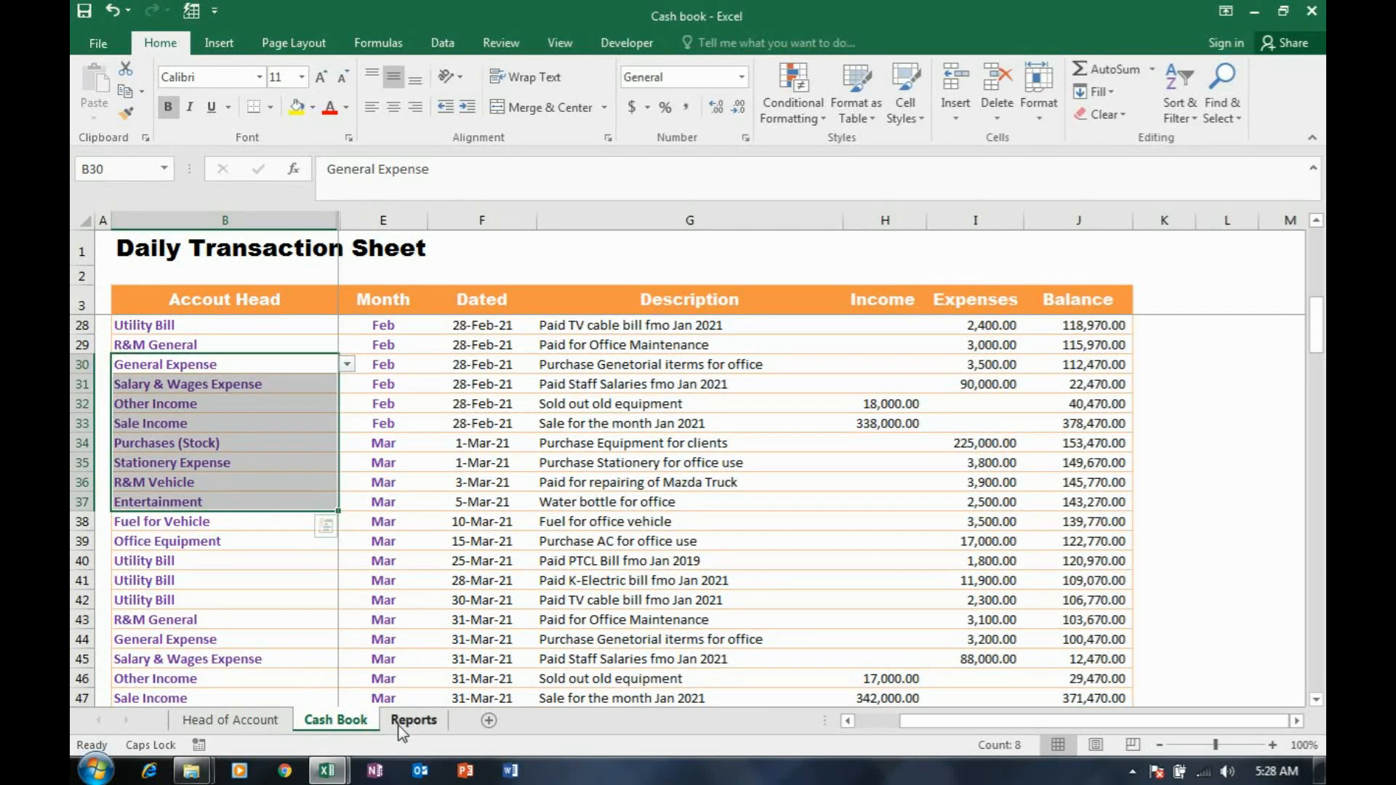
- Compare the January to April expense amounts and their SUMIFS formulas on the Reports sheet, especially Salary & Wages Expense
scroll(623, 448, "up", 2)
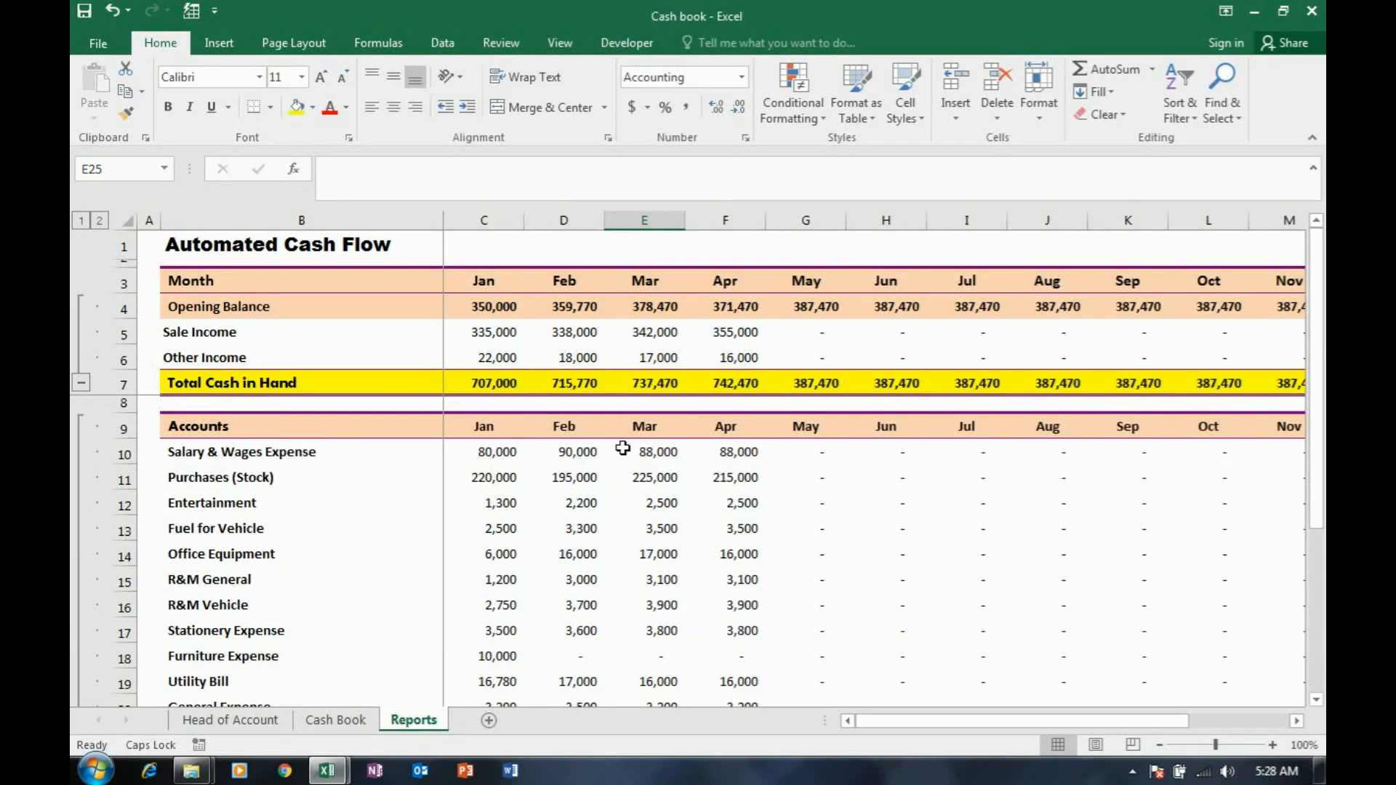
scroll(623, 448, "down", 2)
scroll(623, 448, "up", 2)
left_click(749, 456)
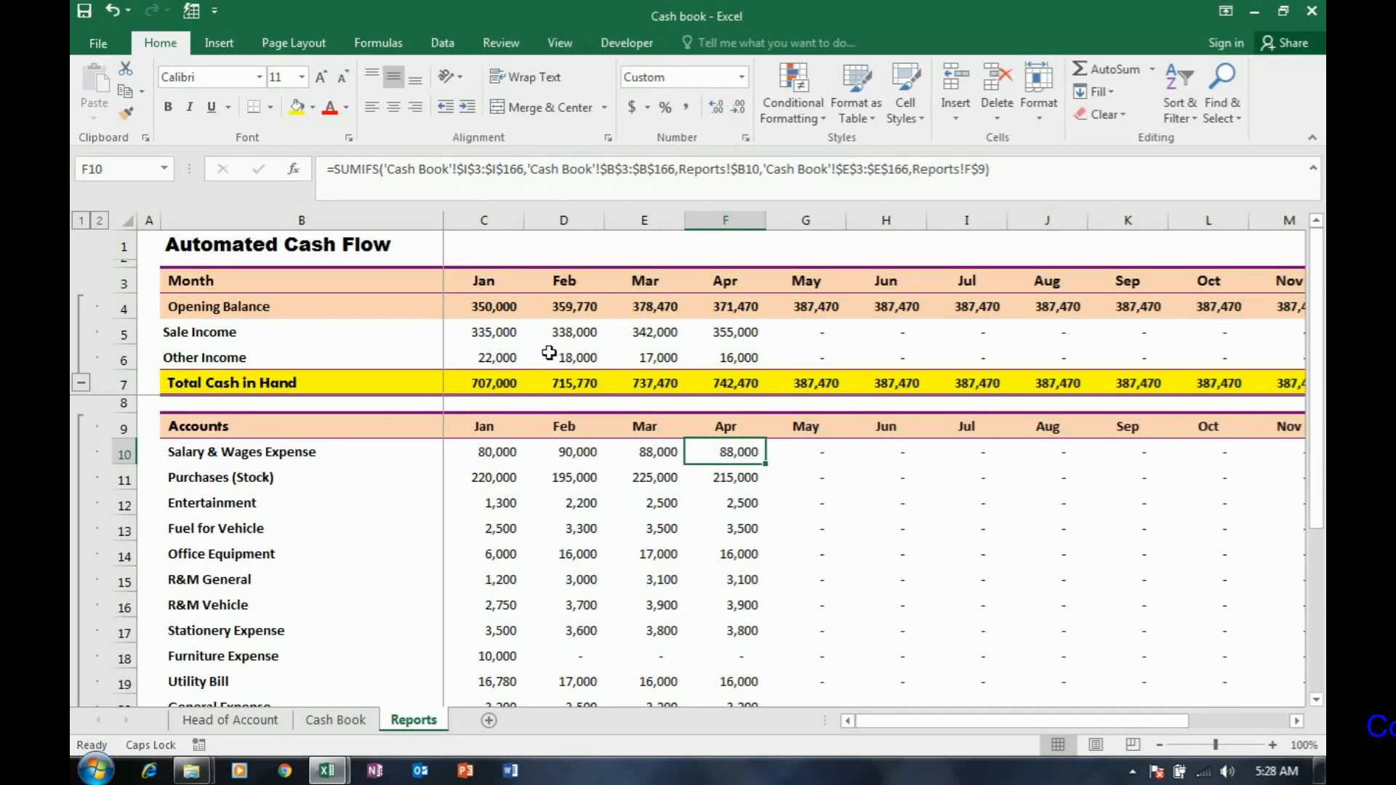
scroll(549, 353, "down", 1)
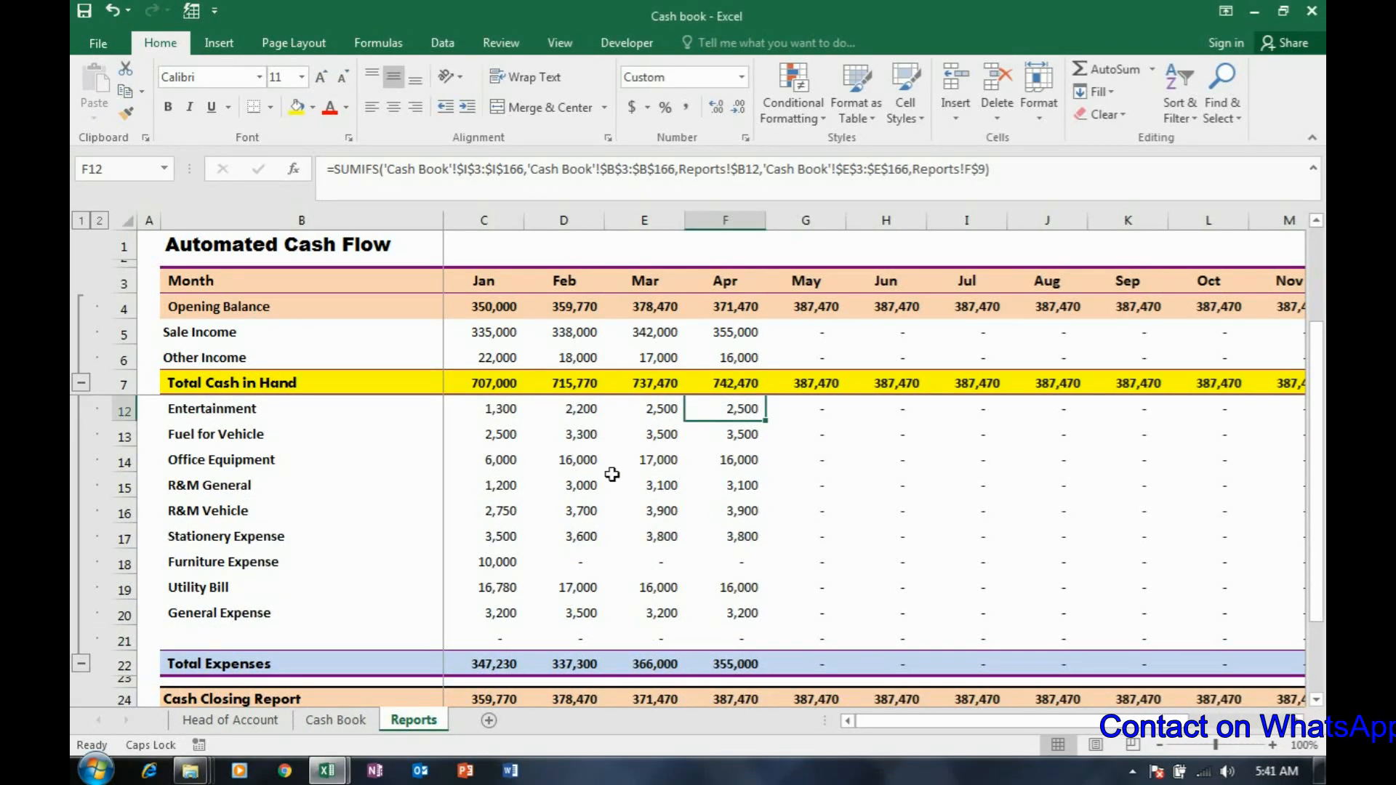
left_click(542, 440)
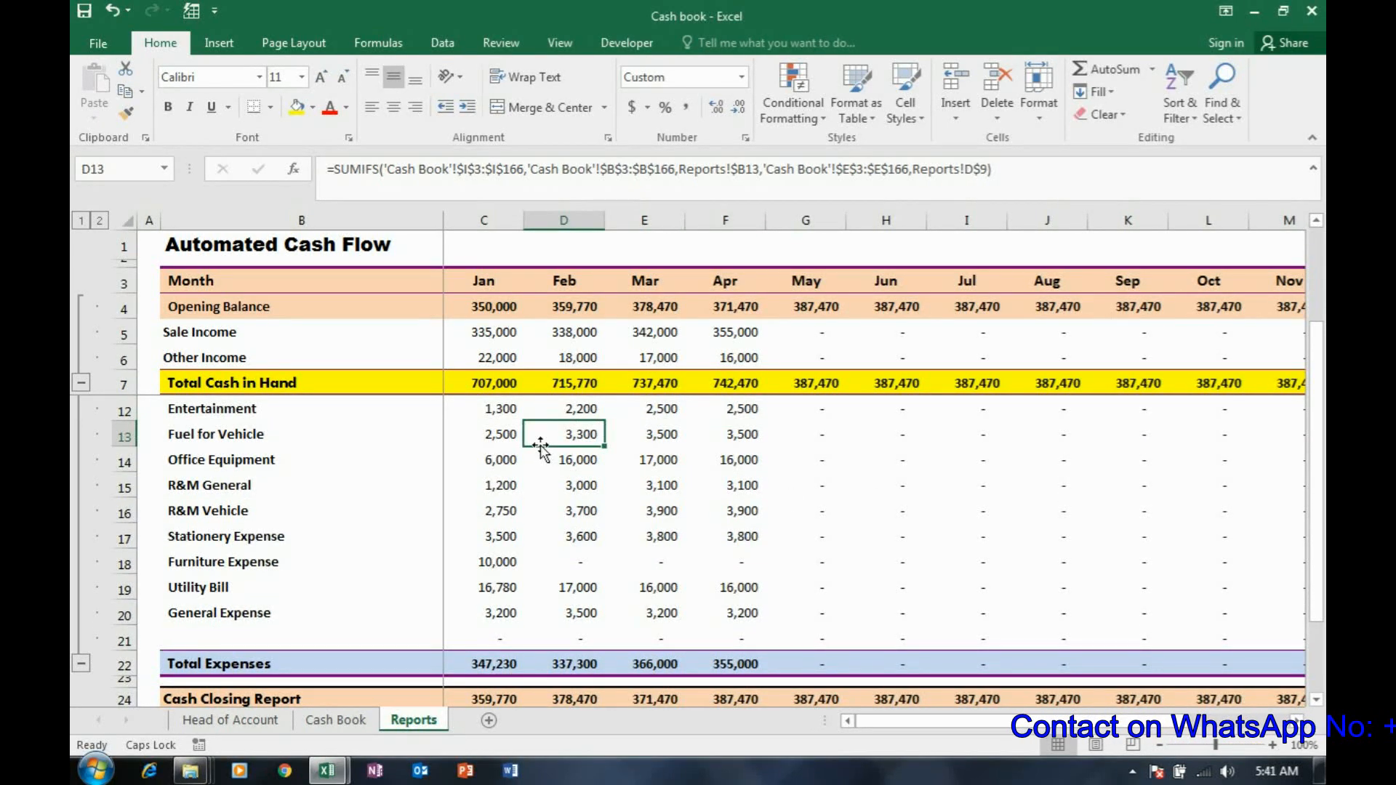
scroll(542, 445, "up", 1)
left_click(517, 440)
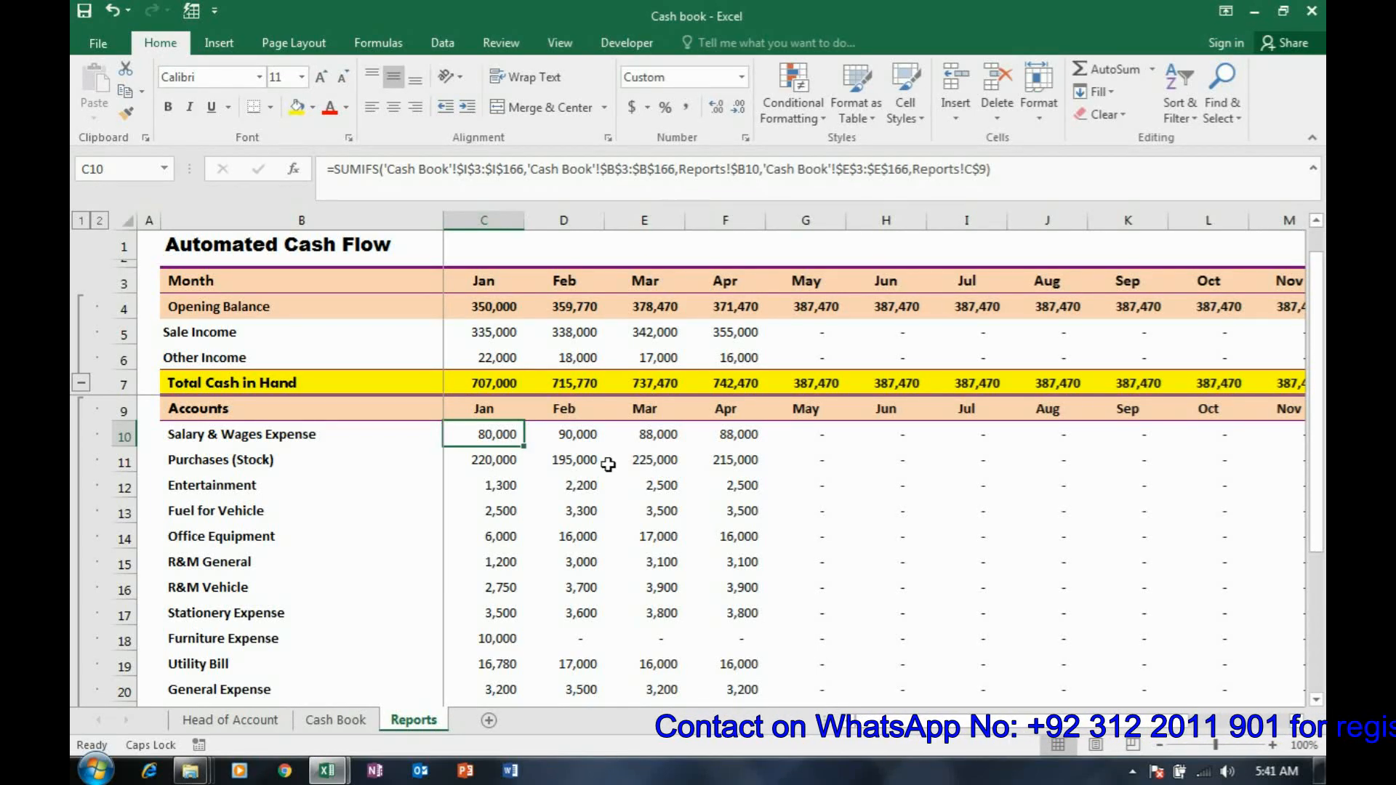
left_click(600, 442)
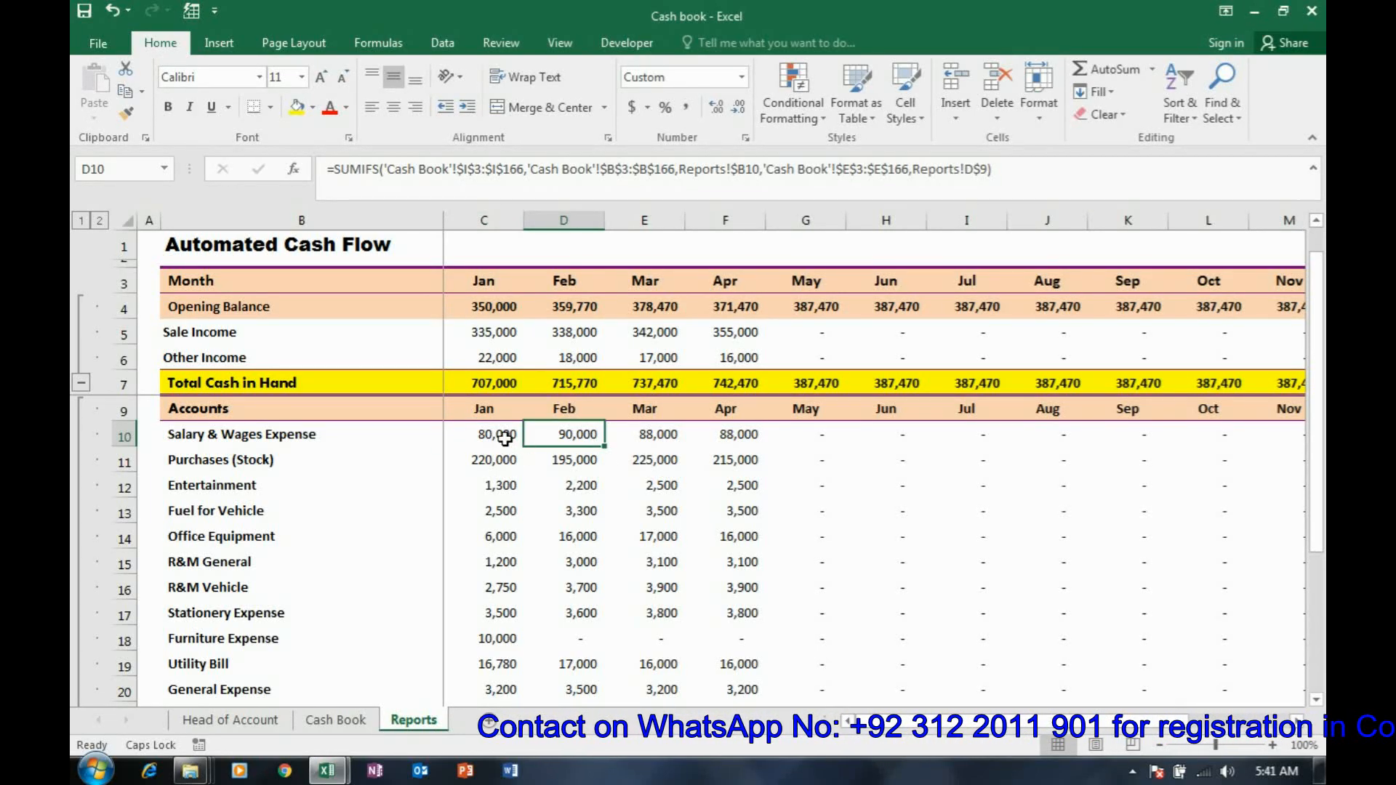
left_click(506, 438)
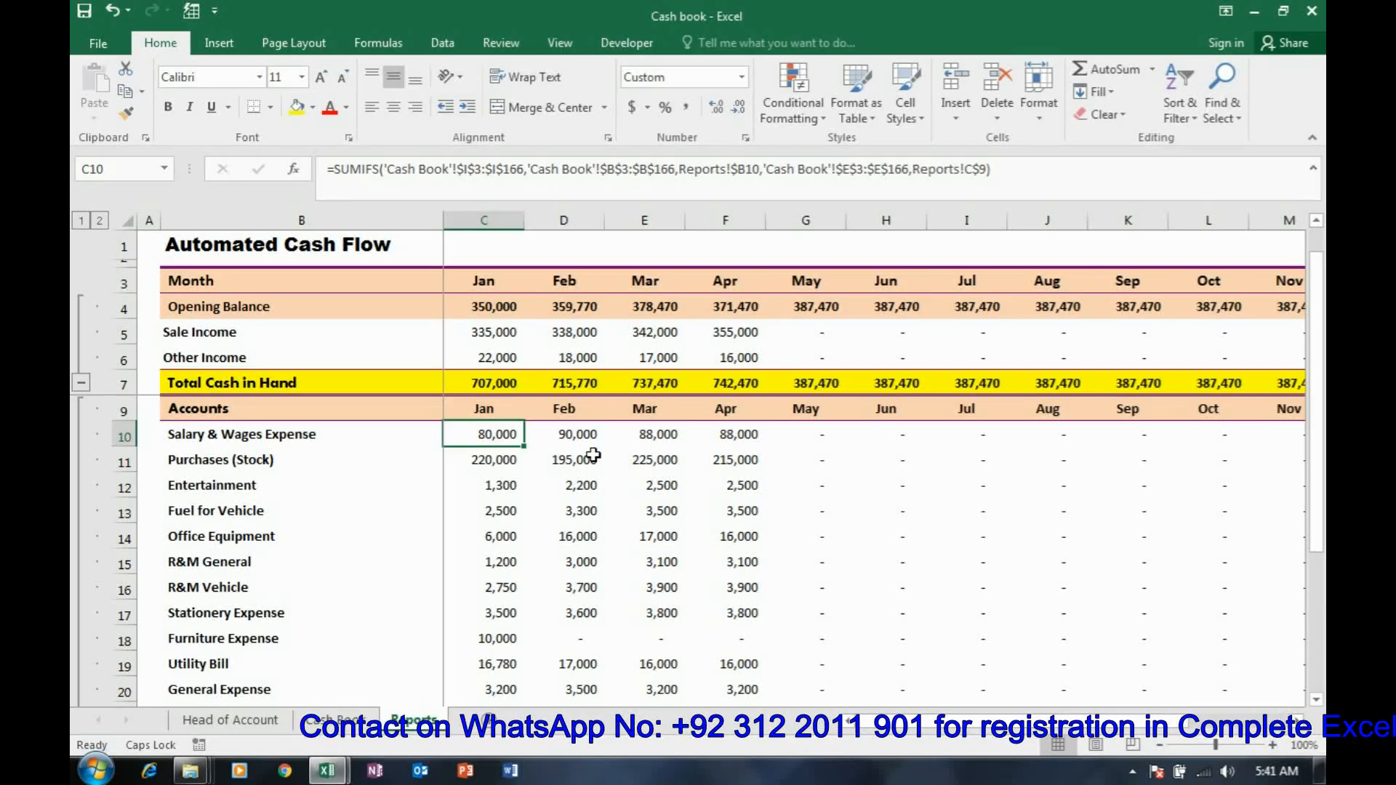
left_click(593, 440)
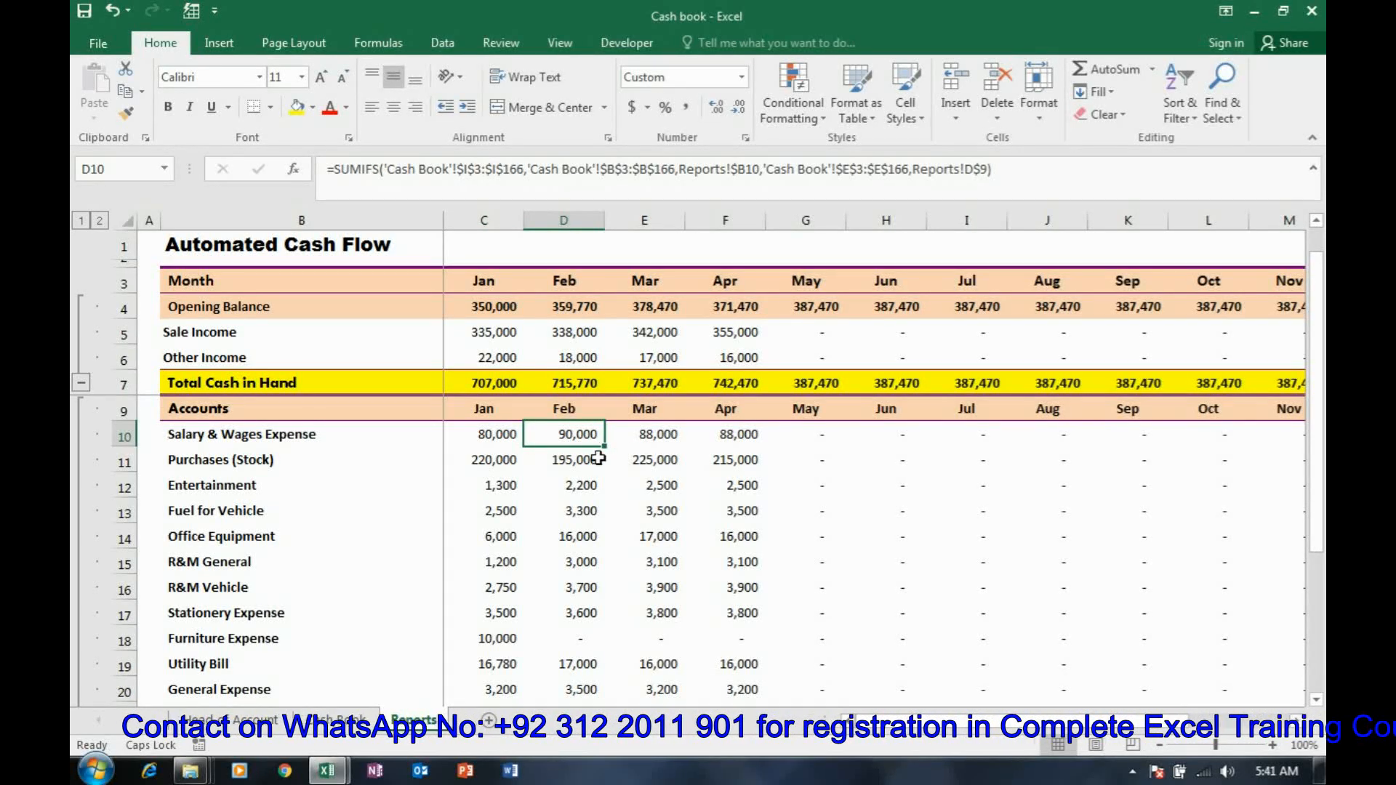
left_click(647, 436)
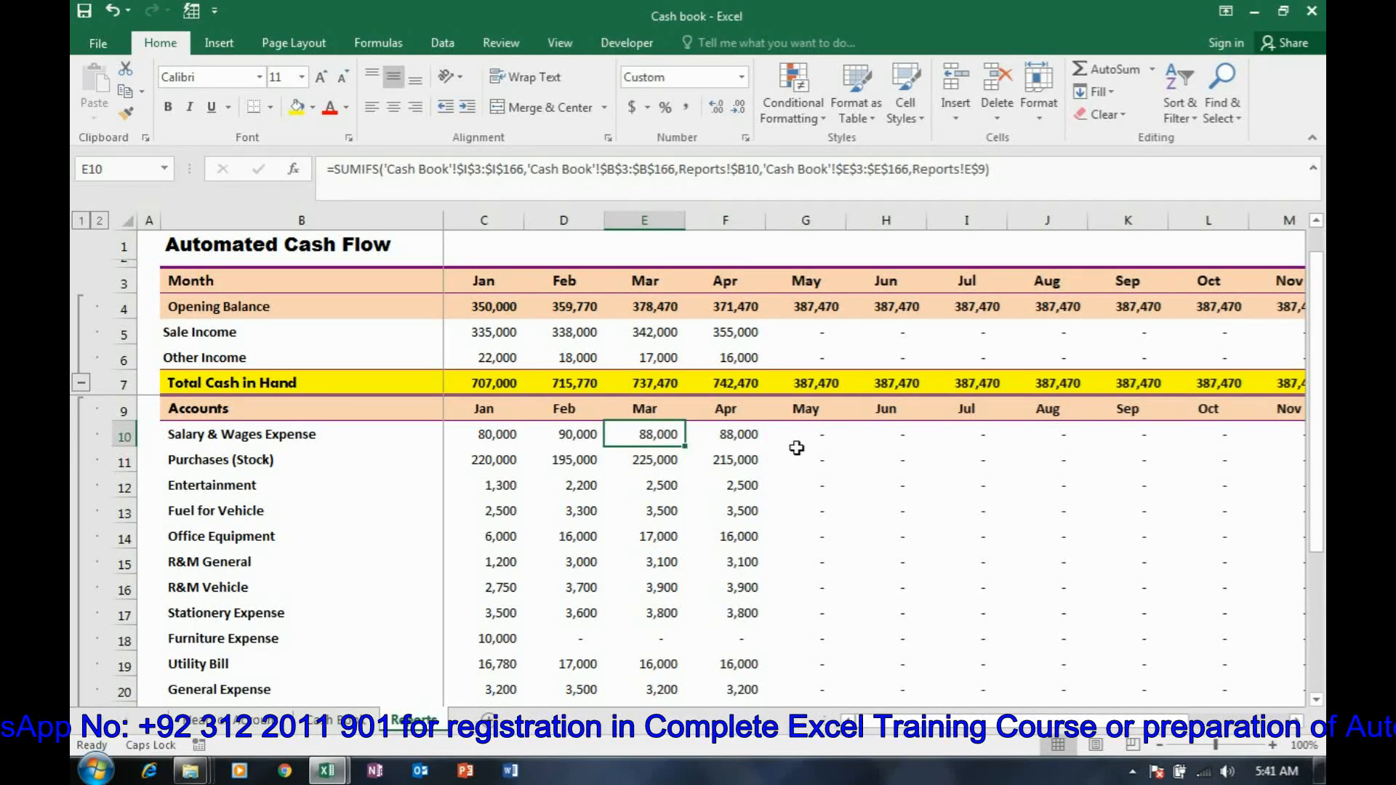
left_click(793, 454)
left_click(752, 463)
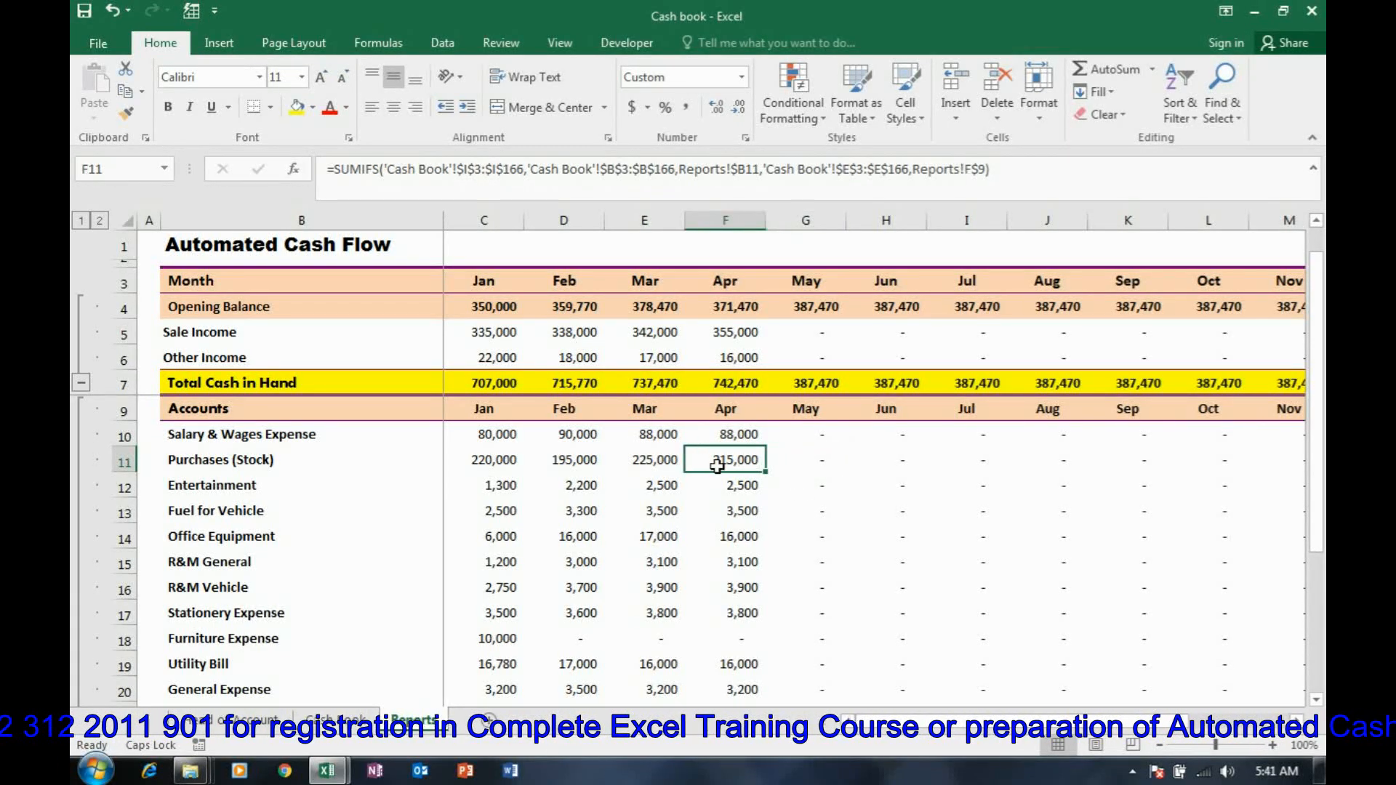
left_click(638, 517)
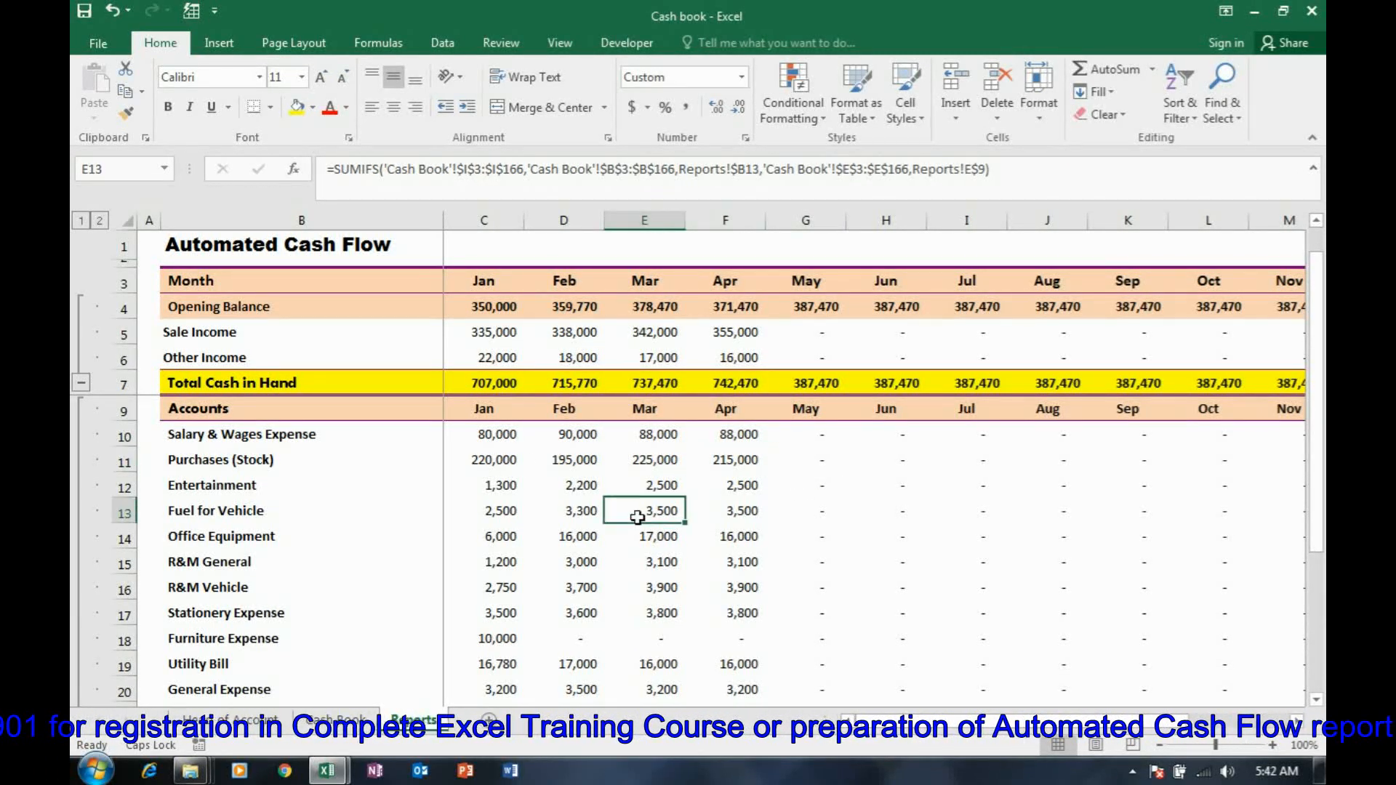
- Examine the March column from the expense rows down through Total Expenses, Cash Closing Report and Net Profit Report
key("Down")
key("Down")
key("Down")
key("Down")
key("Down")
key("Down")
key("Down")
key("Down")
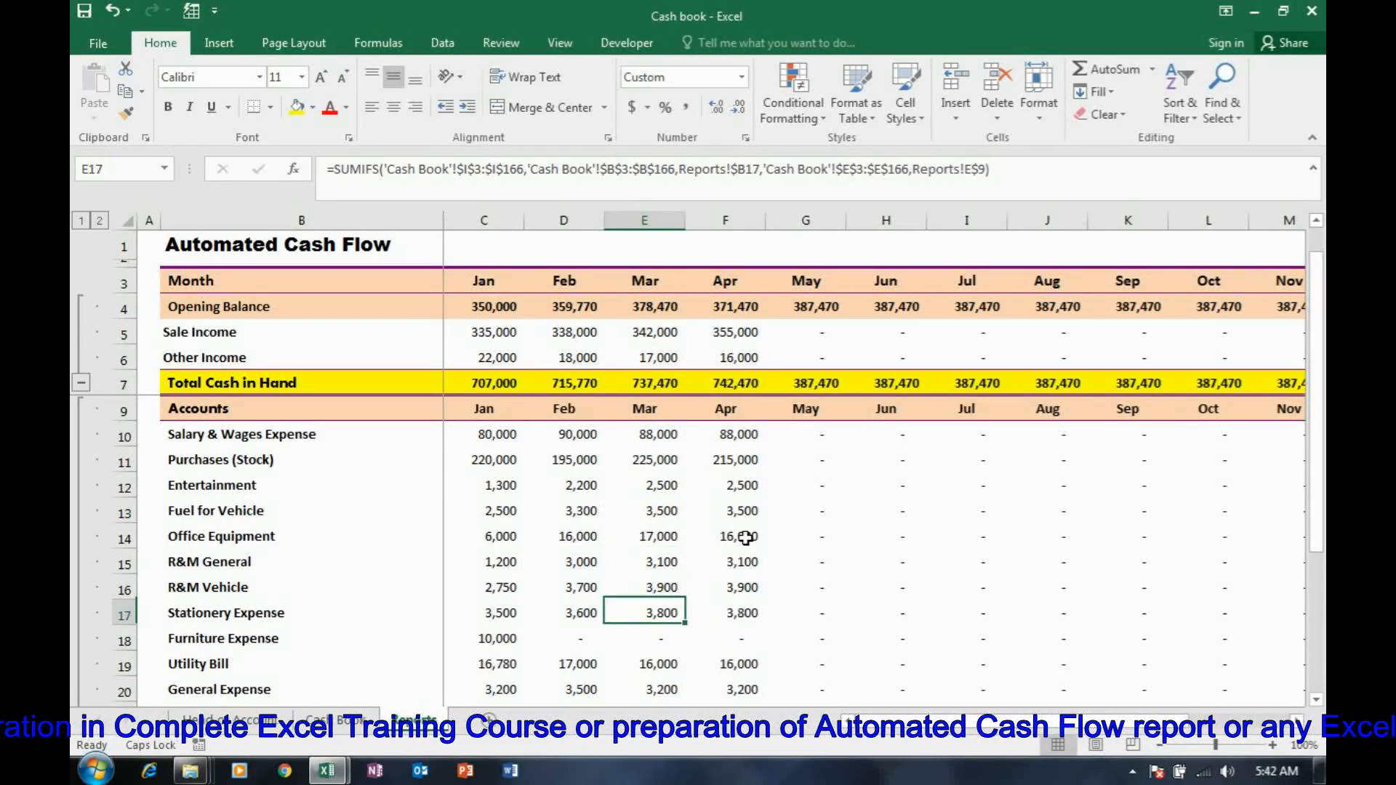
key("Down")
key("Down")
key("Down")
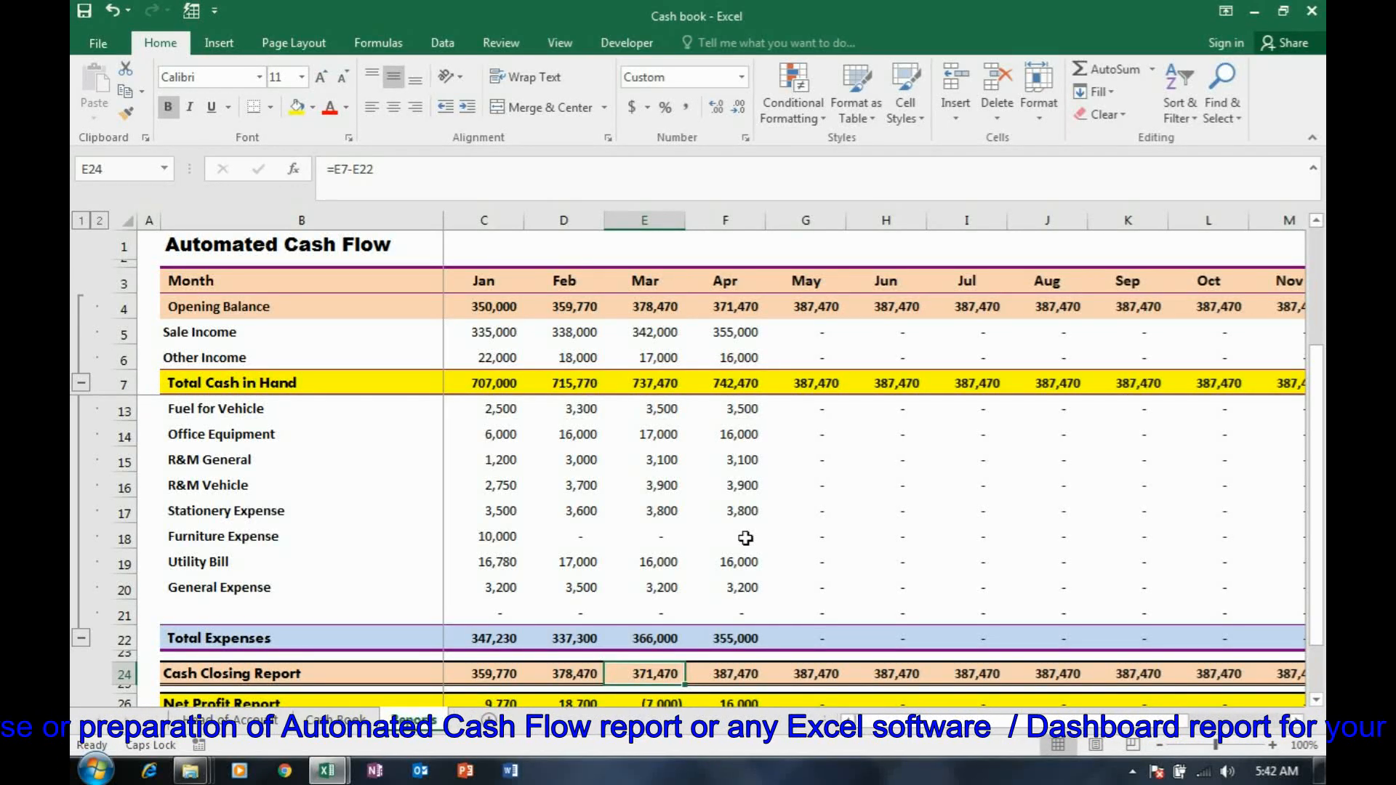
scroll(746, 538, "down", 1)
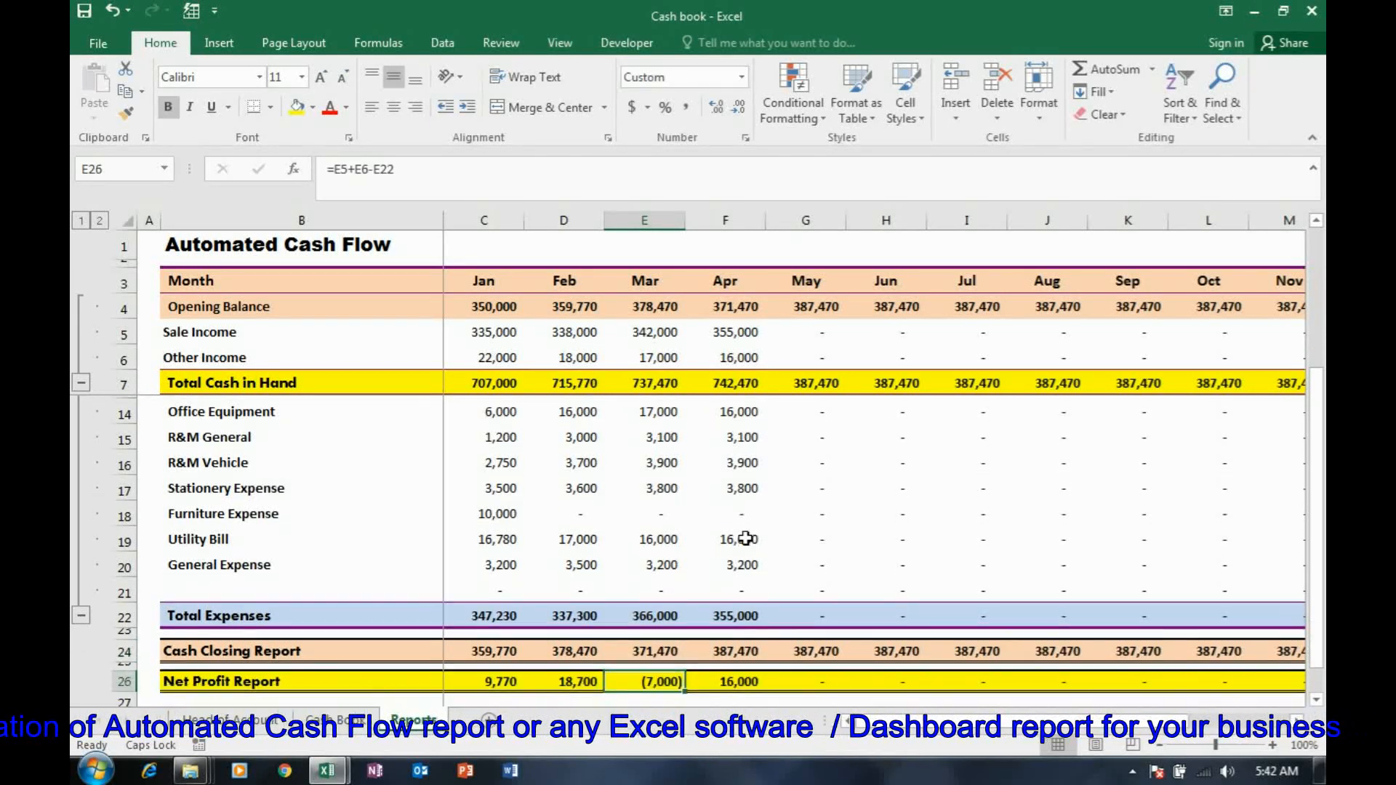
- Check the Cash Closing Report row across the months
key("Left")
key("Left")
key("Right")
key("Right")
key("Right")
key("Right")
key("Right")
key("Right")
key("Right")
key("Right")
key("Right")
key("Right")
key("Right")
key("Right")
key("Right")
key("Right")
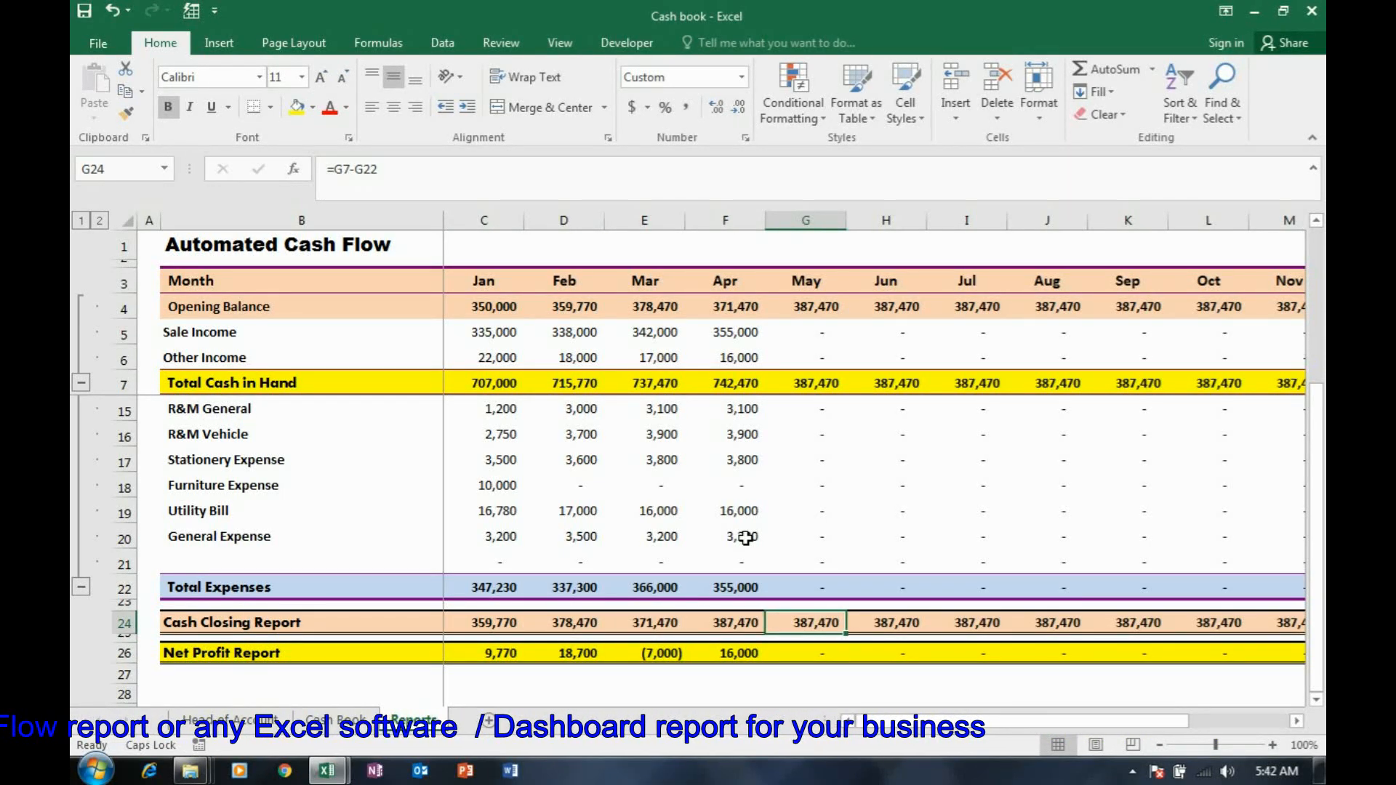
- Check the Net Profit Report figures and formulas month by month from January to April
key("Down")
key("Down")
key("Left")
key("Left")
key("Left")
key("Left")
key("Left")
key("Left")
key("Left")
key("Left")
key("Left")
key("Left")
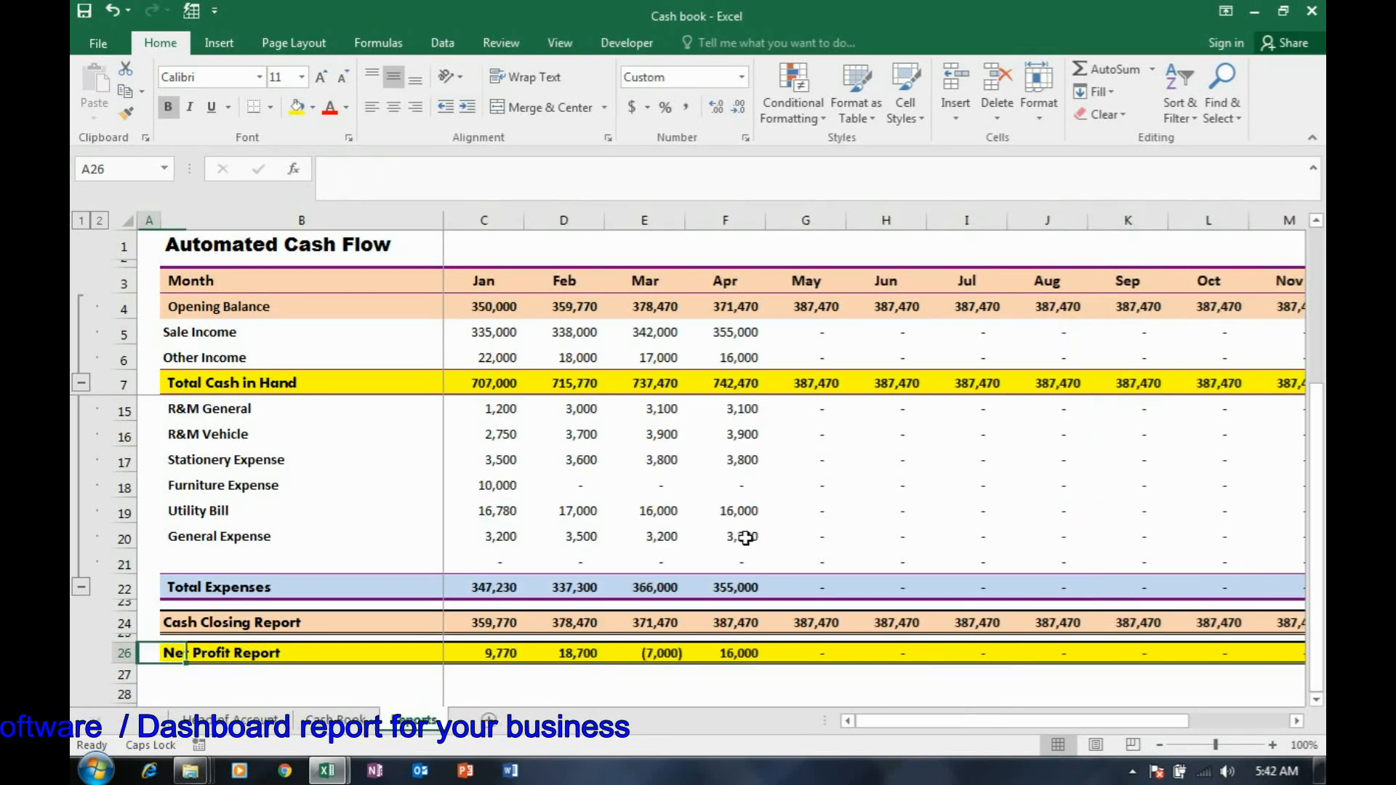
key("Left")
key("Left")
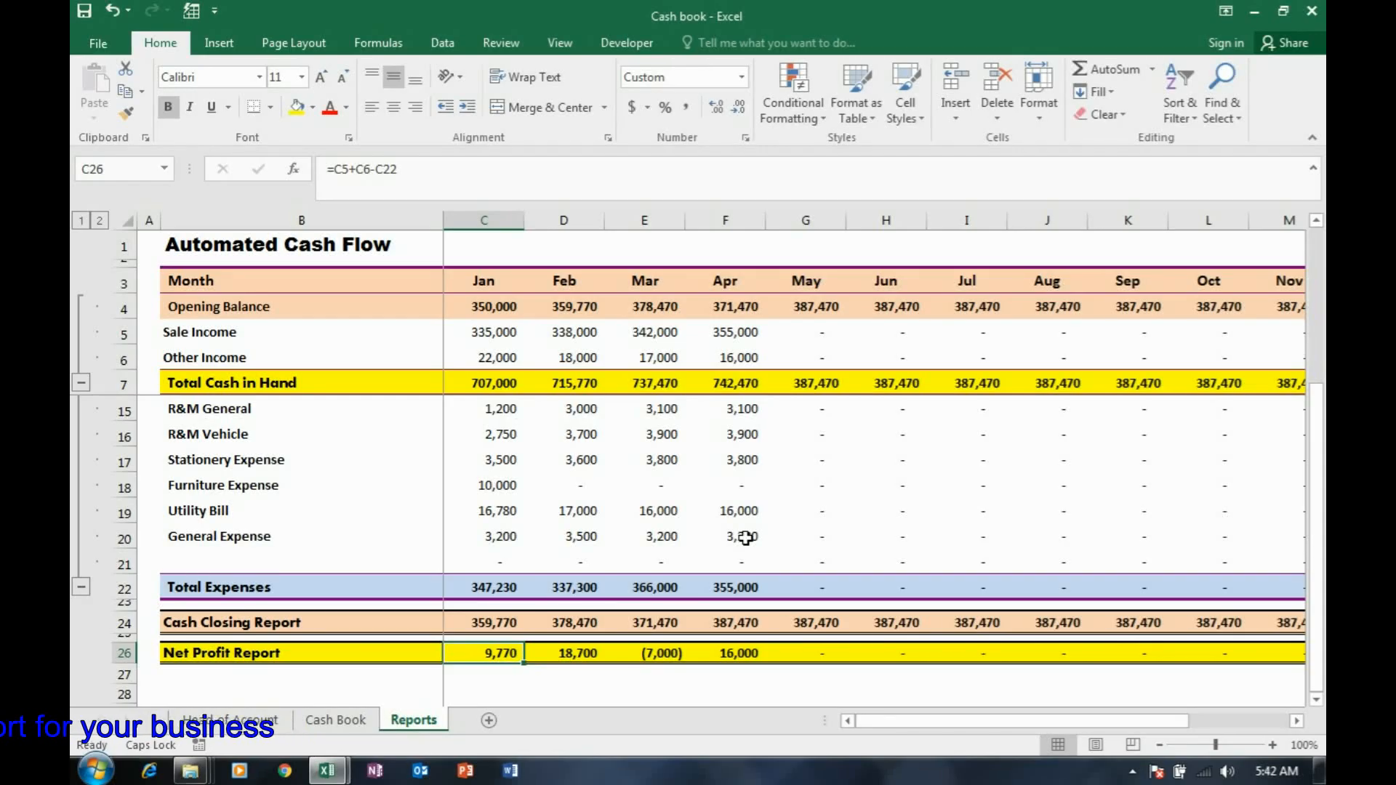
key("Right")
key("Right")
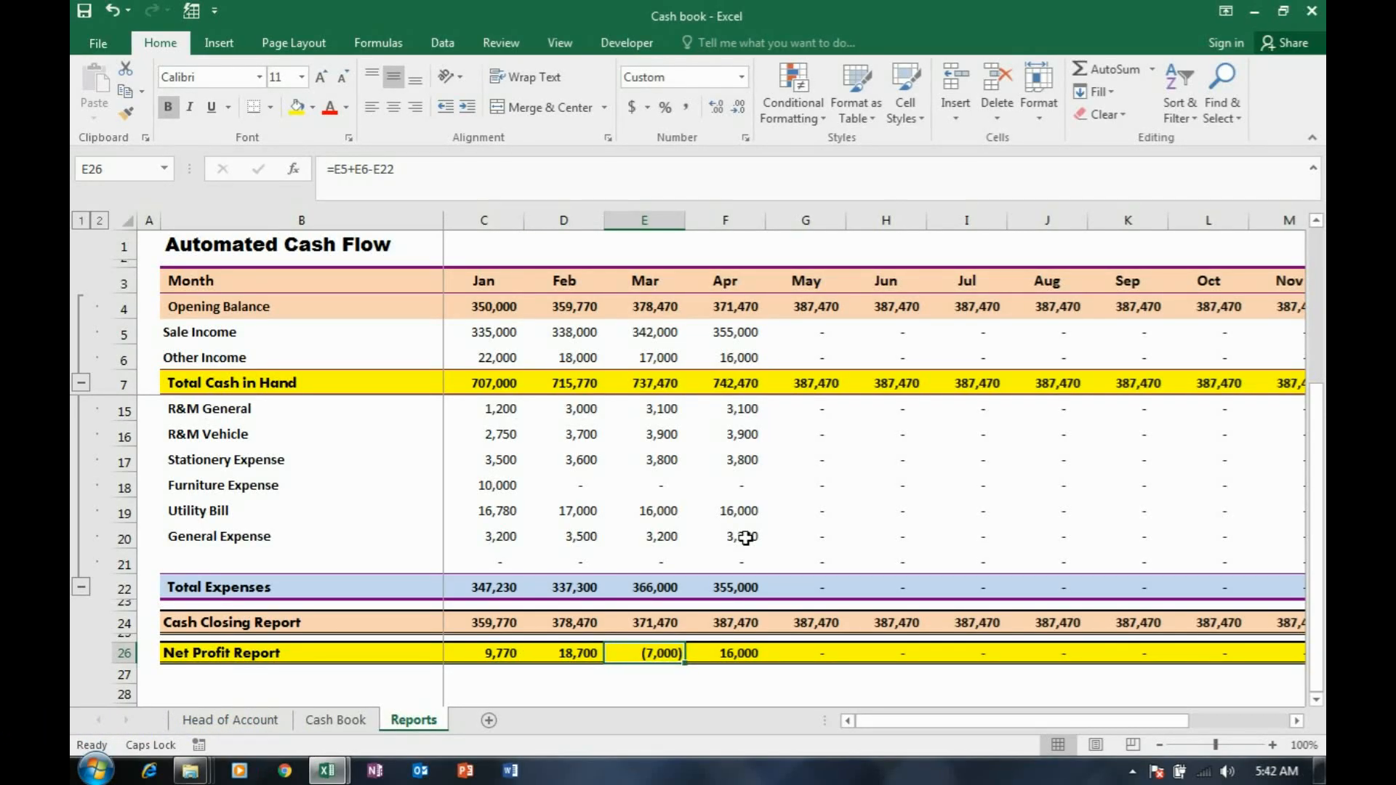
key("Right")
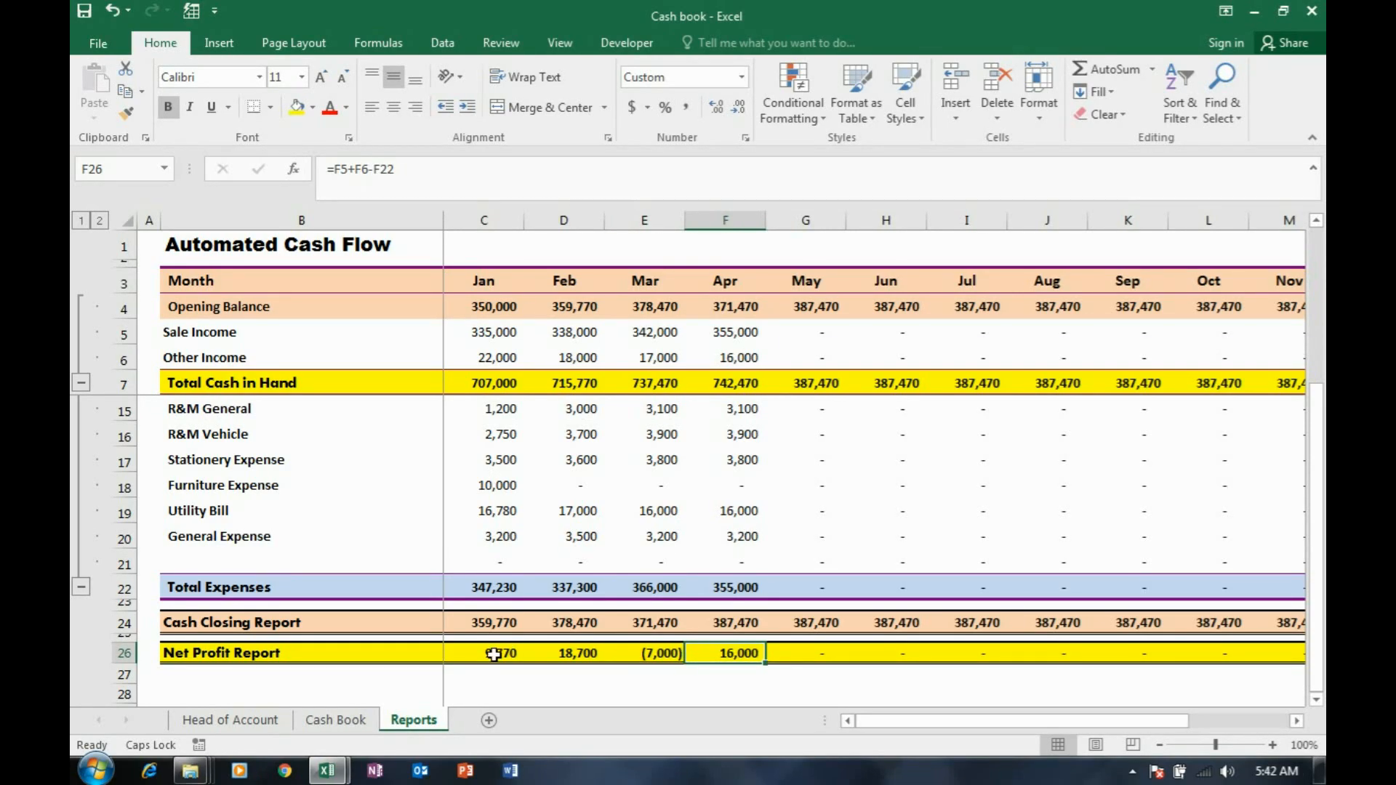
- Clear the undated Description, Income and Expenses entries from row 62 down on the Cash Book sheet
left_click(335, 720)
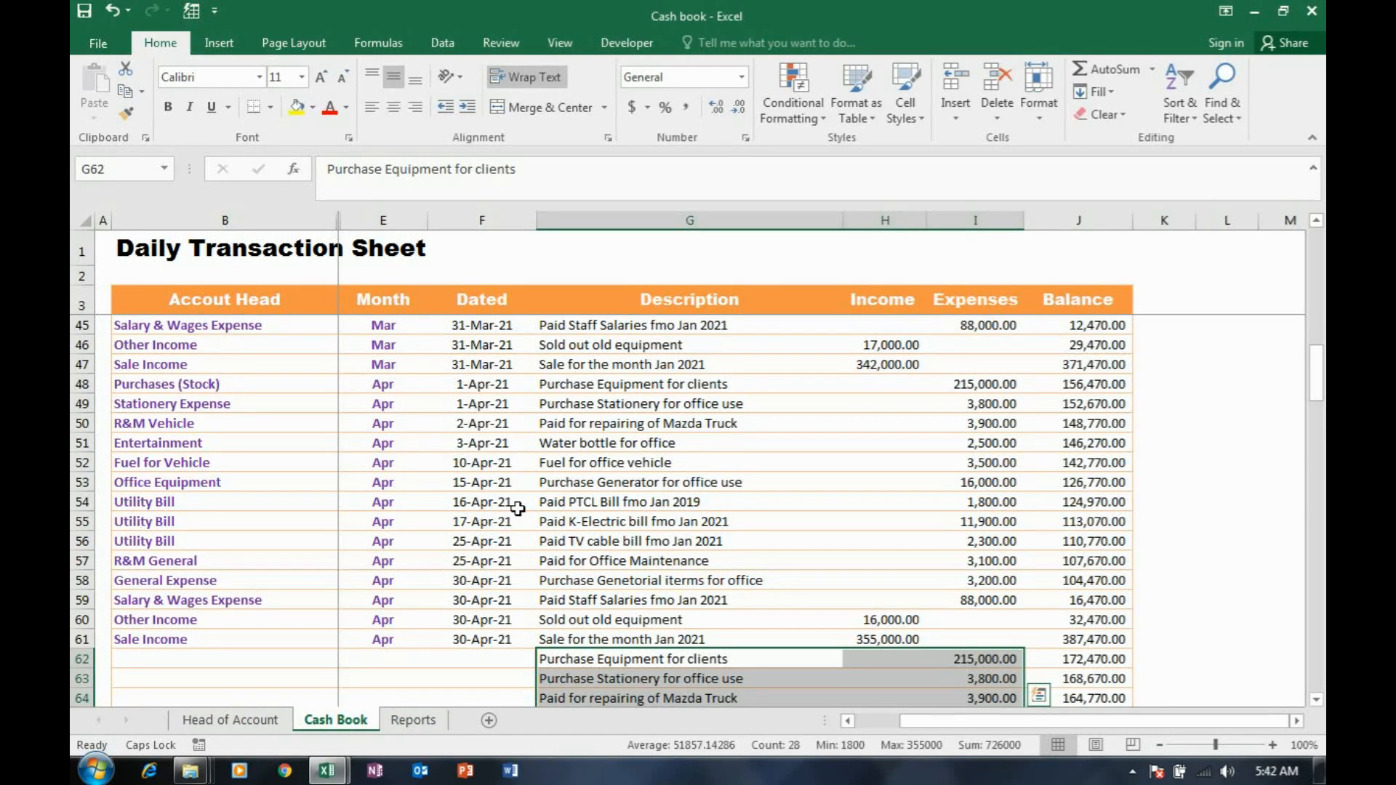
scroll(510, 525, "down", 1)
left_click(476, 600)
scroll(654, 540, "down", 2)
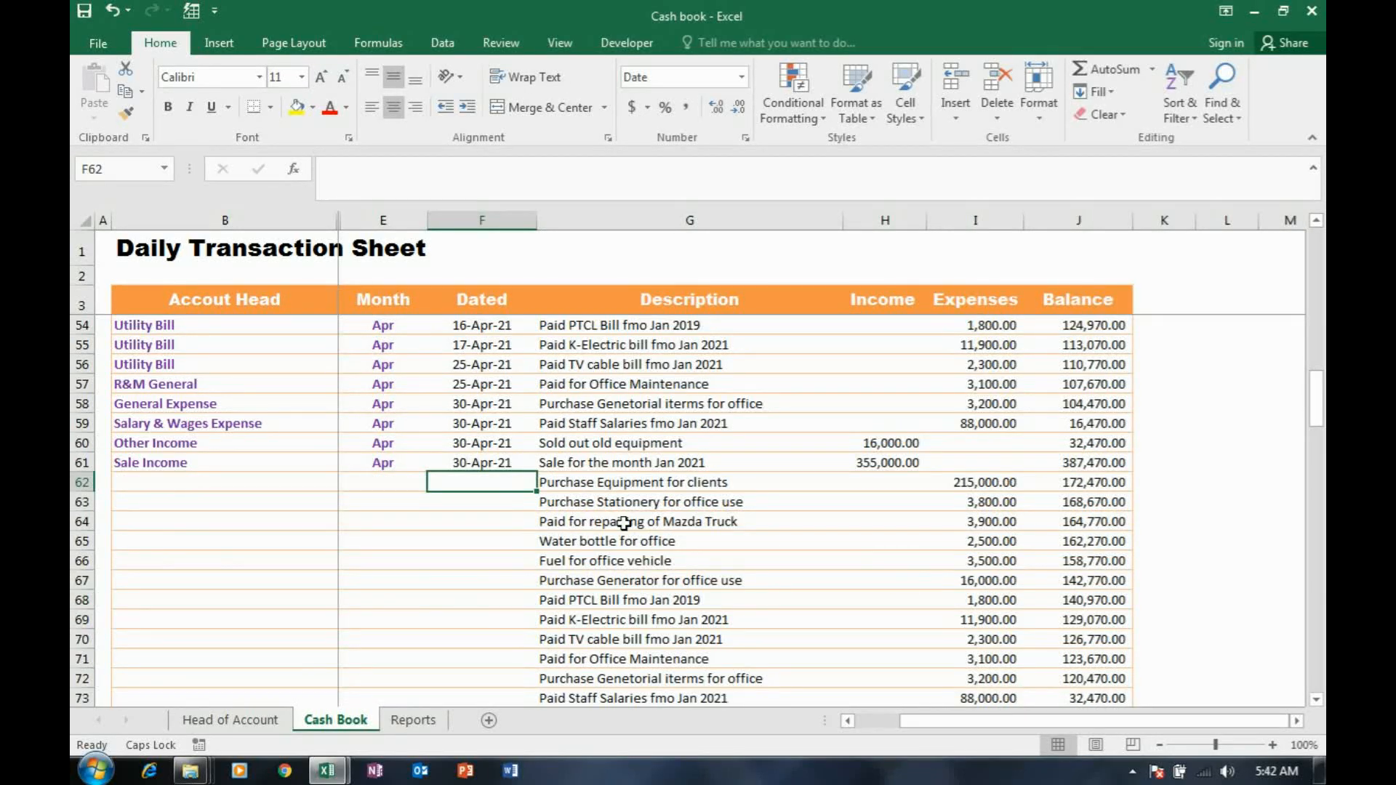
left_click(587, 482)
key("shift+Right")
key("shift+Right")
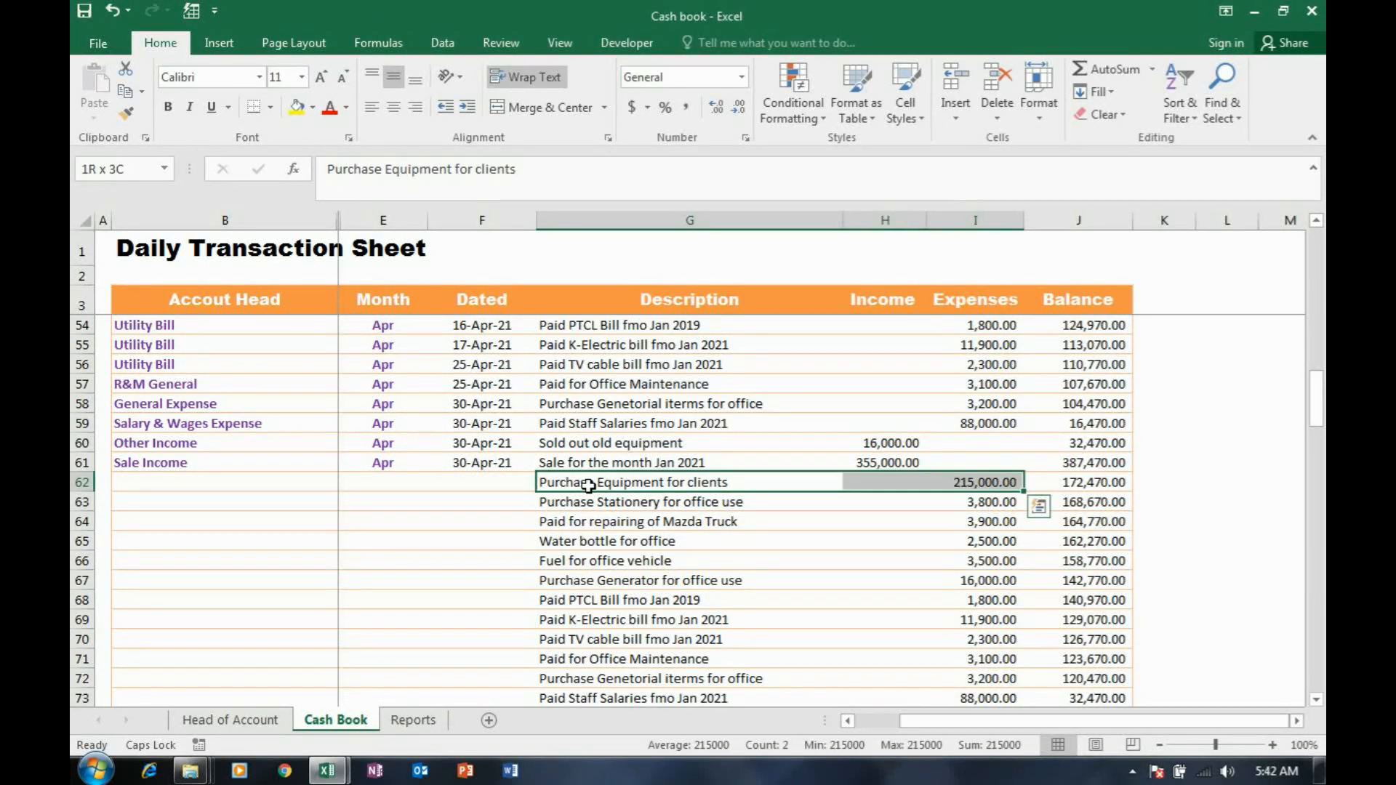
key("ctrl+shift+Down")
key("Delete")
key("Right")
key("Left")
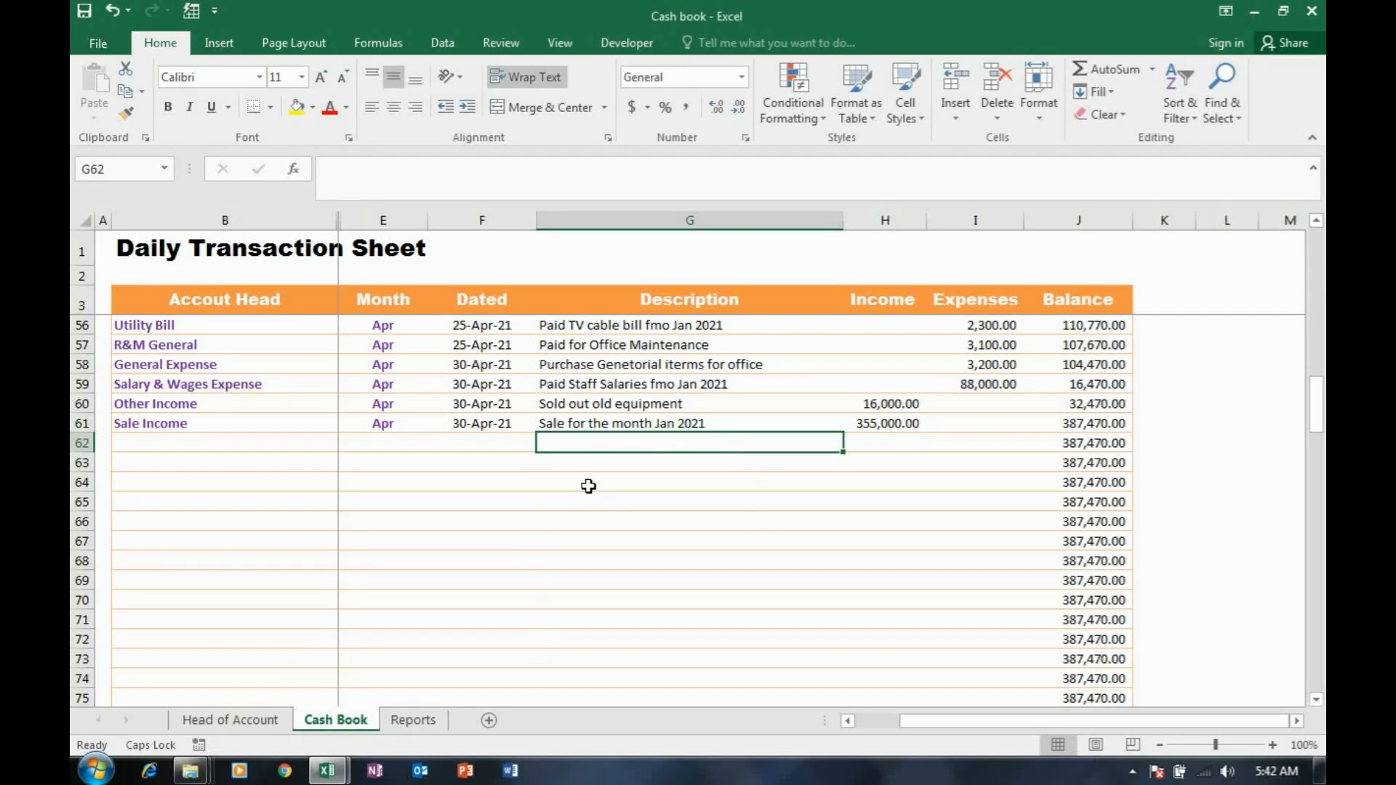
- Enter PURCHASE STOCK as the transaction description in G62
type("PURCHASE STOCK")
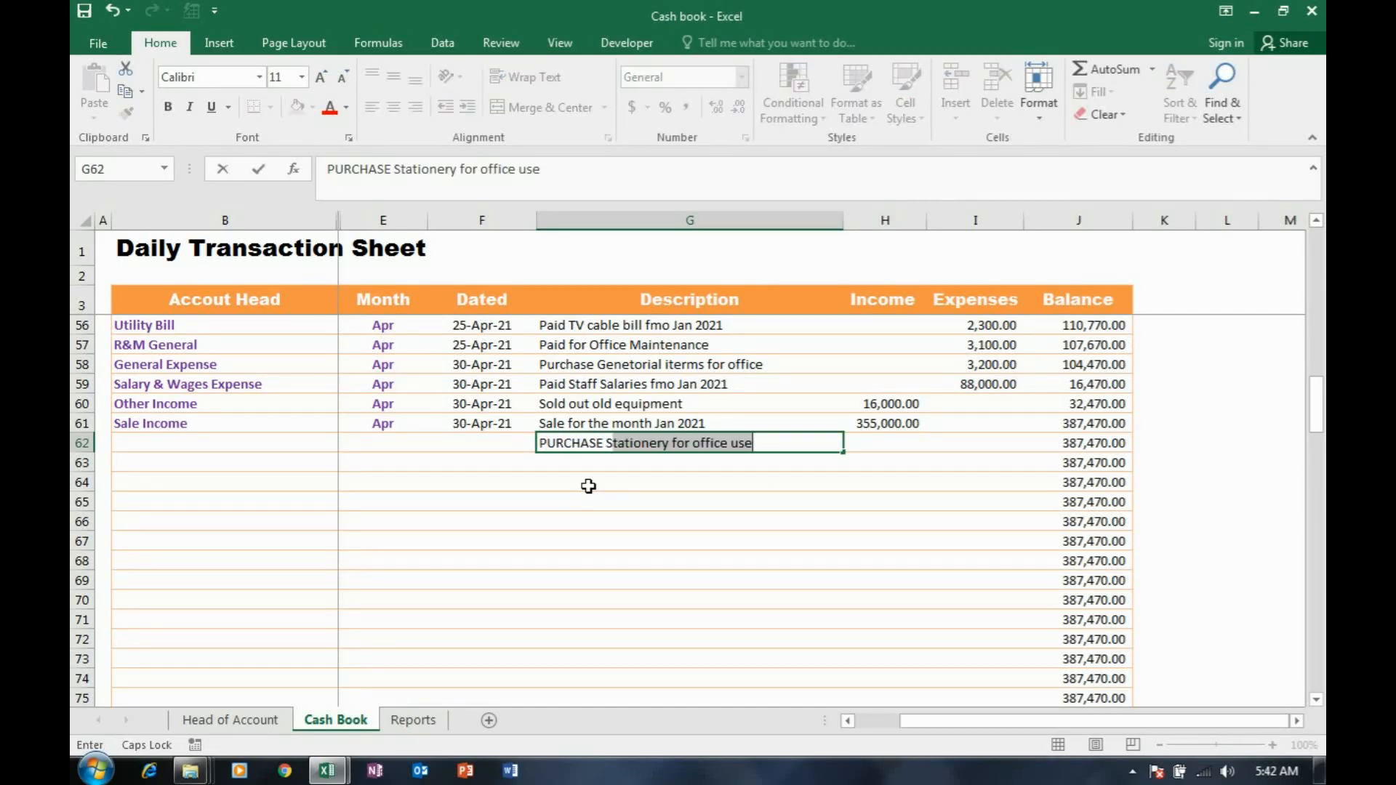
key("Return")
key("Up")
key("Left")
key("Left")
key("Left")
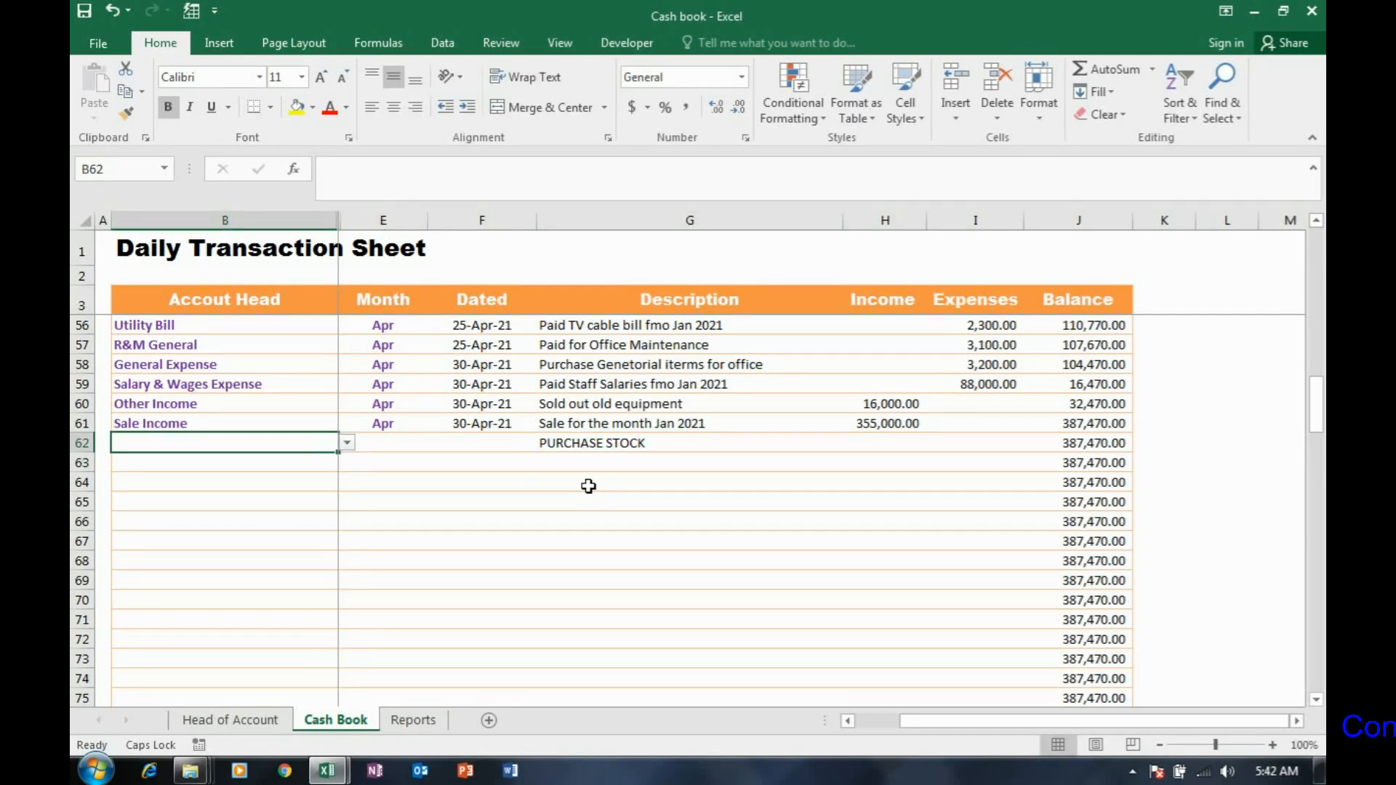
- Try to enter 1/5 as the date of the PURCHASE STOCK transaction in F62
key("Right")
key("Right")
type("1/5")
key("Return")
key("Up")
key("Left")
key("Right")
- Set the PURCHASE STOCK transaction's date in F62 to 1 May with the entry 5/1
type("5/1")
key("Return")
key("Up")
key("Left")
key("Left")
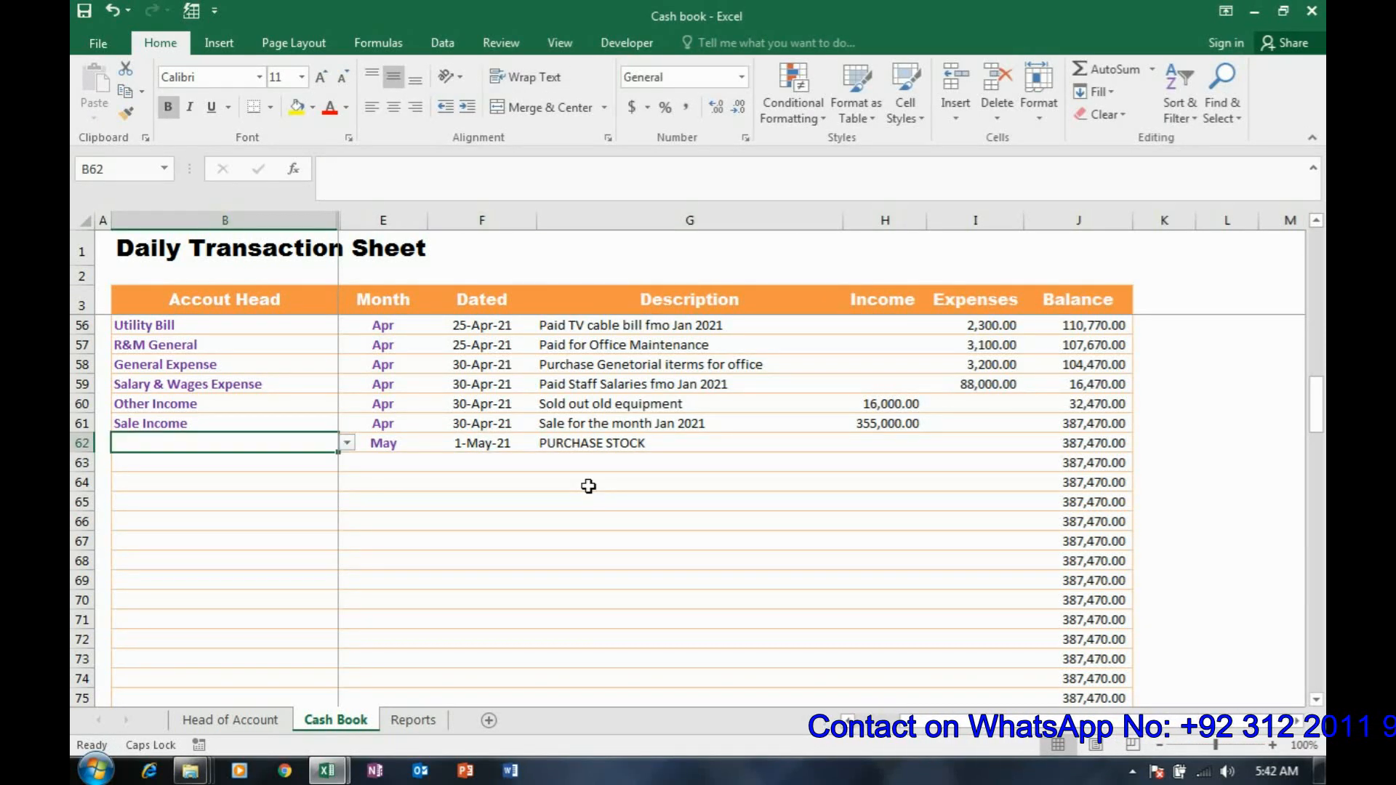
- Assign the Purchases (Stock) account head to the new transaction in B62
key("alt+Down")
key("Down")
key("Down")
key("Down")
key("Down")
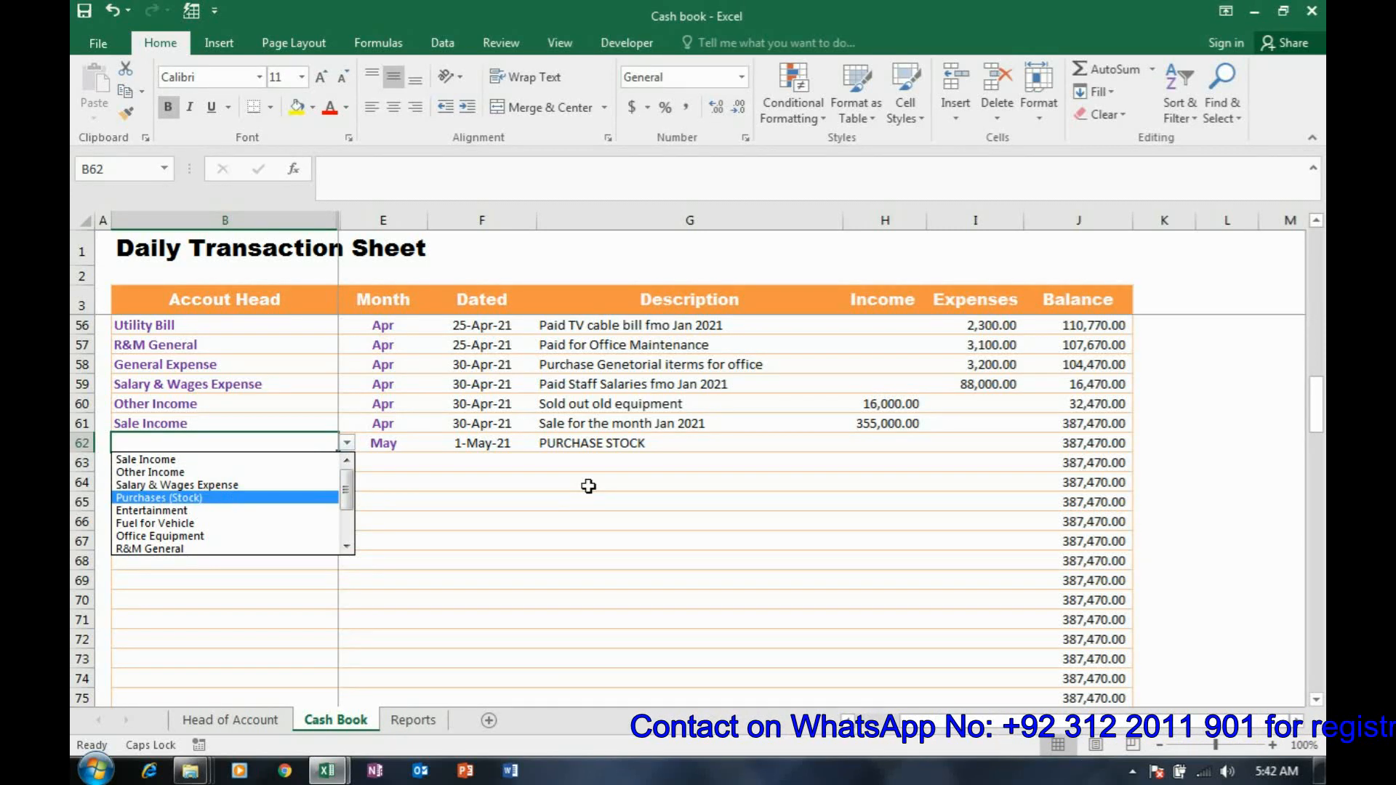
key("Return")
- Select the Expenses cell I62 of the PURCHASE STOCK transaction
key("Right")
key("Right")
key("Right")
key("Right")
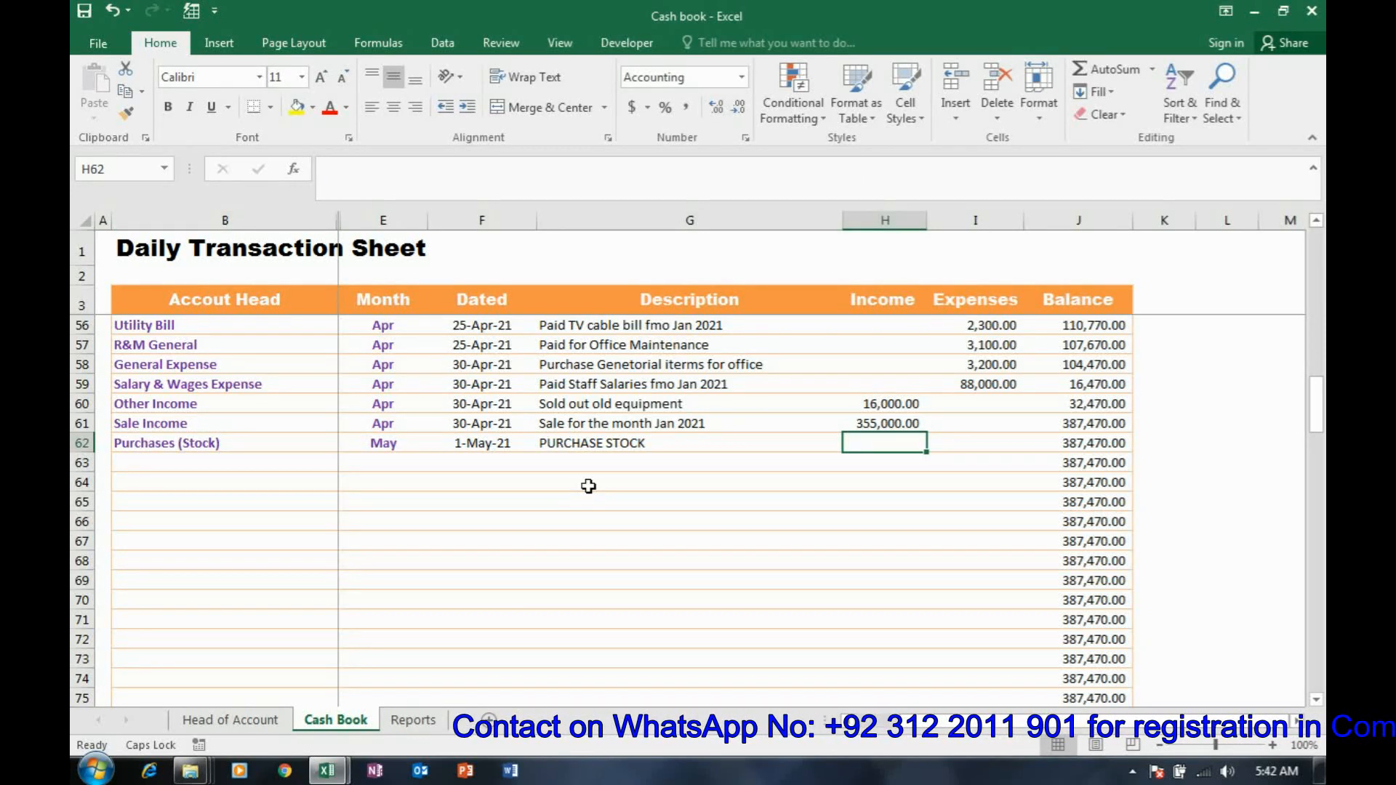
key("Right")
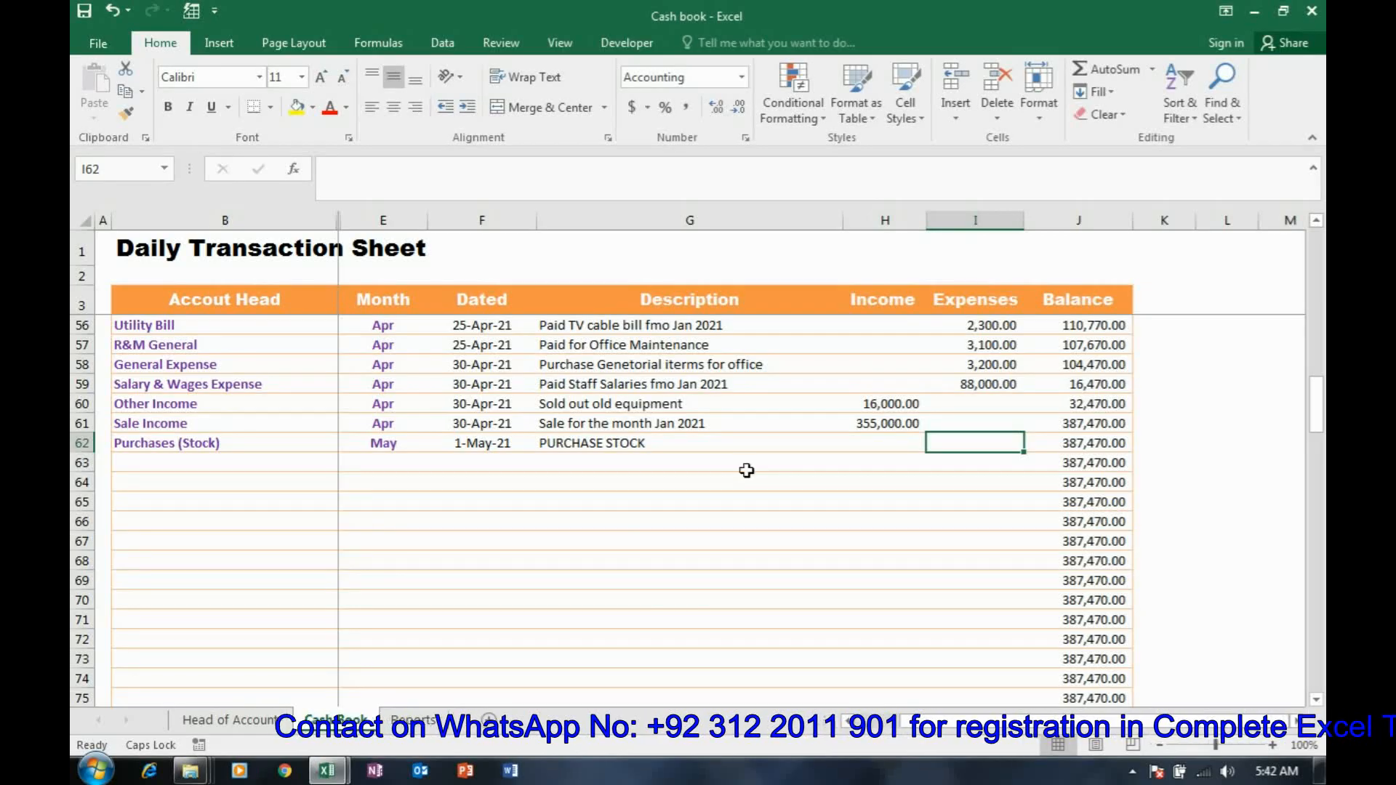
- Review the Automated Cash Flow report on the Reports sheet, from the expense accounts to the Net Profit Report row
left_click(412, 724)
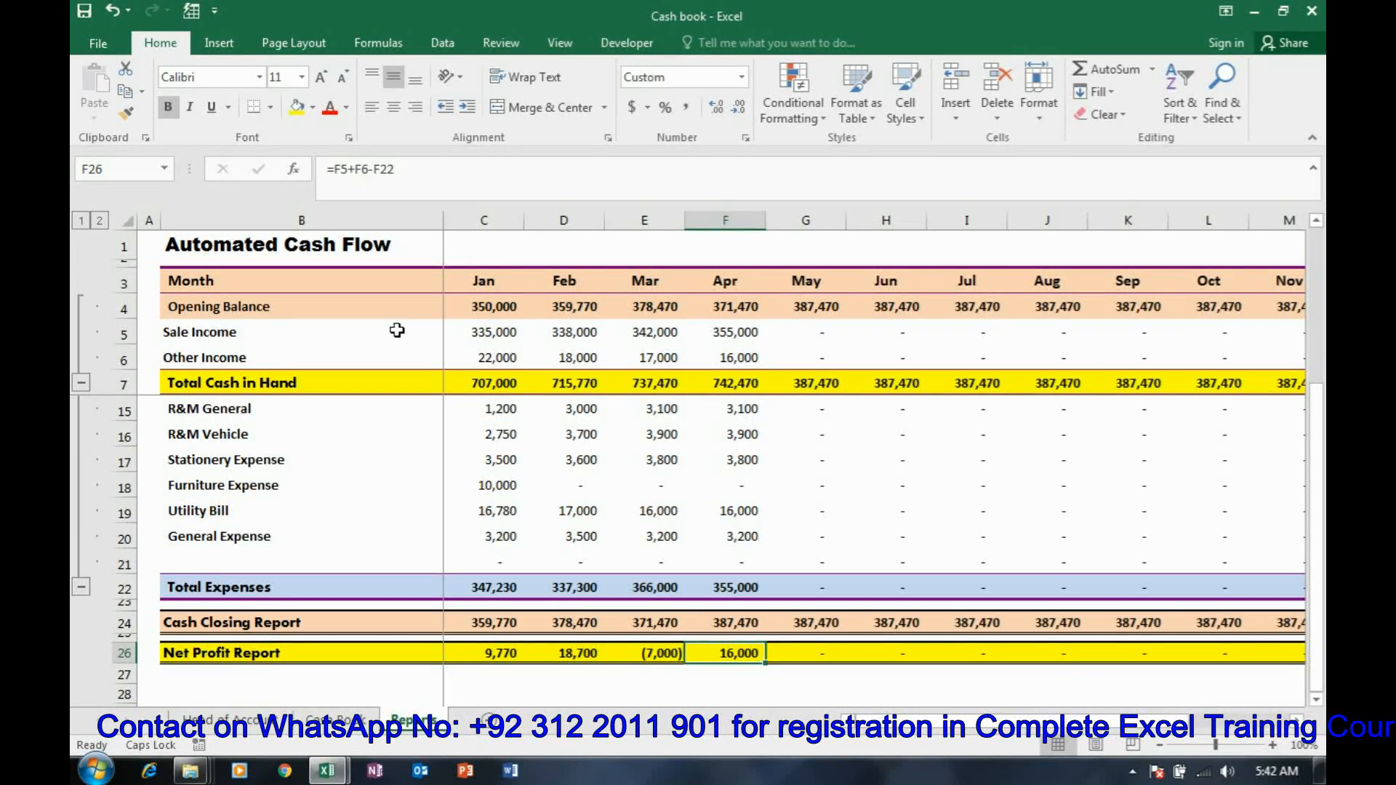
left_click(648, 455)
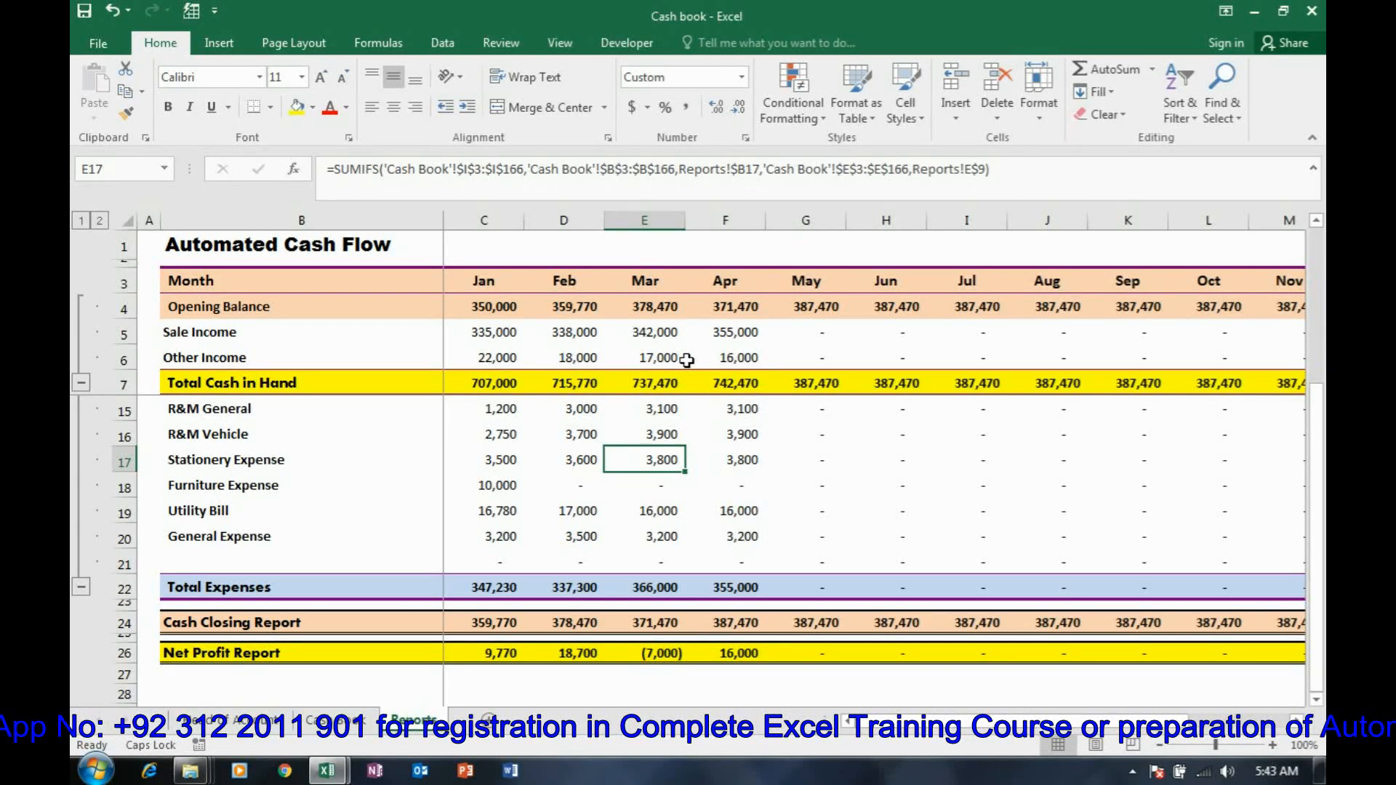
scroll(687, 359, "up", 2)
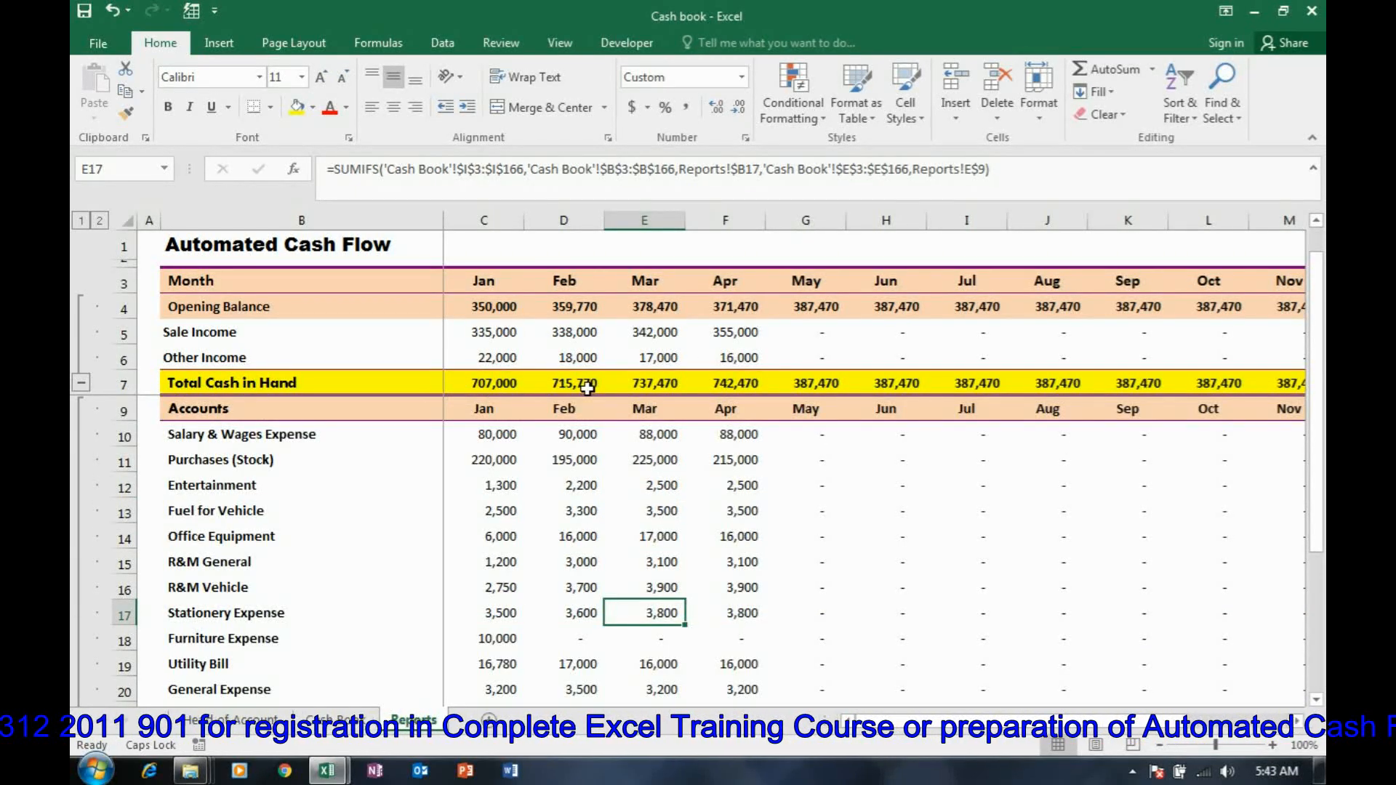
scroll(755, 451, "down", 2)
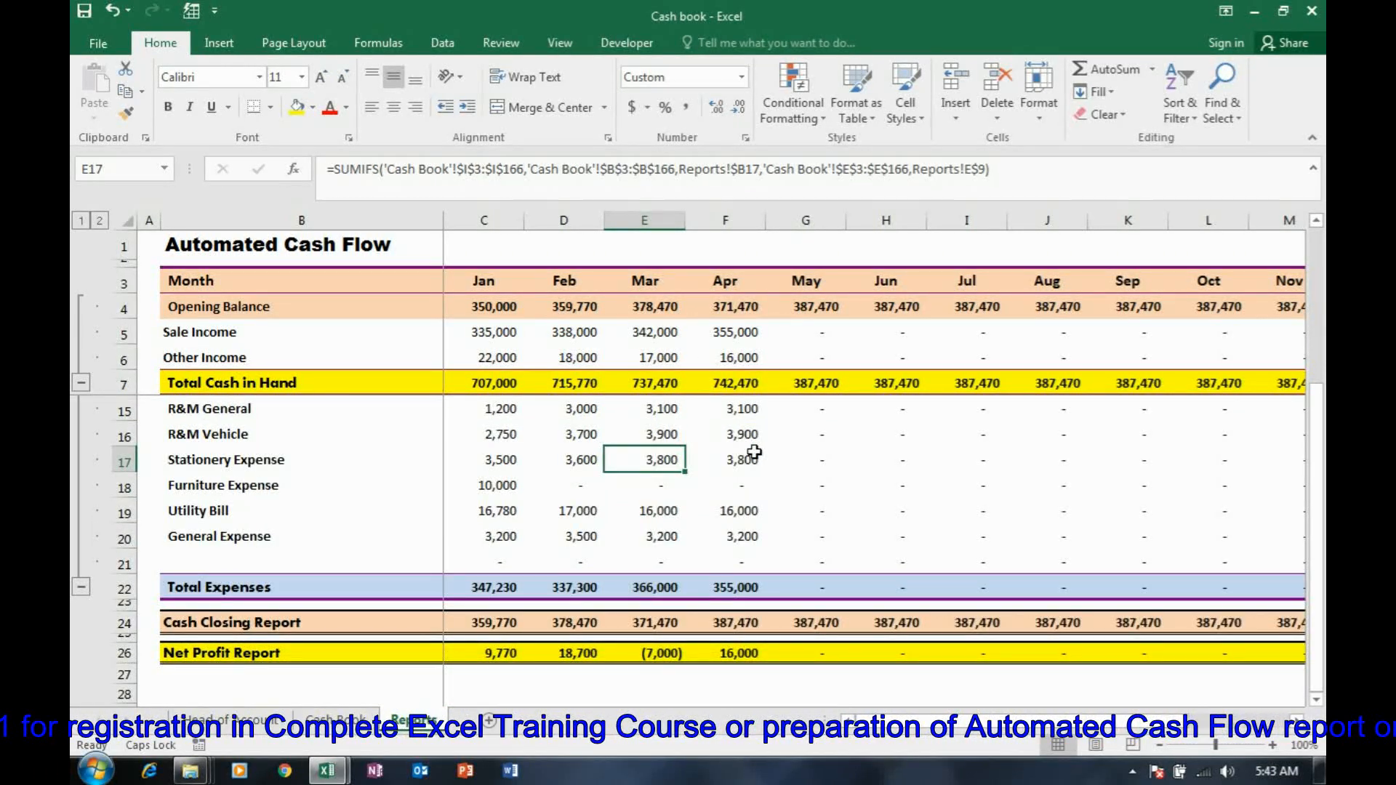
scroll(755, 450, "up", 2)
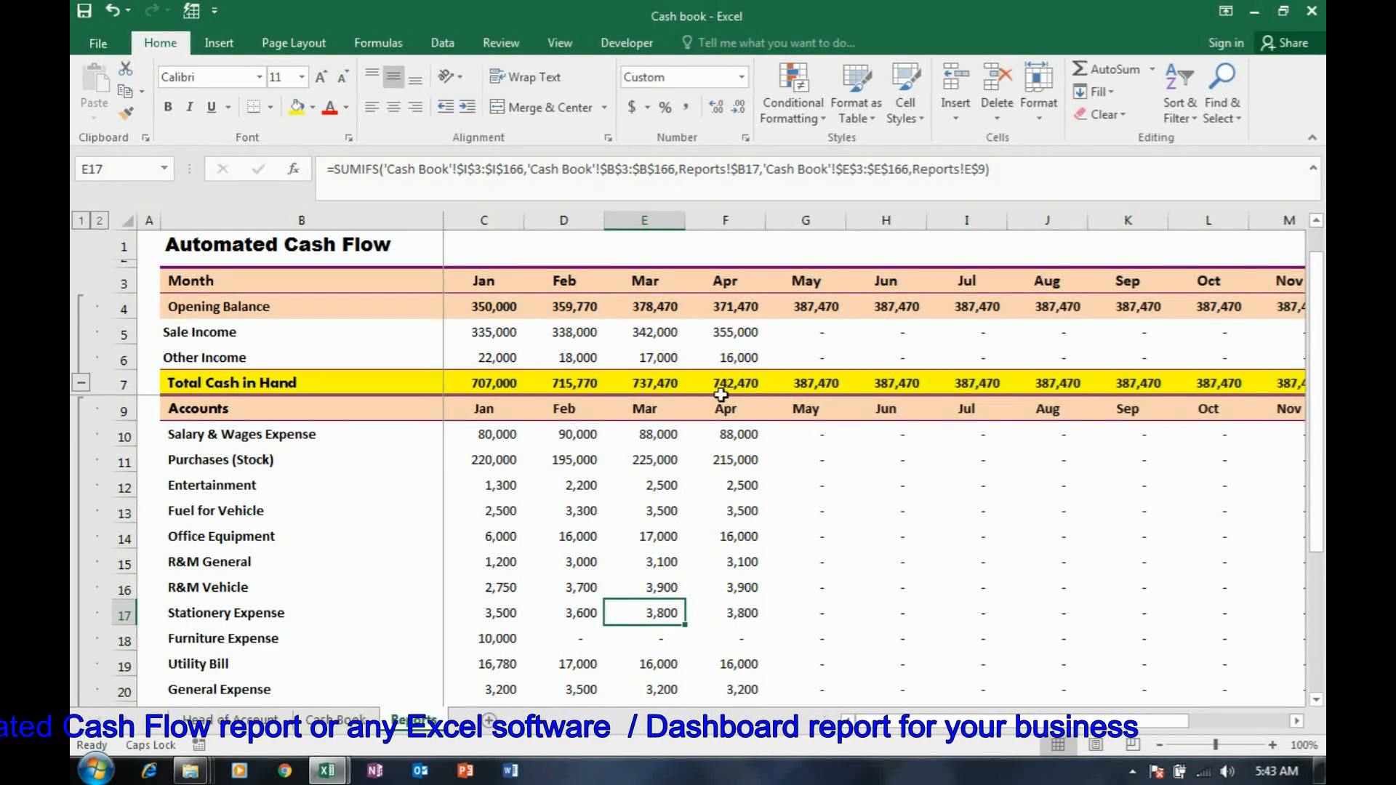
- Examine the April column of the cash flow report from Other Income in F6 to Total Expenses in F22
left_click(726, 360)
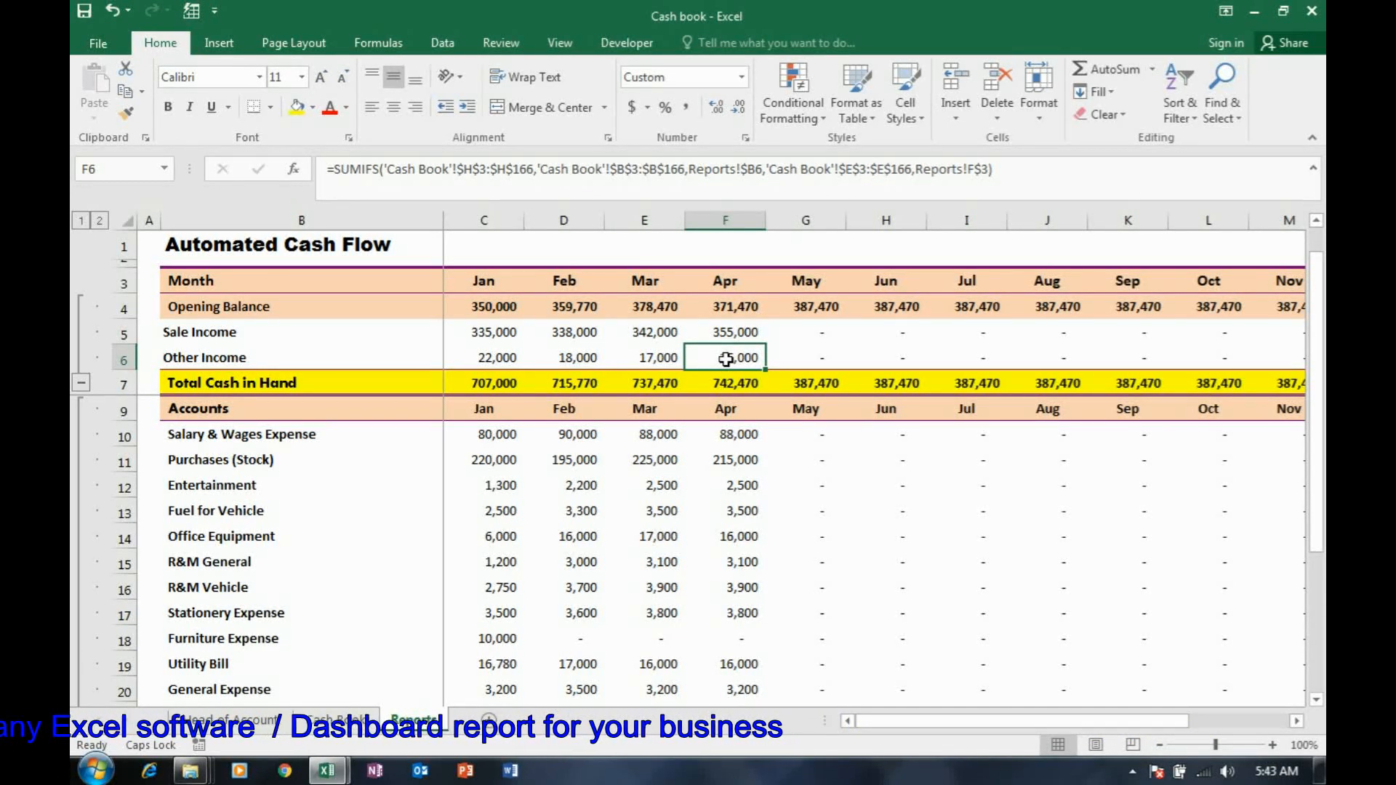
key("Down")
key("Down")
key("Down")
key("ctrl+Down")
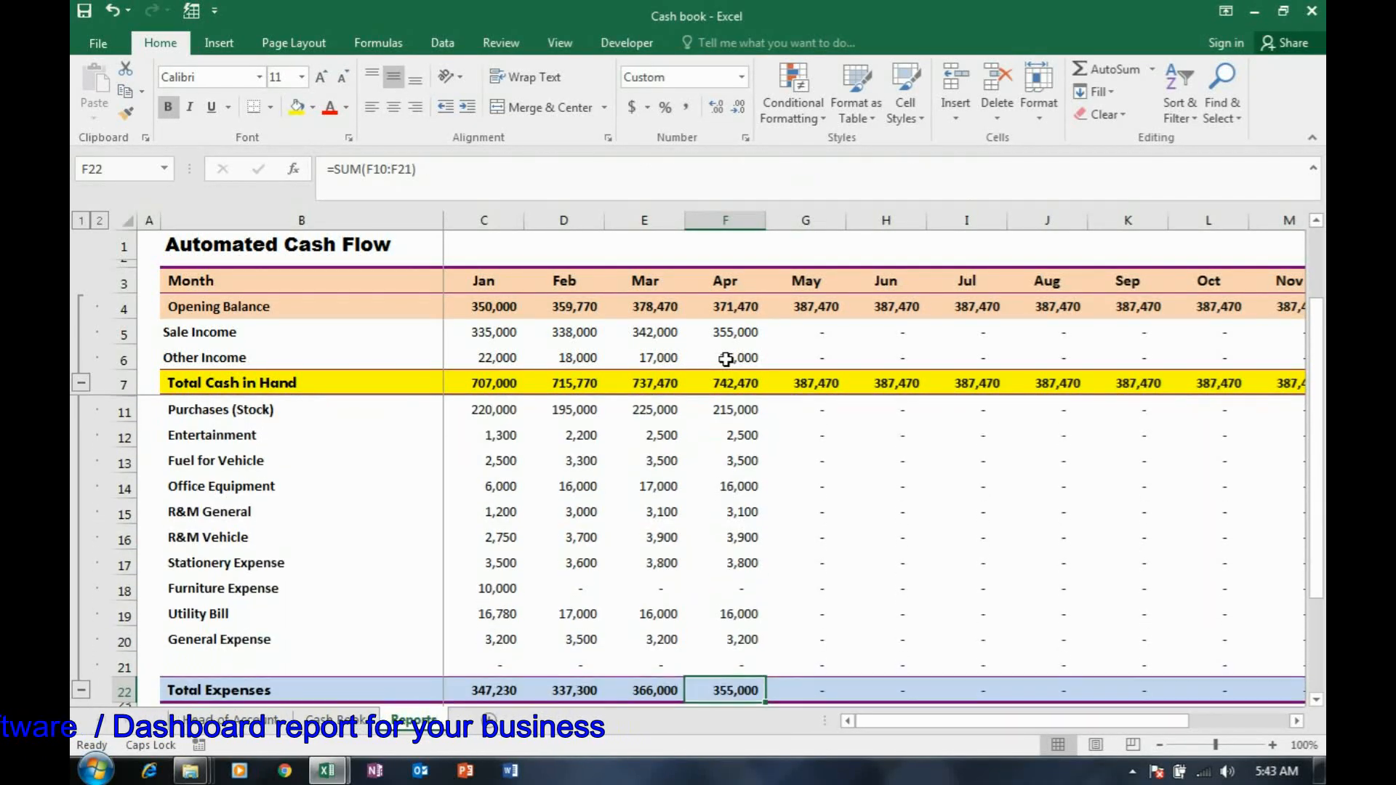
scroll(726, 359, "down", 1)
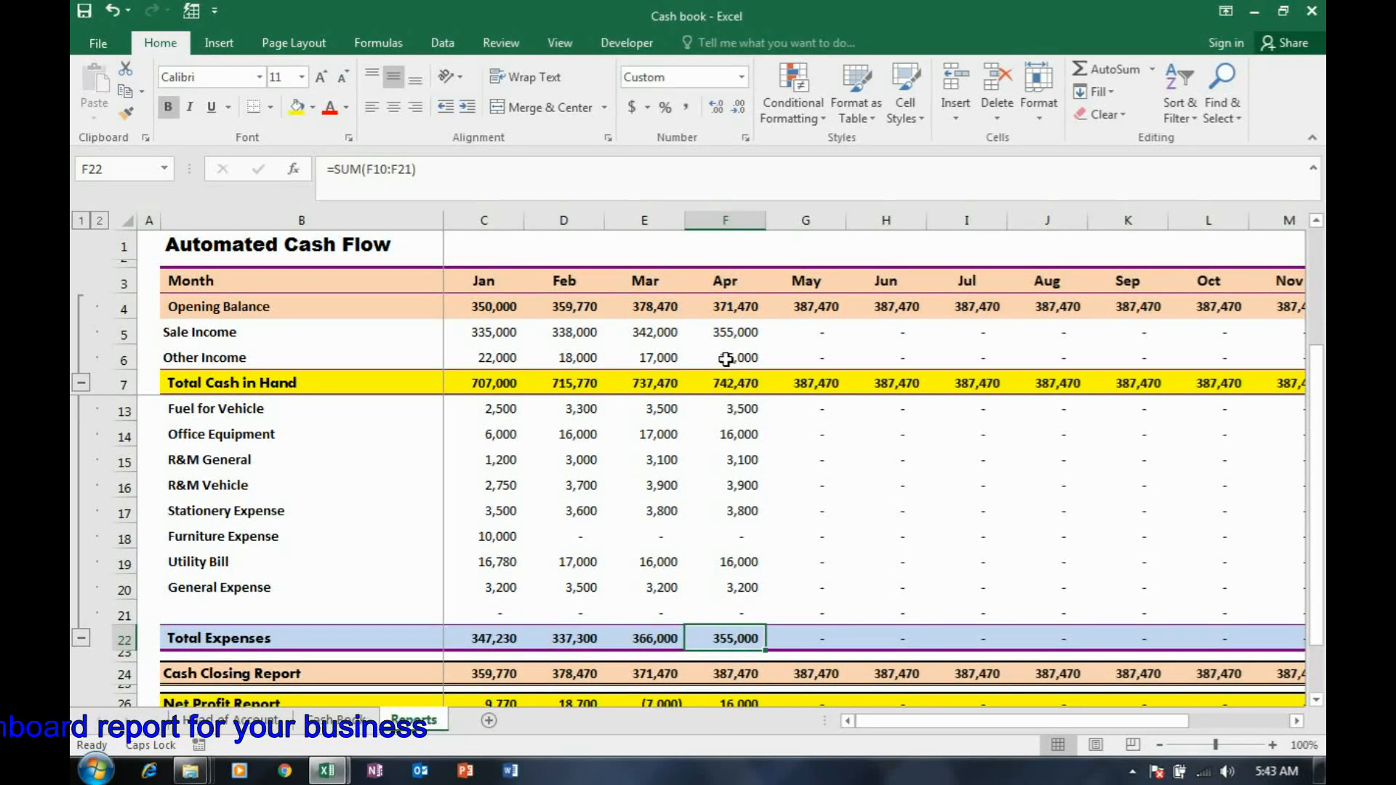
- Check April's Cash Closing Report and Net Profit Report figures against its Total Expenses in F22
key("Down")
key("Down")
key("Down")
key("Down")
key("Down")
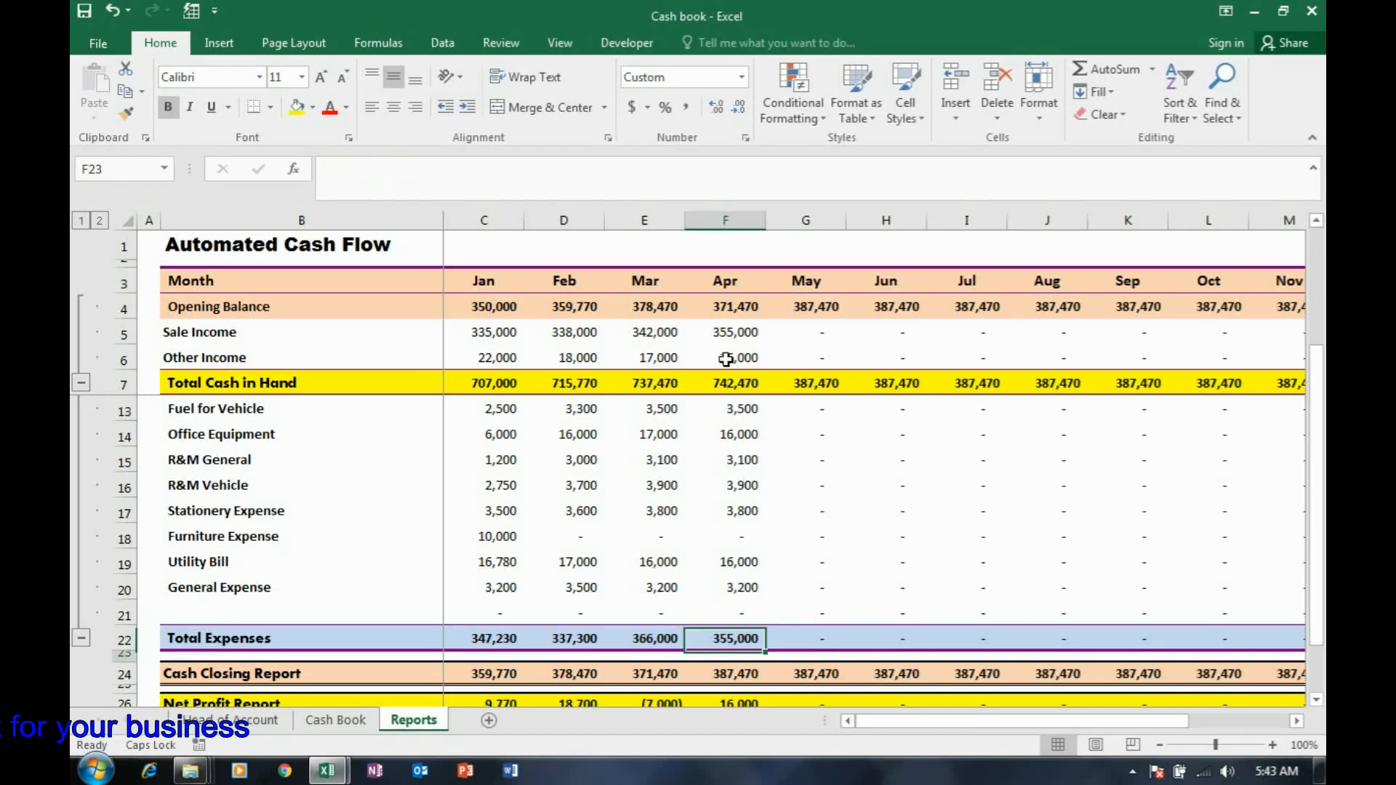
key("Up")
key("Up")
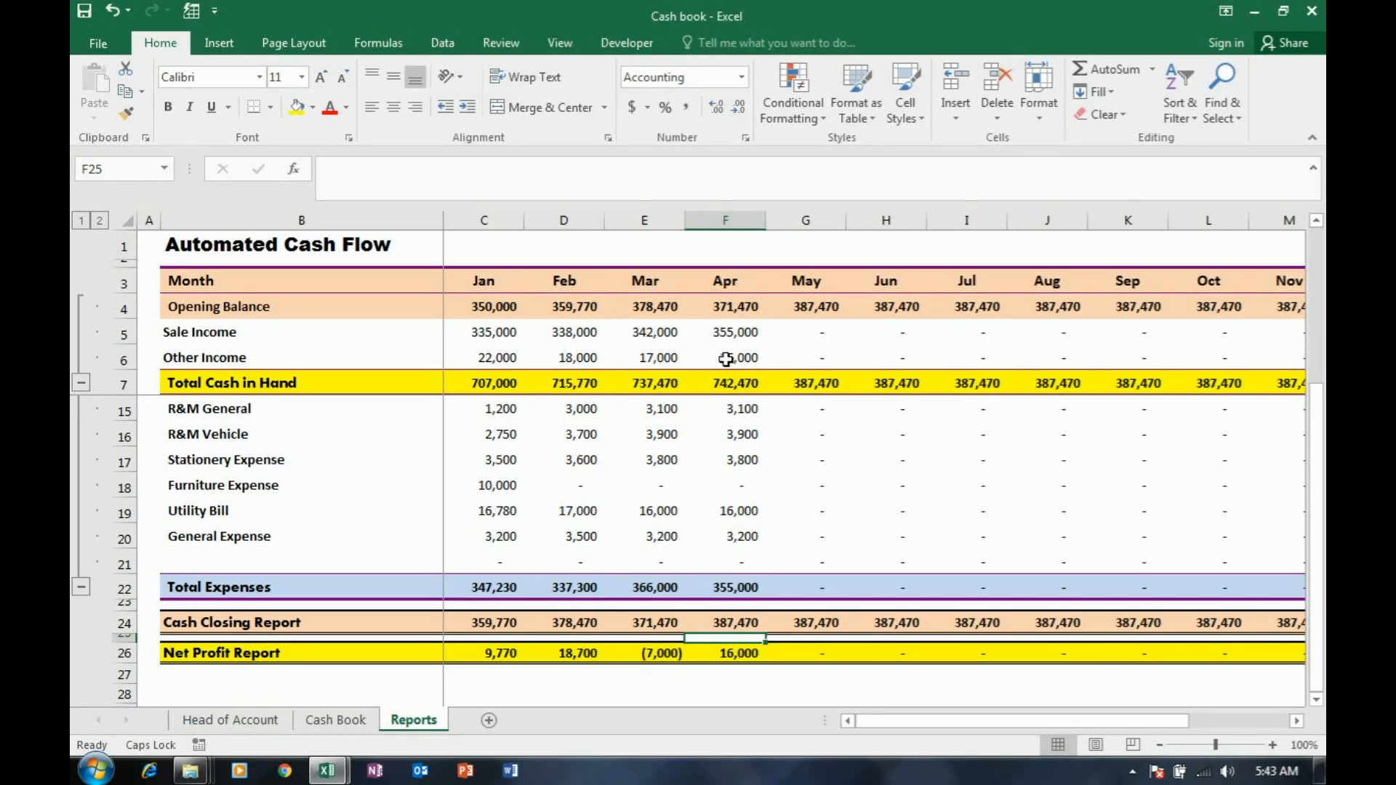
key("Down")
key("Up")
key("Up")
key("Up")
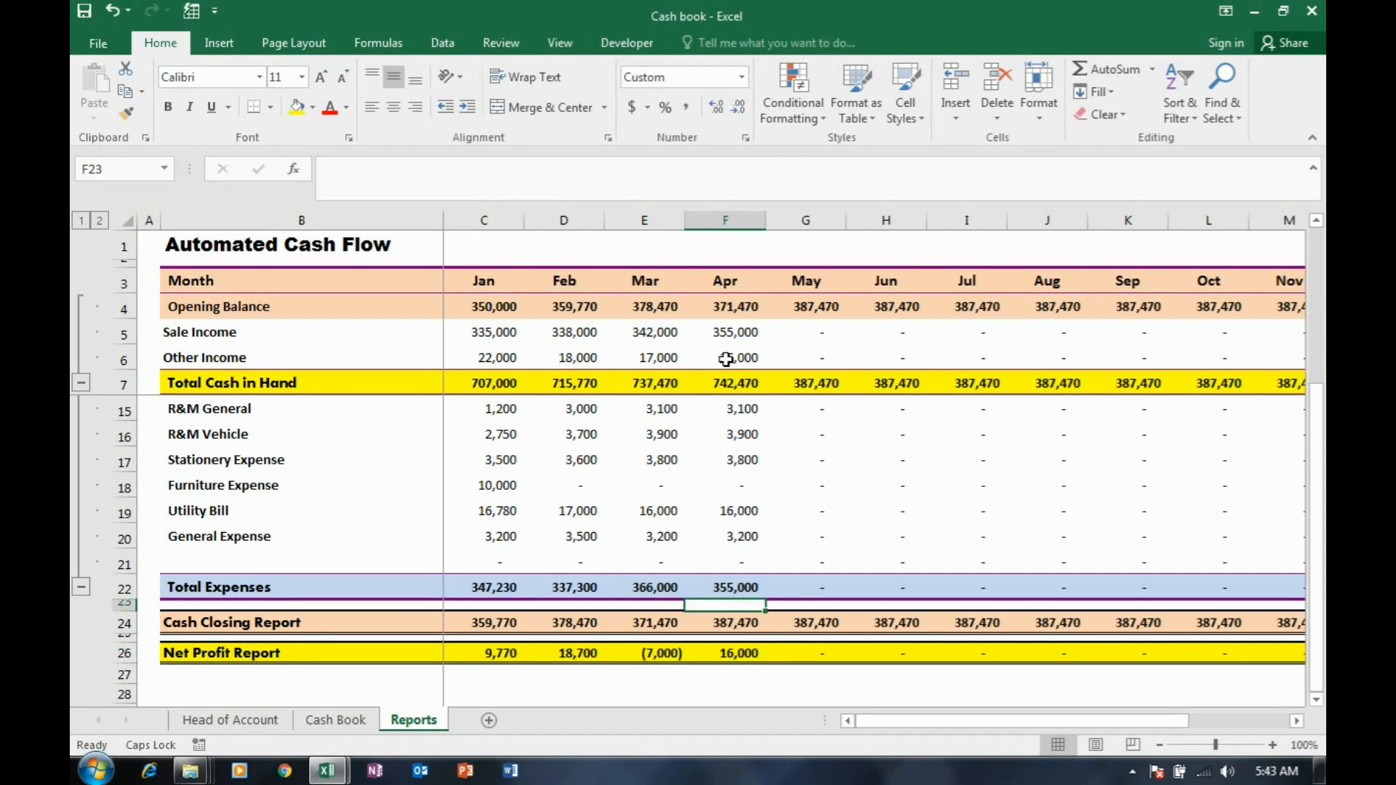
key("Up")
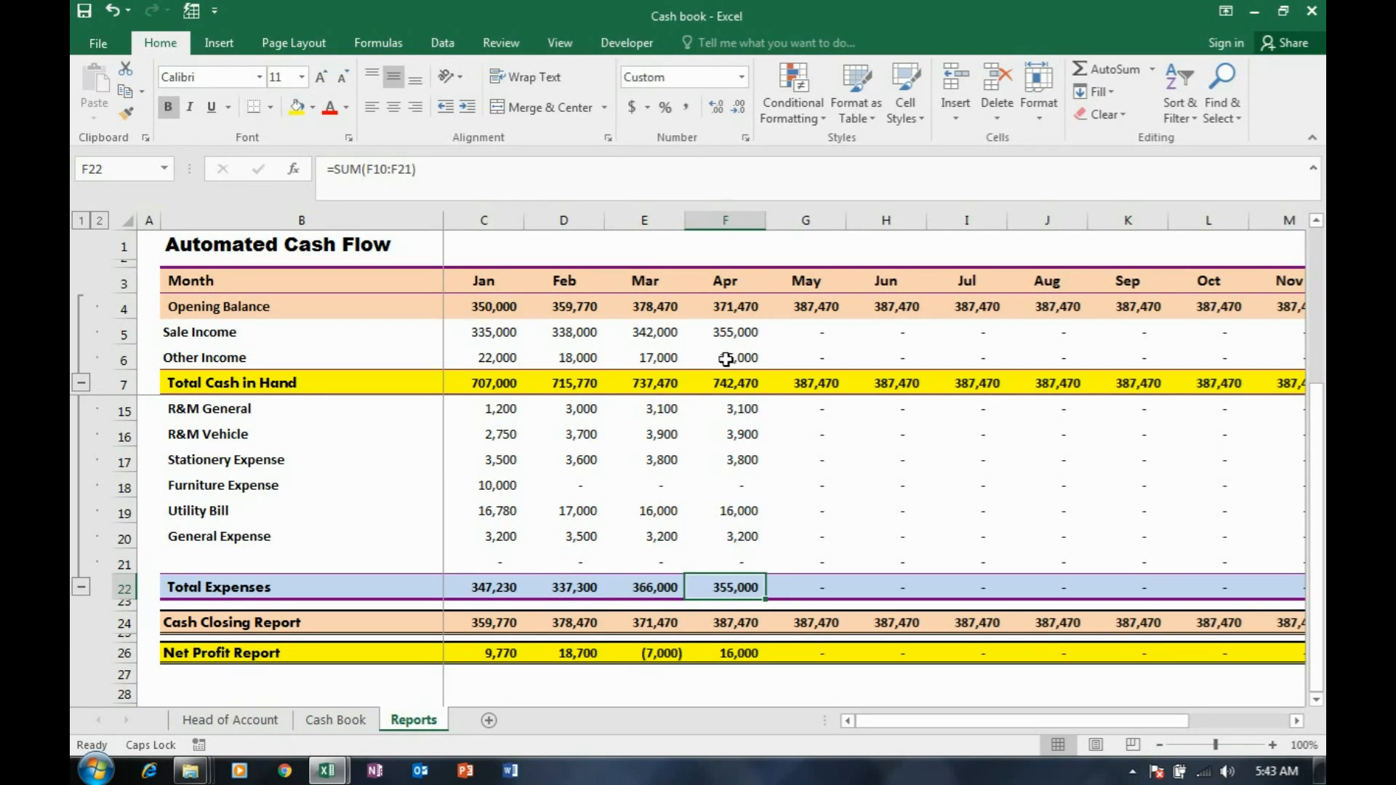